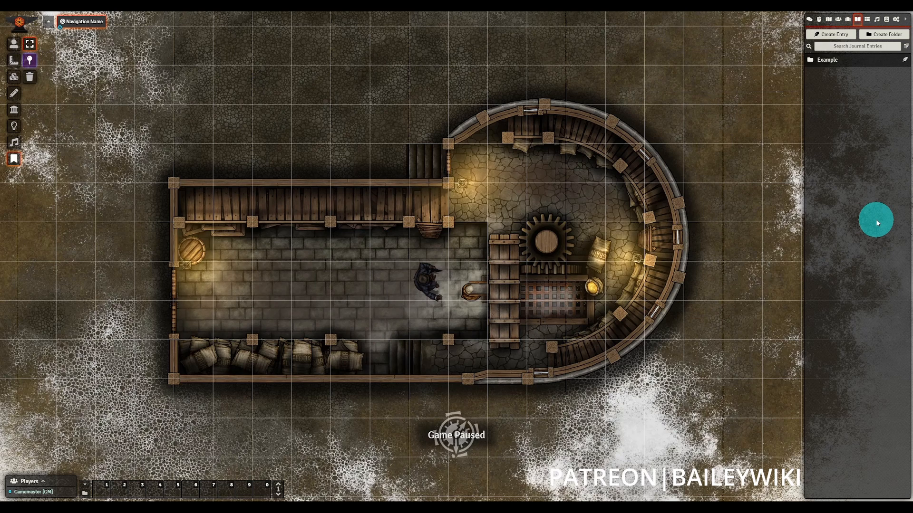
Create a new journal entry named "Example Entry".
{"action": "left_click", "coordinate": [827, 37]}
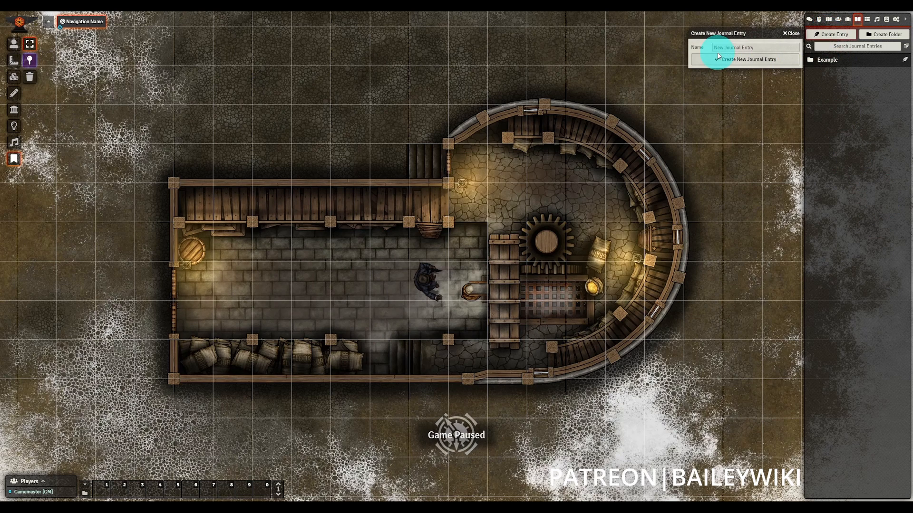
{"action": "type", "text": "Example Entry"}
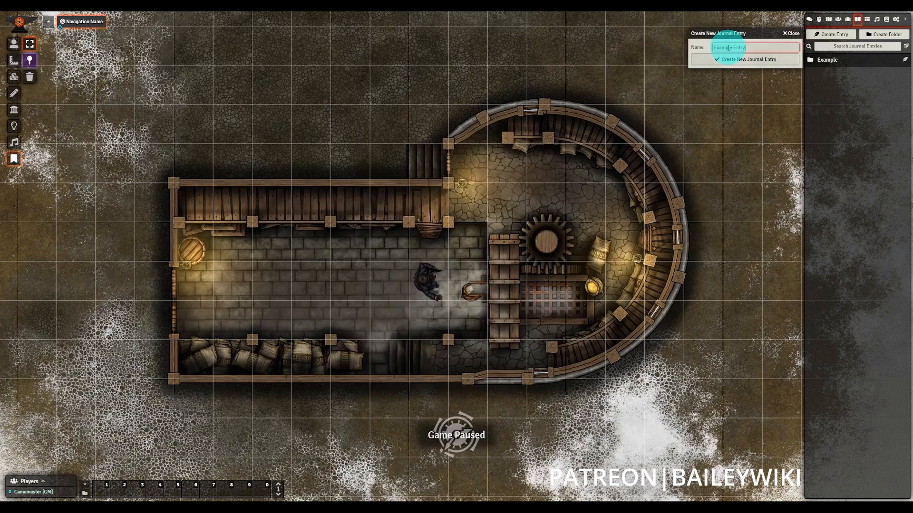
{"action": "key", "text": "Return"}
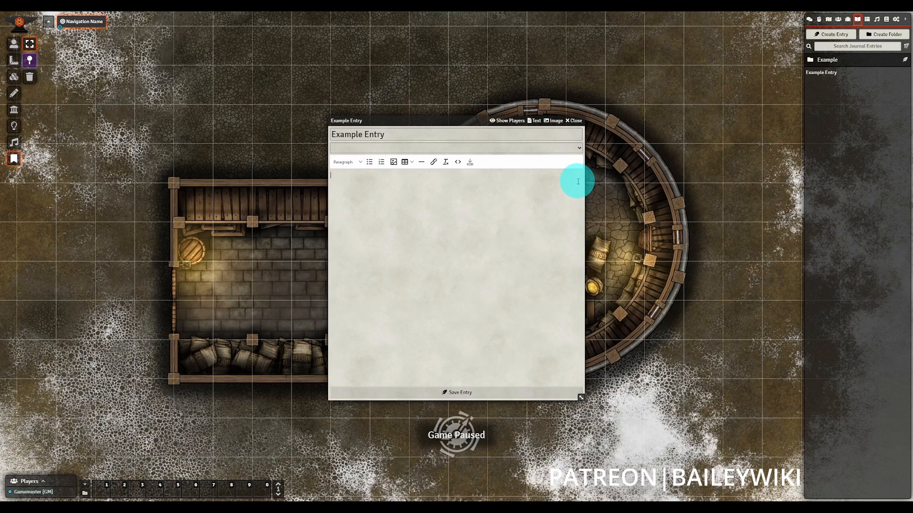
Assign the new journal entry to the Example folder, save it and check that folder in the journal list.
{"action": "left_click", "coordinate": [579, 148]}
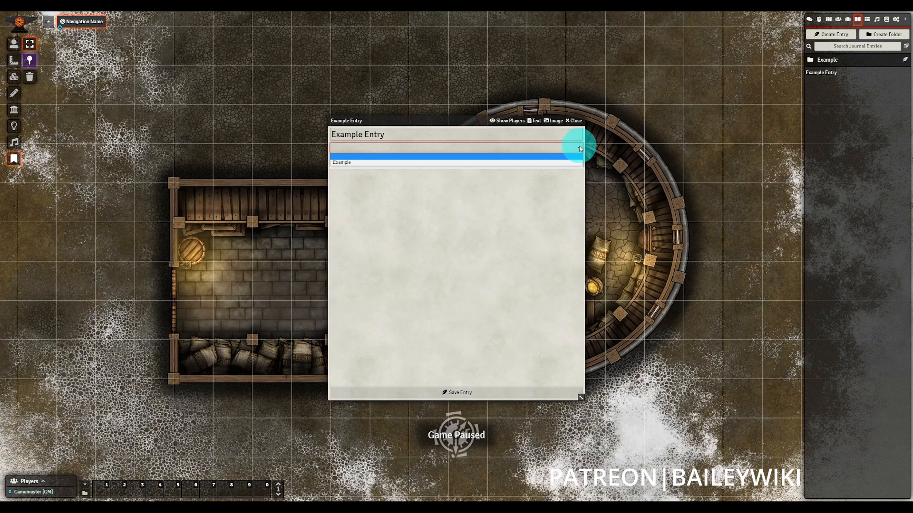
{"action": "left_click", "coordinate": [351, 163]}
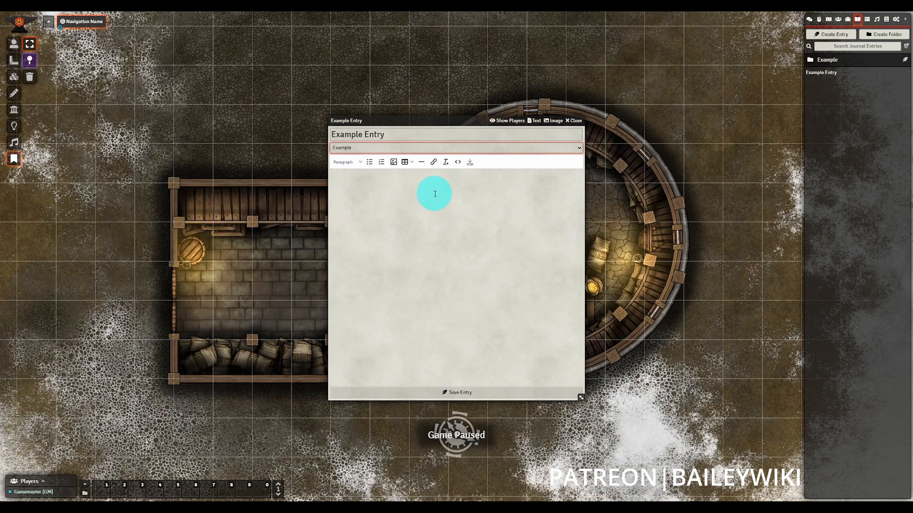
{"action": "left_click", "coordinate": [499, 392]}
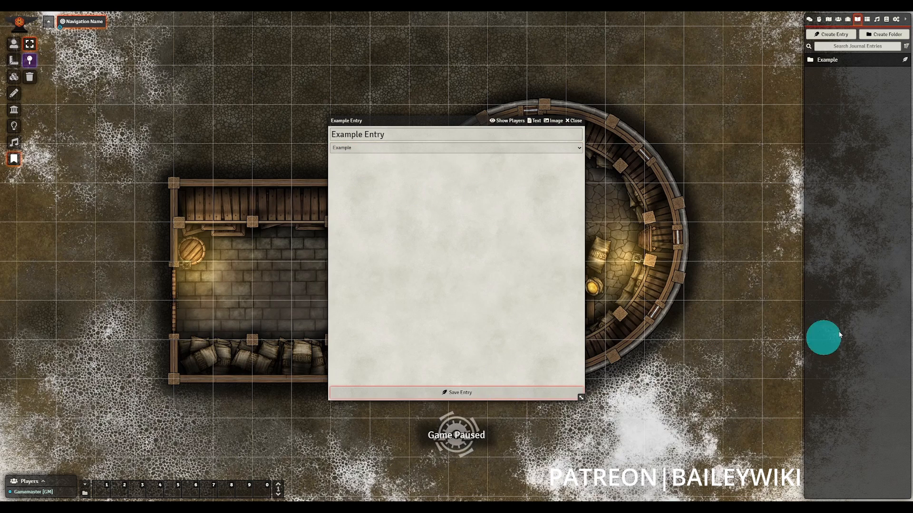
{"action": "left_click", "coordinate": [826, 59]}
{"action": "left_click", "coordinate": [827, 59]}
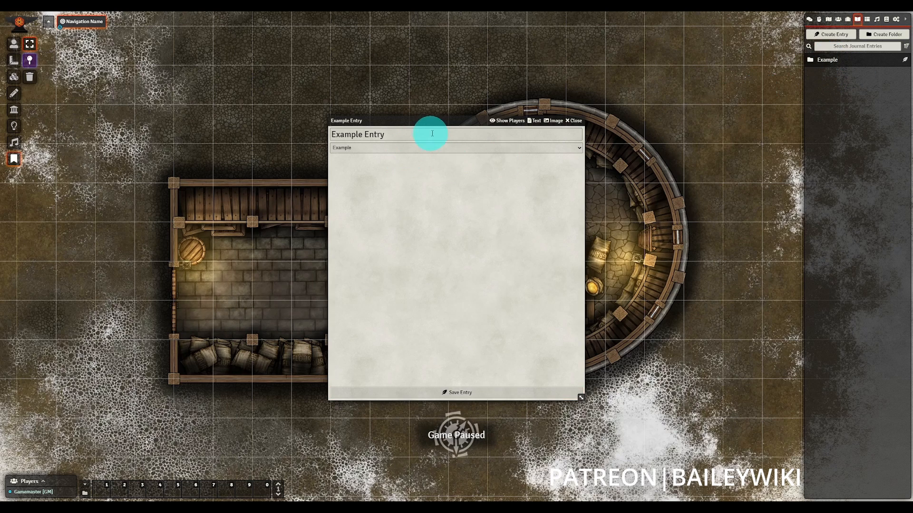
Write "This is my example journal entry" as the entry's text, save it and show it to the players.
{"action": "mouse_move", "coordinate": [458, 182]}
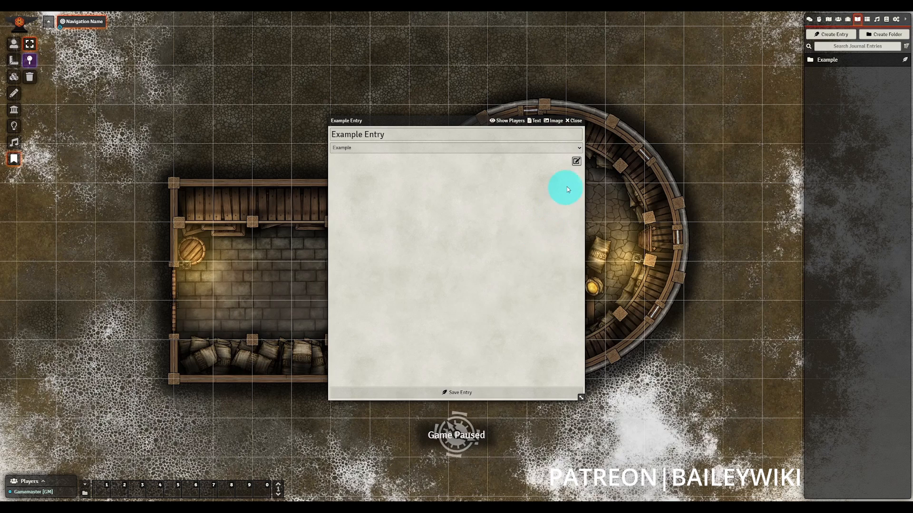
{"action": "left_click", "coordinate": [575, 162]}
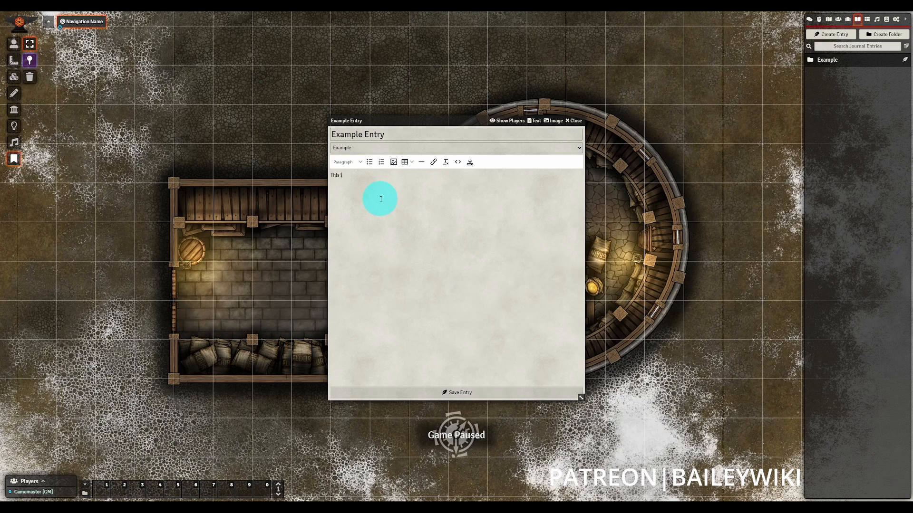
{"action": "type", "text": "s my example journal entry"}
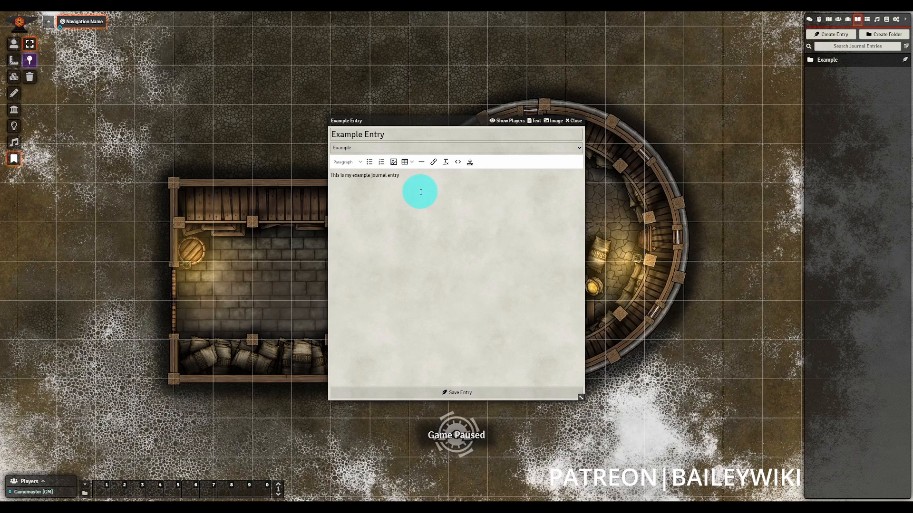
{"action": "left_click", "coordinate": [469, 391]}
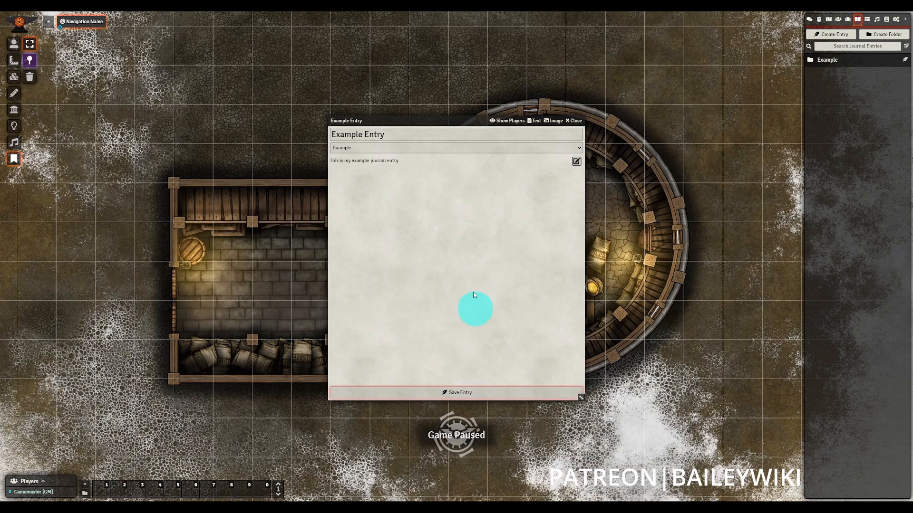
{"action": "left_click", "coordinate": [507, 121]}
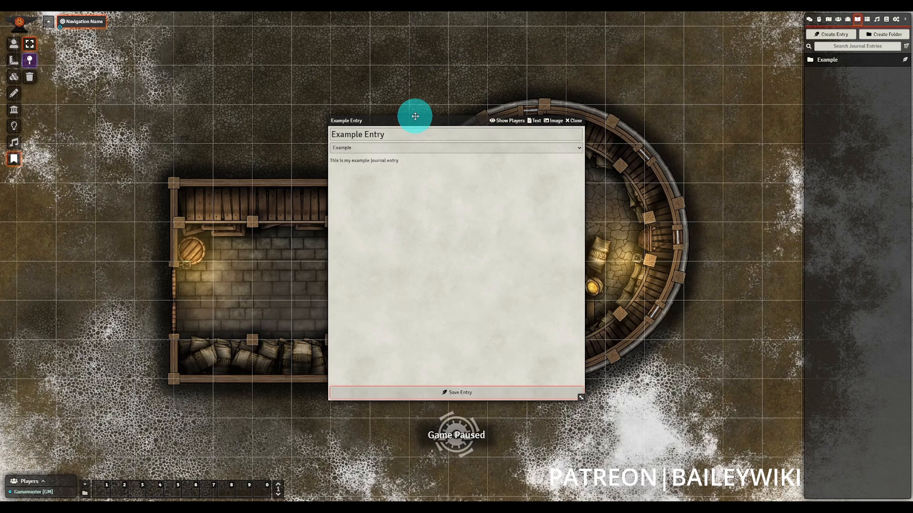
Browse for an image for the entry in the modules/baileywiki-maps-premium-towns/maps/icons folder of the user data.
{"action": "left_click", "coordinate": [547, 122]}
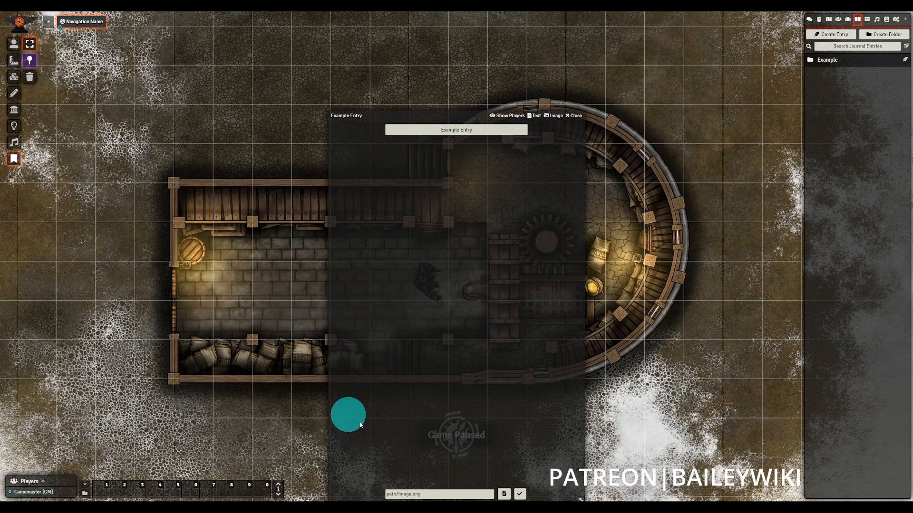
{"action": "left_click", "coordinate": [504, 494]}
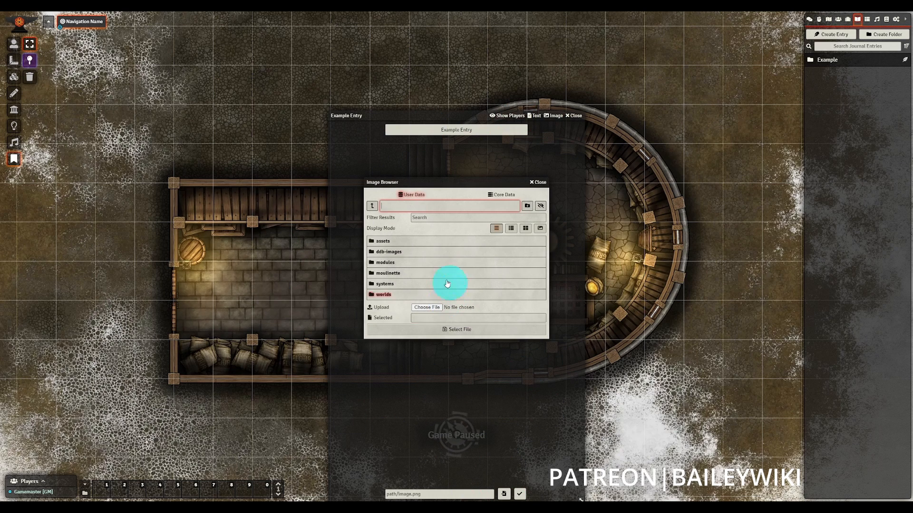
{"action": "left_click", "coordinate": [394, 265]}
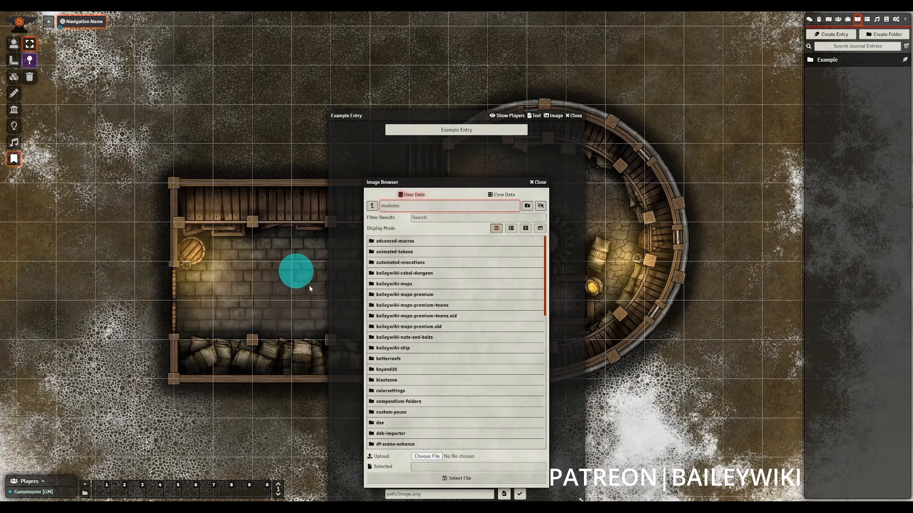
{"action": "left_click", "coordinate": [435, 307]}
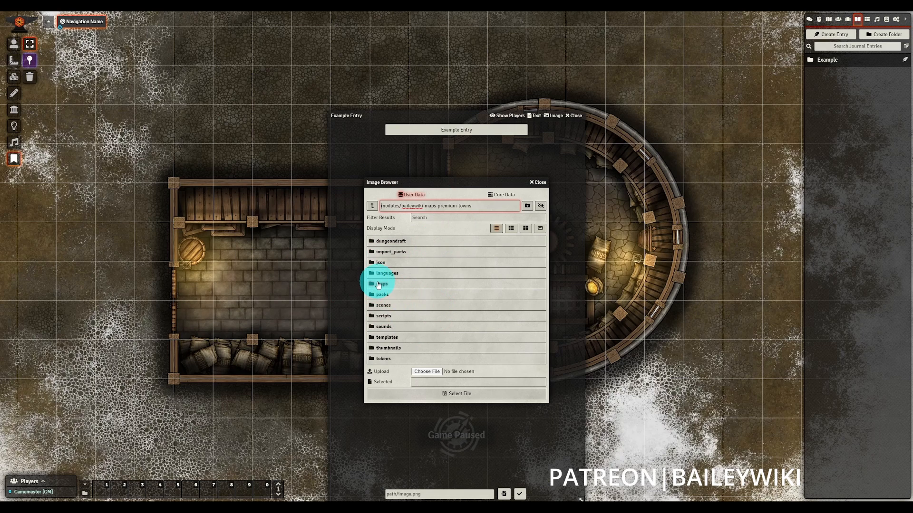
{"action": "left_click", "coordinate": [383, 359]}
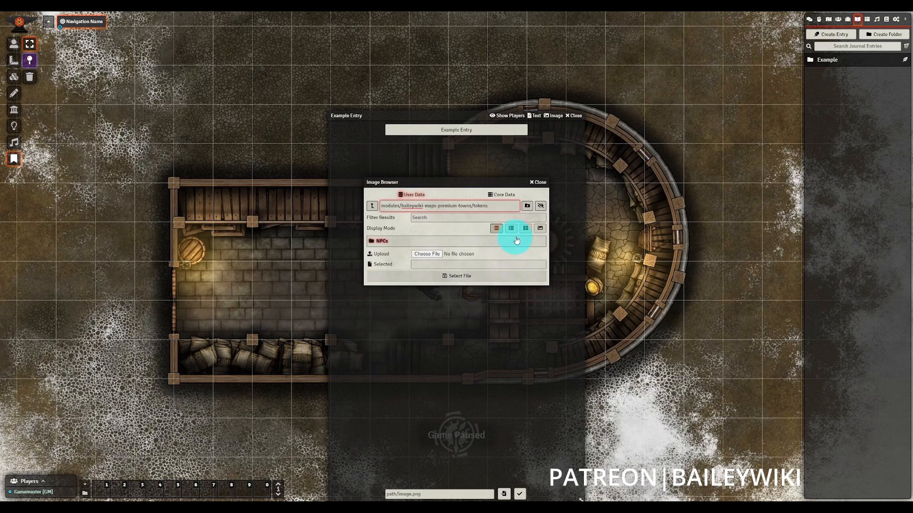
{"action": "left_click", "coordinate": [372, 205]}
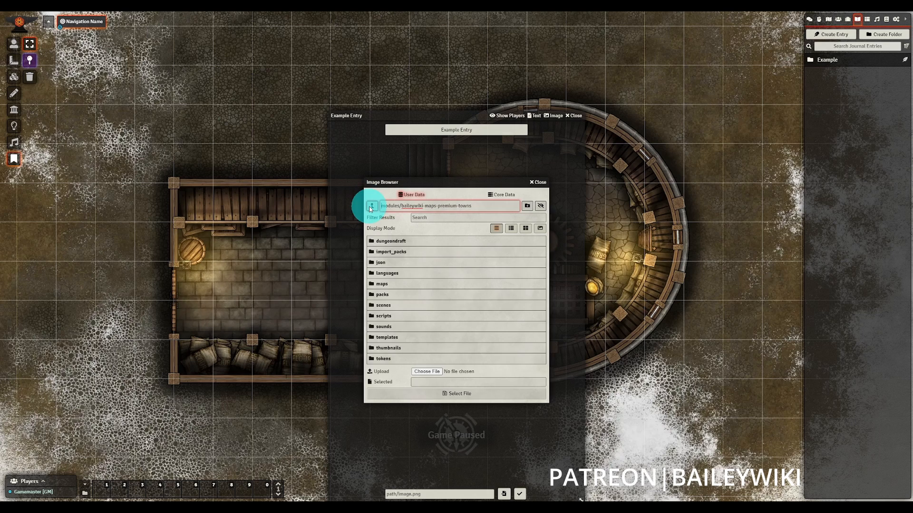
{"action": "left_click", "coordinate": [401, 288]}
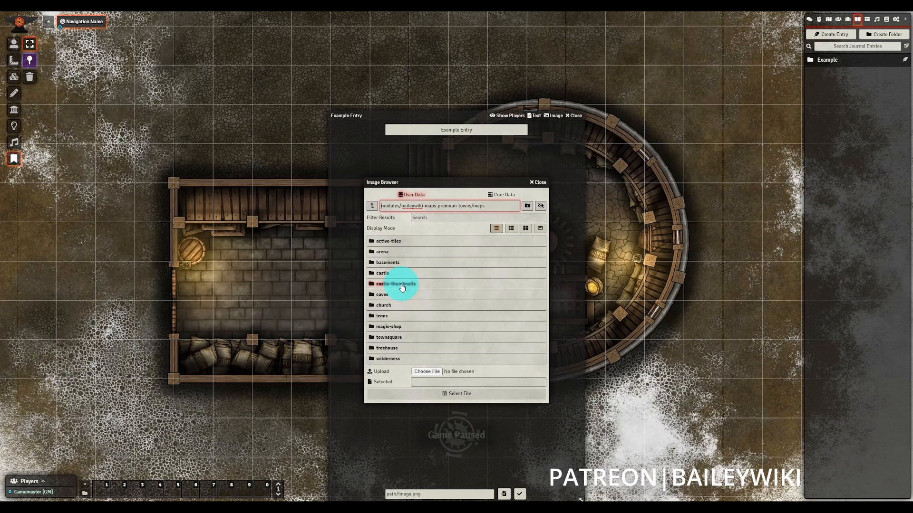
{"action": "left_click", "coordinate": [379, 305]}
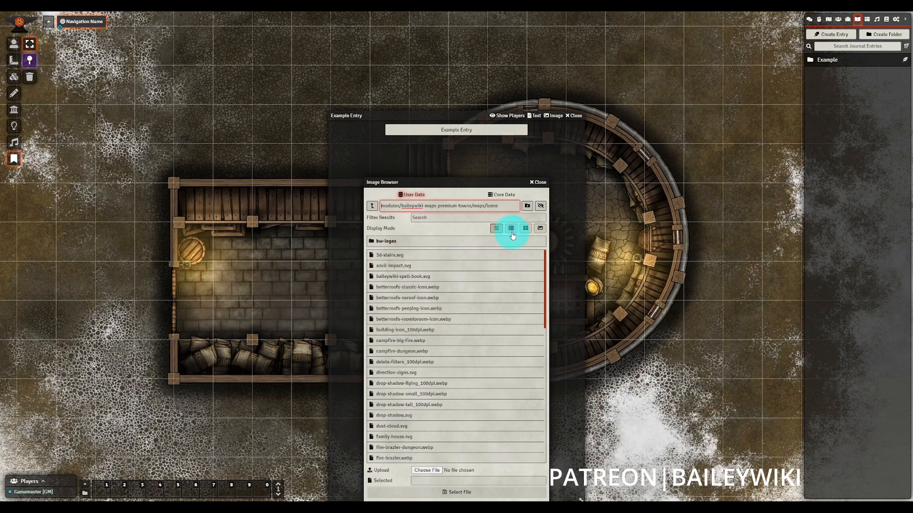
Look into the bw-logos subfolder, set the file display to a list with thumbnails and return to the icons folder.
{"action": "left_click", "coordinate": [404, 242]}
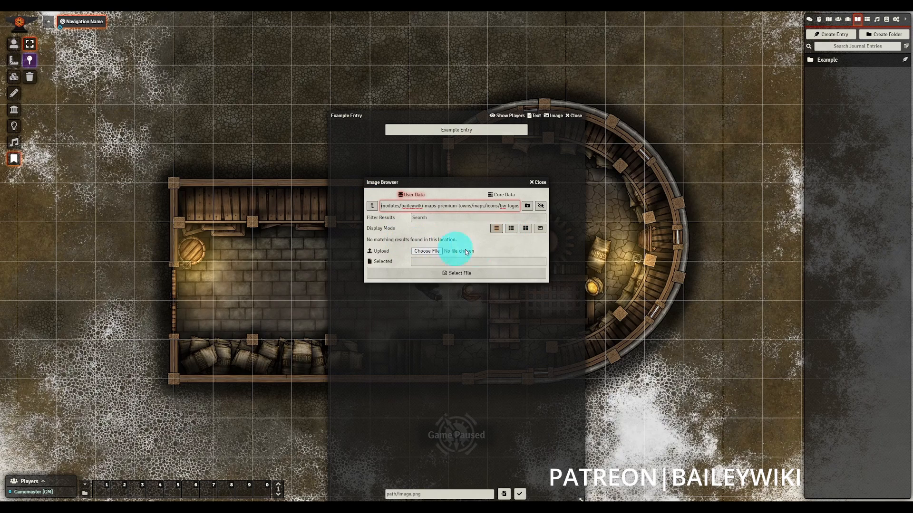
{"action": "left_click", "coordinate": [511, 229]}
{"action": "left_click", "coordinate": [372, 206]}
{"action": "left_click", "coordinate": [428, 261]}
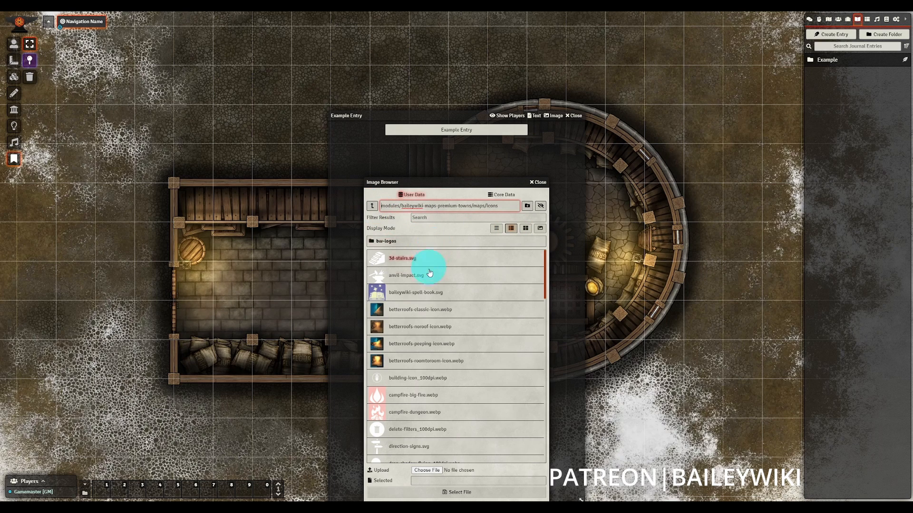
Choose torch-dungeon.webp from the icons folder and apply it as the journal entry's image.
{"action": "scroll", "coordinate": [479, 336], "scroll_direction": "down", "scroll_amount": 3}
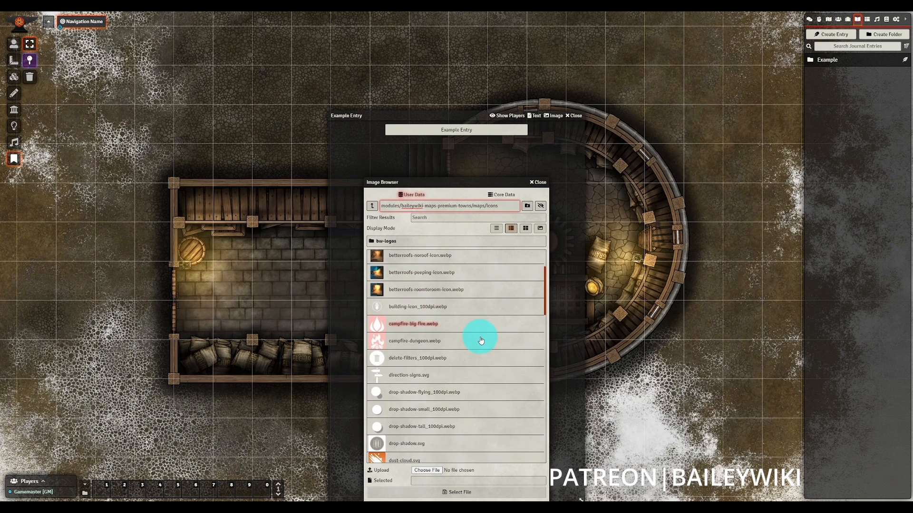
{"action": "scroll", "coordinate": [481, 340], "scroll_direction": "down", "scroll_amount": 10}
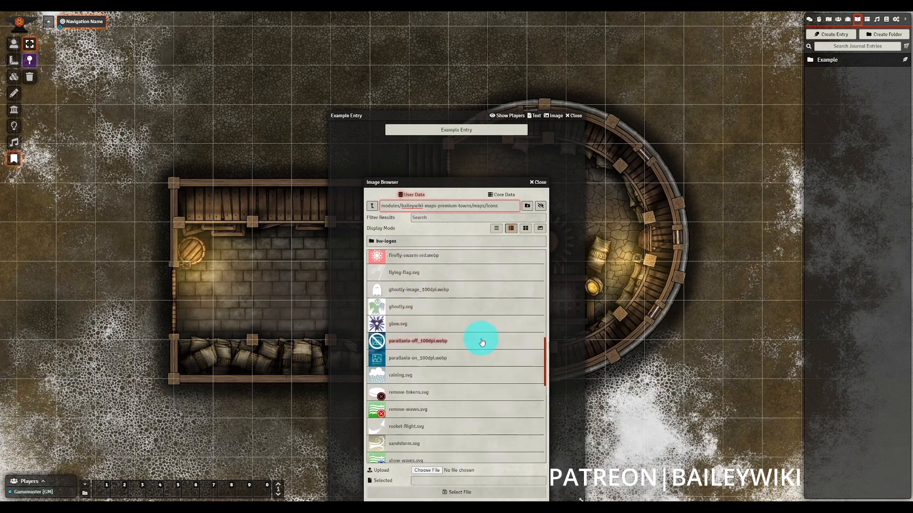
{"action": "scroll", "coordinate": [482, 343], "scroll_direction": "down", "scroll_amount": 2}
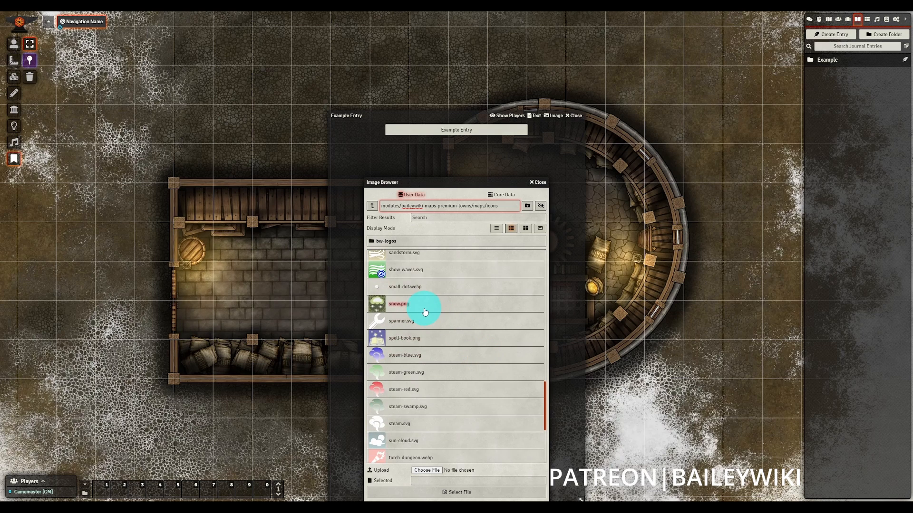
{"action": "scroll", "coordinate": [469, 326], "scroll_direction": "down", "scroll_amount": 4}
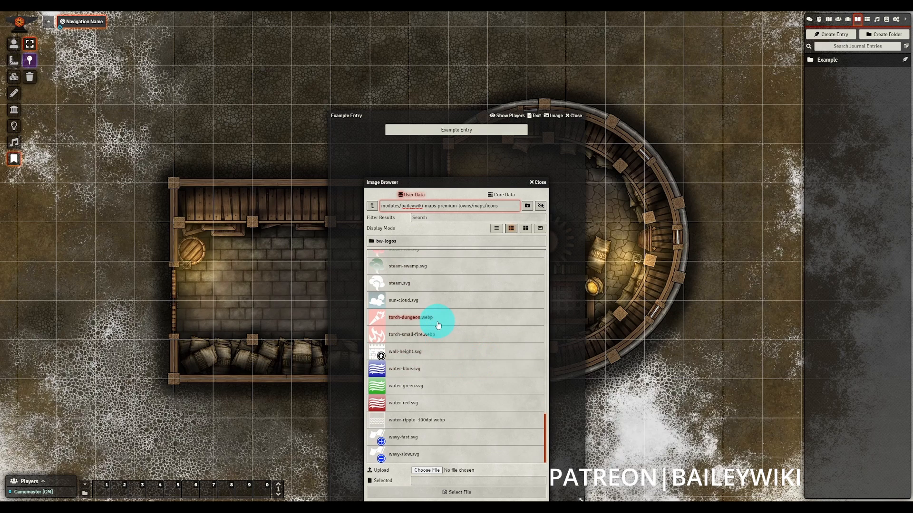
{"action": "left_click", "coordinate": [462, 317]}
{"action": "left_click", "coordinate": [457, 492]}
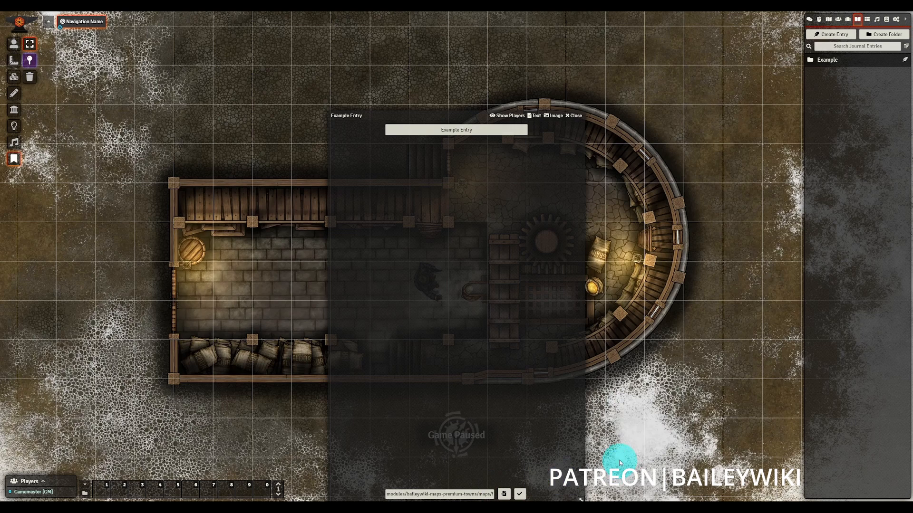
{"action": "left_click", "coordinate": [520, 495]}
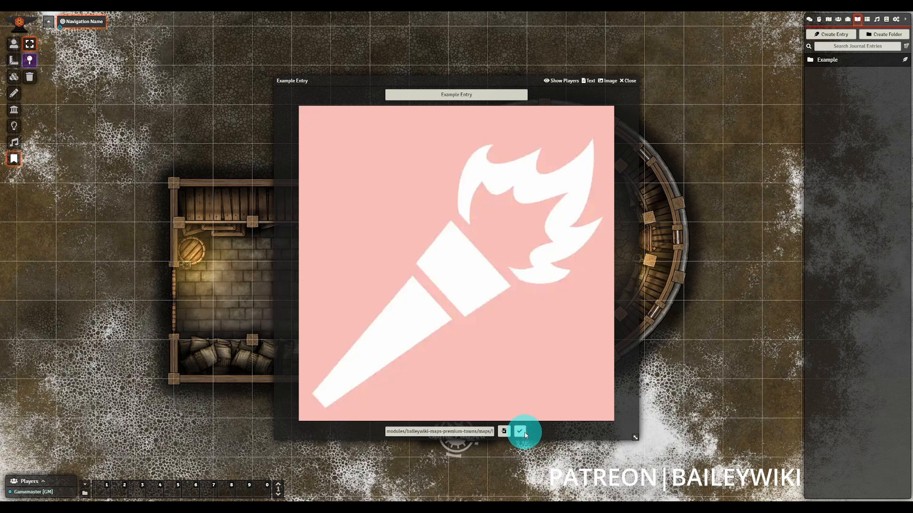
Switch the entry to its text view and back to its image, and show the image to all players.
{"action": "left_click", "coordinate": [588, 81]}
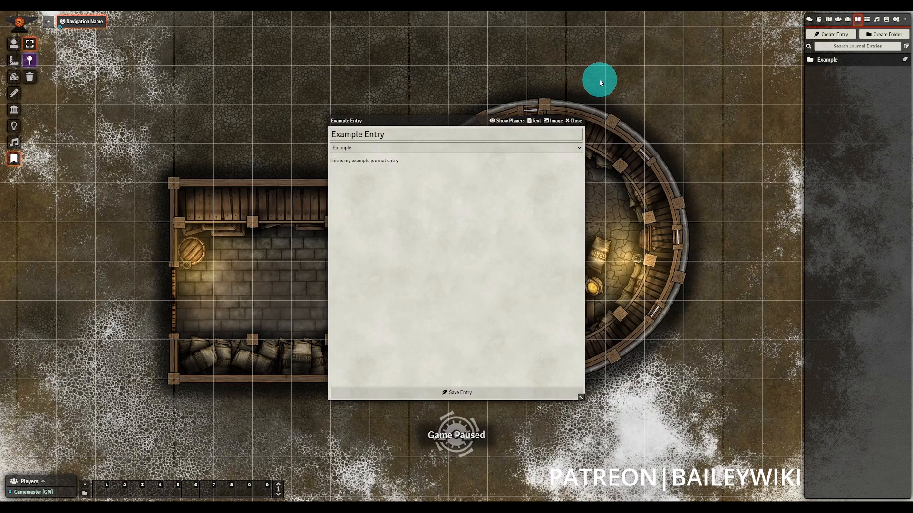
{"action": "left_click", "coordinate": [552, 120]}
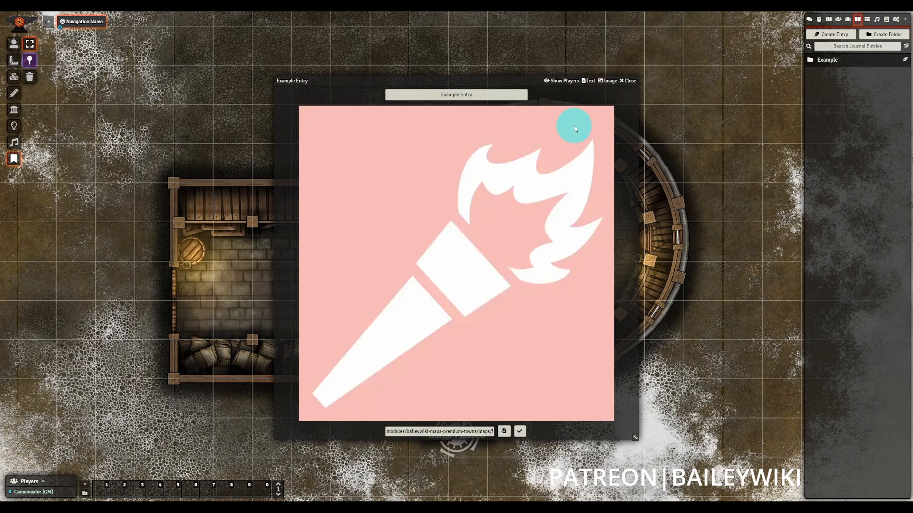
{"action": "left_click", "coordinate": [552, 80]}
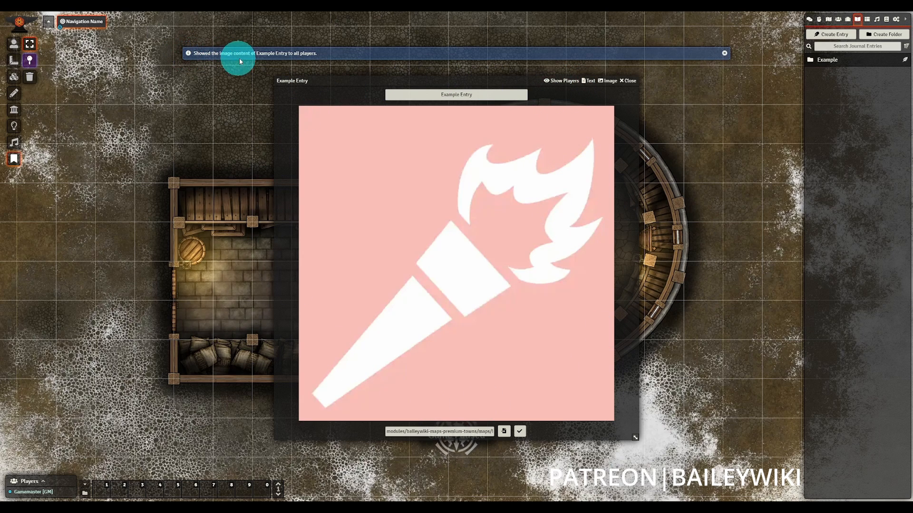
Open the entry's text for editing and format its line as Heading 1.
{"action": "left_click", "coordinate": [588, 81]}
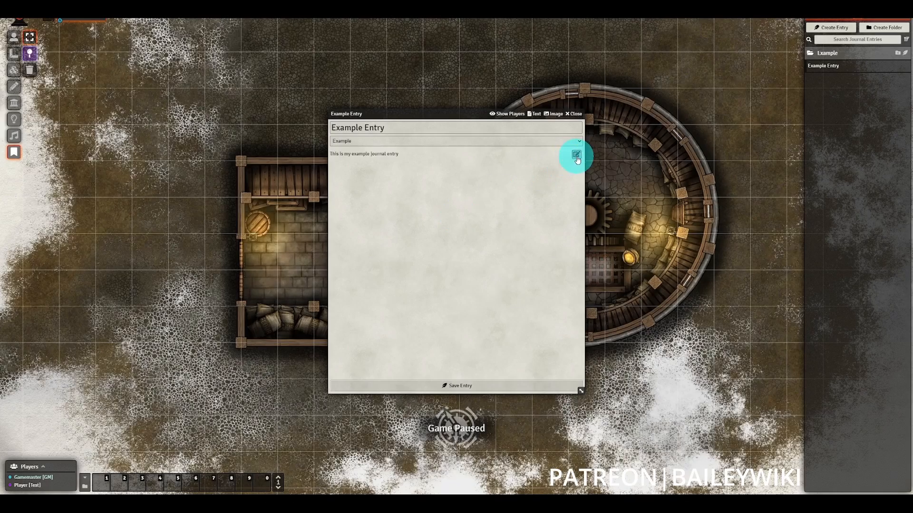
{"action": "left_click", "coordinate": [576, 156]}
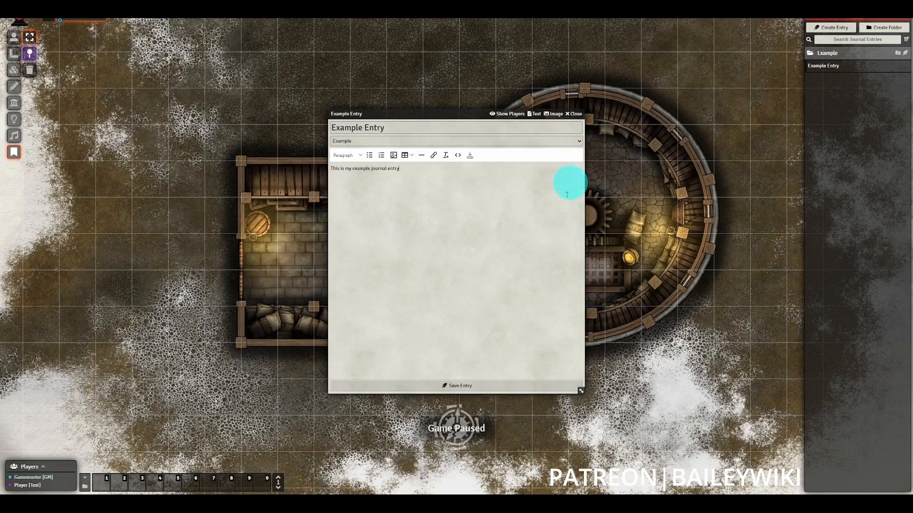
{"action": "left_click_drag", "start_coordinate": [403, 171], "coordinate": [326, 173]}
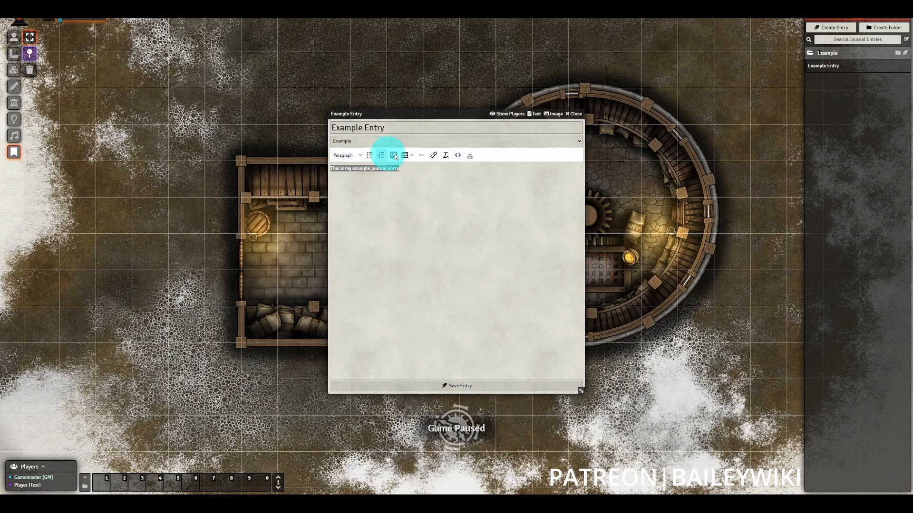
{"action": "left_click", "coordinate": [360, 156]}
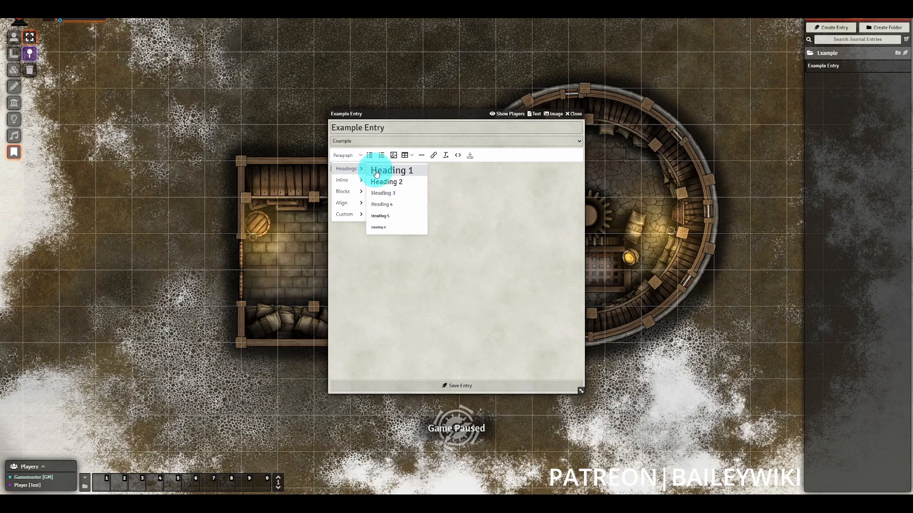
{"action": "left_click", "coordinate": [376, 171]}
{"action": "left_click", "coordinate": [470, 203]}
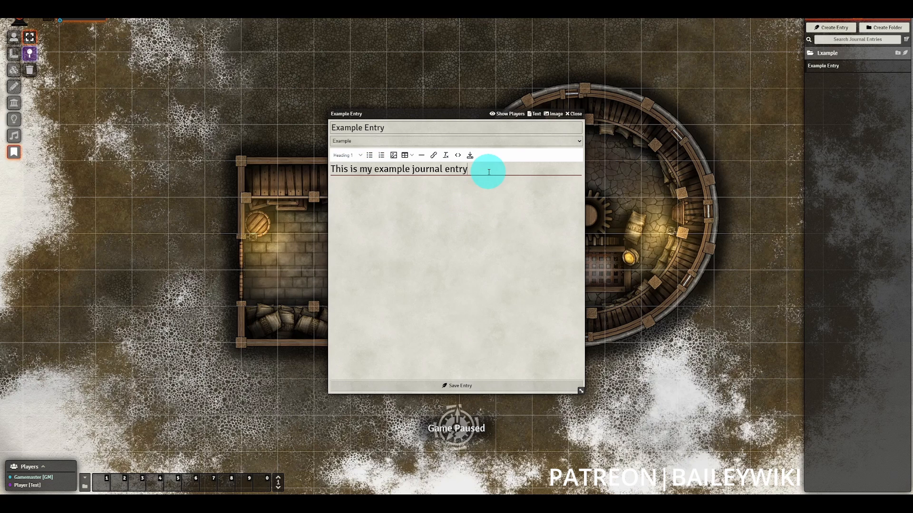
Replace the heading's text with "Title" and add a line reading "paragraph" beneath it.
{"action": "left_click_drag", "start_coordinate": [488, 172], "coordinate": [301, 181]}
{"action": "type", "text": "Title"}
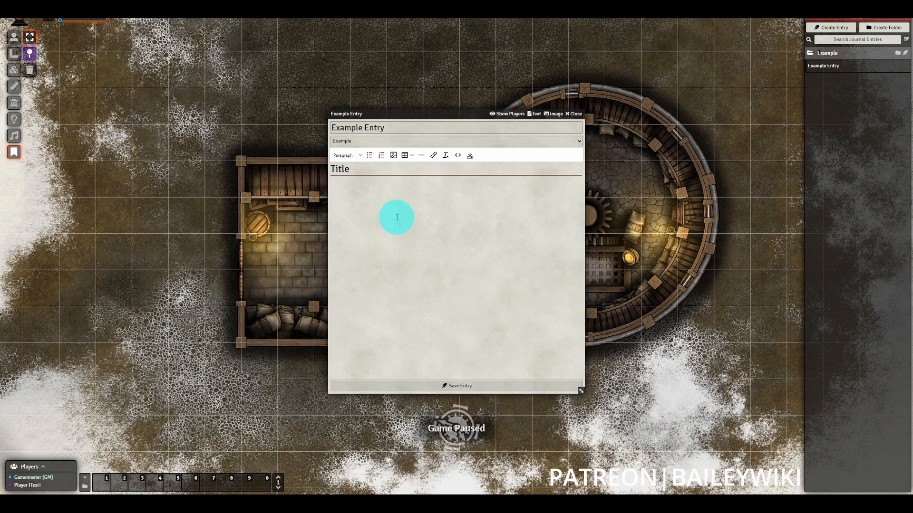
{"action": "left_click", "coordinate": [434, 240]}
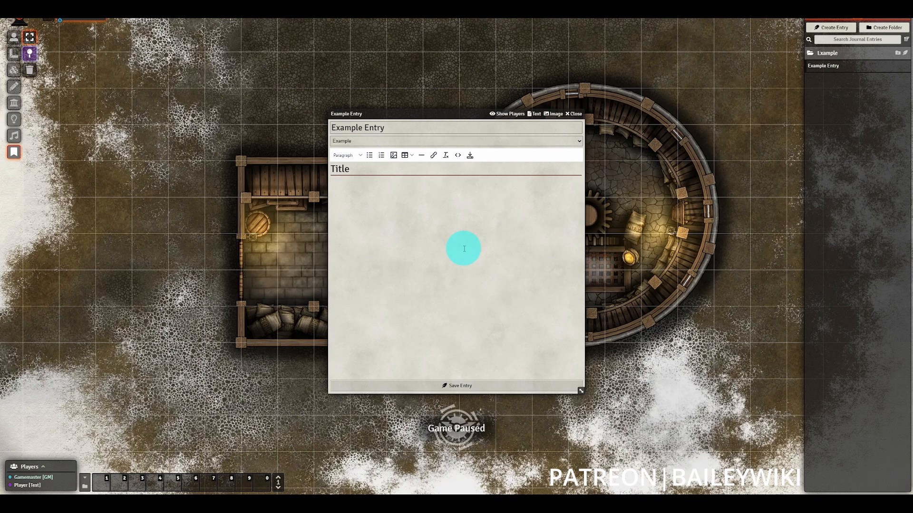
{"action": "key", "text": "BackSpace"}
{"action": "key", "text": "BackSpace"}
{"action": "type", "text": "paragraph"}
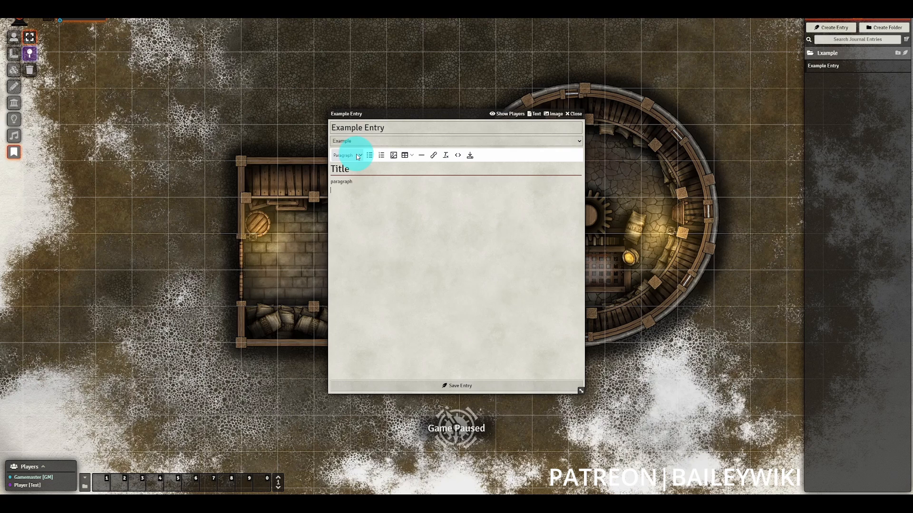
Add a Heading 2 line reading "Heading" below the paragraph, followed by a "paragraph" line.
{"action": "left_click", "coordinate": [358, 156]}
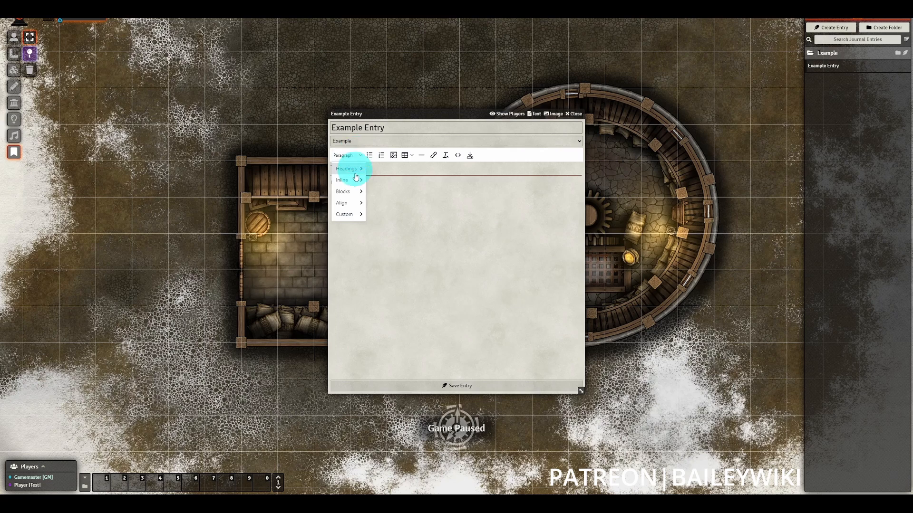
{"action": "mouse_move", "coordinate": [349, 171]}
{"action": "left_click", "coordinate": [397, 184]}
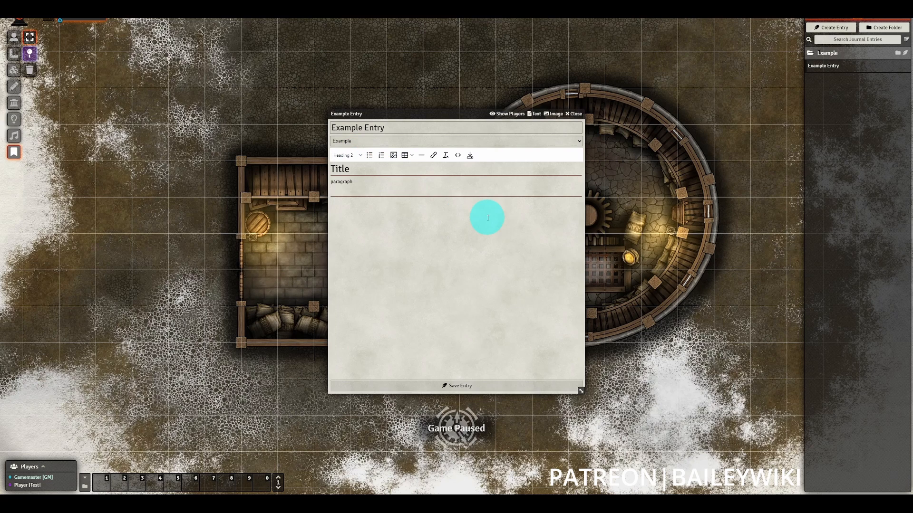
{"action": "type", "text": "Heading"}
{"action": "key", "text": "Return"}
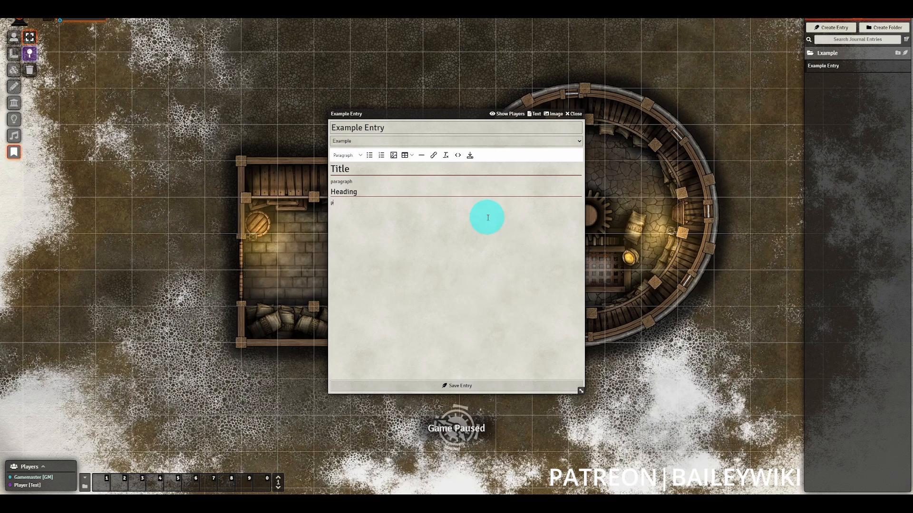
Add a Heading 3 line reading "Heading" at the end of the text, followed by a "paragraph" line.
{"action": "left_click", "coordinate": [357, 155]}
{"action": "mouse_move", "coordinate": [349, 169]}
{"action": "left_click", "coordinate": [404, 198]}
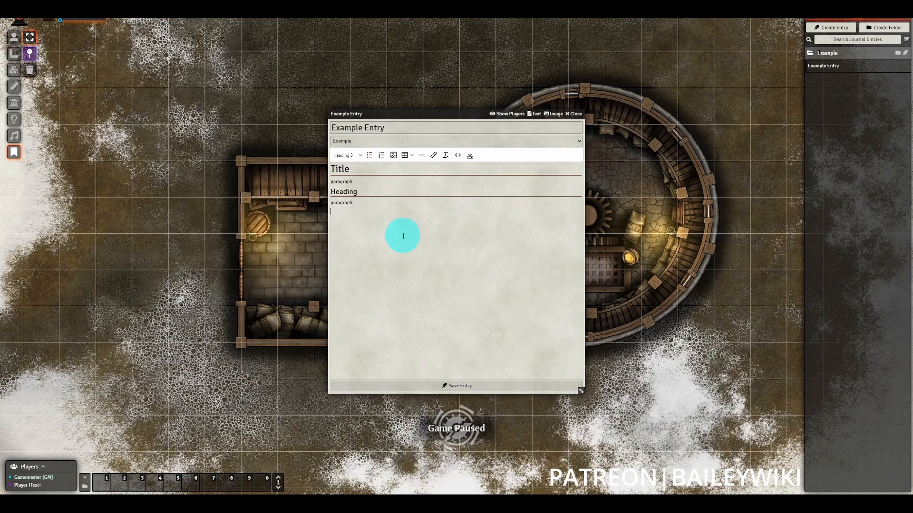
{"action": "type", "text": "h"}
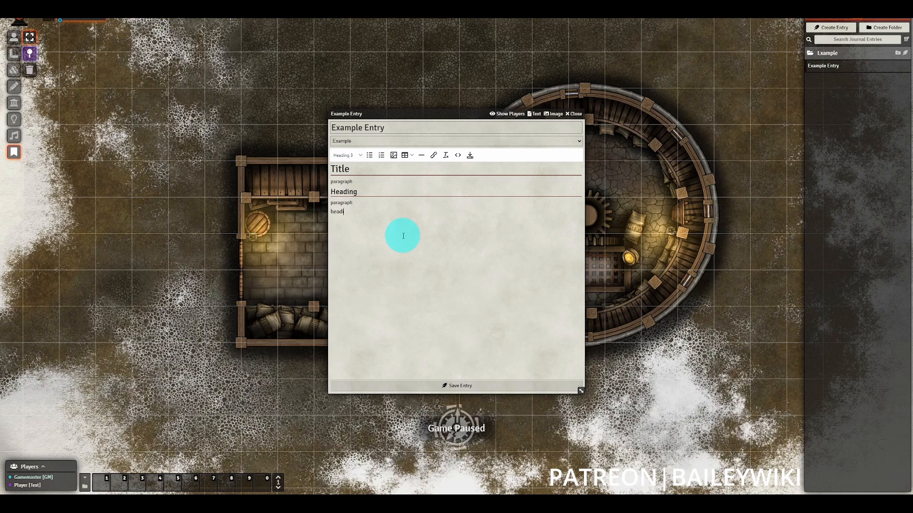
{"action": "key", "text": "BackSpace"}
{"action": "type", "text": "H"}
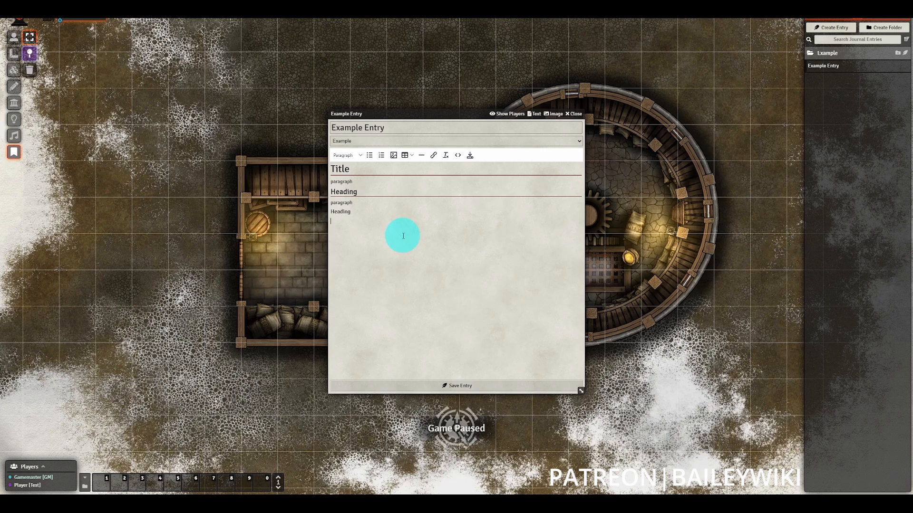
{"action": "type", "text": "eading"}
{"action": "key", "text": "Return"}
{"action": "type", "text": "paragraph"}
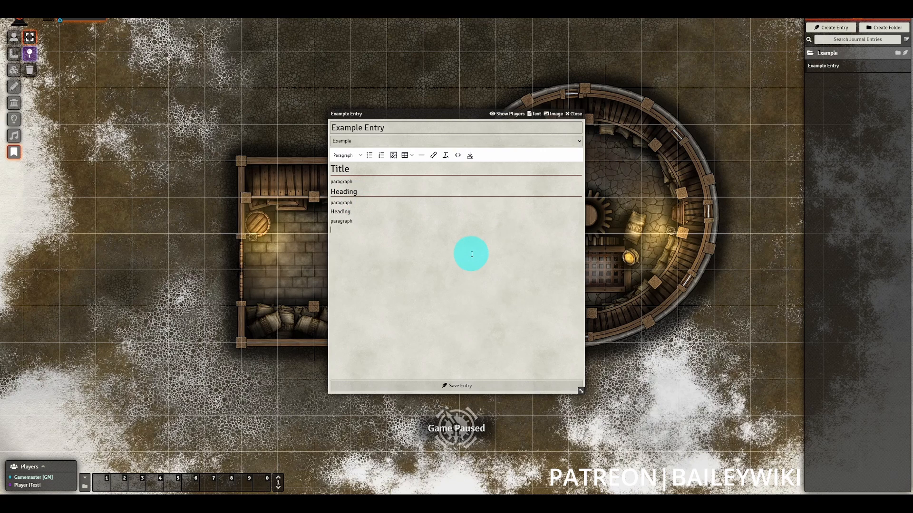
Apply bold formatting to the last "paragraph" line.
{"action": "left_click", "coordinate": [347, 155]}
{"action": "mouse_move", "coordinate": [350, 180]}
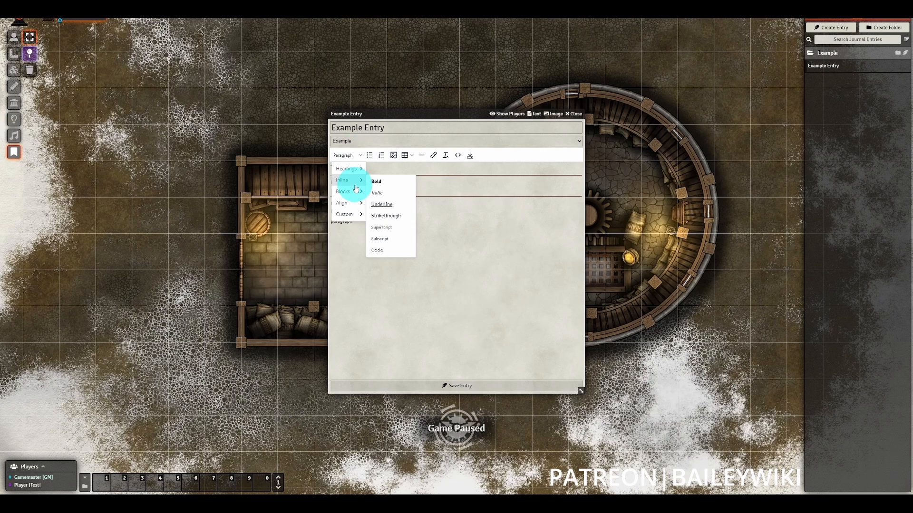
{"action": "left_click", "coordinate": [507, 220]}
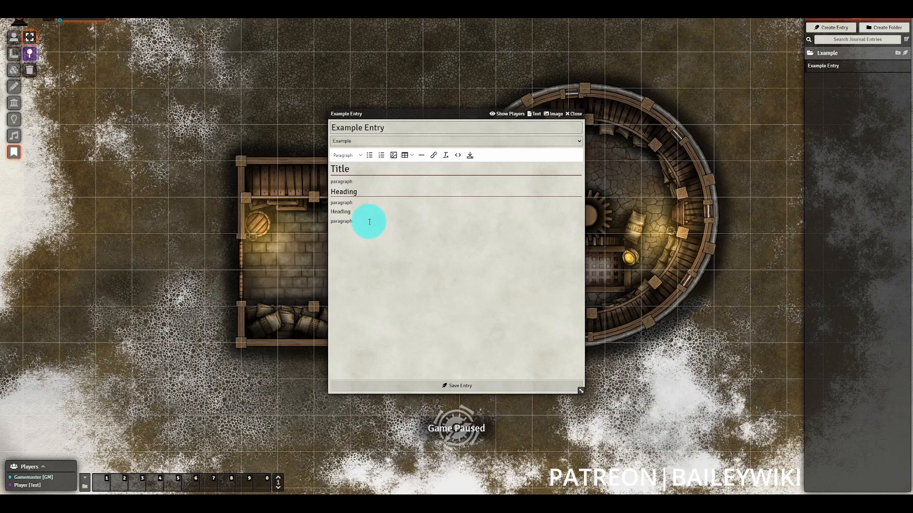
{"action": "left_click", "coordinate": [347, 155]}
{"action": "mouse_move", "coordinate": [351, 170]}
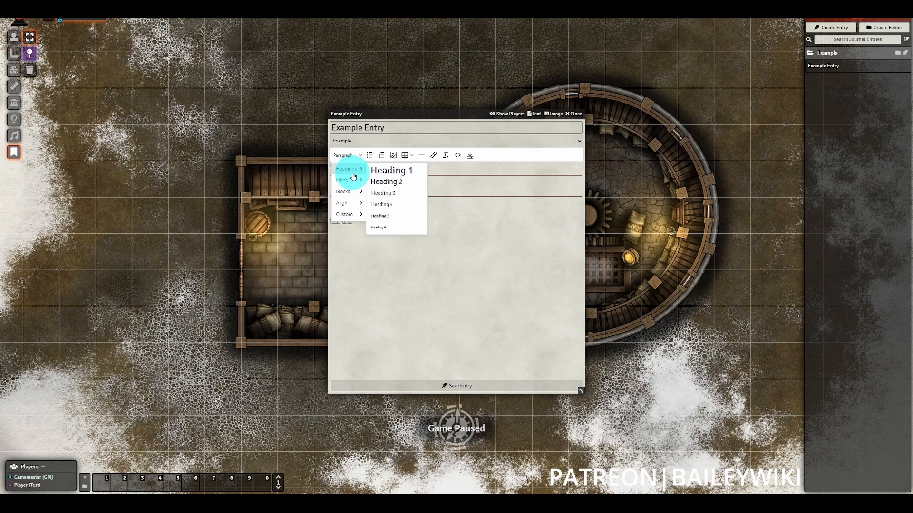
{"action": "left_click", "coordinate": [371, 183]}
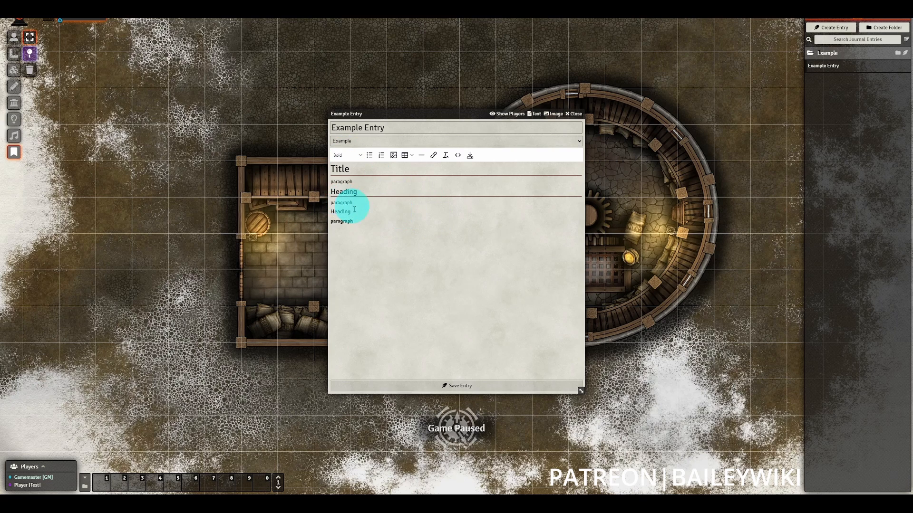
Change the last "paragraph" line from bold to italic.
{"action": "left_click", "coordinate": [332, 219]}
{"action": "left_click", "coordinate": [349, 155]}
{"action": "mouse_move", "coordinate": [358, 181]}
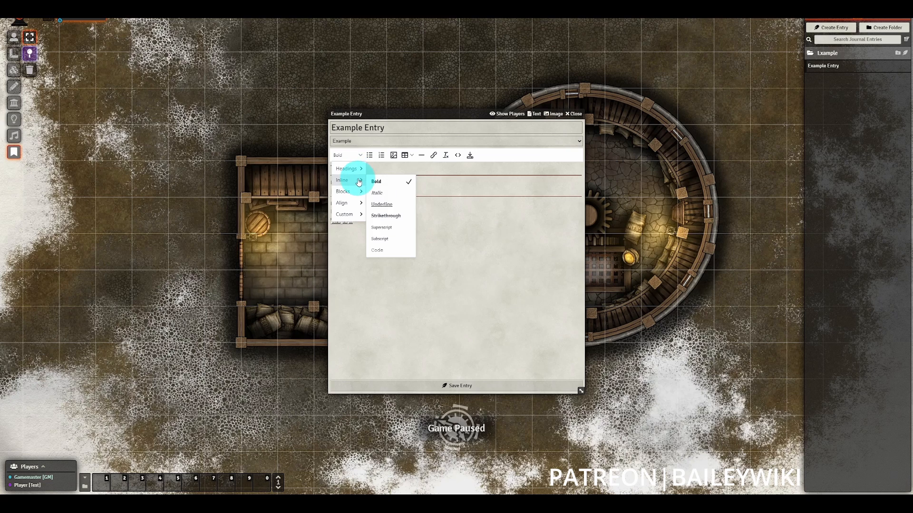
{"action": "left_click", "coordinate": [380, 194]}
{"action": "left_click", "coordinate": [349, 158]}
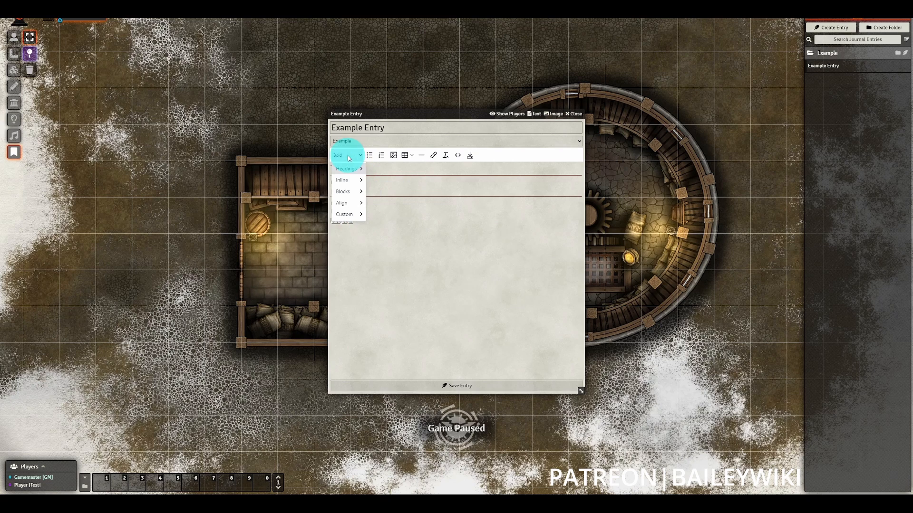
{"action": "left_click", "coordinate": [387, 179]}
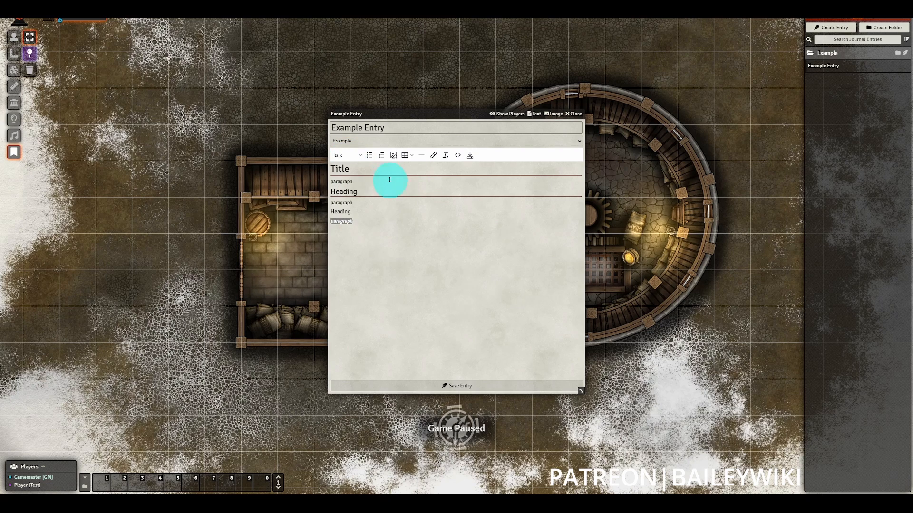
Remove the italic formatting from the last "paragraph" line and toggle bold and italic on it.
{"action": "left_click", "coordinate": [344, 157]}
{"action": "mouse_move", "coordinate": [355, 180]}
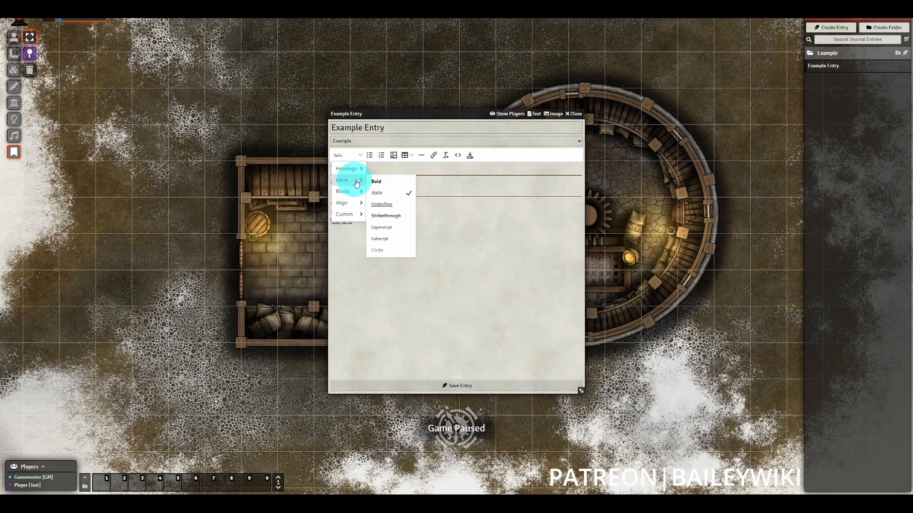
{"action": "left_click", "coordinate": [387, 194]}
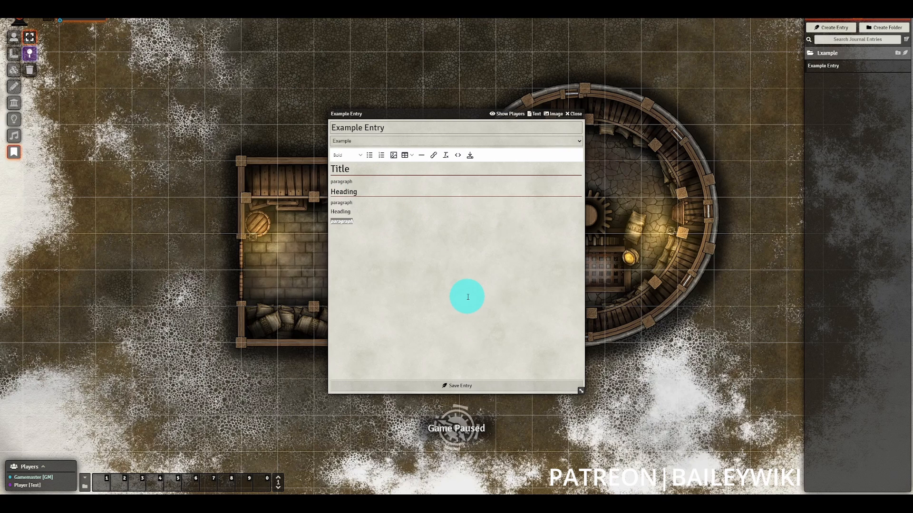
{"action": "key", "text": "ctrl+i"}
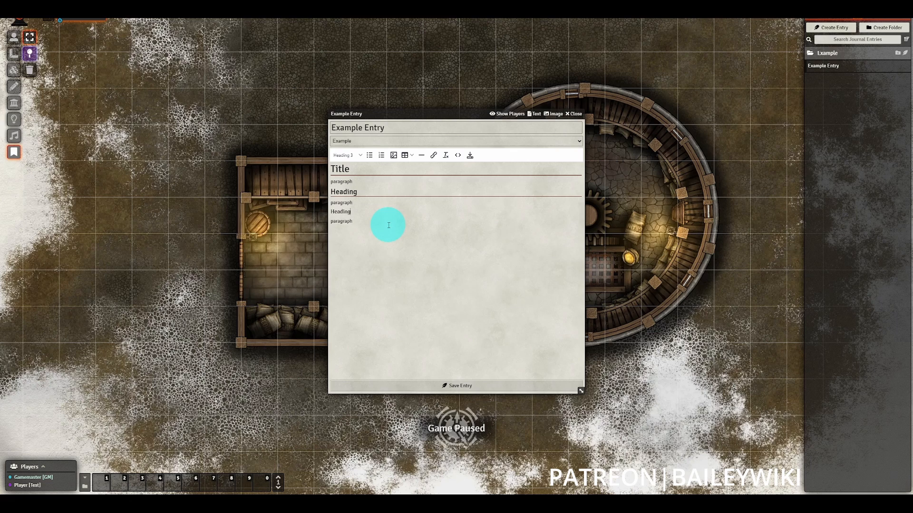
Apply superscript formatting to the last "paragraph" line.
{"action": "left_click", "coordinate": [360, 155]}
{"action": "mouse_move", "coordinate": [359, 184]}
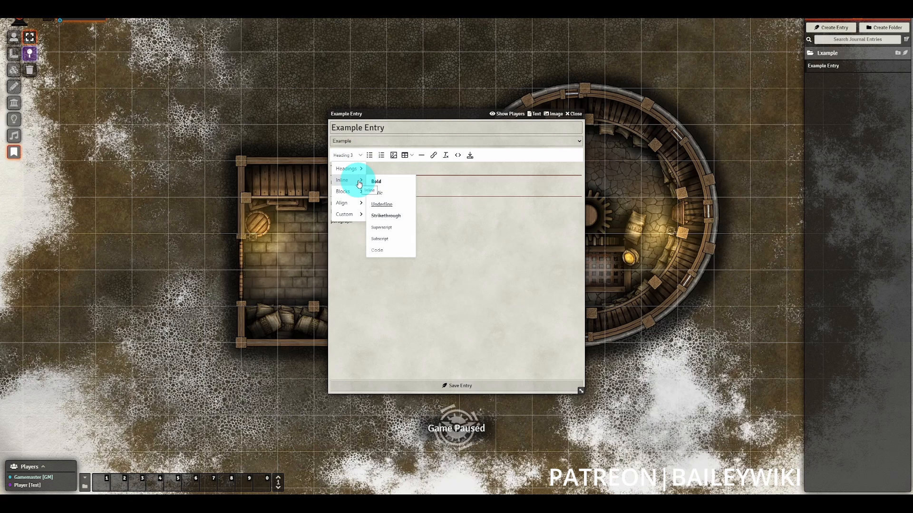
{"action": "left_click", "coordinate": [507, 218]}
{"action": "left_click_drag", "start_coordinate": [365, 221], "coordinate": [322, 219]}
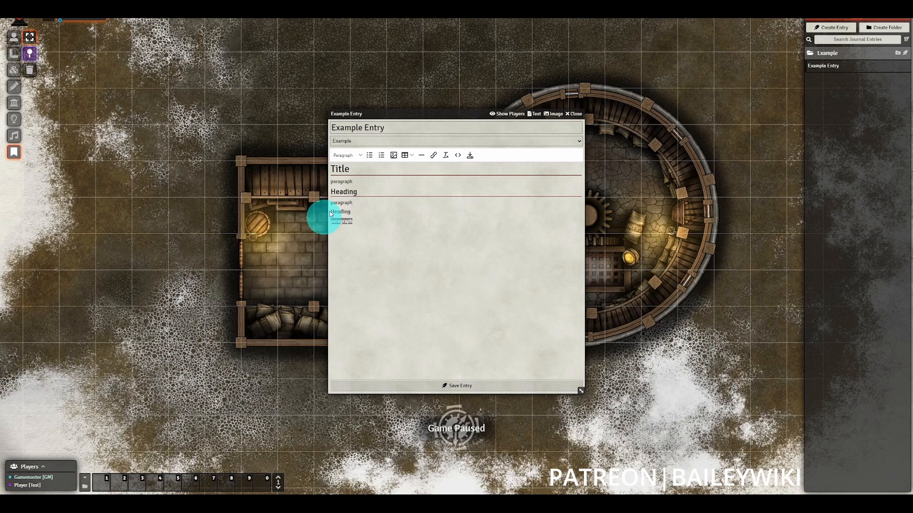
{"action": "left_click", "coordinate": [358, 157]}
{"action": "mouse_move", "coordinate": [360, 180]}
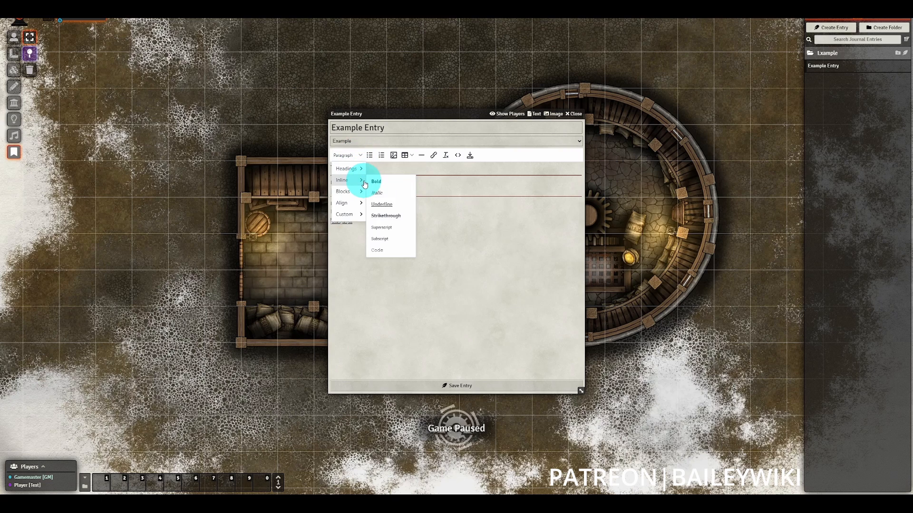
{"action": "left_click", "coordinate": [386, 231]}
Replace the superscript on the last "paragraph" line with subscript.
{"action": "left_click", "coordinate": [346, 155]}
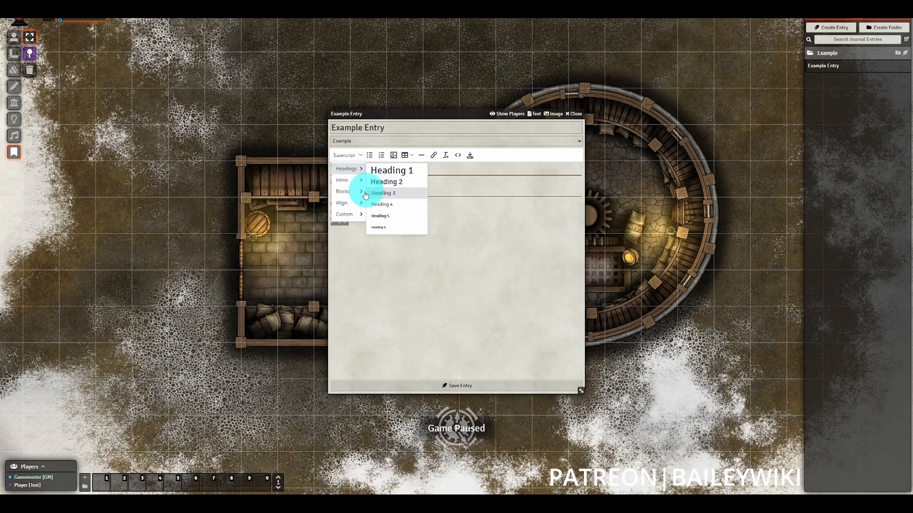
{"action": "mouse_move", "coordinate": [355, 180]}
{"action": "left_click", "coordinate": [386, 228]}
{"action": "left_click", "coordinate": [355, 156]}
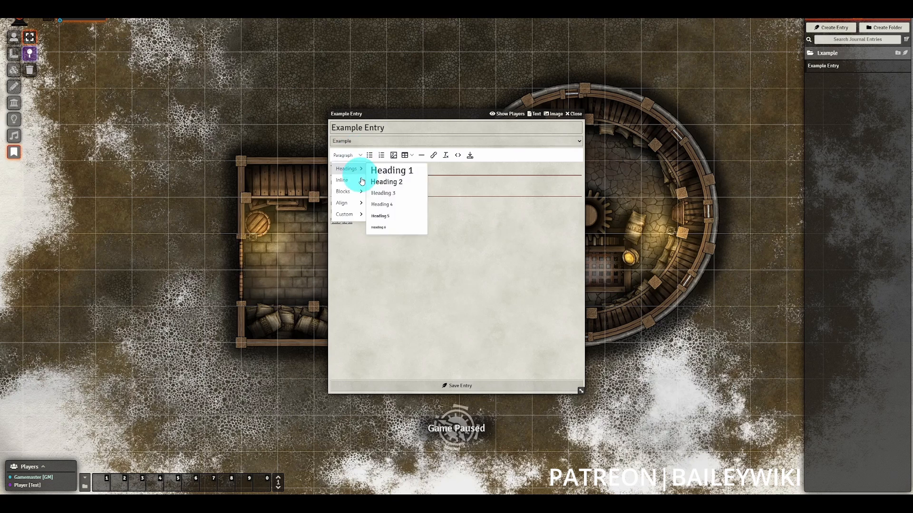
{"action": "left_click", "coordinate": [381, 238]}
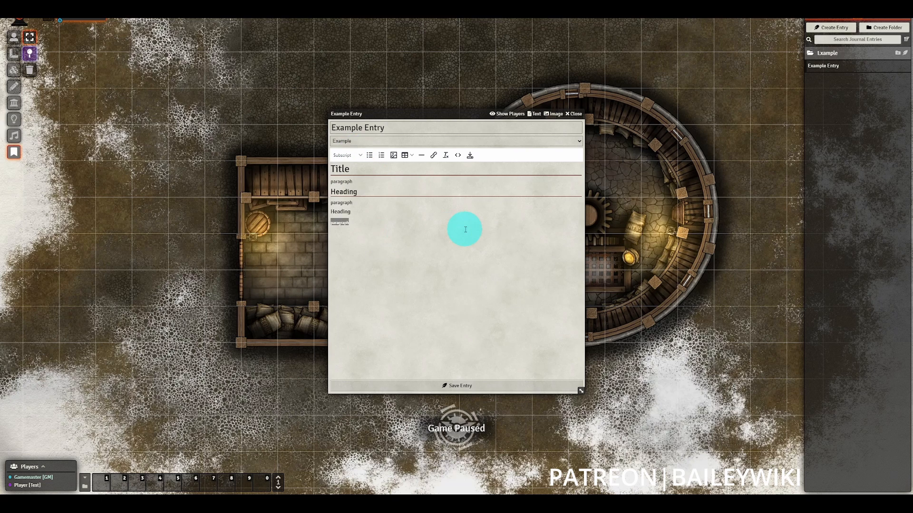
Format the last "paragraph" line as inline Code and remove its subscript.
{"action": "left_click", "coordinate": [356, 155]}
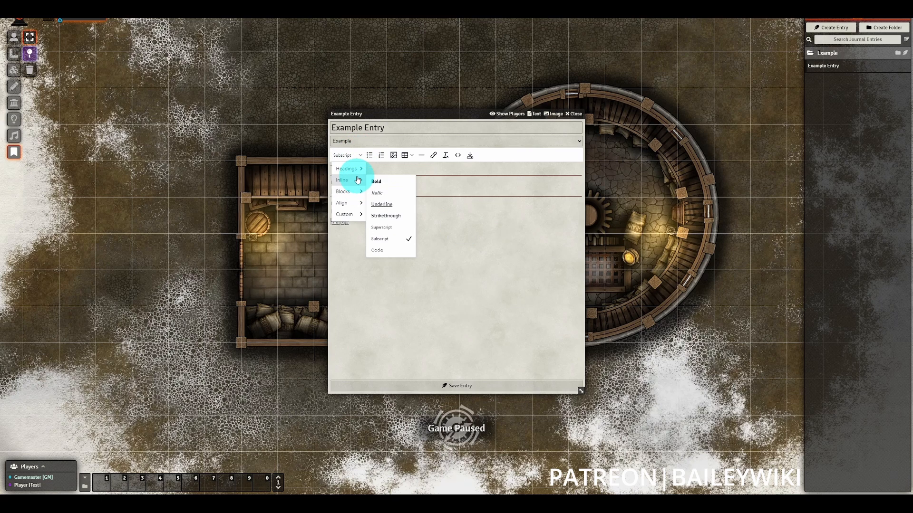
{"action": "left_click", "coordinate": [379, 250]}
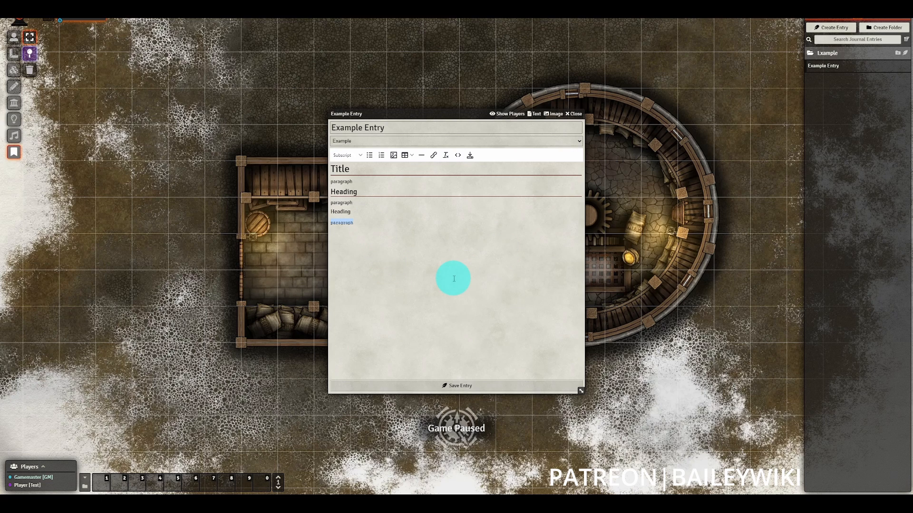
{"action": "left_click", "coordinate": [358, 156]}
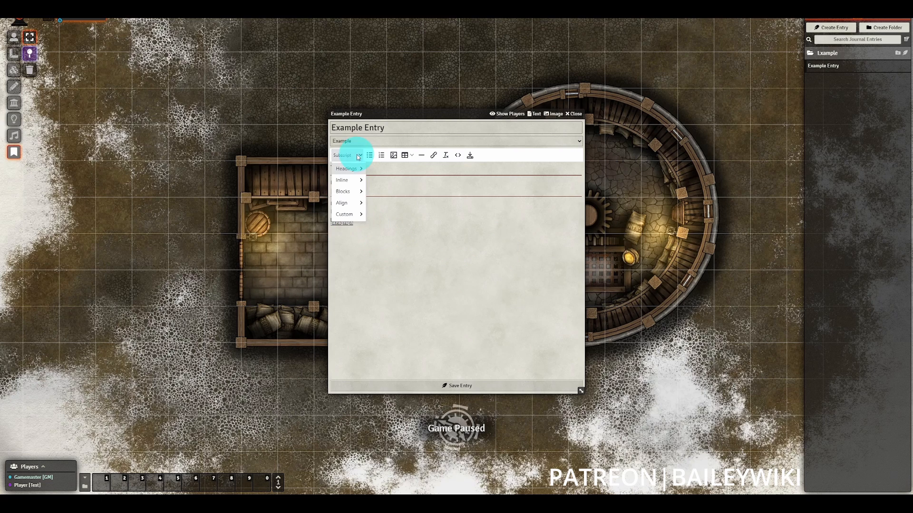
{"action": "mouse_move", "coordinate": [356, 179]}
{"action": "left_click", "coordinate": [387, 238]}
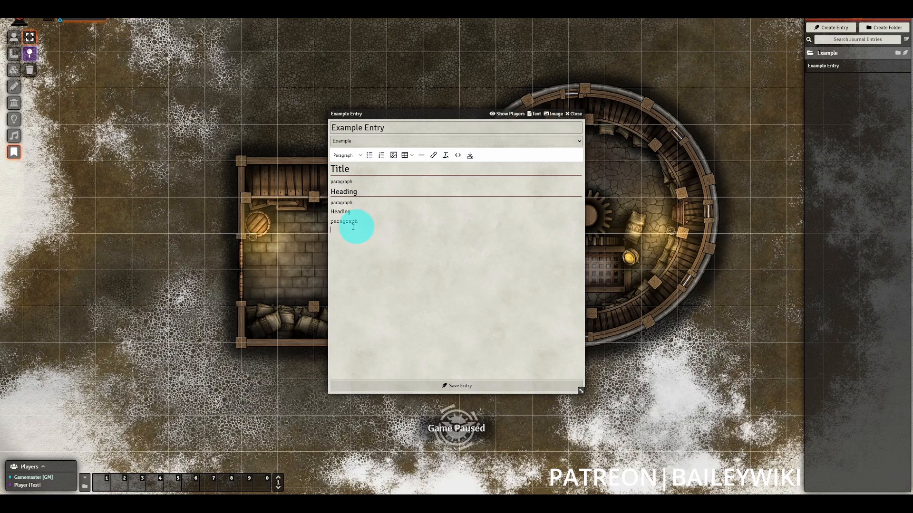
Remove the inline Code formatting from the last "paragraph" line.
{"action": "left_click_drag", "start_coordinate": [357, 222], "coordinate": [316, 220]}
{"action": "left_click", "coordinate": [349, 155]}
{"action": "mouse_move", "coordinate": [356, 180]}
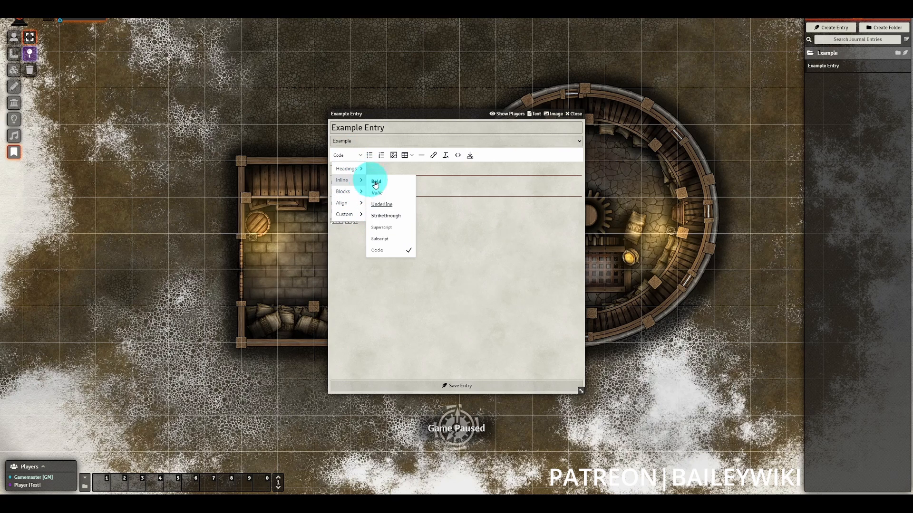
{"action": "left_click", "coordinate": [383, 249]}
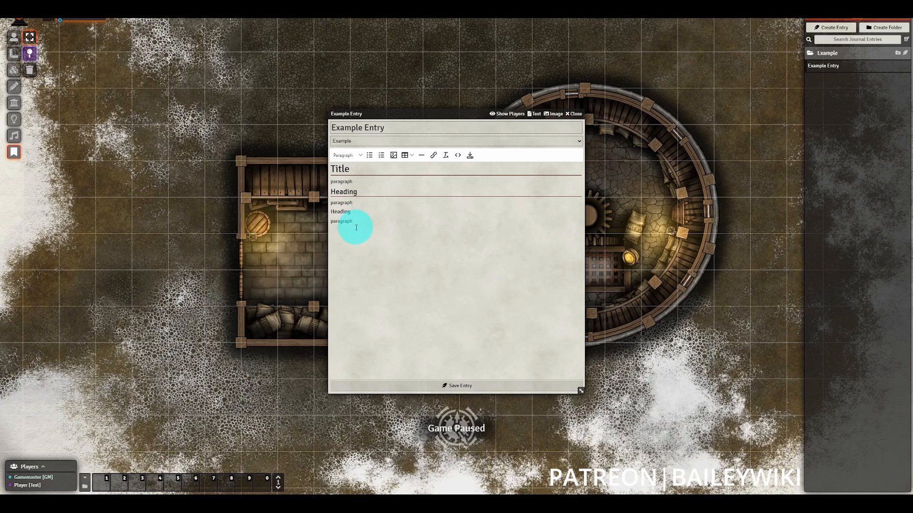
Add the paragraph "This is an example paragraph that we will use for a block, such as a descriptor on an item that does not affect it's function.".
{"action": "left_click", "coordinate": [419, 236]}
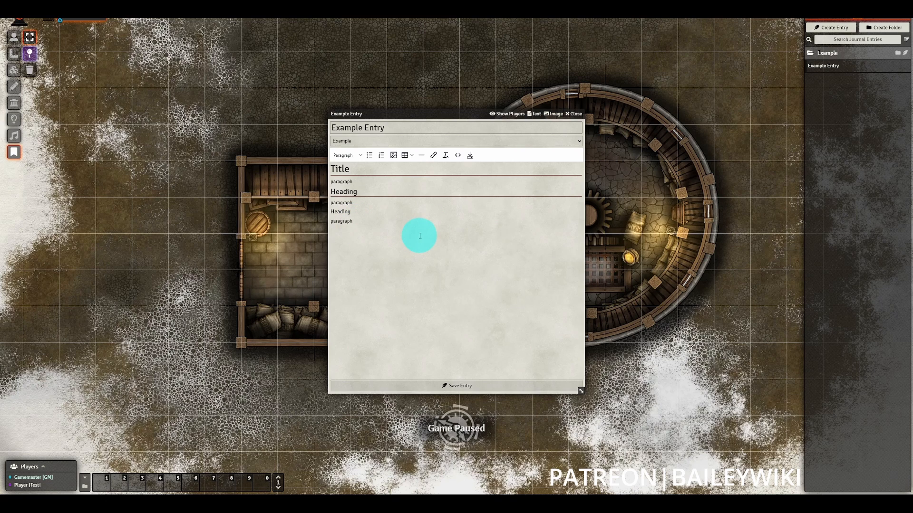
{"action": "type", "text": "This is an example paragraph that we will use for a block, such as a descriptor on an item that does not affect it's function."}
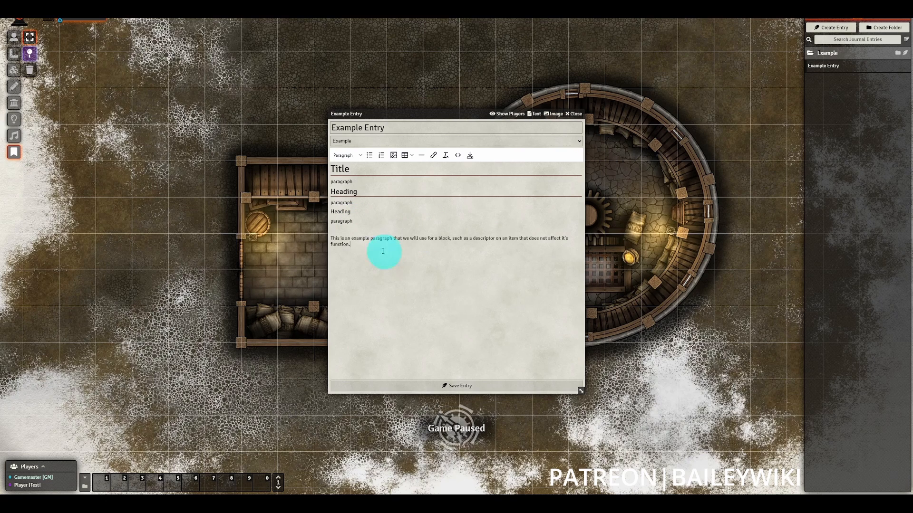
Format the whole example paragraph at the end of the entry as a Blockquote.
{"action": "left_click_drag", "start_coordinate": [383, 251], "coordinate": [333, 238]}
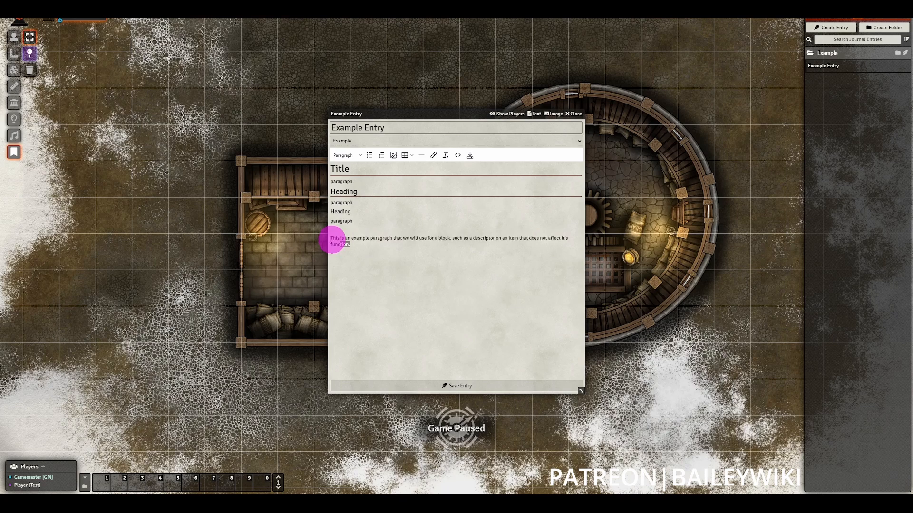
{"action": "left_click", "coordinate": [361, 155]}
{"action": "left_click", "coordinate": [355, 193]}
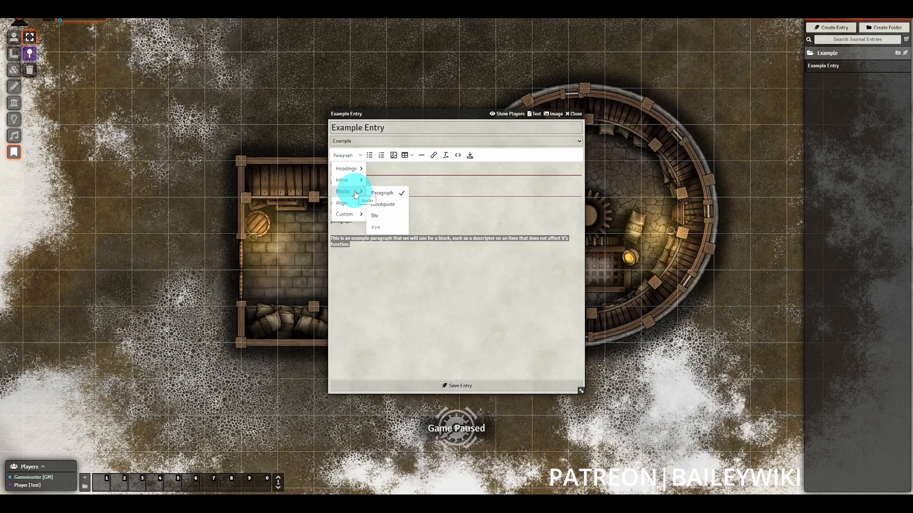
{"action": "left_click", "coordinate": [389, 207]}
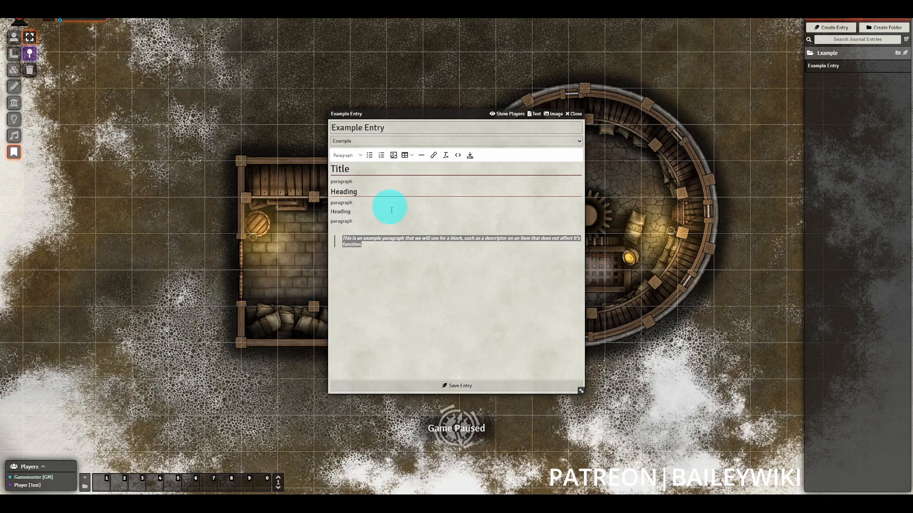
{"action": "left_click", "coordinate": [416, 252]}
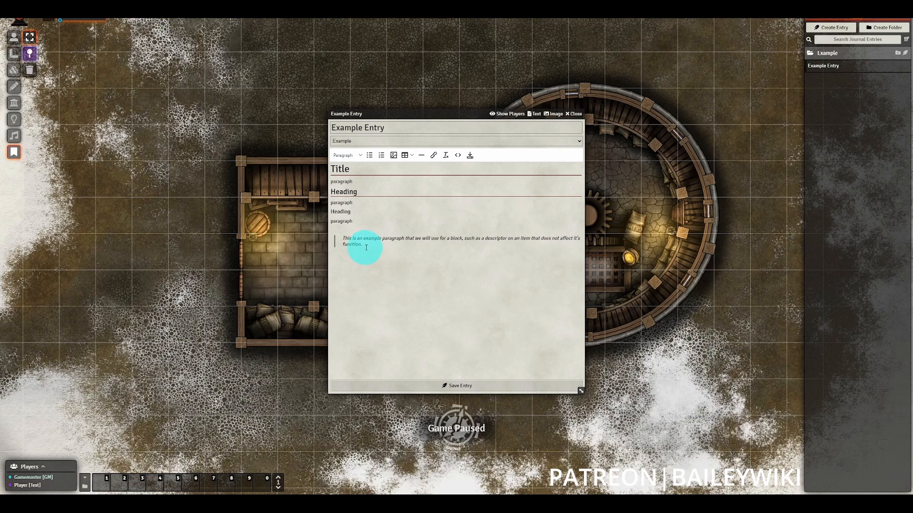
Remove the Blockquote formatting from the example paragraph.
{"action": "left_click_drag", "start_coordinate": [366, 247], "coordinate": [326, 234]}
{"action": "left_click", "coordinate": [358, 155]}
{"action": "mouse_move", "coordinate": [359, 209]}
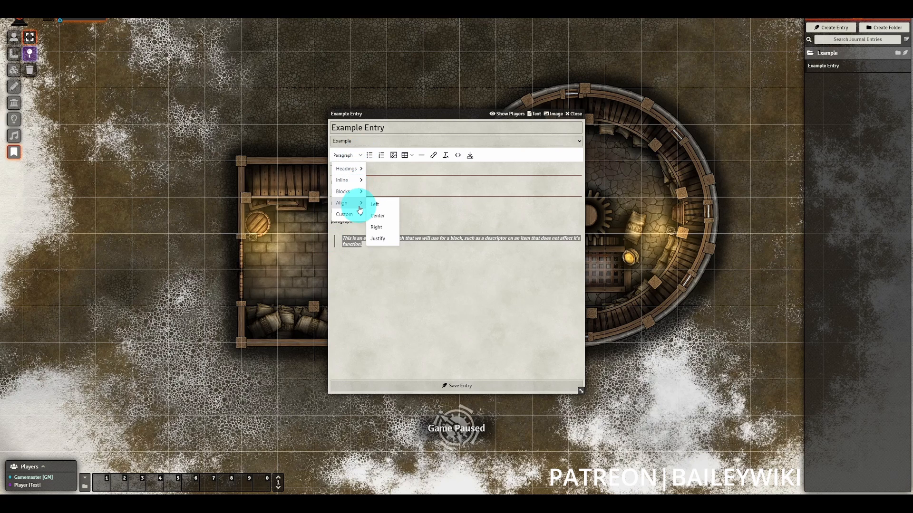
{"action": "mouse_move", "coordinate": [351, 191]}
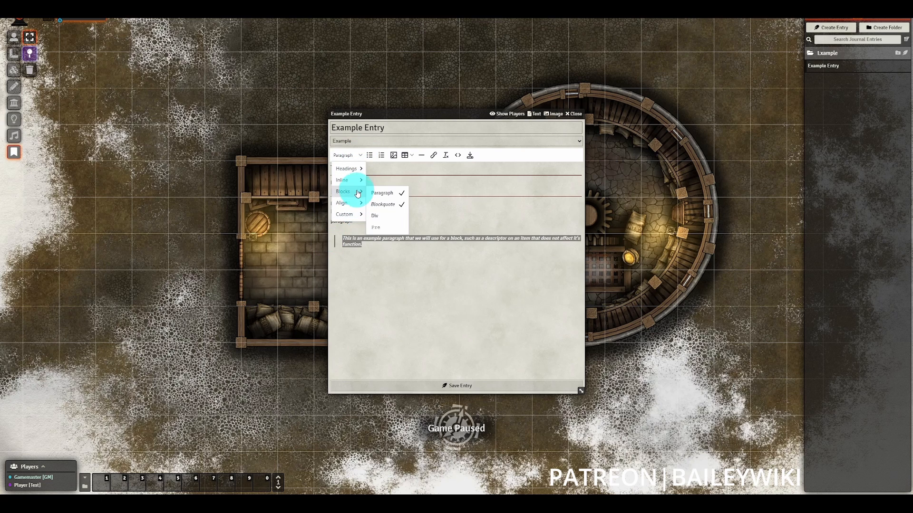
{"action": "left_click", "coordinate": [390, 204]}
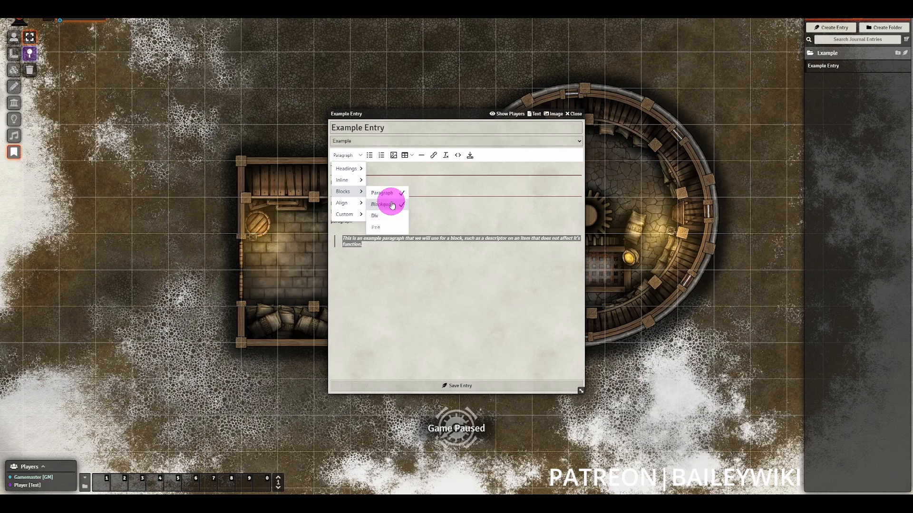
Change the example paragraph's block format to Div and switch it back to Paragraph.
{"action": "left_click", "coordinate": [347, 154]}
{"action": "mouse_move", "coordinate": [358, 196]}
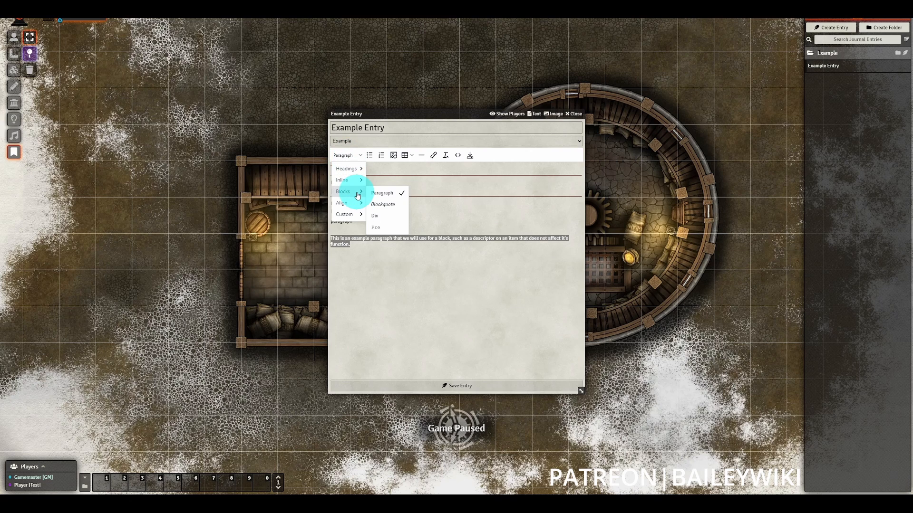
{"action": "left_click", "coordinate": [376, 215]}
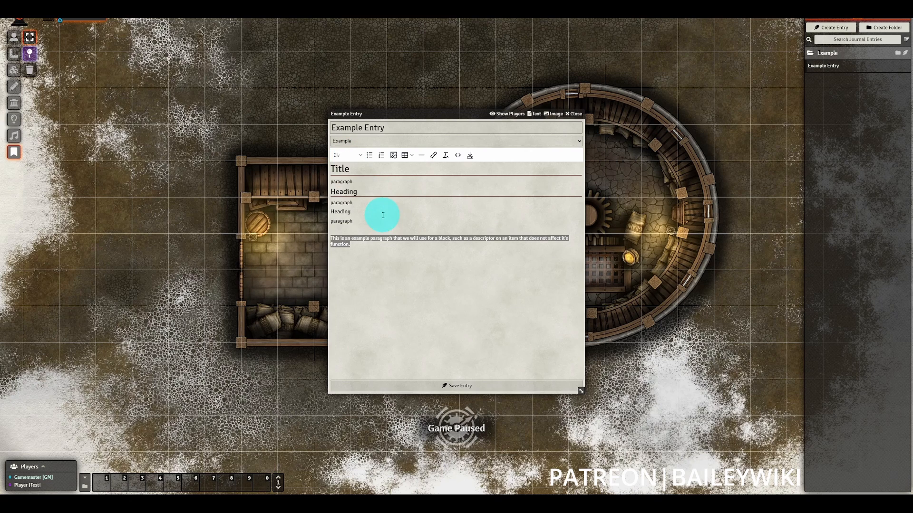
{"action": "left_click", "coordinate": [360, 156]}
{"action": "mouse_move", "coordinate": [359, 173]}
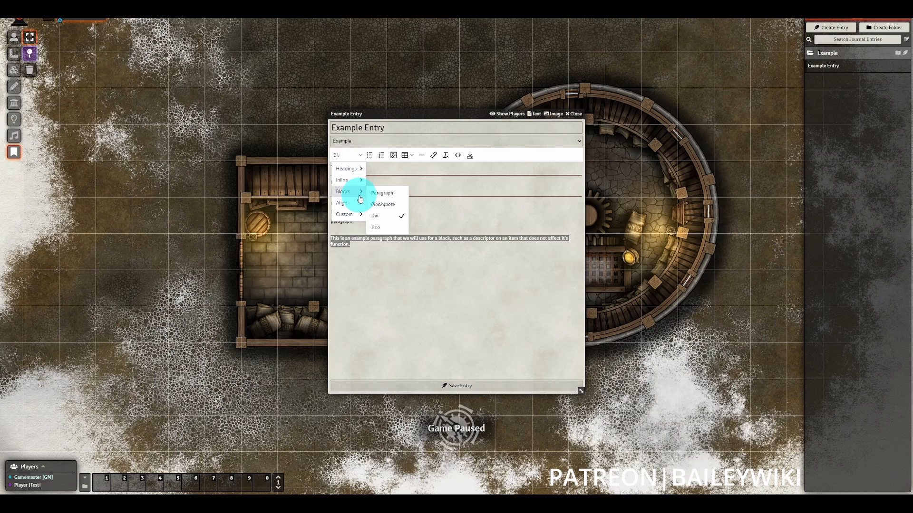
{"action": "left_click", "coordinate": [379, 194]}
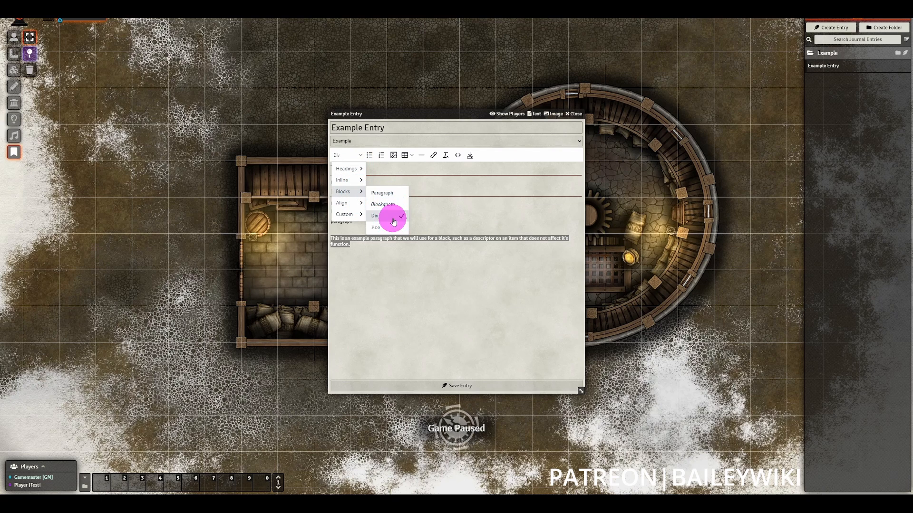
Apply the Pre block format to the example paragraph.
{"action": "left_click", "coordinate": [356, 155]}
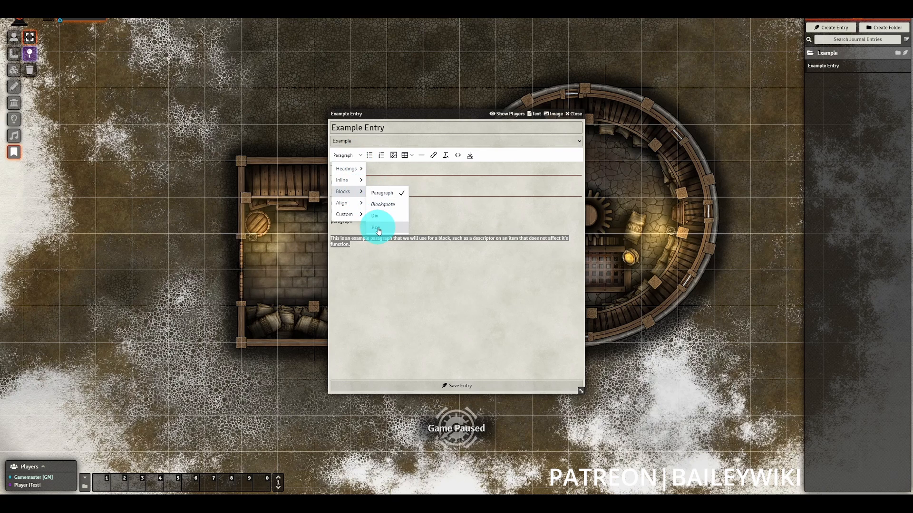
{"action": "left_click", "coordinate": [385, 193]}
{"action": "left_click", "coordinate": [354, 158]}
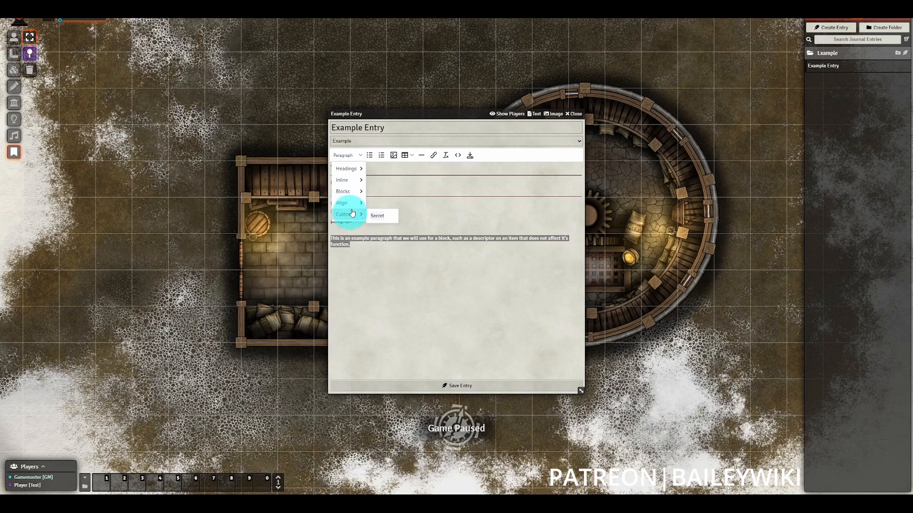
{"action": "mouse_move", "coordinate": [352, 191]}
{"action": "left_click", "coordinate": [391, 226]}
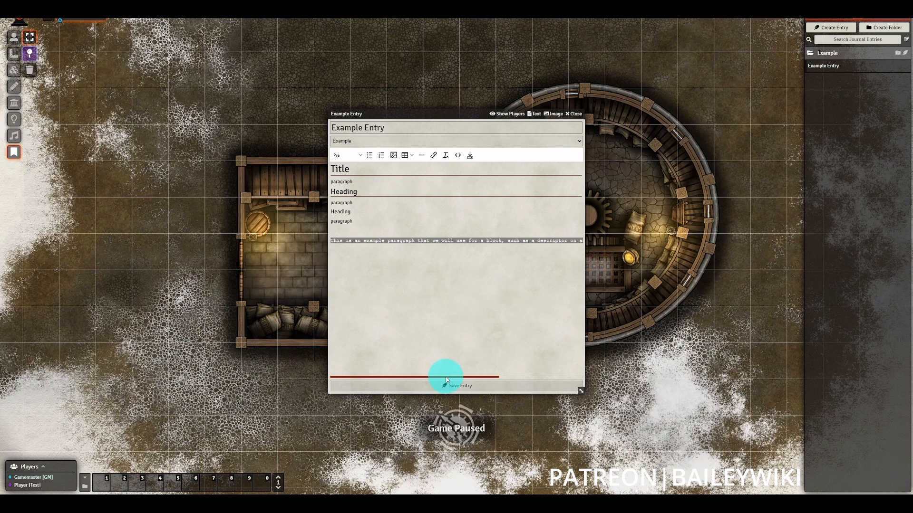
{"action": "left_click_drag", "start_coordinate": [445, 376], "coordinate": [407, 369]}
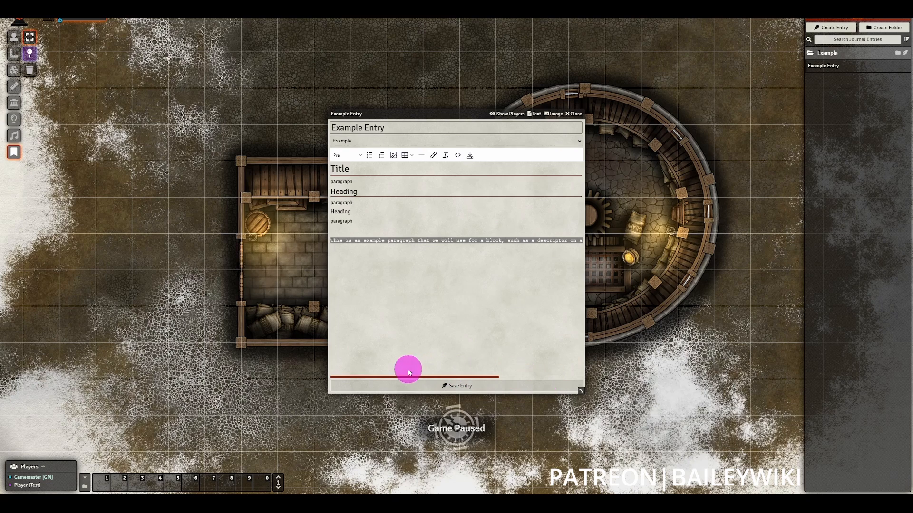
Remove the Pre block format from the example paragraph.
{"action": "left_click", "coordinate": [354, 155]}
{"action": "mouse_move", "coordinate": [359, 202]}
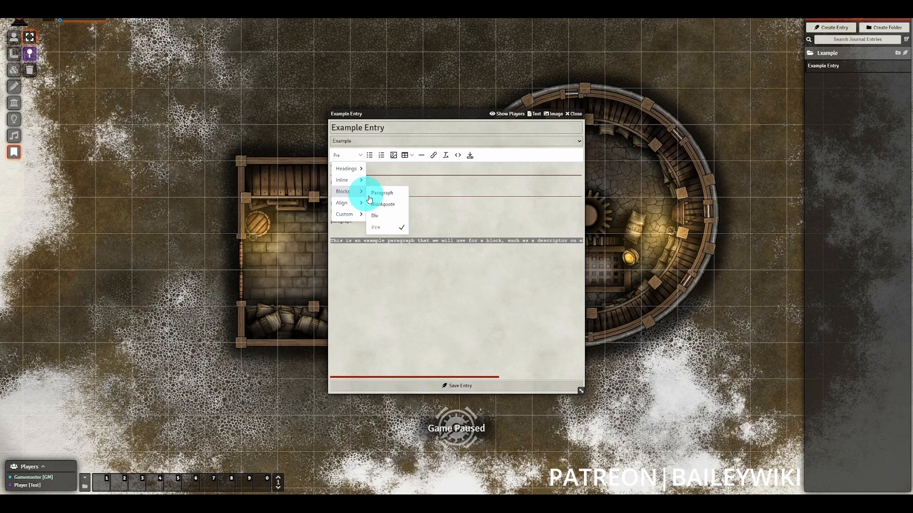
{"action": "left_click", "coordinate": [387, 225]}
Apply the custom Secret format to the example paragraph.
{"action": "left_click", "coordinate": [354, 156]}
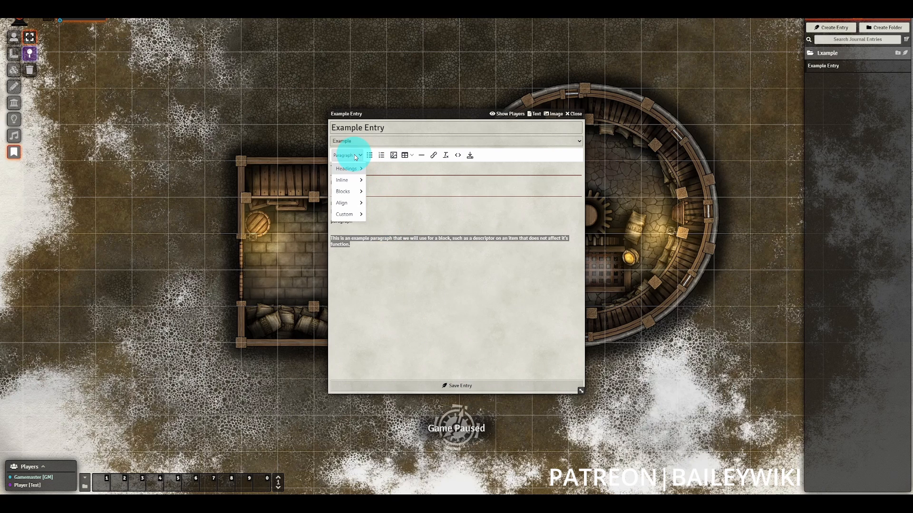
{"action": "mouse_move", "coordinate": [350, 214]}
{"action": "left_click", "coordinate": [379, 218]}
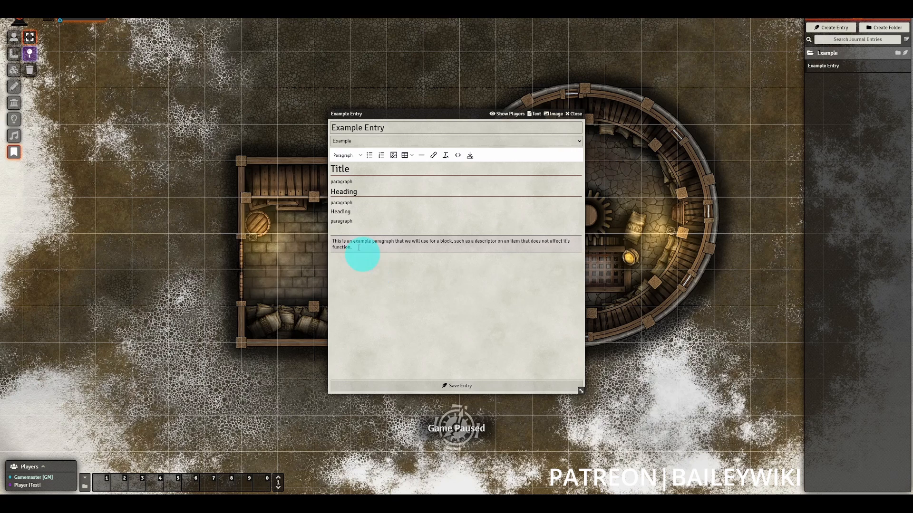
Apply Blockquote formatting to the example paragraph inside the Secret block.
{"action": "left_click_drag", "start_coordinate": [359, 247], "coordinate": [300, 246]}
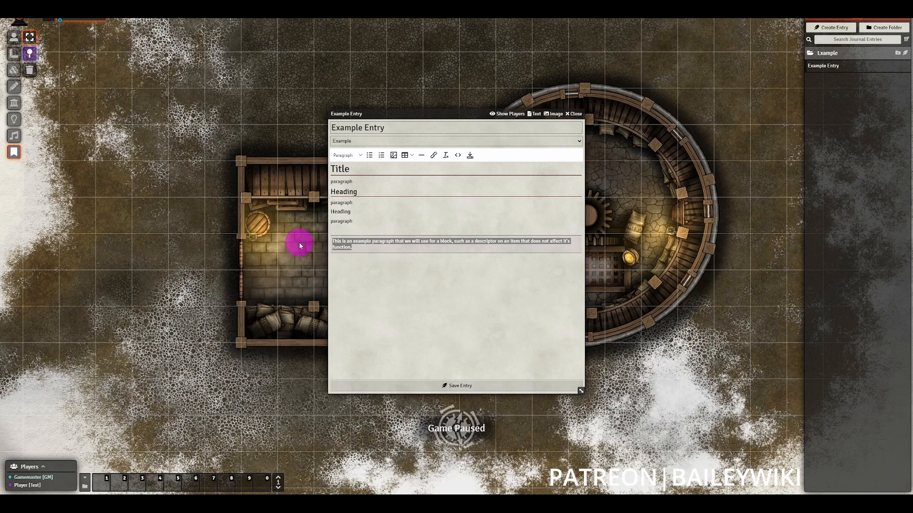
{"action": "left_click", "coordinate": [359, 155]}
{"action": "mouse_move", "coordinate": [344, 214]}
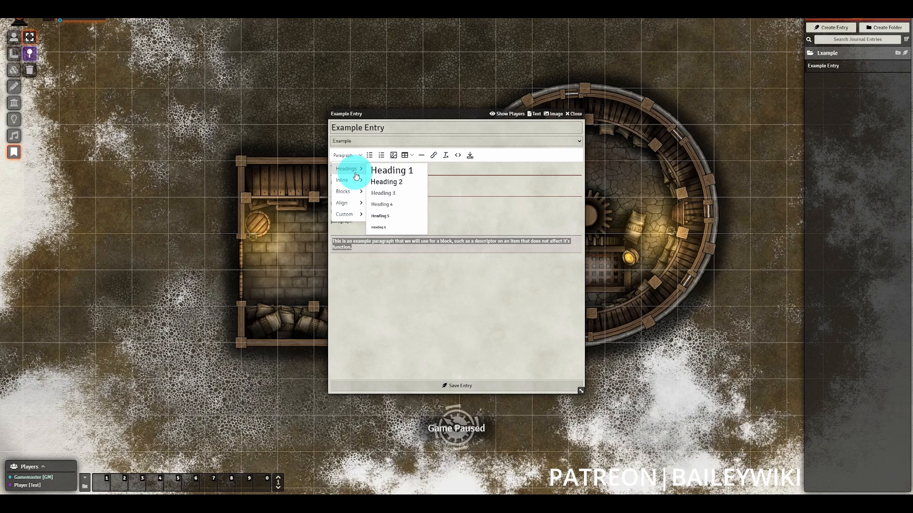
{"action": "mouse_move", "coordinate": [358, 184]}
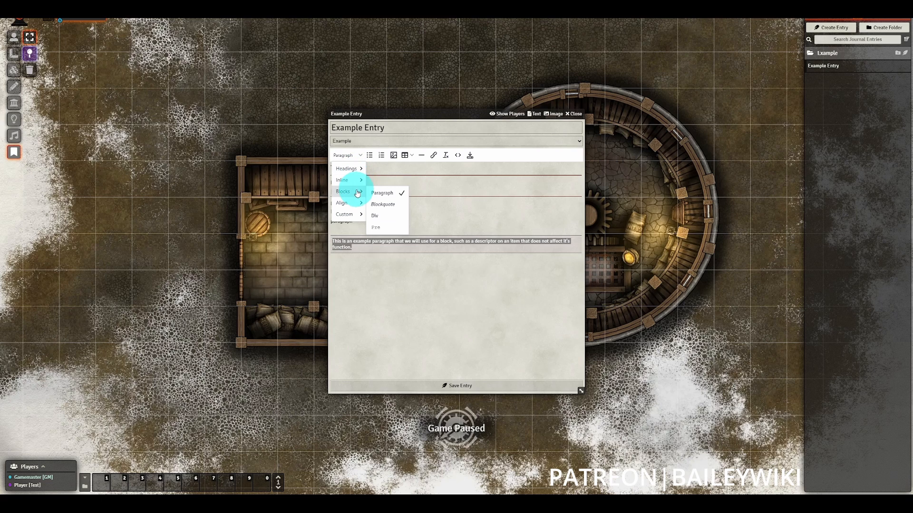
{"action": "left_click", "coordinate": [388, 206]}
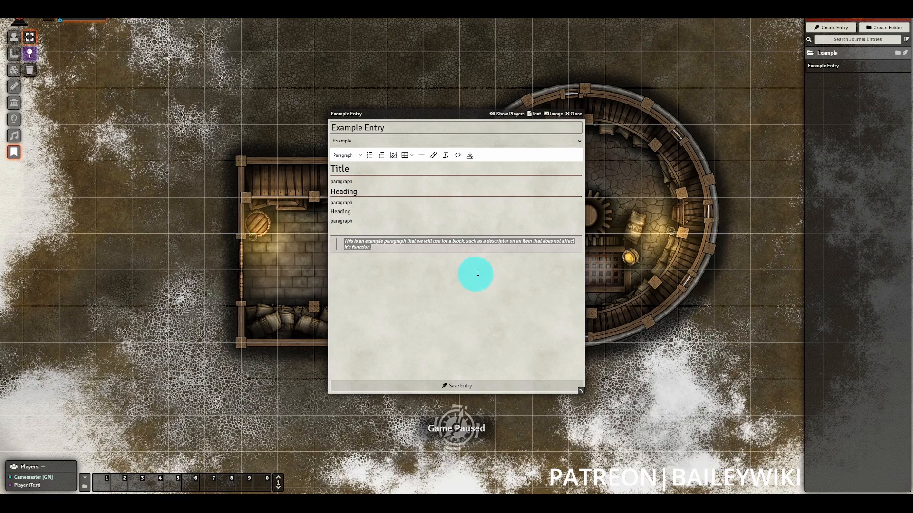
Remove the Blockquote from the paragraph in the Secret block, keeping the Secret format.
{"action": "left_click", "coordinate": [360, 157]}
{"action": "mouse_move", "coordinate": [357, 182]}
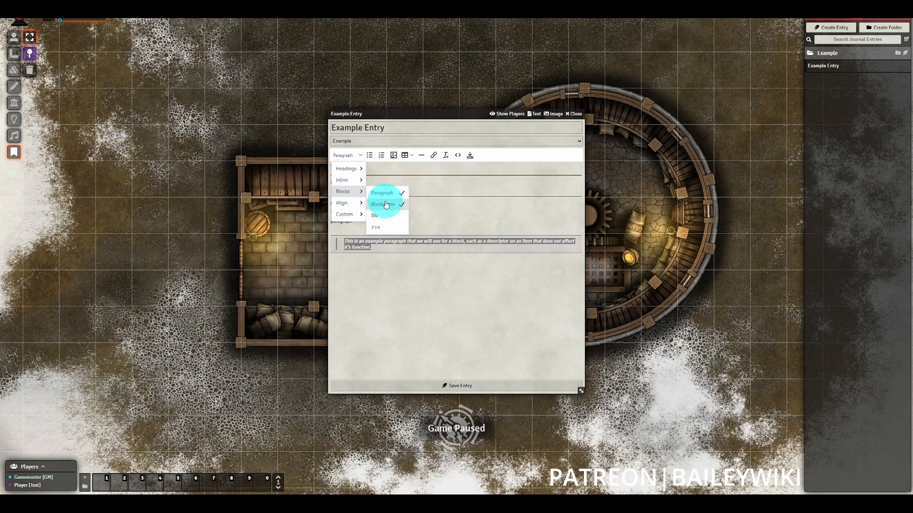
{"action": "left_click", "coordinate": [387, 205]}
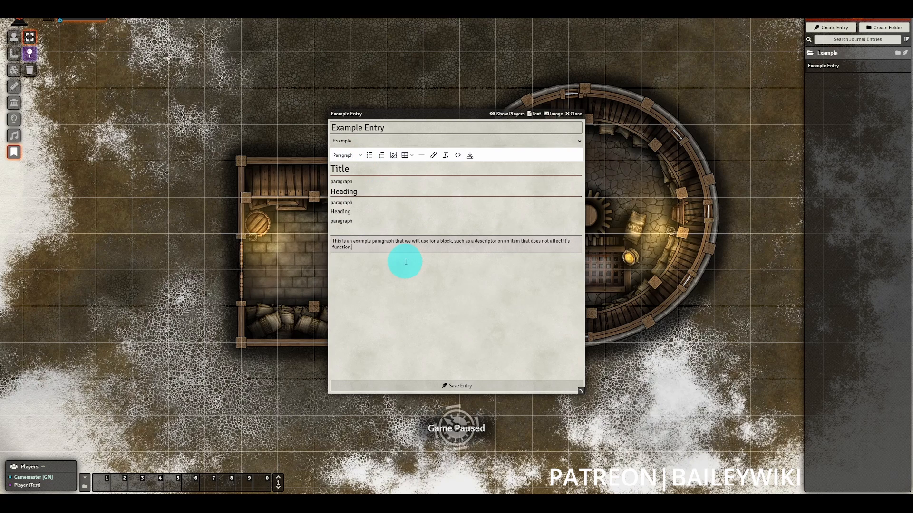
Add two blank lines below the example paragraph inside the Secret block.
{"action": "key", "text": "Return"}
{"action": "key", "text": "Return"}
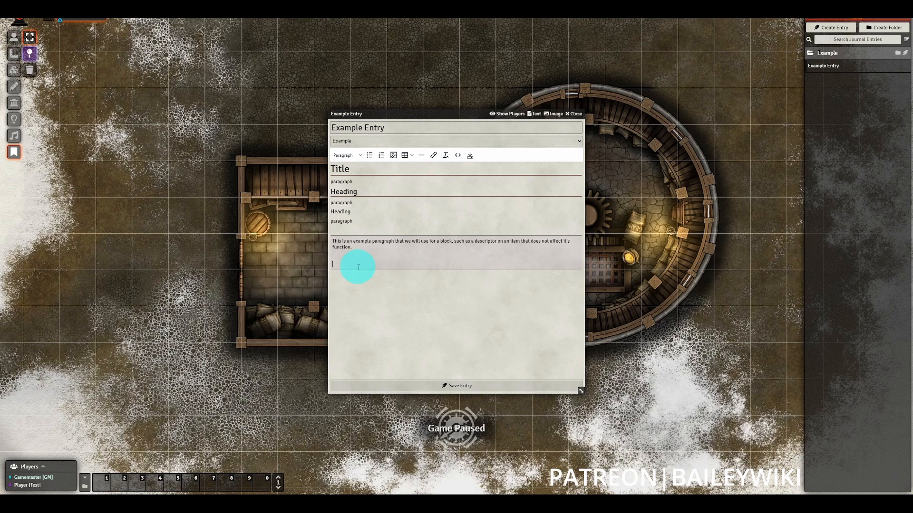
{"action": "left_click", "coordinate": [333, 263]}
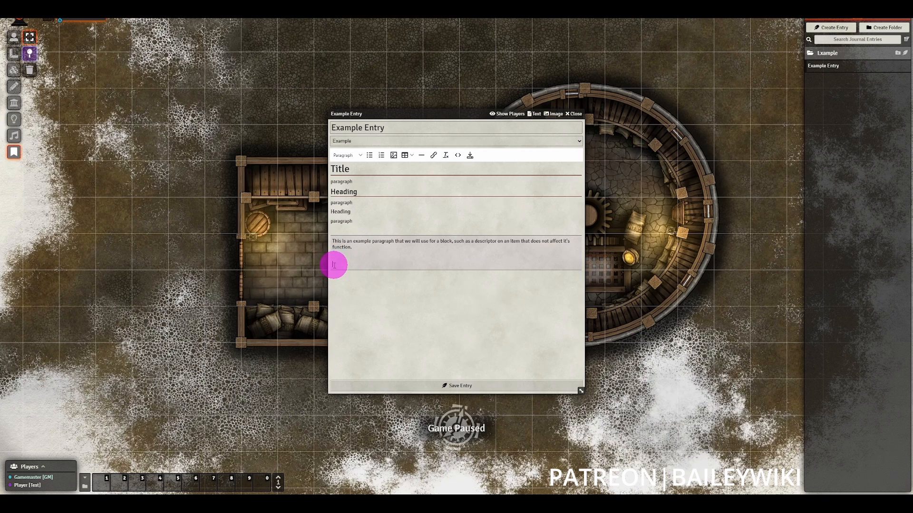
Remove the Secret format from the last blank line and enter a short placeholder text there.
{"action": "left_click", "coordinate": [360, 155]}
{"action": "mouse_move", "coordinate": [358, 196]}
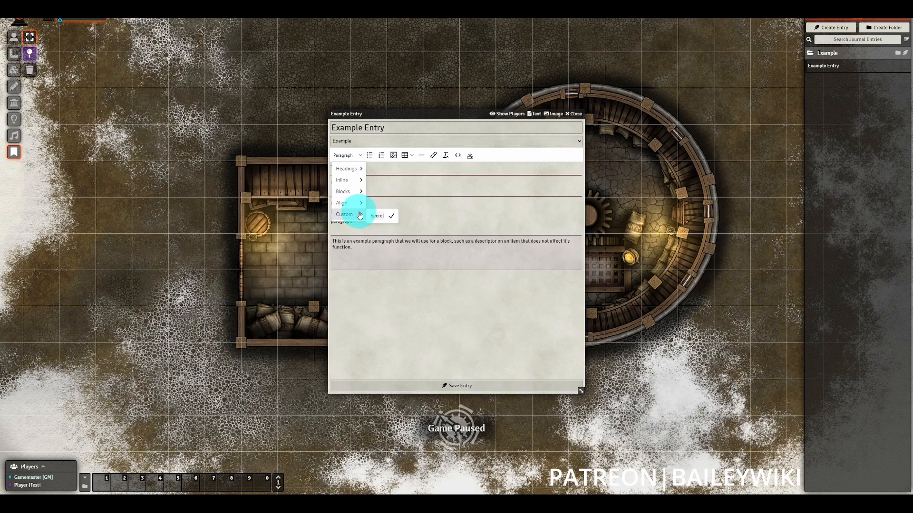
{"action": "left_click", "coordinate": [375, 215]}
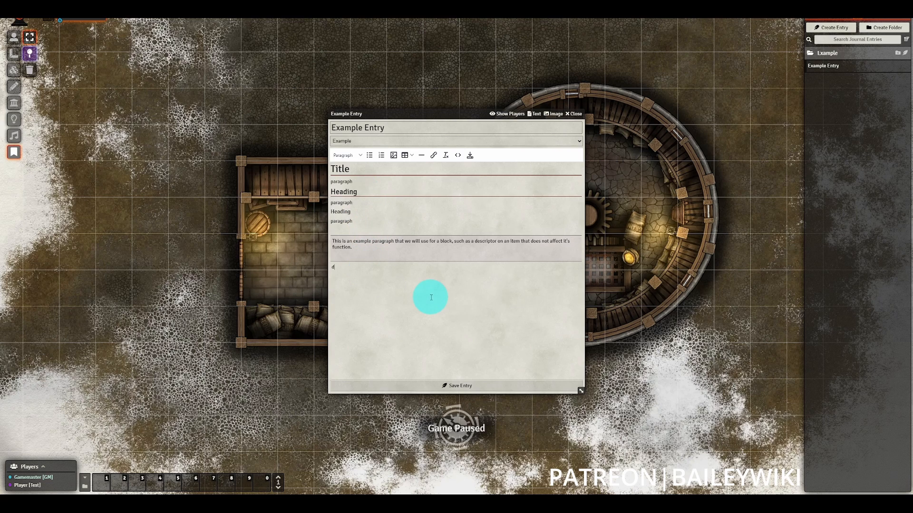
Try to delete the blank line at the end of the Secret block and undo the deletion.
{"action": "left_click", "coordinate": [340, 255]}
{"action": "key", "text": "Delete"}
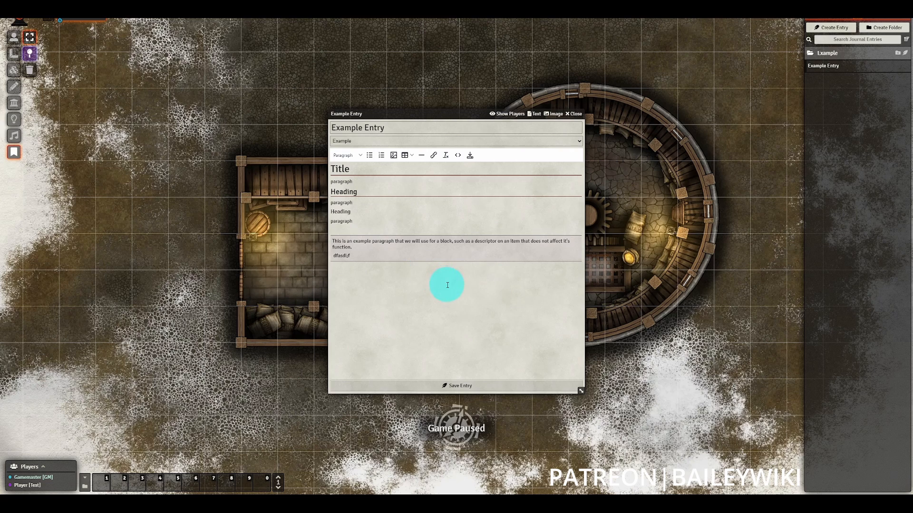
{"action": "key", "text": "ctrl+z"}
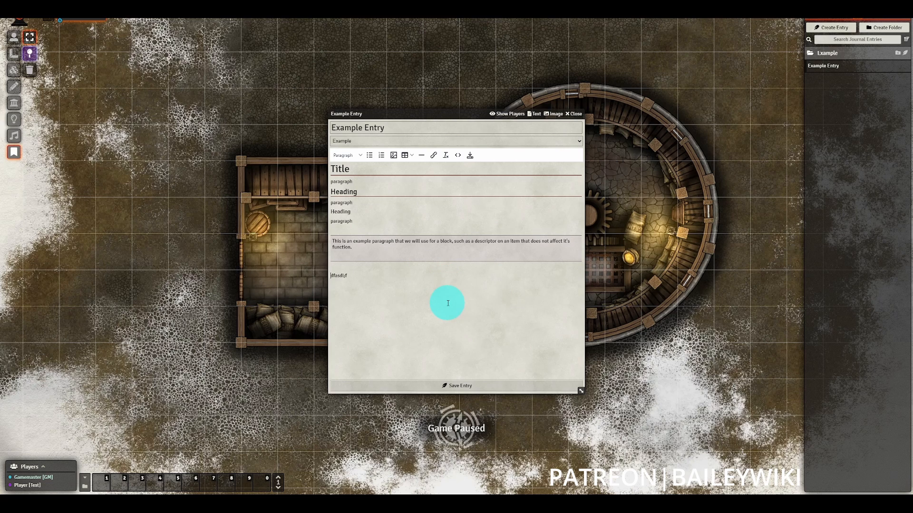
{"action": "left_click", "coordinate": [336, 255]}
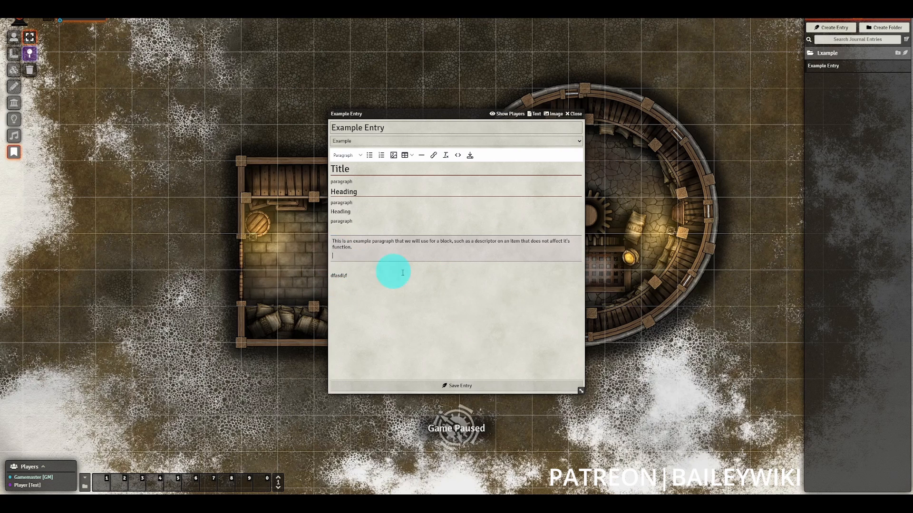
Delete the blank line at the end of the Secret block and remove the Secret format from the example paragraph.
{"action": "key", "text": "BackSpace"}
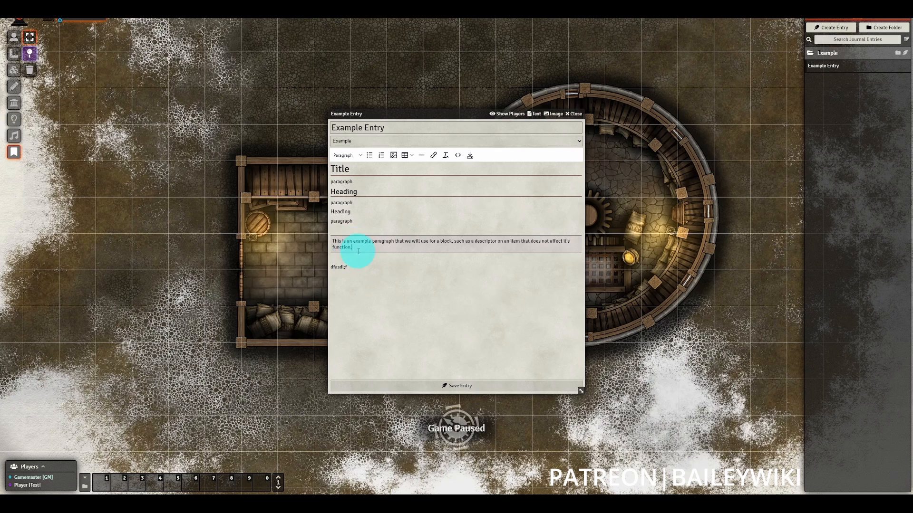
{"action": "left_click_drag", "start_coordinate": [358, 251], "coordinate": [320, 241]}
{"action": "left_click", "coordinate": [353, 160]}
{"action": "mouse_move", "coordinate": [361, 192]}
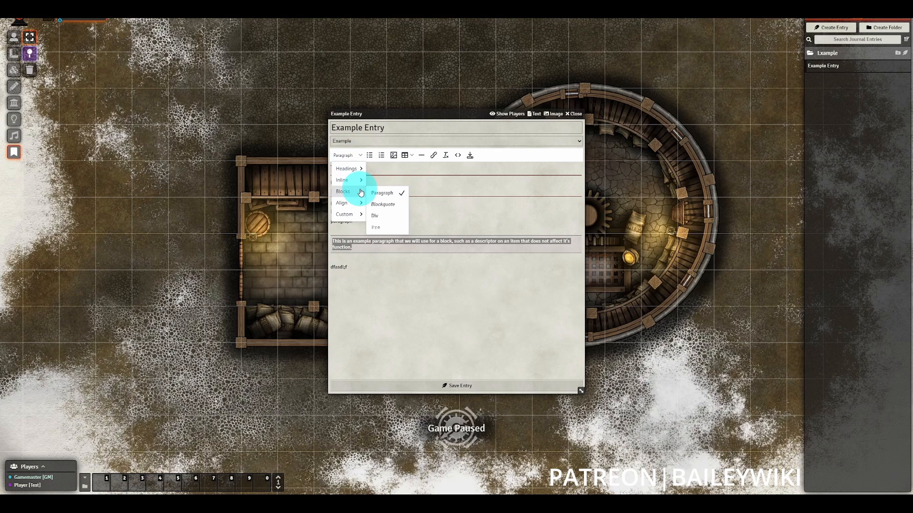
{"action": "mouse_move", "coordinate": [359, 214]}
{"action": "left_click", "coordinate": [395, 212]}
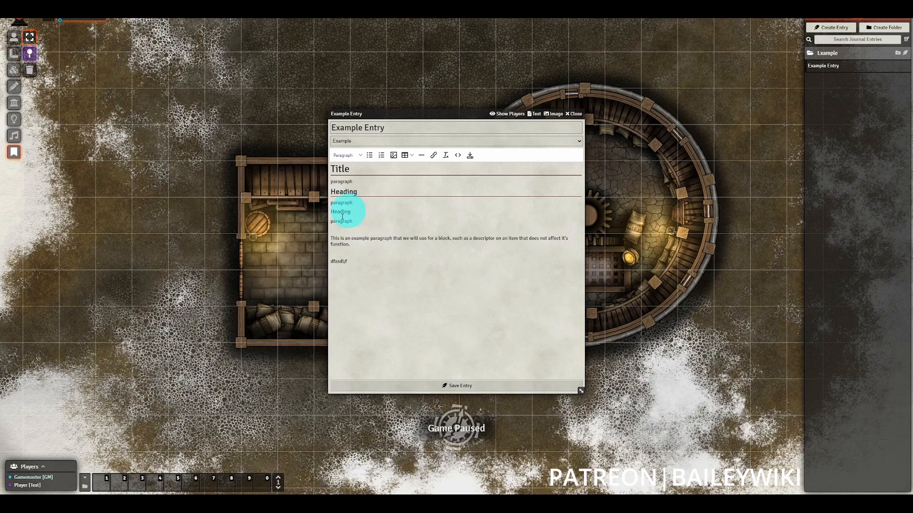
Replace the placeholder text below the example paragraph with "another new paragraph here".
{"action": "key", "text": "BackSpace"}
{"action": "key", "text": "BackSpace"}
{"action": "key", "text": "BackSpace"}
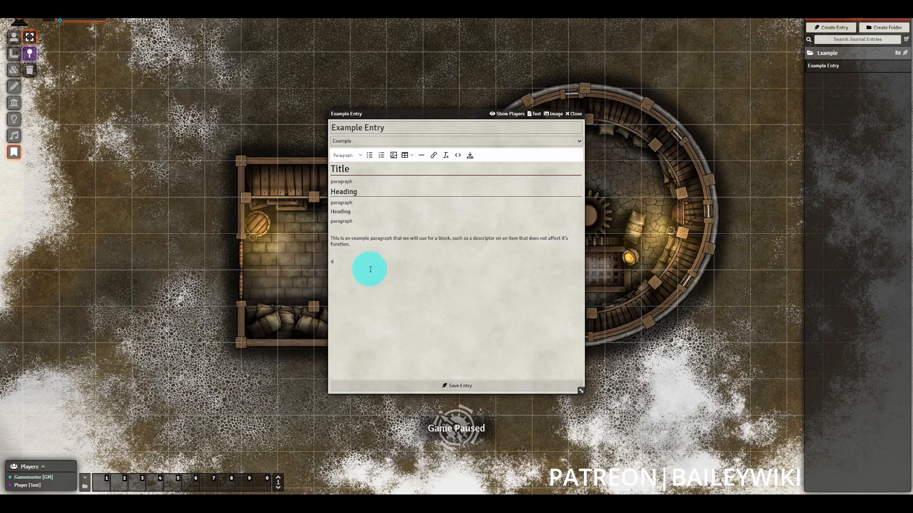
{"action": "type", "text": "new paragrap"}
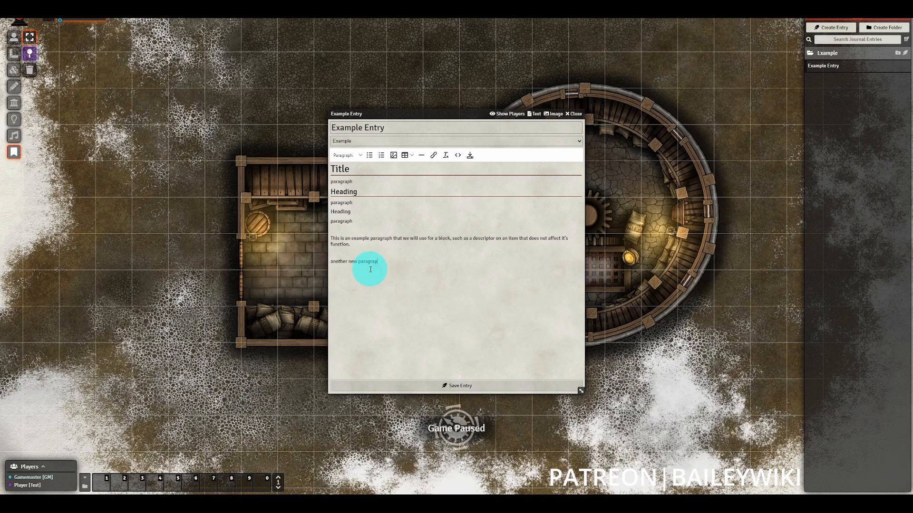
{"action": "type", "text": "h here"}
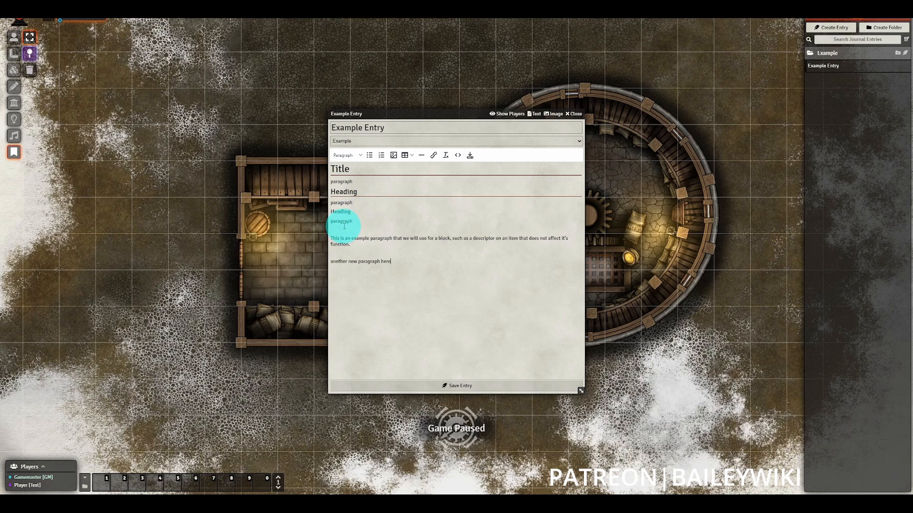
Apply the Secret format to the whole example paragraph only, leaving out the paragraph below it.
{"action": "left_click_drag", "start_coordinate": [354, 244], "coordinate": [321, 237]}
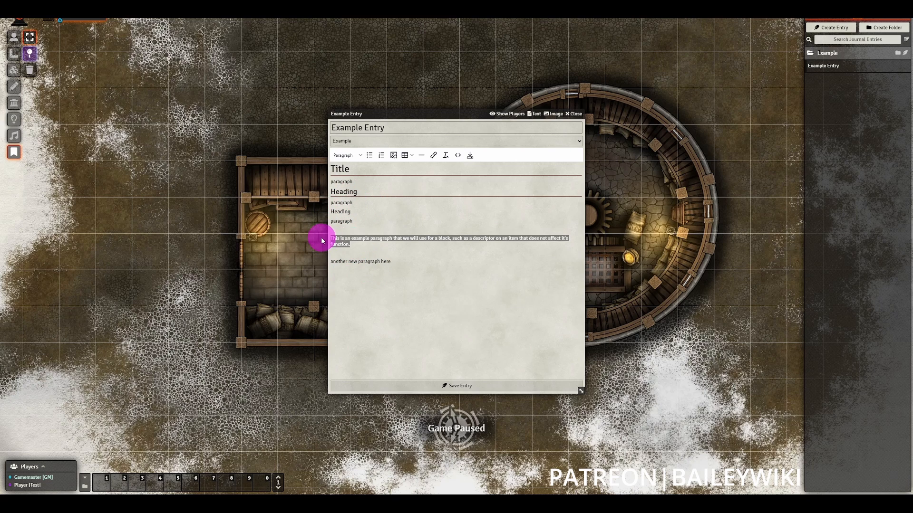
{"action": "left_click", "coordinate": [346, 155]}
{"action": "left_click", "coordinate": [377, 214]}
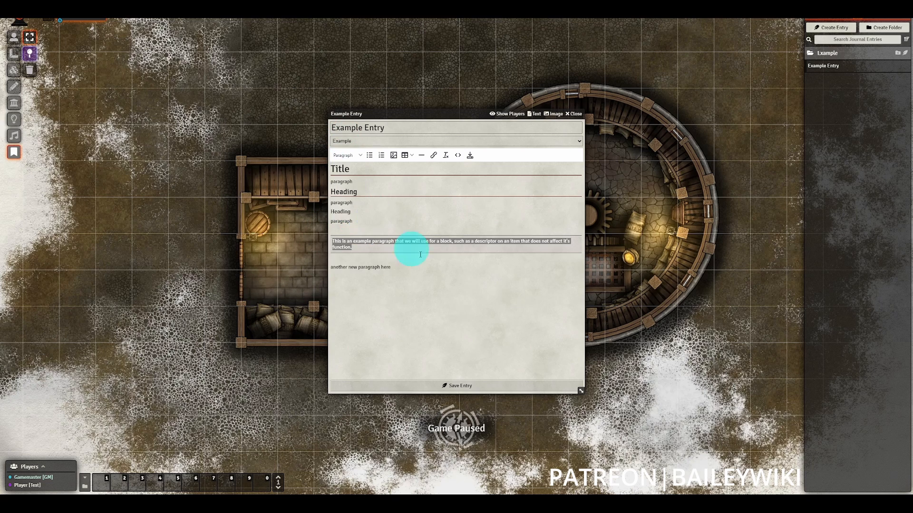
End the last paragraph with a period and add a "List 1" line with butter, milk and eggs as bulleted text below.
{"action": "left_click", "coordinate": [465, 304]}
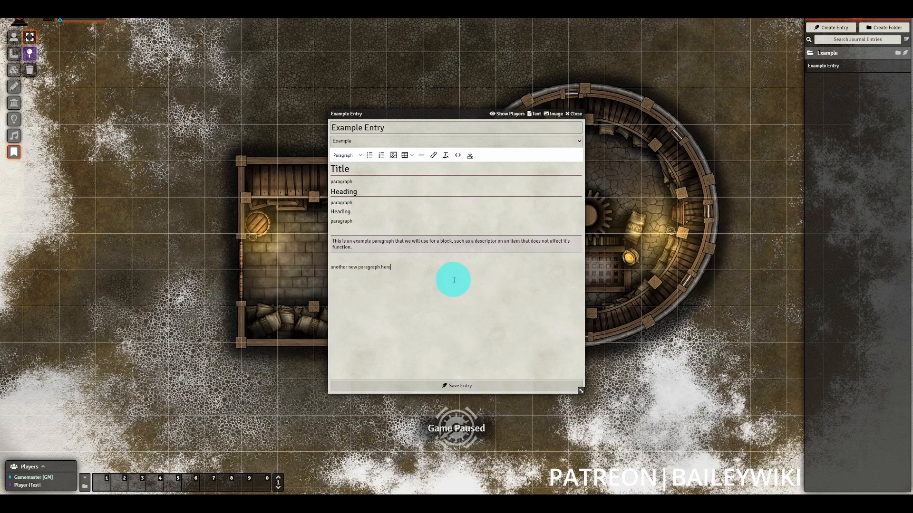
{"action": "type", "text": "."}
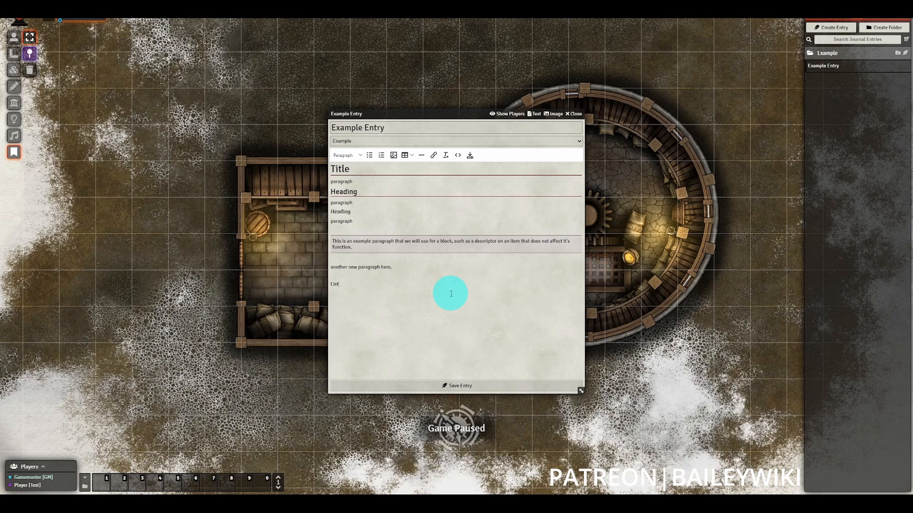
{"action": "key", "text": "Return"}
{"action": "left_click", "coordinate": [369, 155]}
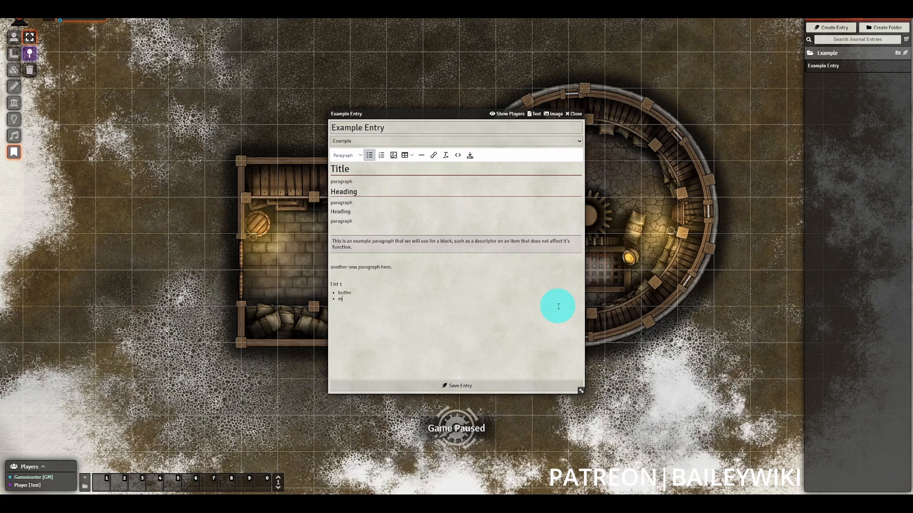
{"action": "key", "text": "Return"}
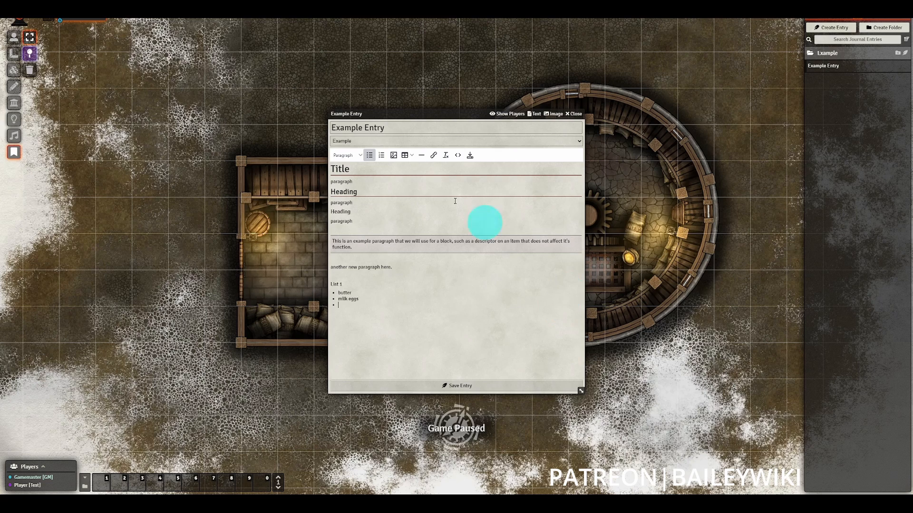
Split eggs from milk into its own bullet, drop the extra empty bullet and end the bulleted list.
{"action": "left_click", "coordinate": [351, 298]}
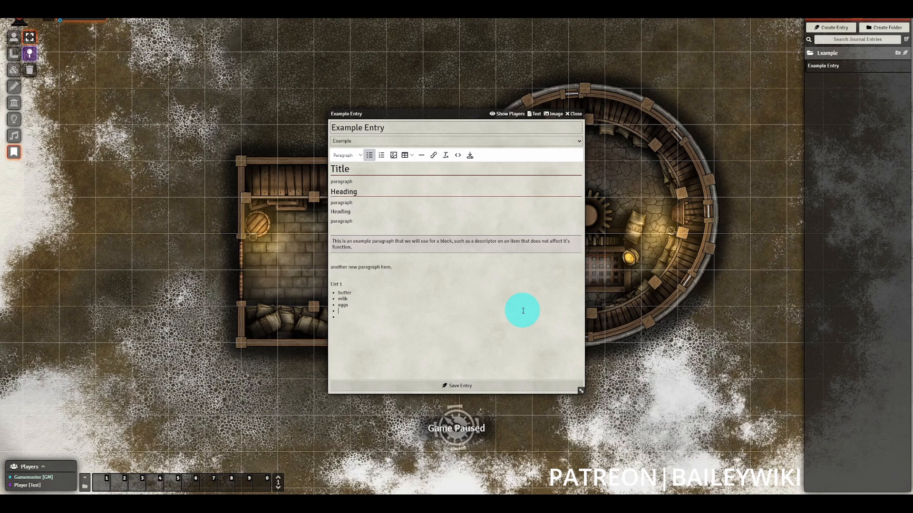
{"action": "key", "text": "Return"}
{"action": "key", "text": "ctrl+z"}
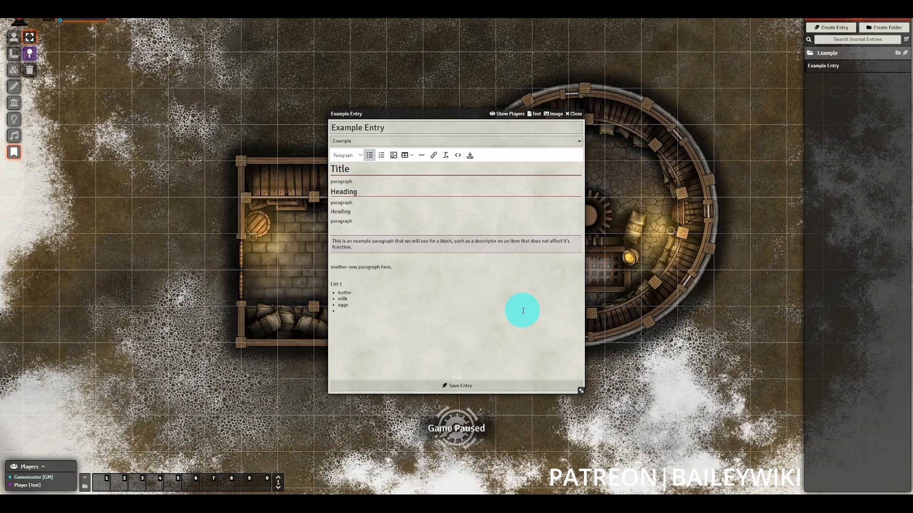
{"action": "key", "text": "Return"}
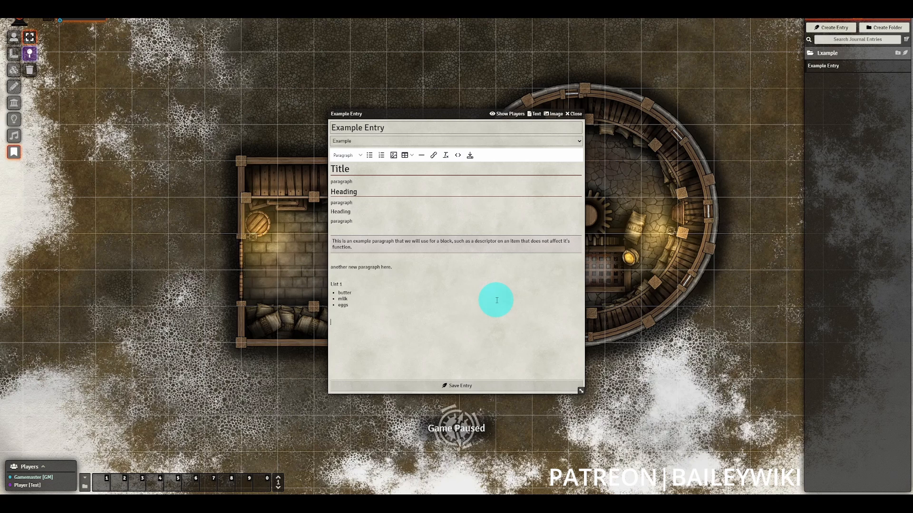
Add a "List 2" line followed by a numbered list with buckle my shoe, shut the door and pick up sticks.
{"action": "type", "text": "List 2"}
{"action": "key", "text": "Return"}
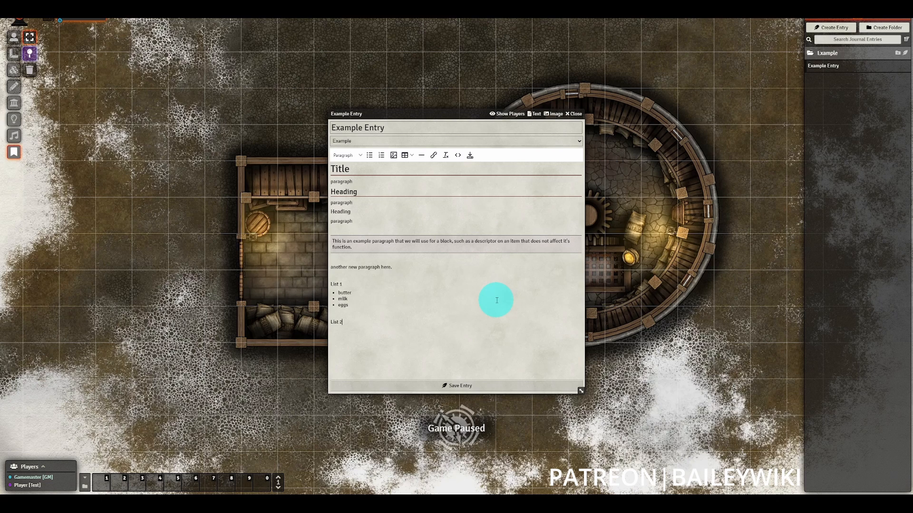
{"action": "left_click", "coordinate": [382, 158]}
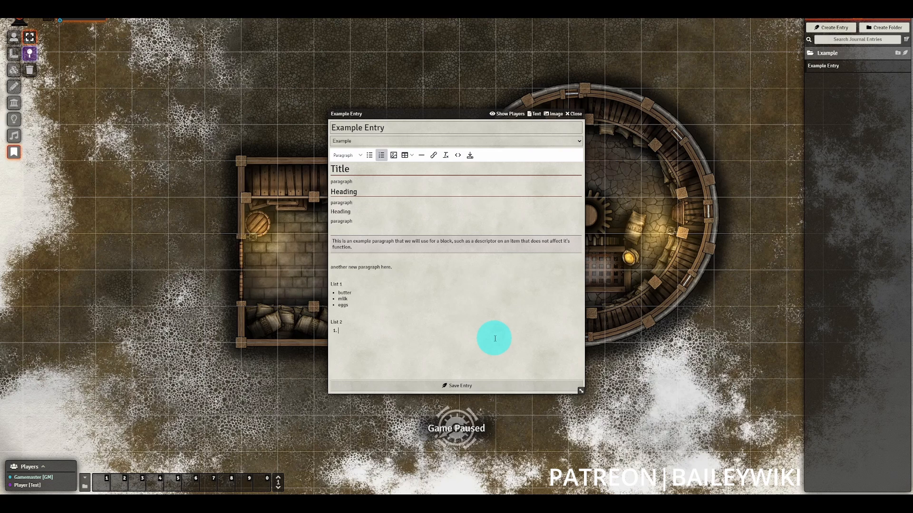
{"action": "type", "text": "buckle my shoe"}
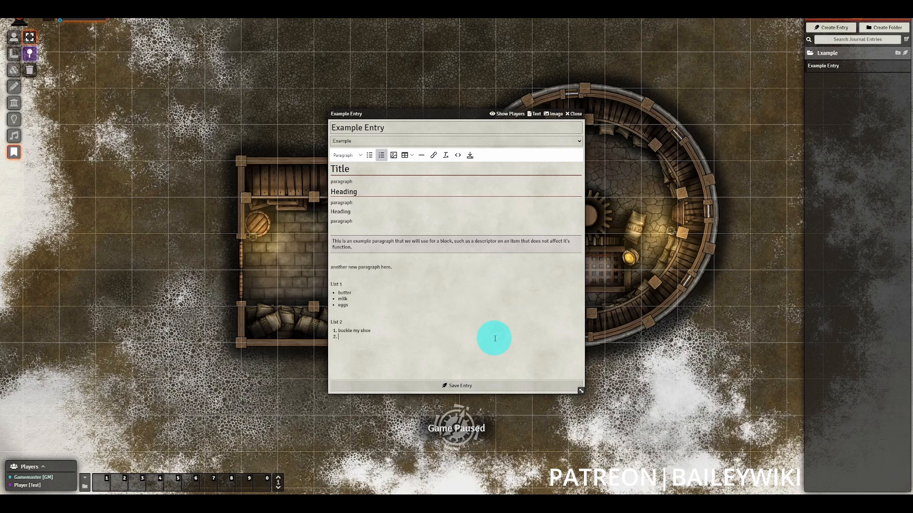
{"action": "type", "text": " door"}
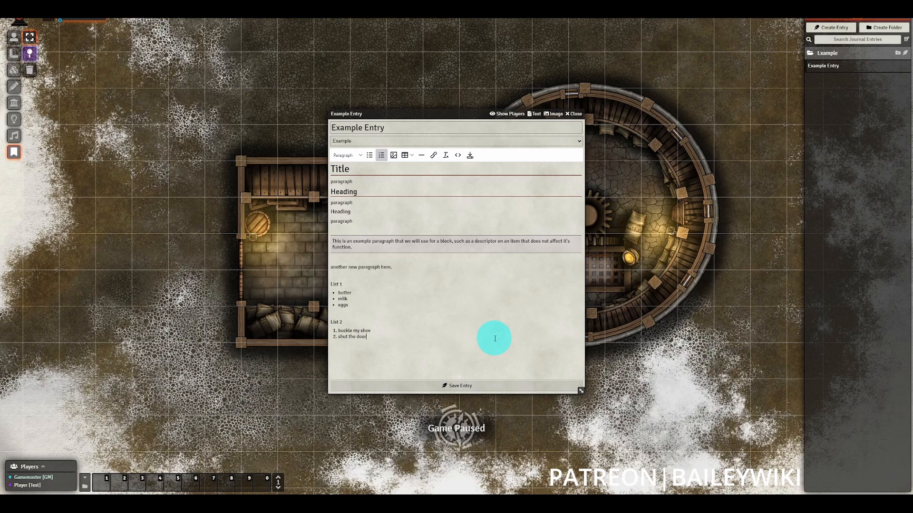
{"action": "type", "text": "cks"}
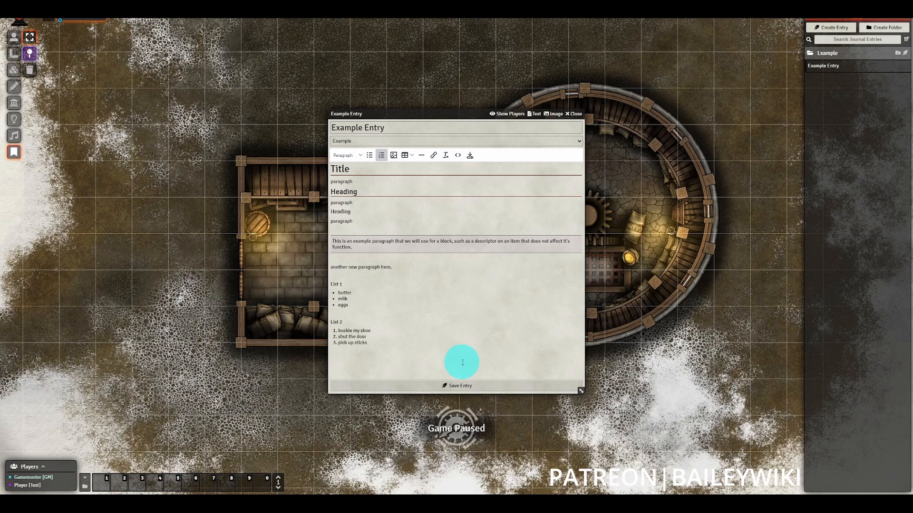
{"action": "key", "text": "Return"}
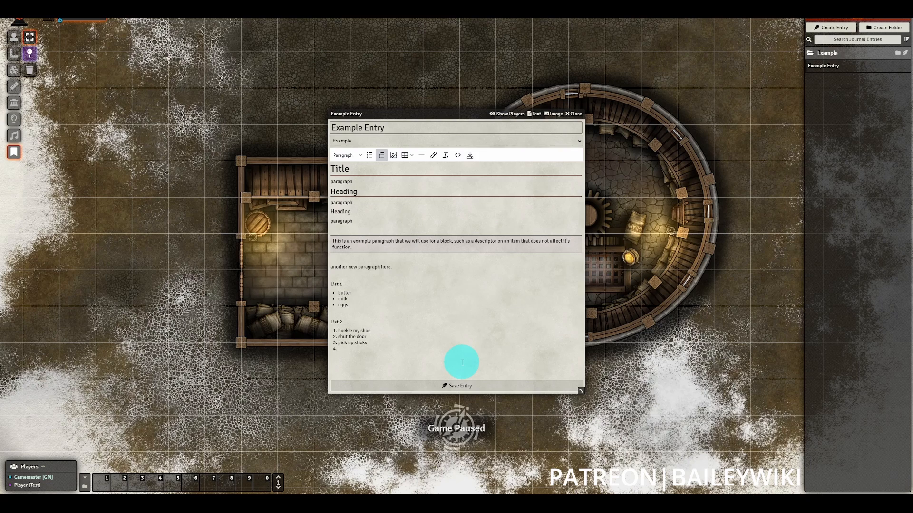
{"action": "key", "text": "Return"}
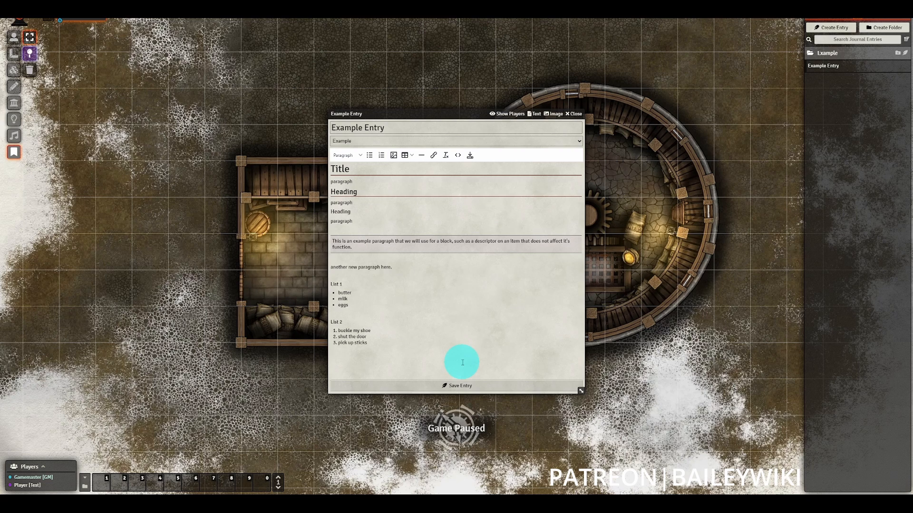
Start inserting an image below the numbered list and browse to the folder modules/baileywiki-maps-premium-towns/maps/active-tiles.
{"action": "left_click", "coordinate": [393, 155]}
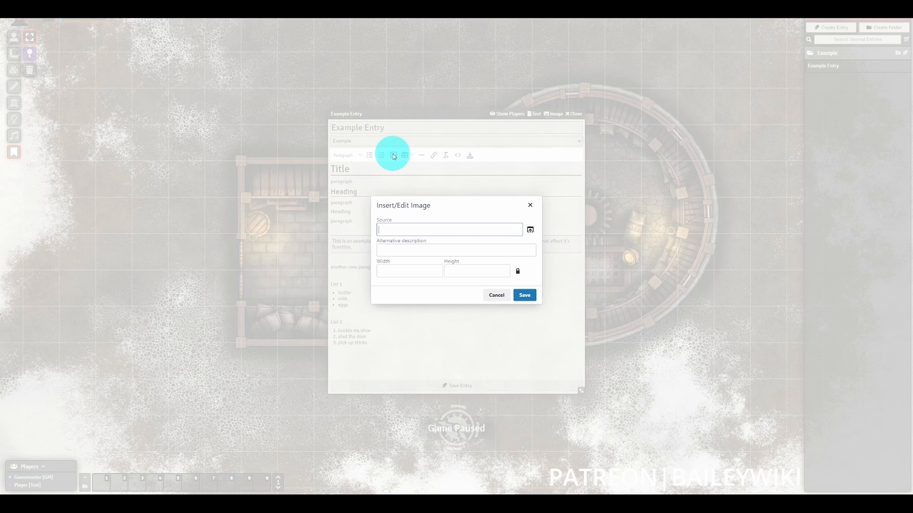
{"action": "left_click", "coordinate": [530, 231]}
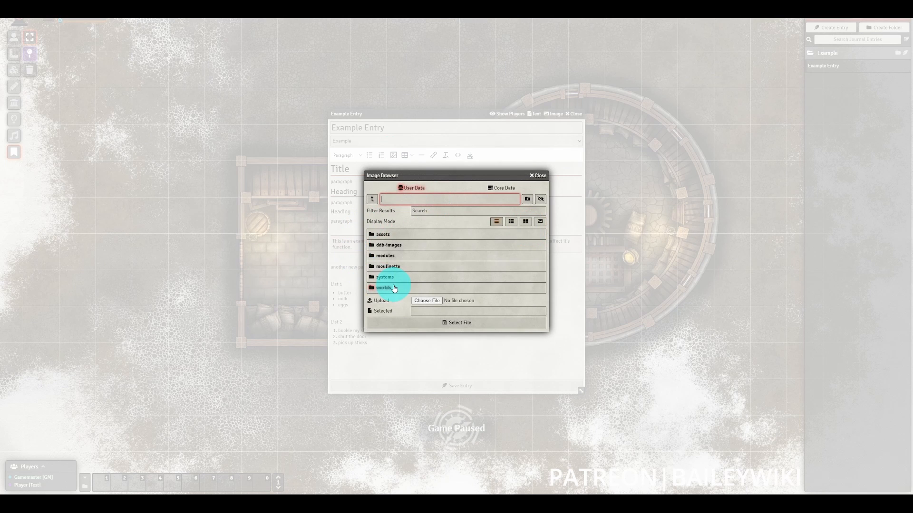
{"action": "left_click", "coordinate": [397, 255]}
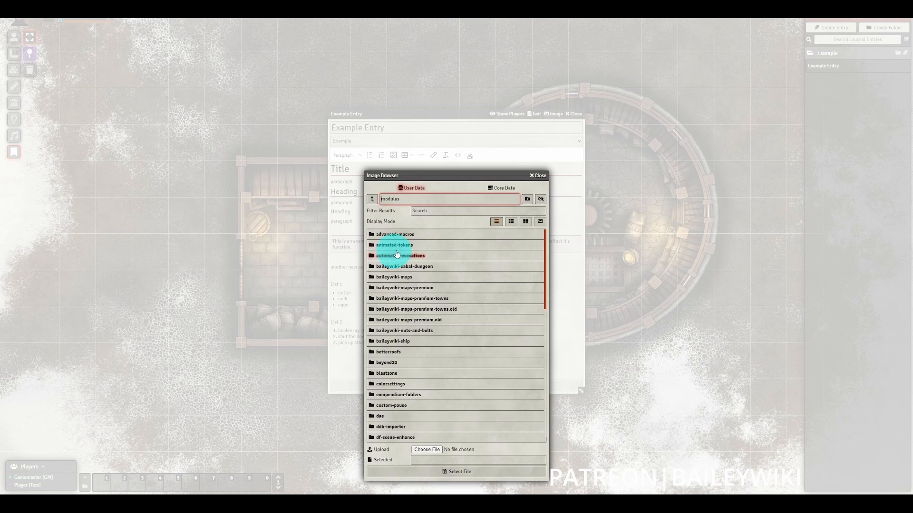
{"action": "left_click", "coordinate": [466, 300]}
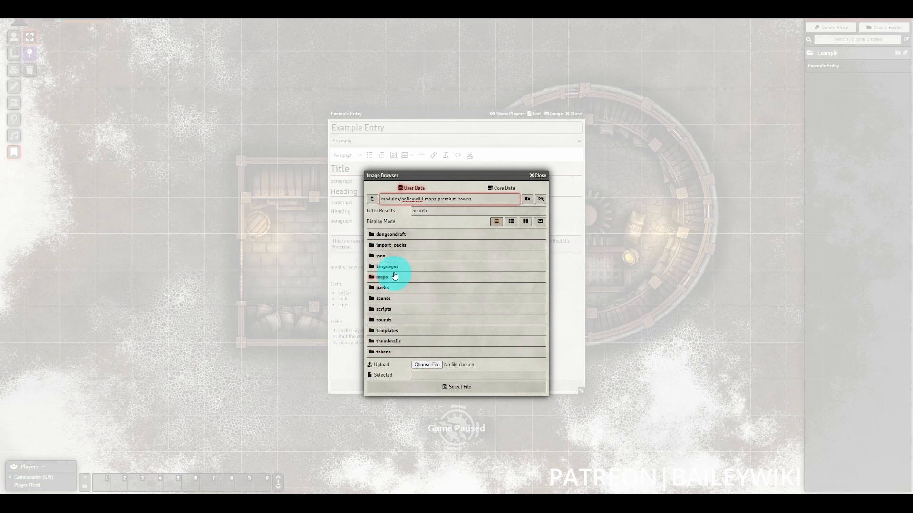
{"action": "left_click", "coordinate": [391, 279]}
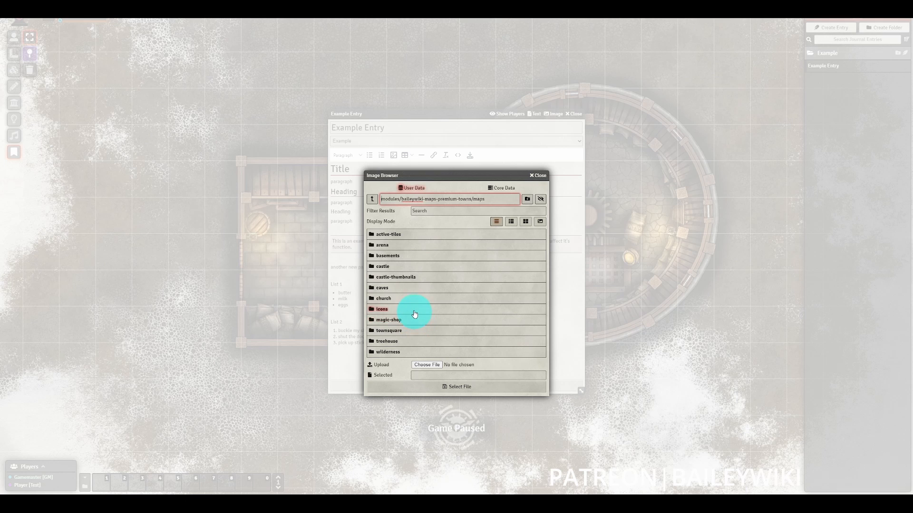
{"action": "left_click", "coordinate": [399, 238]}
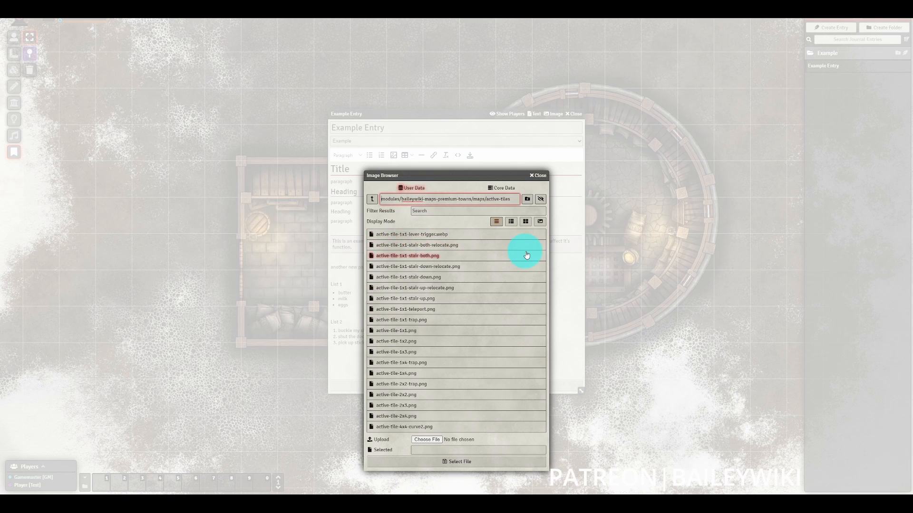
Show the folder's files as thumbnails and choose the warning-triangle tile as the image source.
{"action": "left_click", "coordinate": [525, 222]}
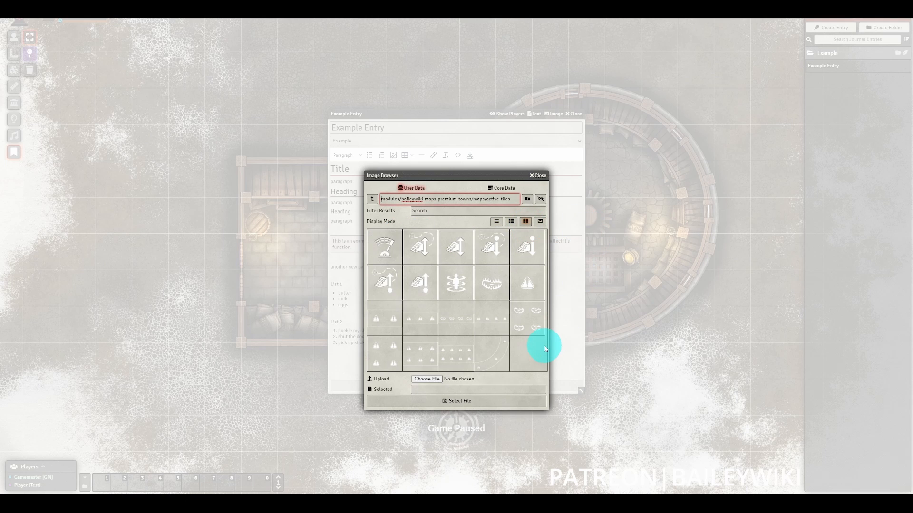
{"action": "left_click", "coordinate": [545, 277]}
{"action": "left_click", "coordinate": [453, 400]}
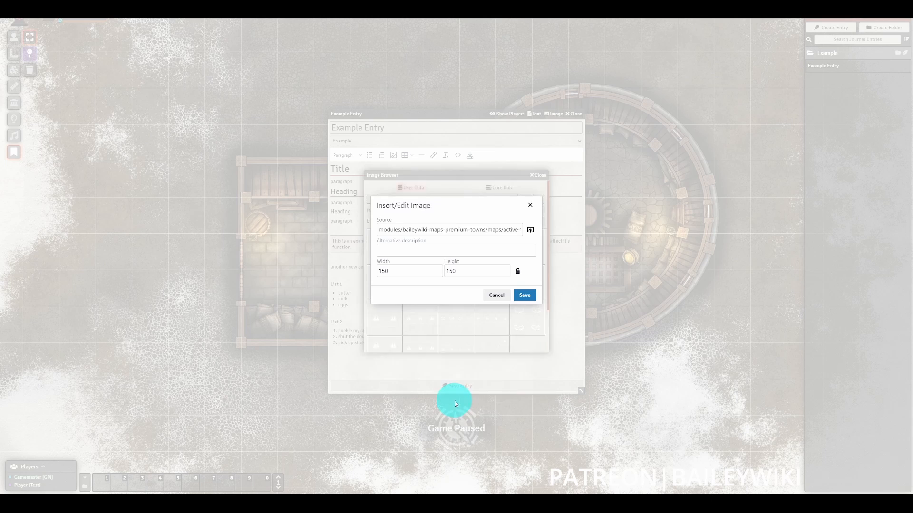
Set the image's alternative description to "danger" and insert it into the entry.
{"action": "left_click", "coordinate": [499, 251]}
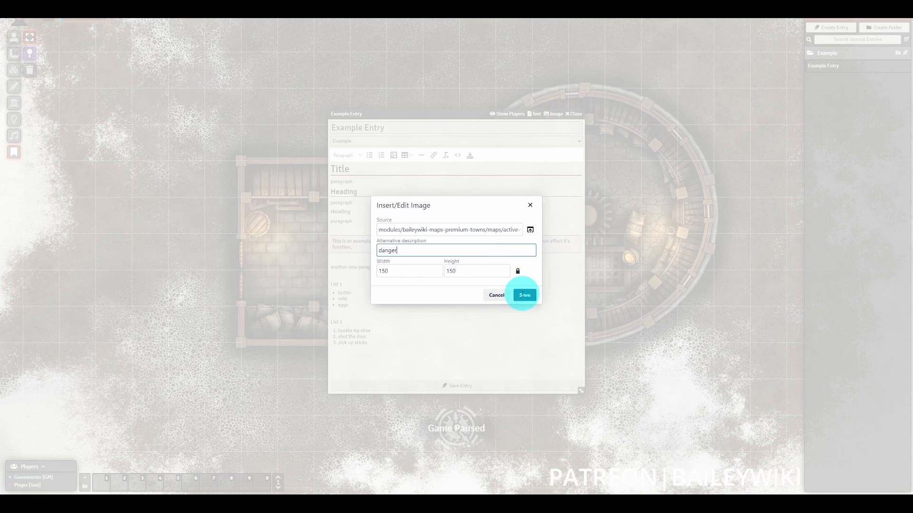
{"action": "left_click", "coordinate": [523, 295]}
{"action": "left_click", "coordinate": [430, 332]}
Edit the inserted warning image and browse for a new source in modules/baileywiki-maps-premium-towns/maps/castle-thumbnails.
{"action": "left_click", "coordinate": [363, 348]}
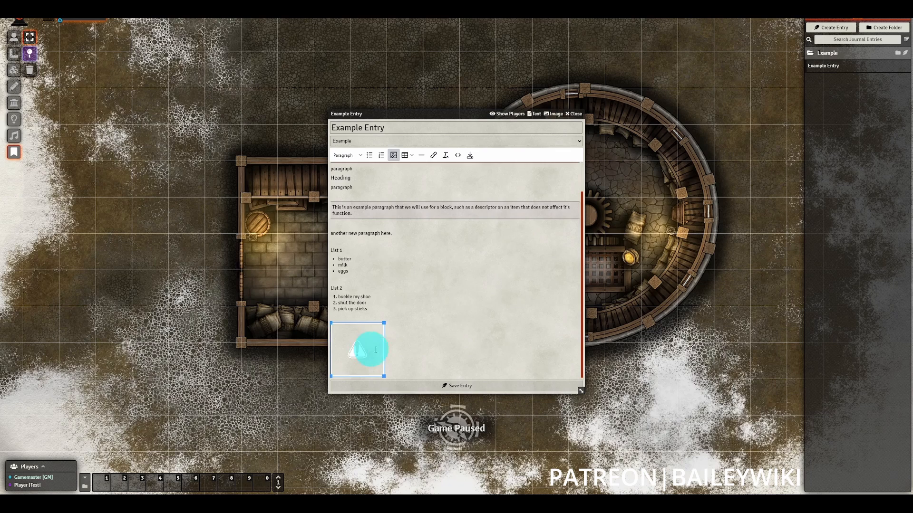
{"action": "right_click", "coordinate": [371, 352]}
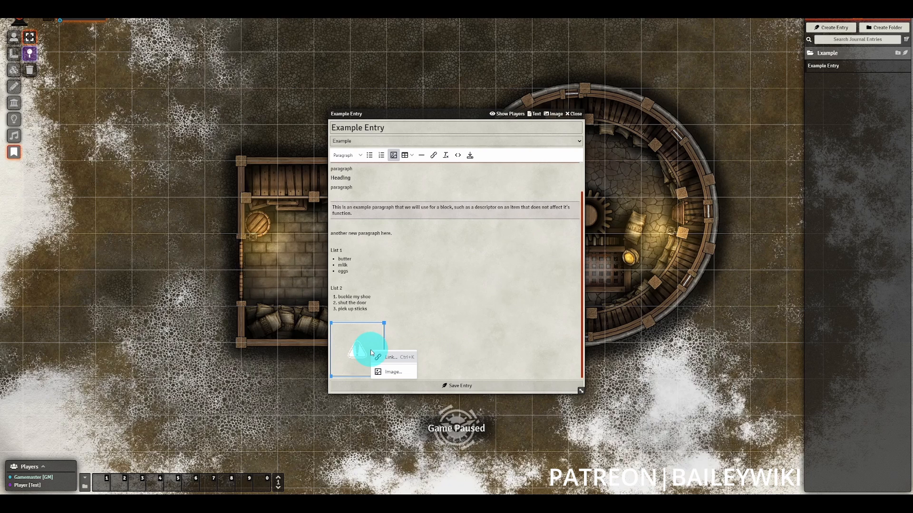
{"action": "left_click", "coordinate": [391, 372]}
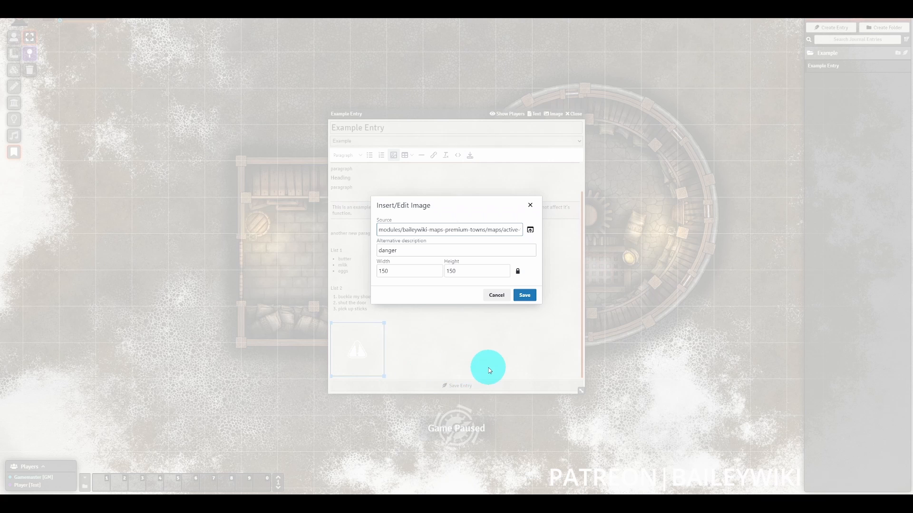
{"action": "left_click", "coordinate": [530, 230]}
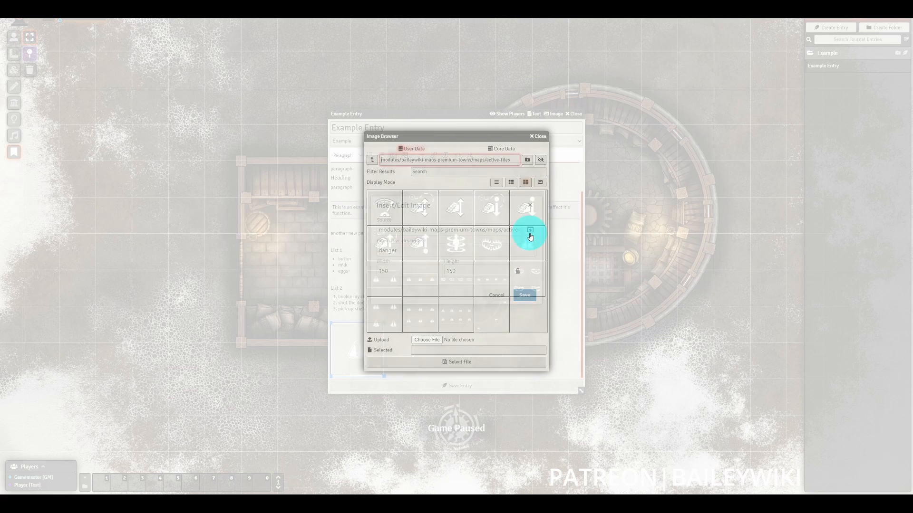
{"action": "left_click", "coordinate": [372, 161]}
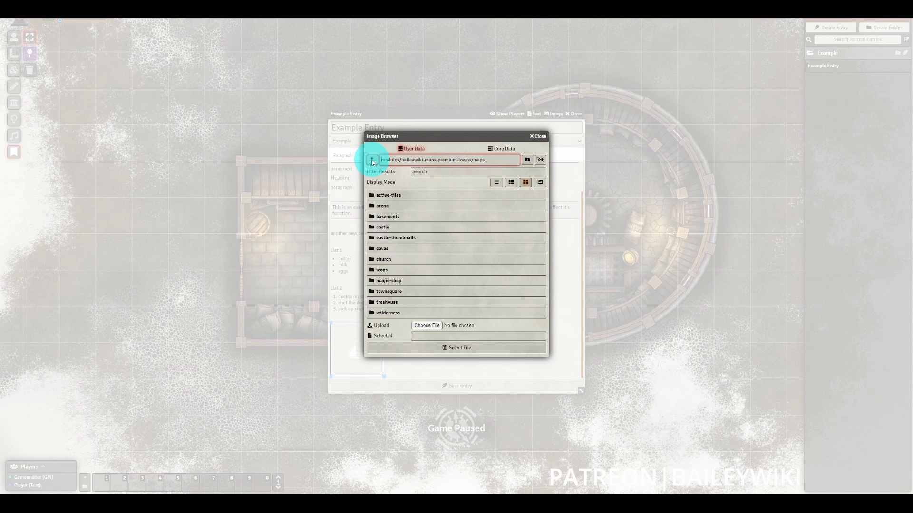
{"action": "left_click", "coordinate": [395, 238]}
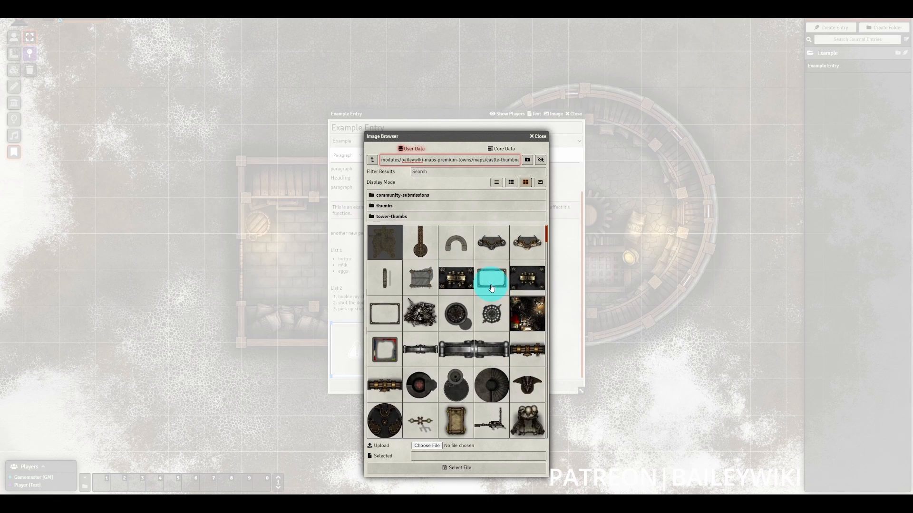
Choose the throne thumbnail as the image source, set its alternative description to "throne", and save the image.
{"action": "scroll", "coordinate": [482, 288], "scroll_direction": "down", "scroll_amount": 1}
{"action": "scroll", "coordinate": [519, 377], "scroll_direction": "down", "scroll_amount": 1}
{"action": "left_click", "coordinate": [527, 352]}
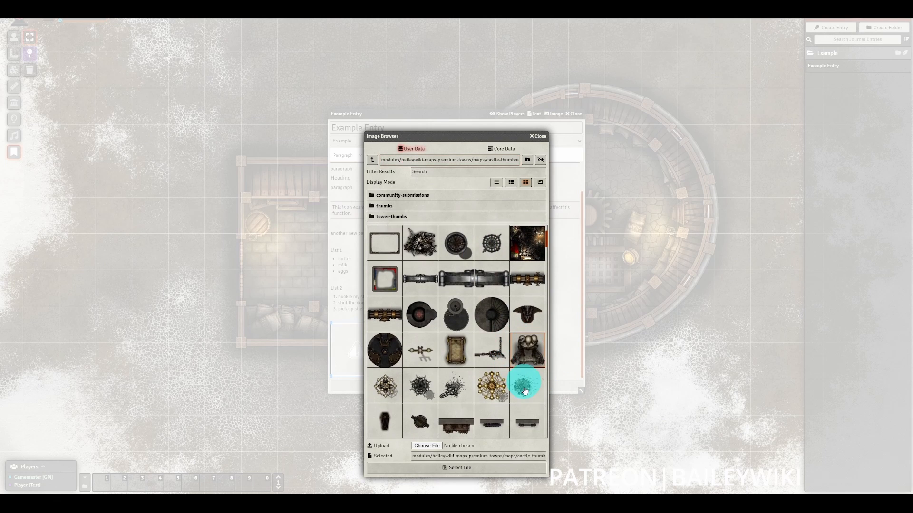
{"action": "left_click", "coordinate": [474, 469]}
{"action": "left_click_drag", "start_coordinate": [412, 251], "coordinate": [306, 252]}
{"action": "key", "text": "Tab"}
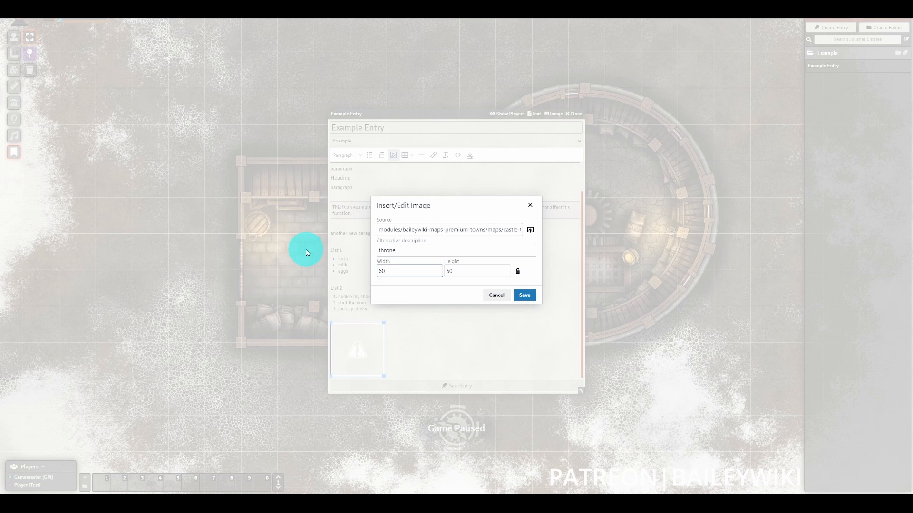
{"action": "left_click", "coordinate": [525, 295]}
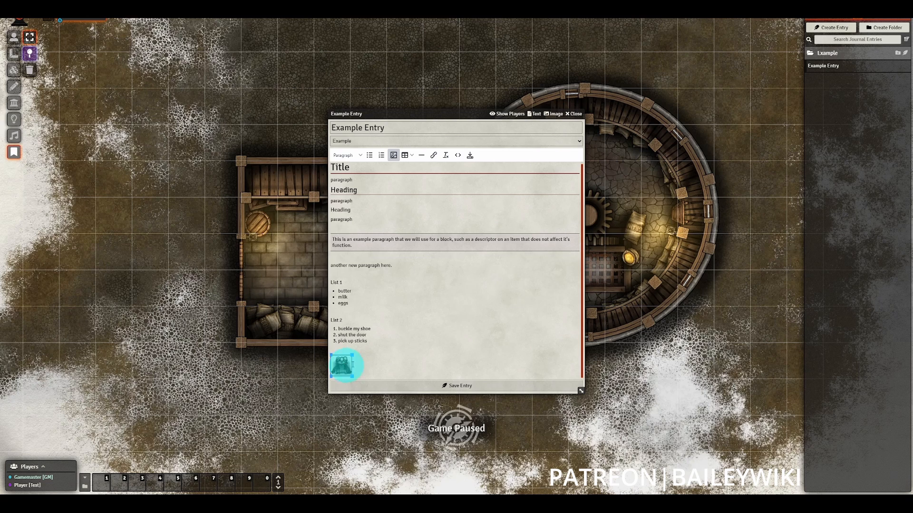
{"action": "left_click", "coordinate": [377, 360]}
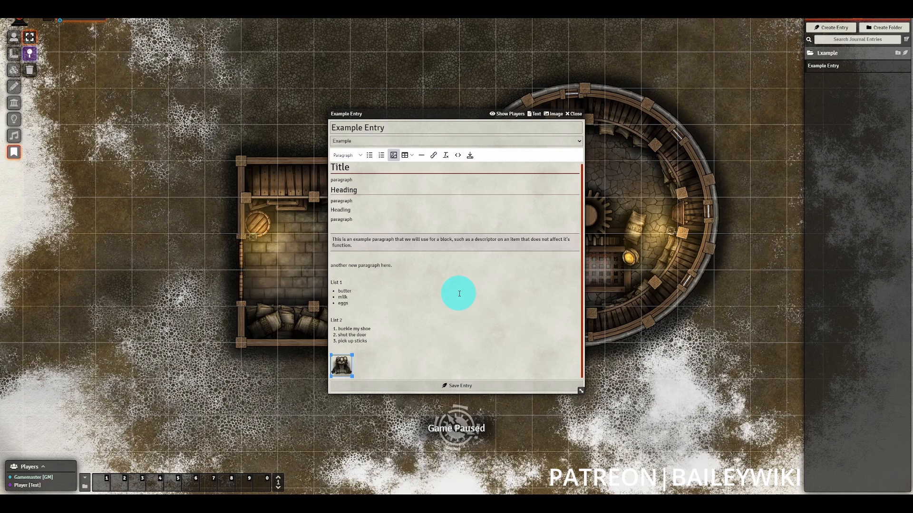
{"action": "right_click", "coordinate": [340, 365]}
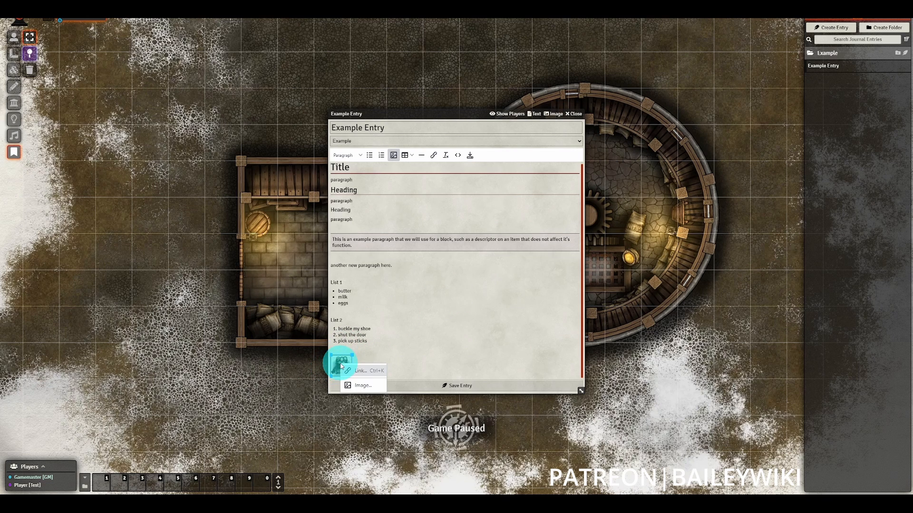
{"action": "left_click", "coordinate": [362, 385]}
{"action": "triple_click", "coordinate": [430, 230]}
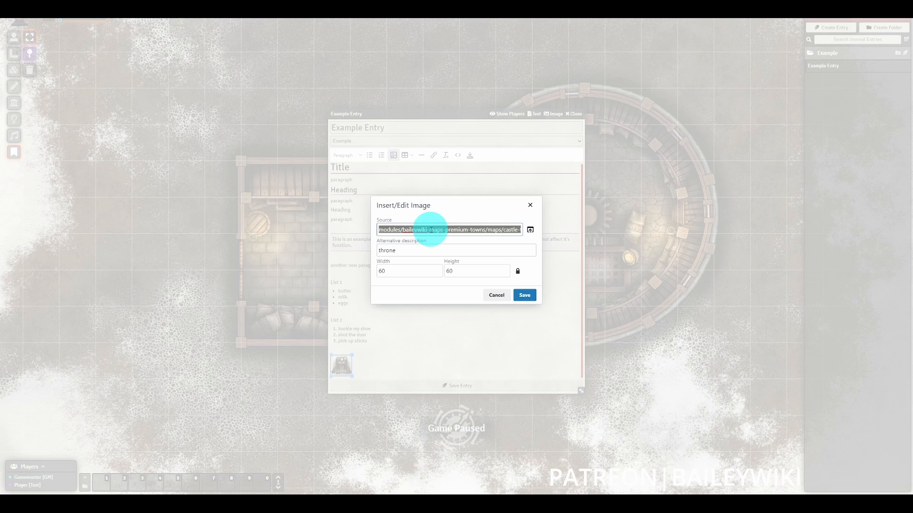
{"action": "type", "text": "https://hips.hearstapps.com/hmg-prod.s3.amazonaws.com/images/home-accents-holiday-5-foot-halloween-bone-throne-1627055204.jpg?resize=980:*"}
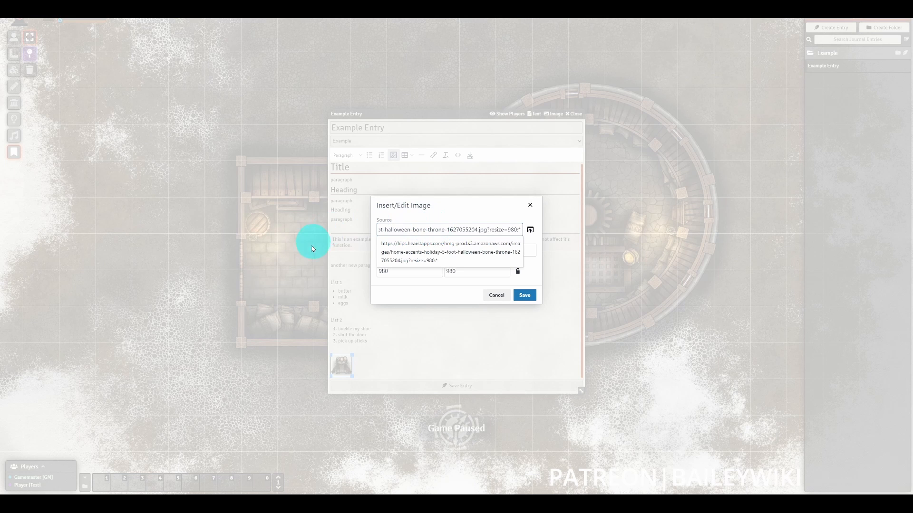
{"action": "left_click", "coordinate": [528, 296]}
{"action": "scroll", "coordinate": [544, 330], "scroll_direction": "down", "scroll_amount": 5}
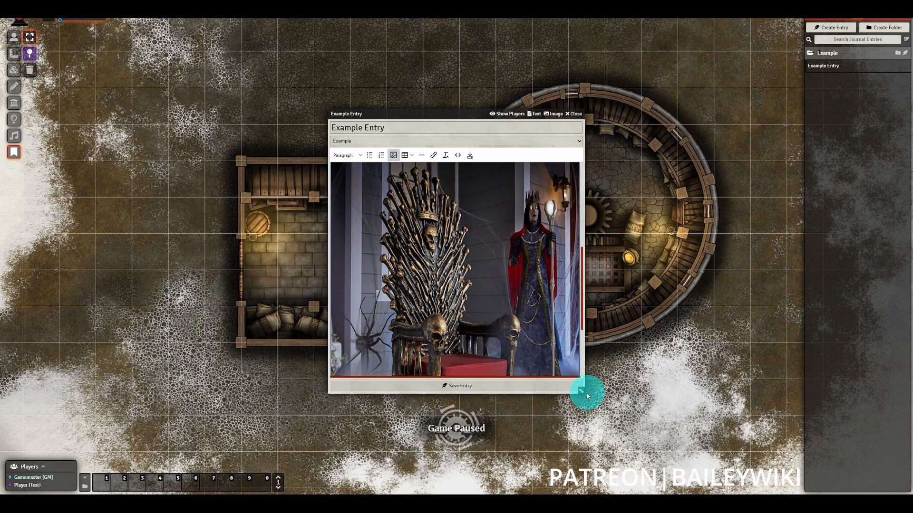
Enlarge the journal entry window, reposition it over the map, and look over the full-size throne image.
{"action": "left_click_drag", "start_coordinate": [581, 390], "coordinate": [804, 470]}
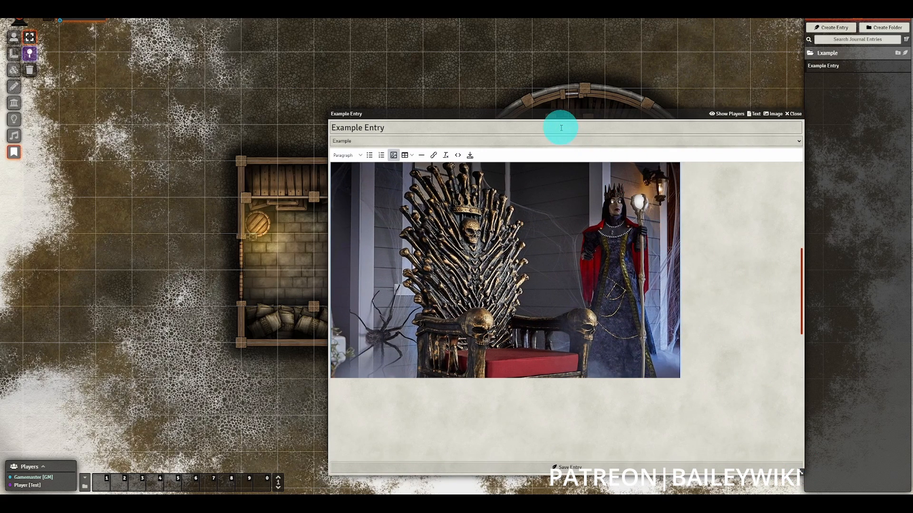
{"action": "left_click_drag", "start_coordinate": [546, 116], "coordinate": [375, 81]}
{"action": "scroll", "coordinate": [566, 305], "scroll_direction": "up", "scroll_amount": 3}
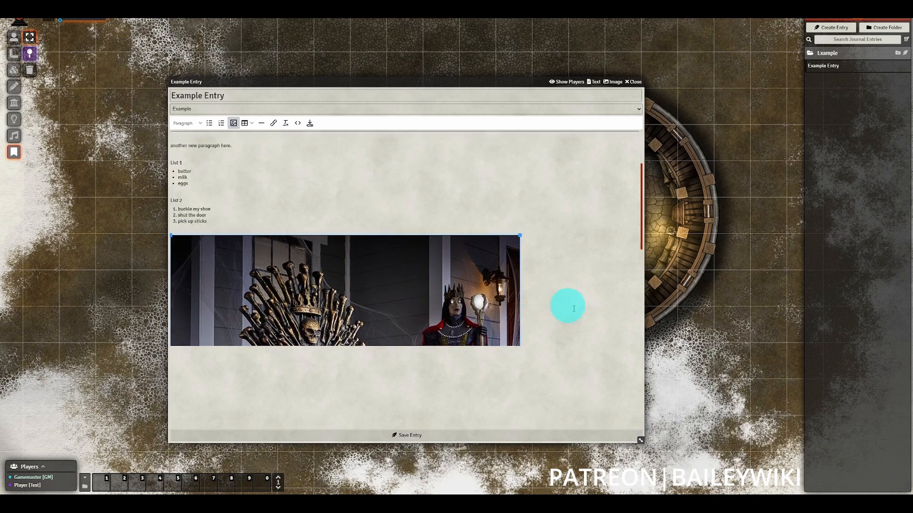
{"action": "scroll", "coordinate": [544, 291], "scroll_direction": "down", "scroll_amount": 3}
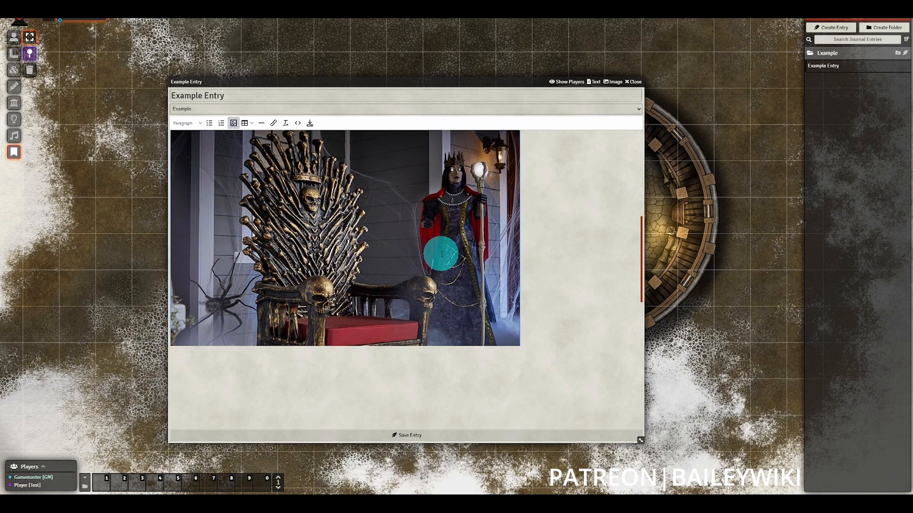
{"action": "scroll", "coordinate": [312, 242], "scroll_direction": "down", "scroll_amount": 2}
{"action": "scroll", "coordinate": [316, 246], "scroll_direction": "up", "scroll_amount": 6}
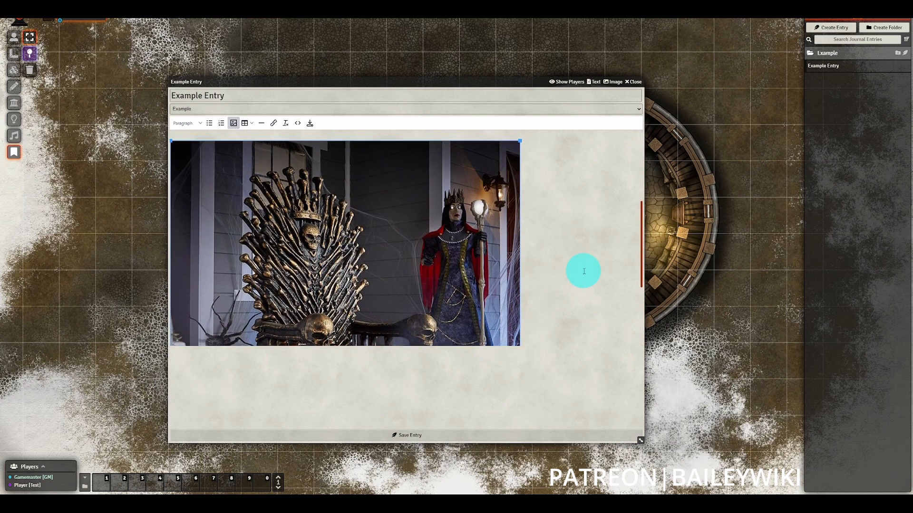
{"action": "scroll", "coordinate": [584, 271], "scroll_direction": "down", "scroll_amount": 6}
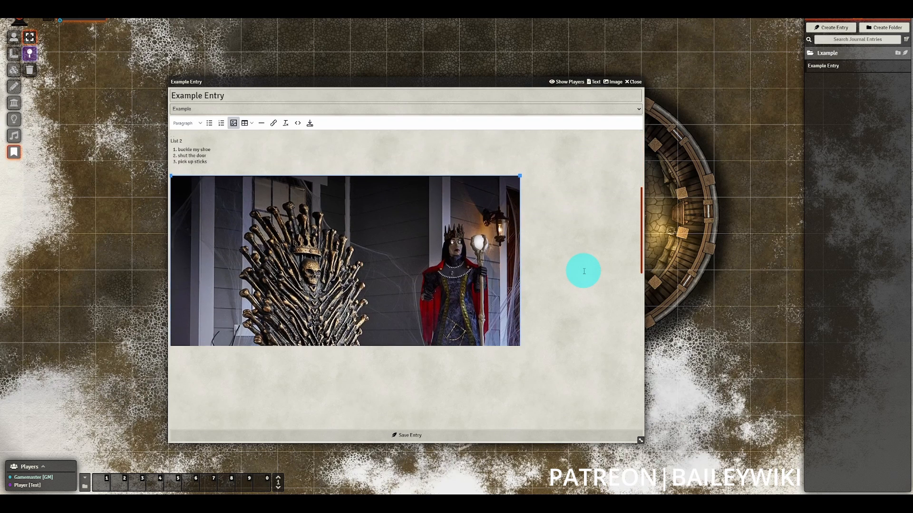
{"action": "scroll", "coordinate": [584, 271], "scroll_direction": "up", "scroll_amount": 1}
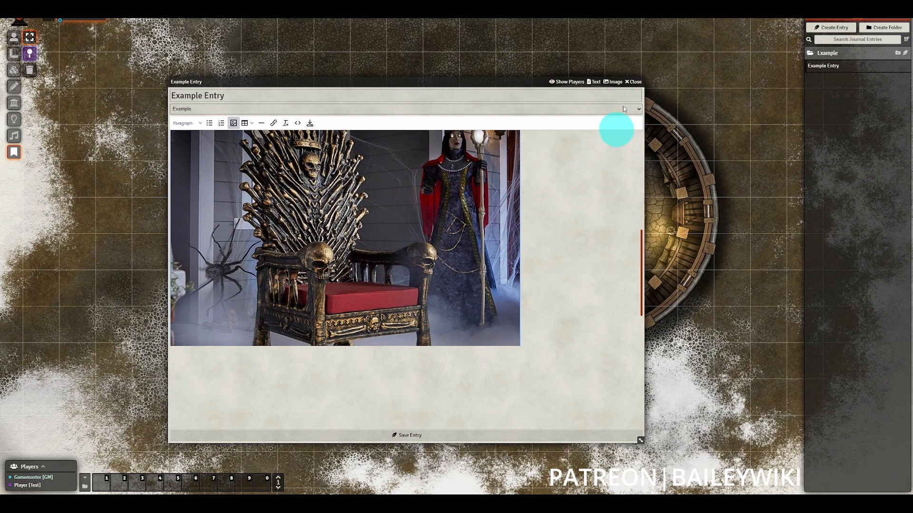
Replace the torch picture in the entry's image view with the same throne web address and apply it.
{"action": "left_click", "coordinate": [613, 83]}
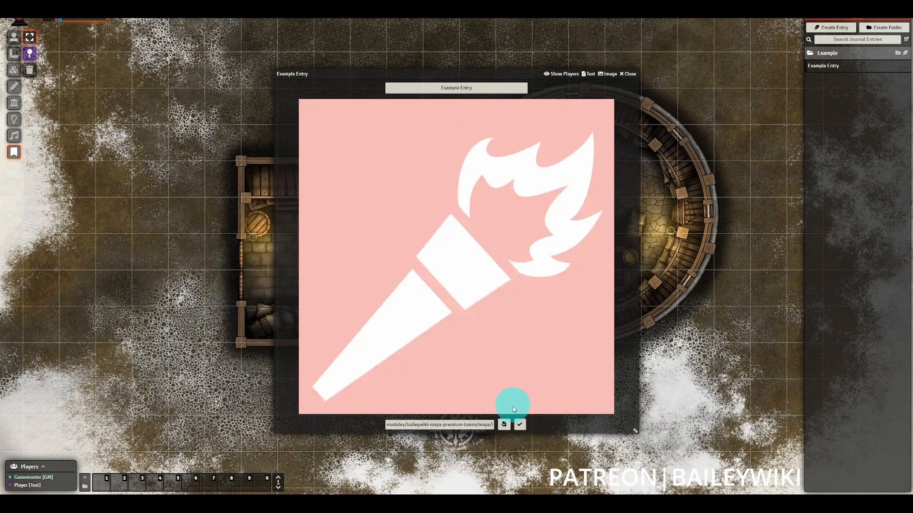
{"action": "double_click", "coordinate": [473, 424]}
{"action": "key", "text": "ctrl+a"}
{"action": "key", "text": "ctrl+v"}
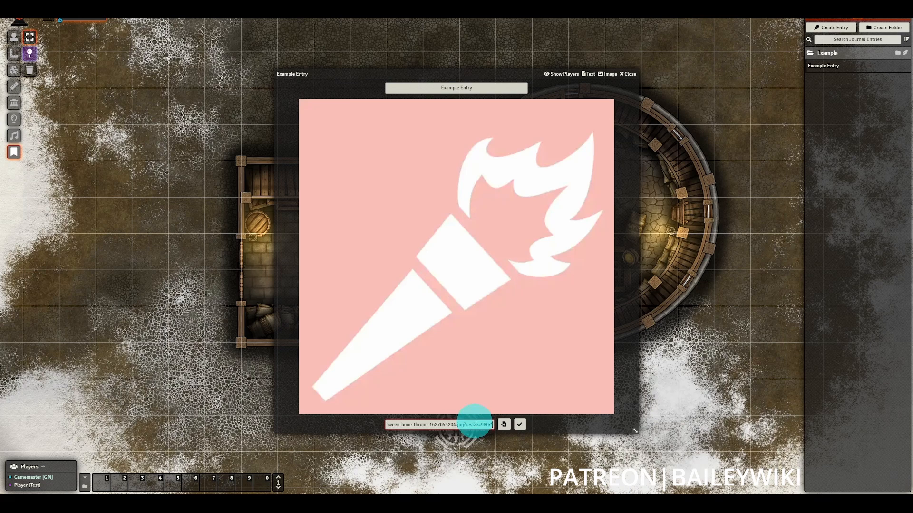
{"action": "left_click", "coordinate": [519, 425]}
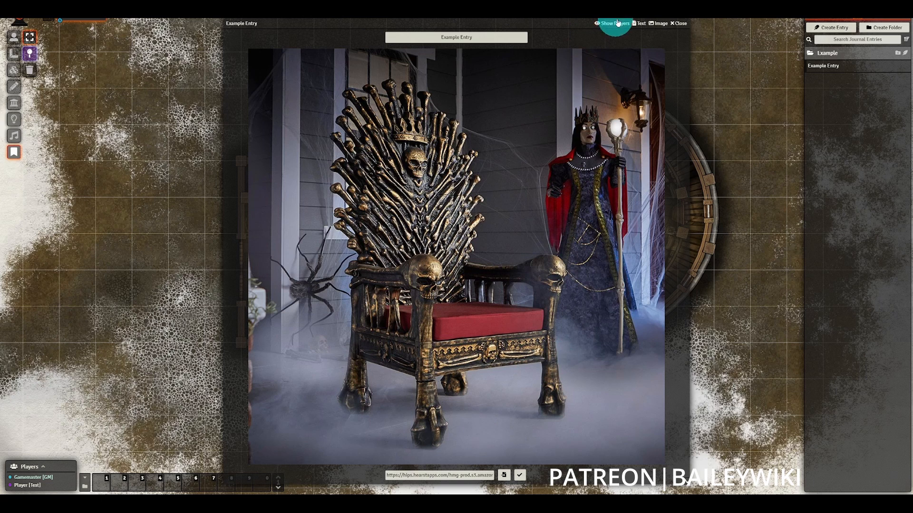
Return to the entry's text view and review the lists and the throne image below them.
{"action": "left_click", "coordinate": [639, 24]}
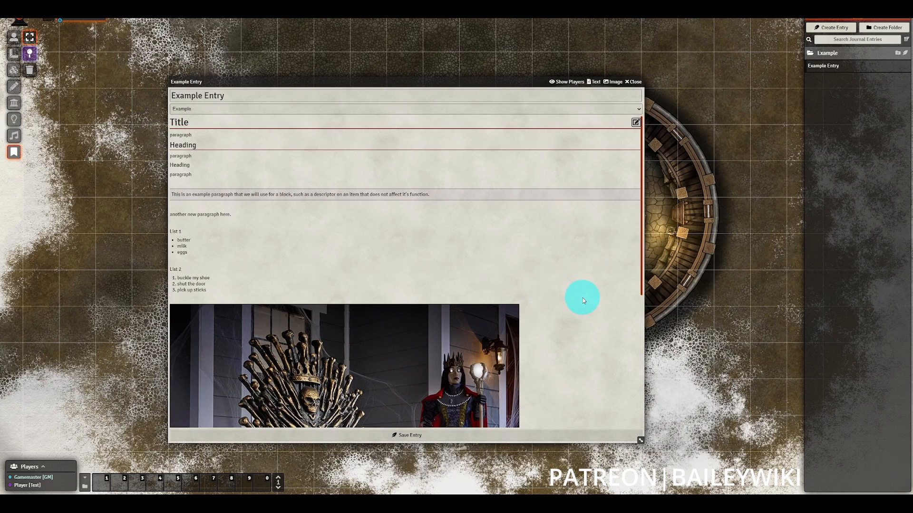
{"action": "scroll", "coordinate": [584, 301], "scroll_direction": "down", "scroll_amount": 4}
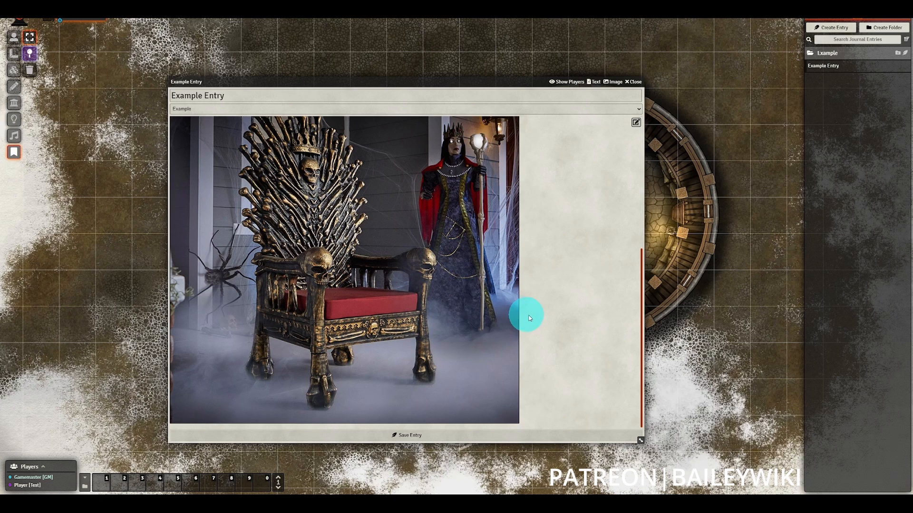
{"action": "left_click", "coordinate": [471, 301]}
{"action": "scroll", "coordinate": [523, 319], "scroll_direction": "up", "scroll_amount": 5}
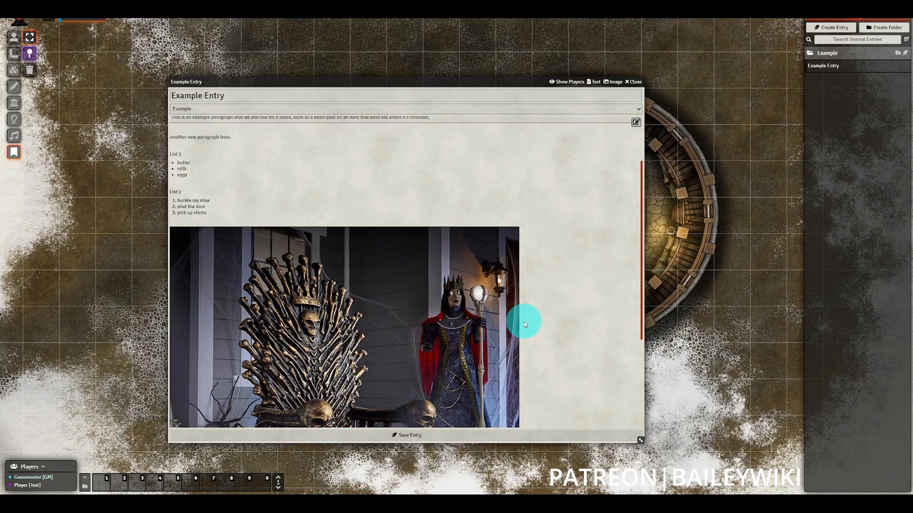
Reopen the entry text for editing and delete the throne image below the numbered list.
{"action": "left_click", "coordinate": [635, 122]}
{"action": "left_click", "coordinate": [423, 358]}
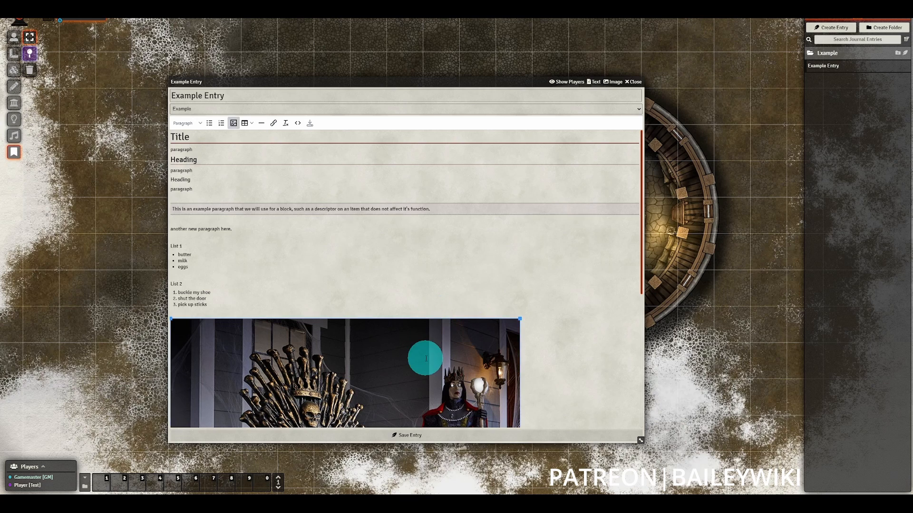
{"action": "key", "text": "Delete"}
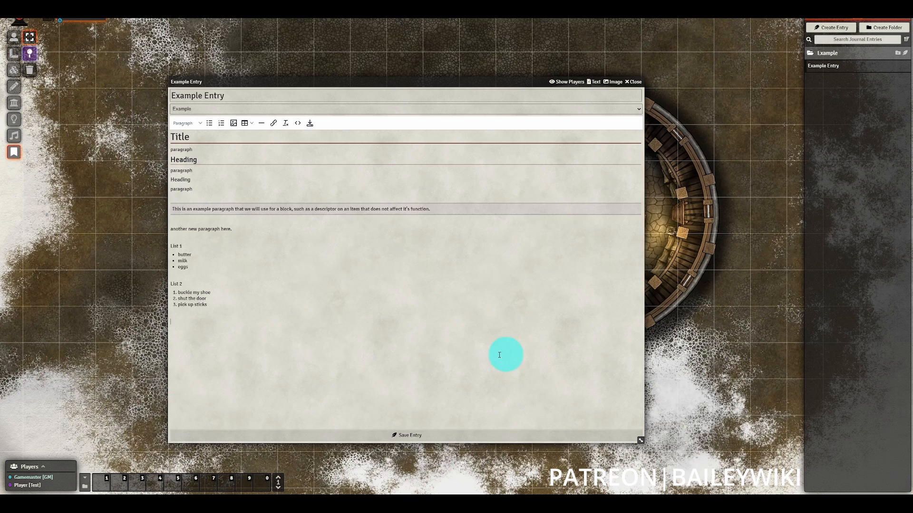
Insert a table with seven columns and six rows below the numbered list.
{"action": "left_click", "coordinate": [250, 124]}
{"action": "mouse_move", "coordinate": [257, 141]}
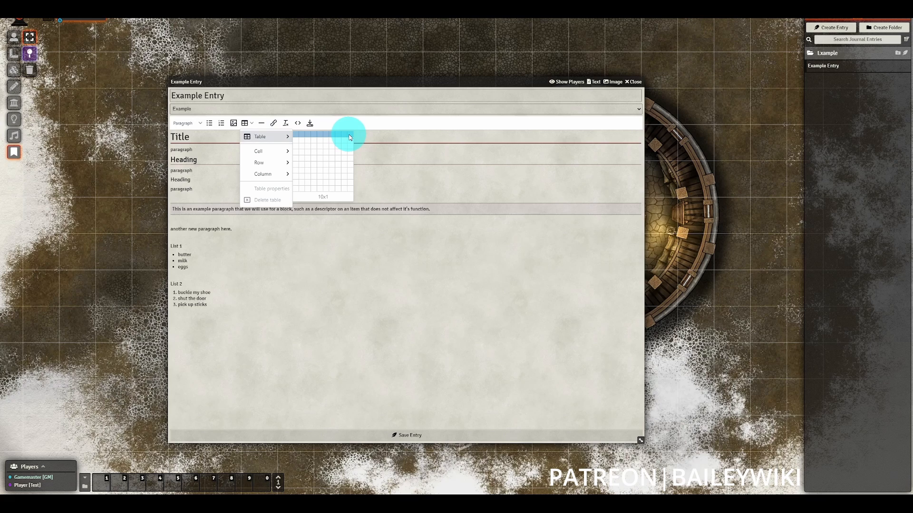
{"action": "left_click", "coordinate": [331, 166]}
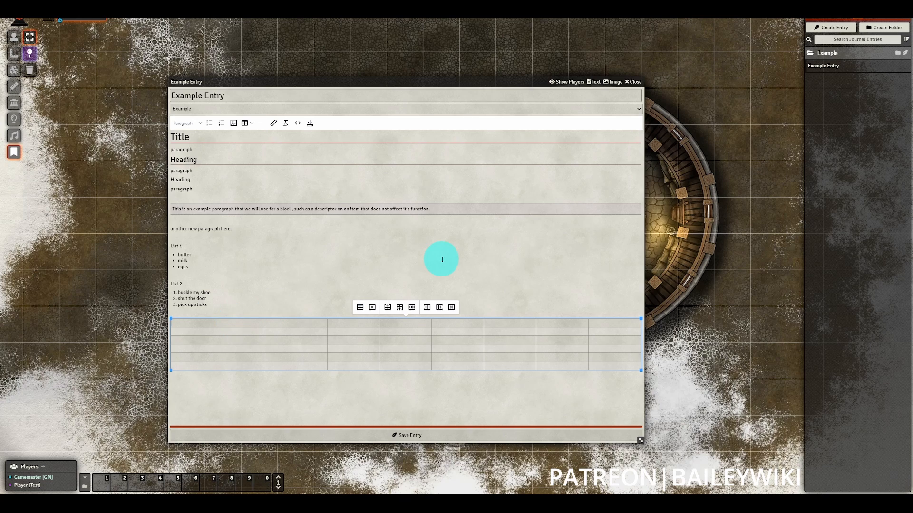
Fill the table's first row with the weekdays SUNDAY through SATURDAY, one per column.
{"action": "type", "text": "SUNDAY"}
{"action": "key", "text": "Tab"}
{"action": "type", "text": "MONDAY"}
{"action": "key", "text": "Tab"}
{"action": "type", "text": "TUESDAY"}
{"action": "key", "text": "Tab"}
{"action": "type", "text": "WED"}
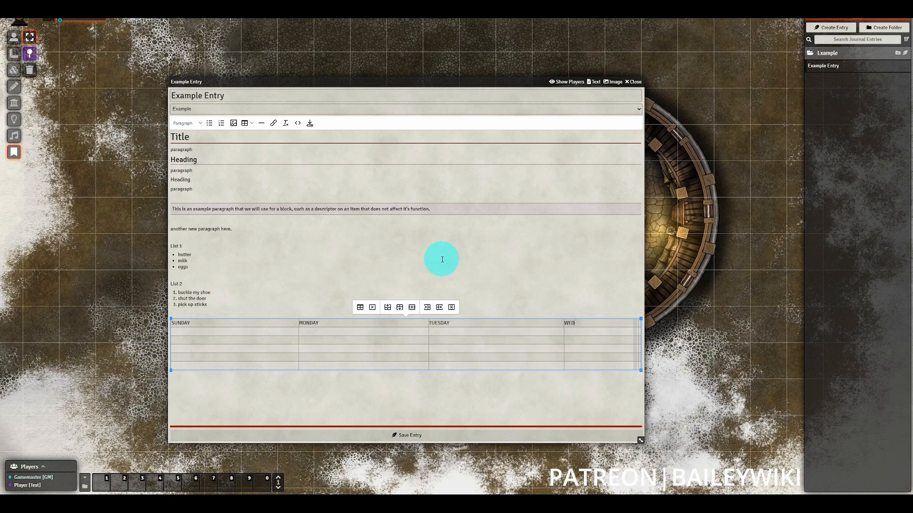
{"action": "type", "text": "NESDAY"}
{"action": "key", "text": "Tab"}
{"action": "type", "text": "THURSDAY"}
{"action": "key", "text": "Tab"}
{"action": "type", "text": "FRIDAY"}
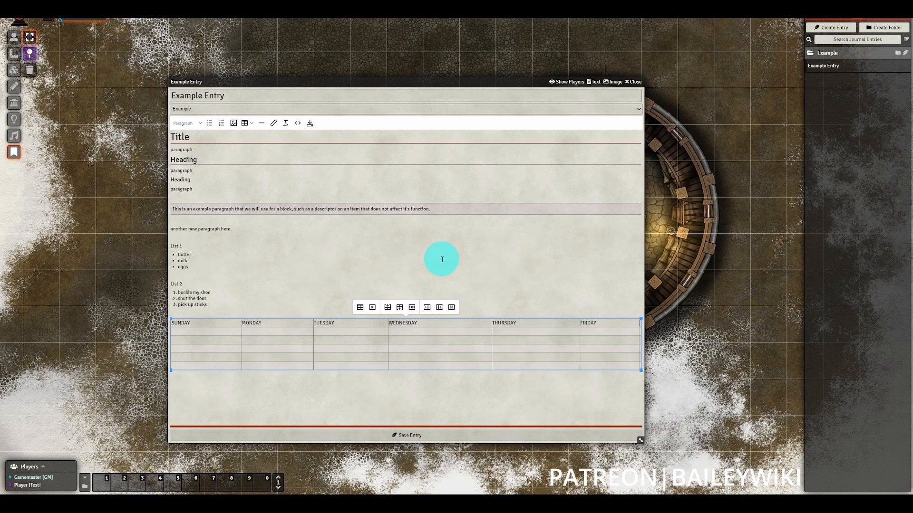
{"action": "key", "text": "Tab"}
{"action": "type", "text": "SATURDAY"}
Number the calendar cells below the weekdays from 1 to 7, and continue with 8 and 9 in the following row.
{"action": "key", "text": "Tab"}
{"action": "type", "text": "1"}
{"action": "key", "text": "Tab"}
{"action": "type", "text": "2"}
{"action": "key", "text": "Tab"}
{"action": "type", "text": "3"}
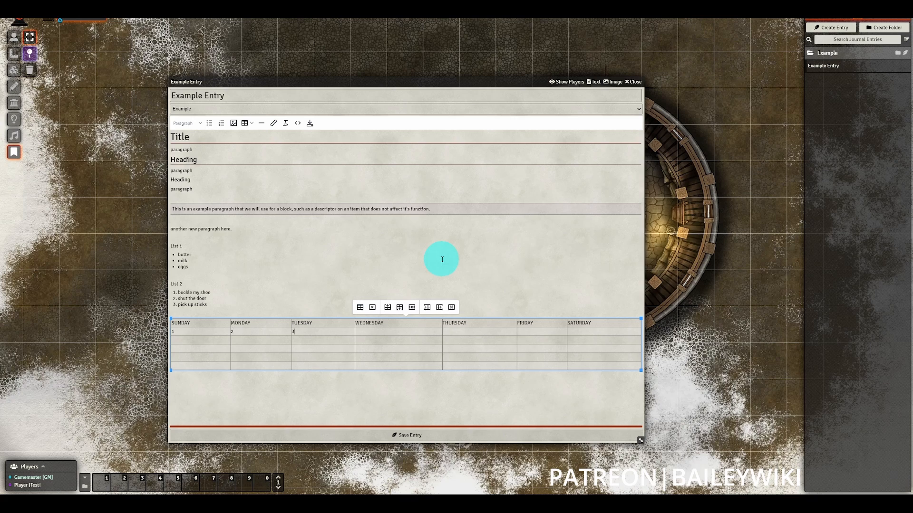
{"action": "key", "text": "Tab"}
{"action": "type", "text": "9"}
Center the weekday names in the calendar table's first row and make them bold.
{"action": "left_click", "coordinate": [200, 327]}
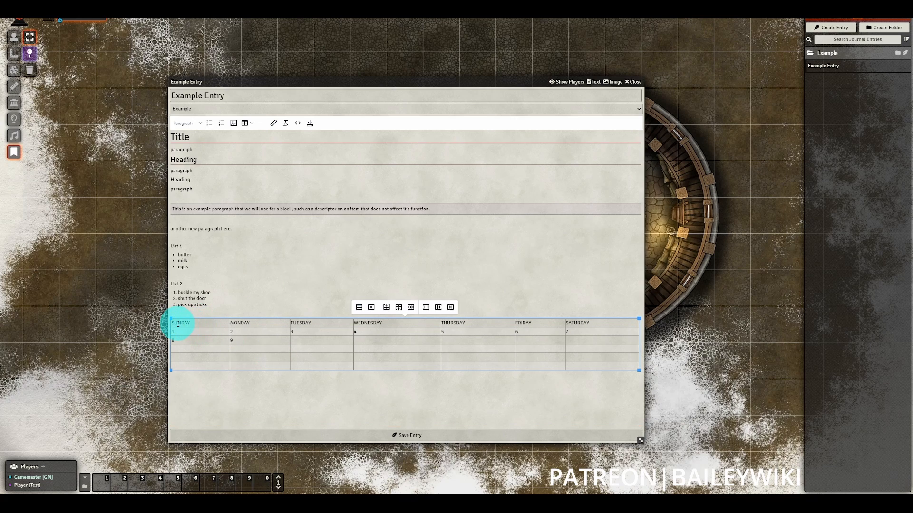
{"action": "left_click_drag", "start_coordinate": [171, 322], "coordinate": [619, 325]}
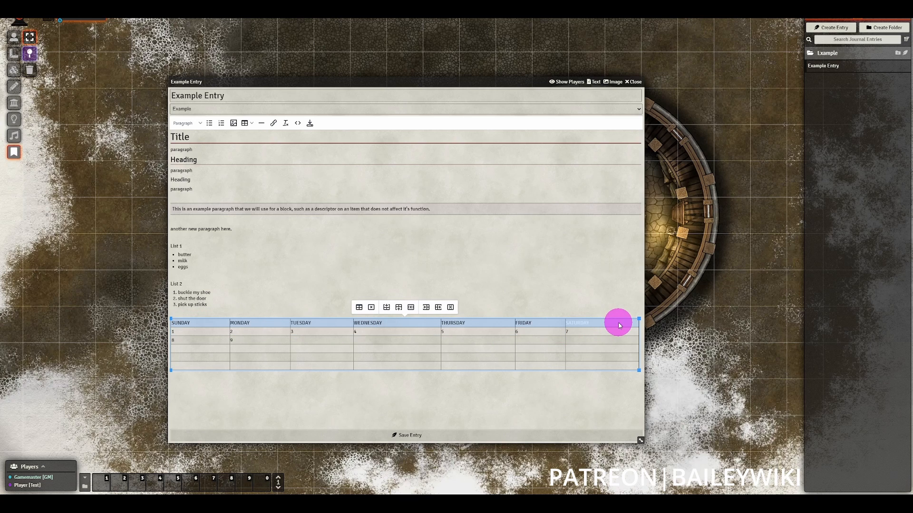
{"action": "left_click", "coordinate": [200, 126]}
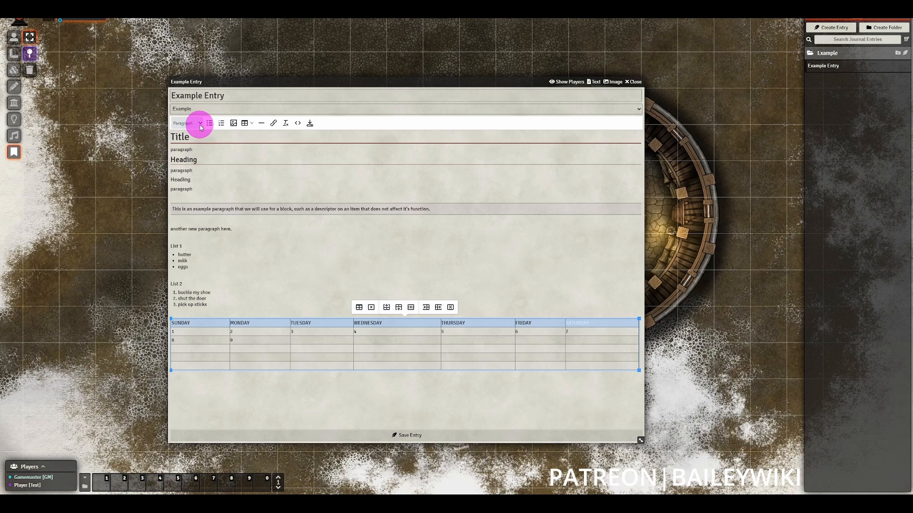
{"action": "mouse_move", "coordinate": [198, 176]}
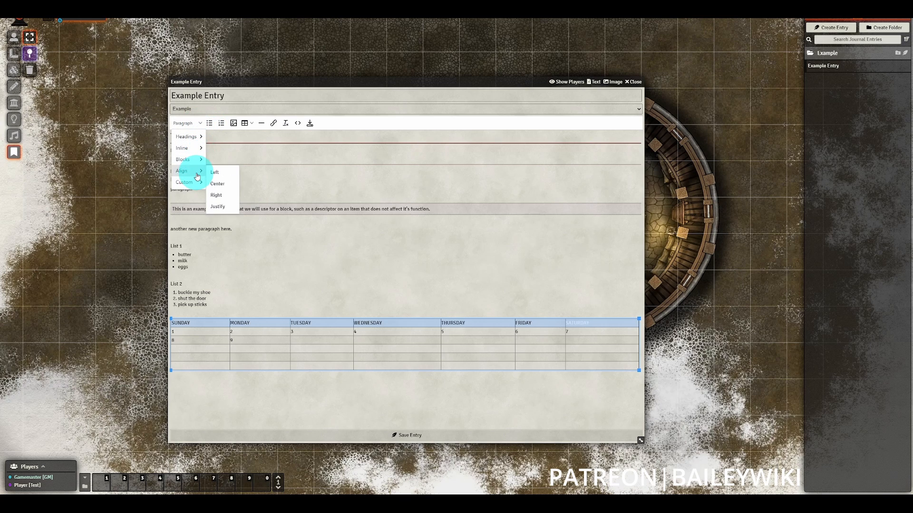
{"action": "left_click", "coordinate": [221, 183]}
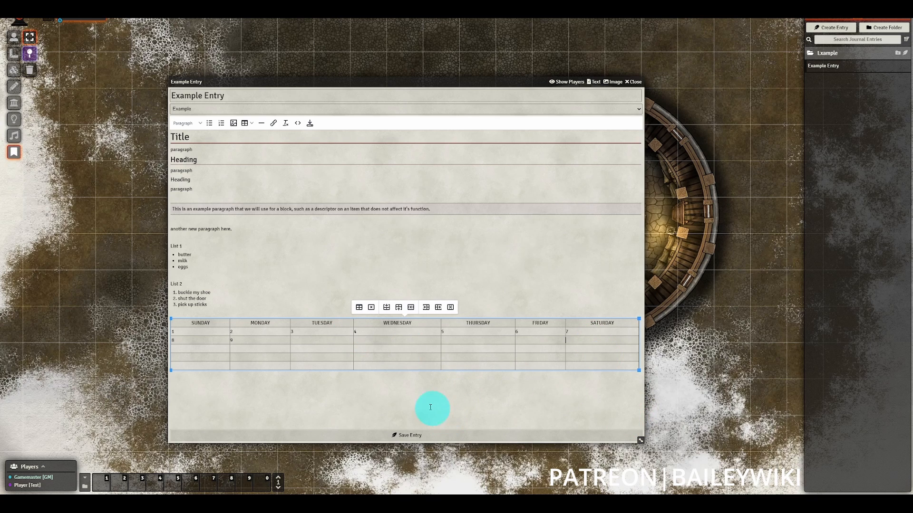
{"action": "left_click_drag", "start_coordinate": [179, 323], "coordinate": [626, 323]}
{"action": "left_click", "coordinate": [506, 411]}
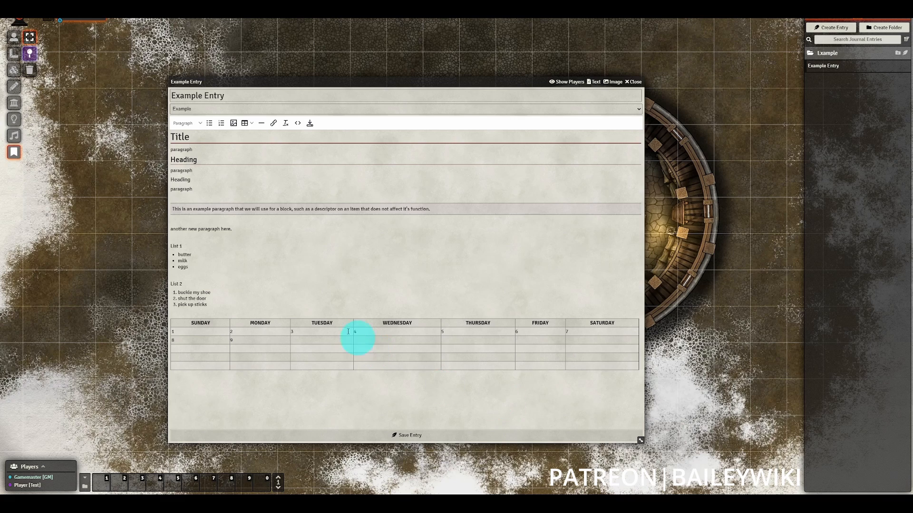
Open the cell properties of the calendar cell numbered 3.
{"action": "left_click", "coordinate": [390, 323]}
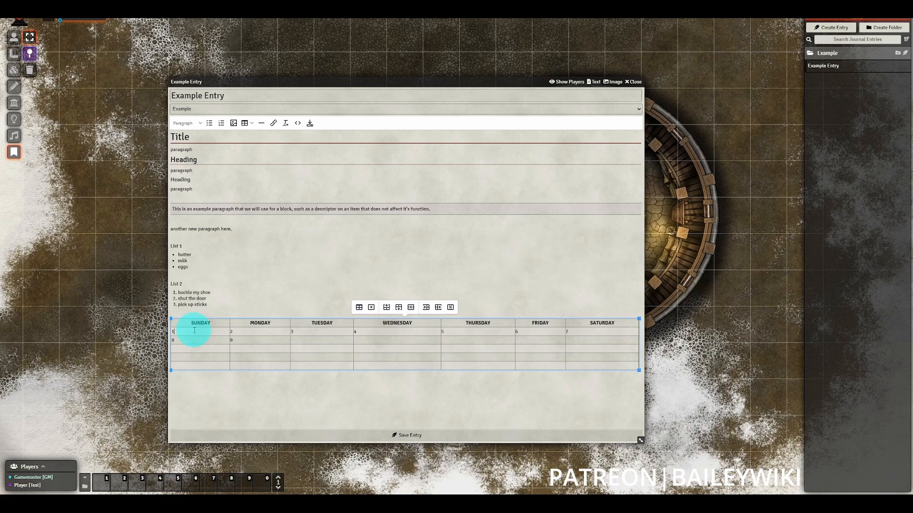
{"action": "right_click", "coordinate": [315, 331]}
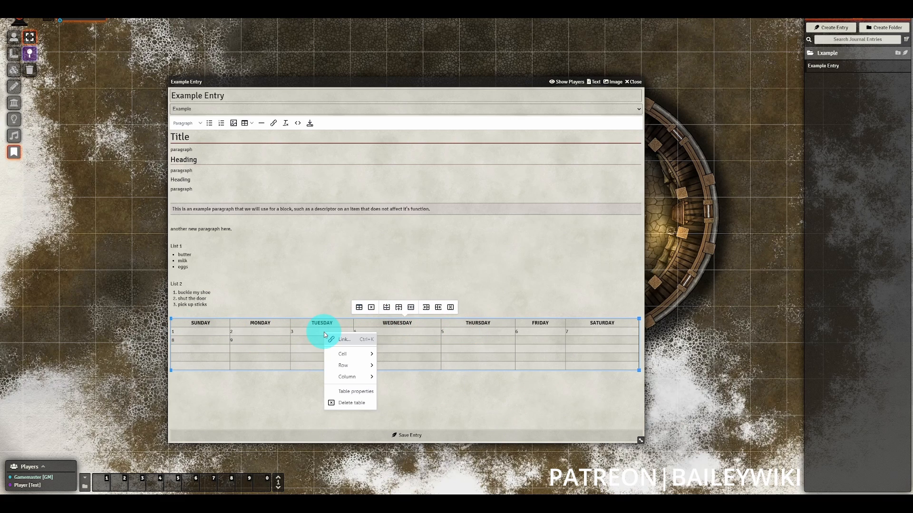
{"action": "left_click", "coordinate": [312, 331]}
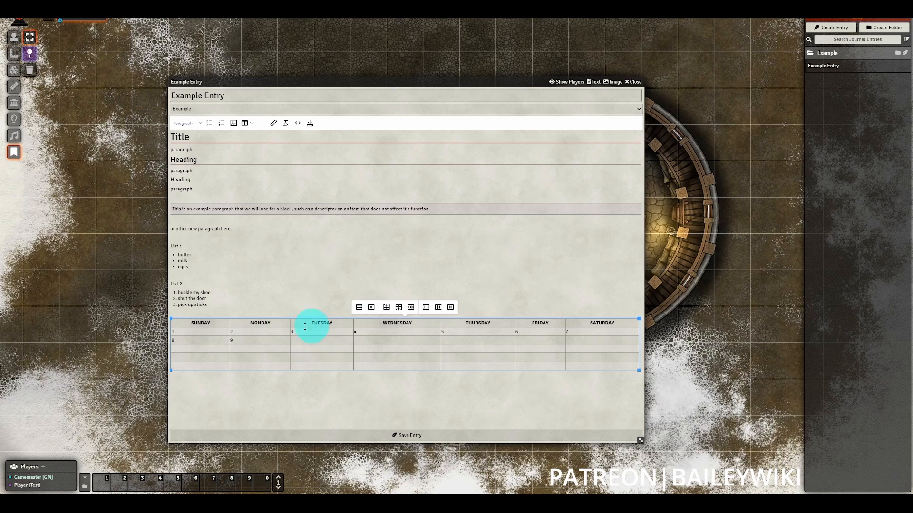
{"action": "right_click", "coordinate": [304, 333]}
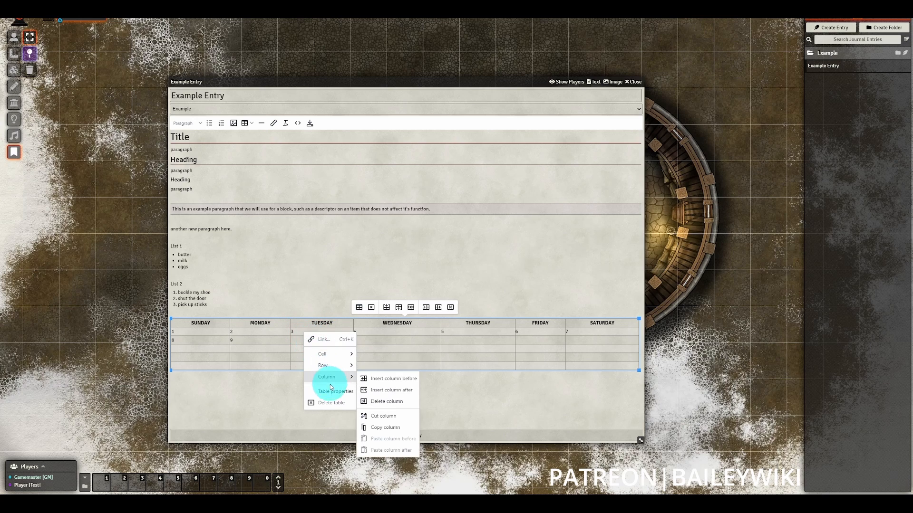
{"action": "mouse_move", "coordinate": [327, 353]}
{"action": "left_click", "coordinate": [385, 357]}
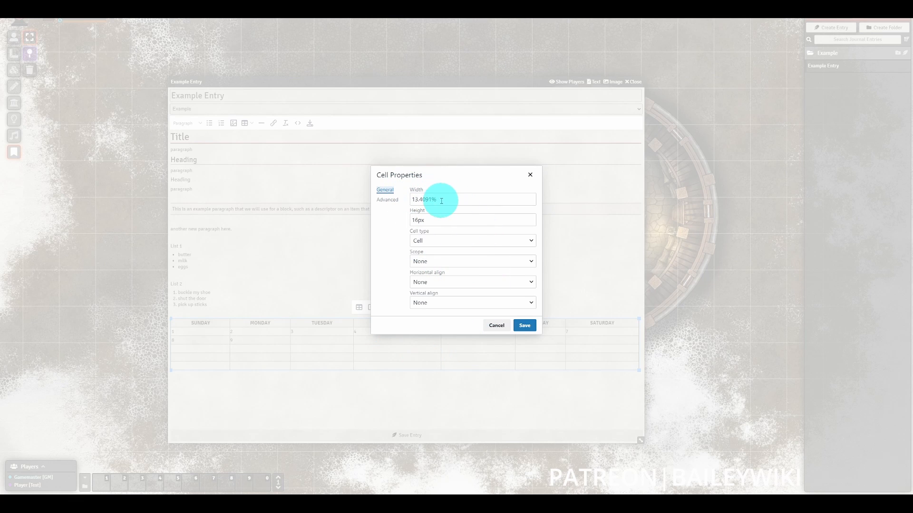
Examine the cell type, scope, alignment and border style options in the cell properties.
{"action": "left_click", "coordinate": [463, 241]}
{"action": "left_click", "coordinate": [468, 241]}
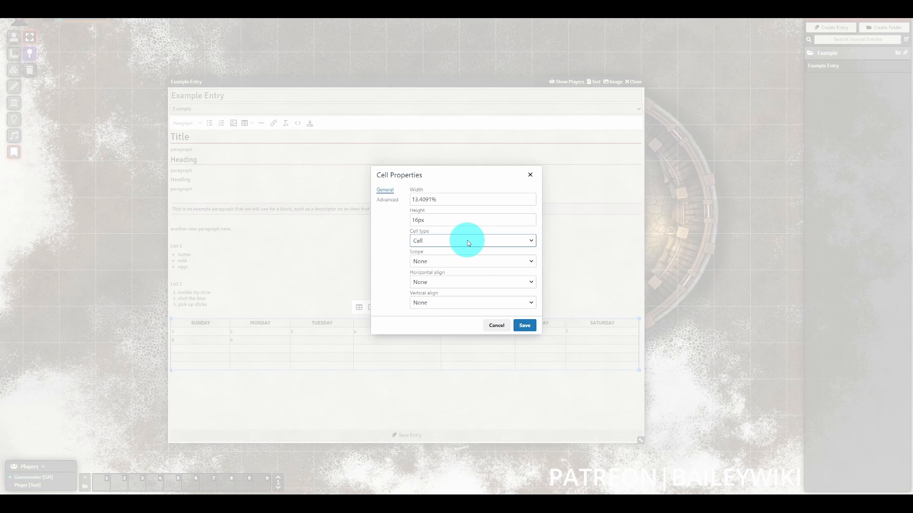
{"action": "left_click", "coordinate": [452, 262]}
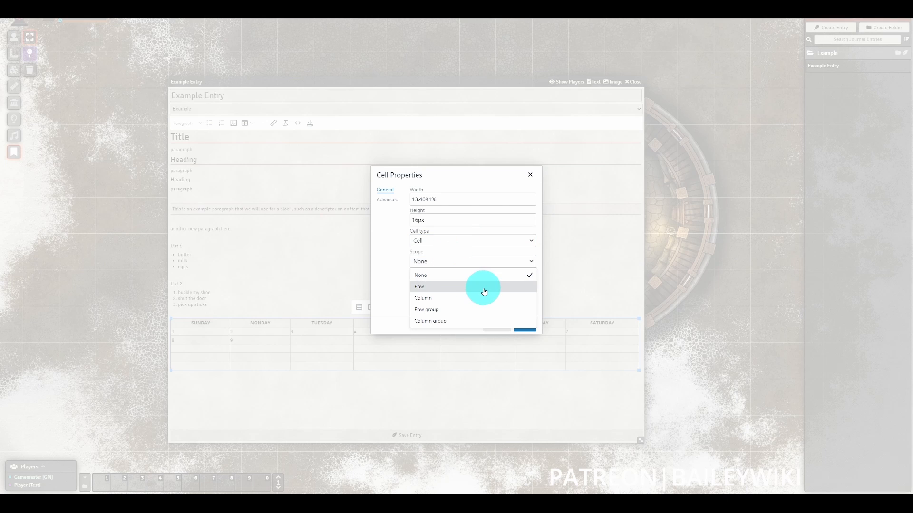
{"action": "left_click", "coordinate": [481, 261]}
{"action": "left_click", "coordinate": [481, 265]}
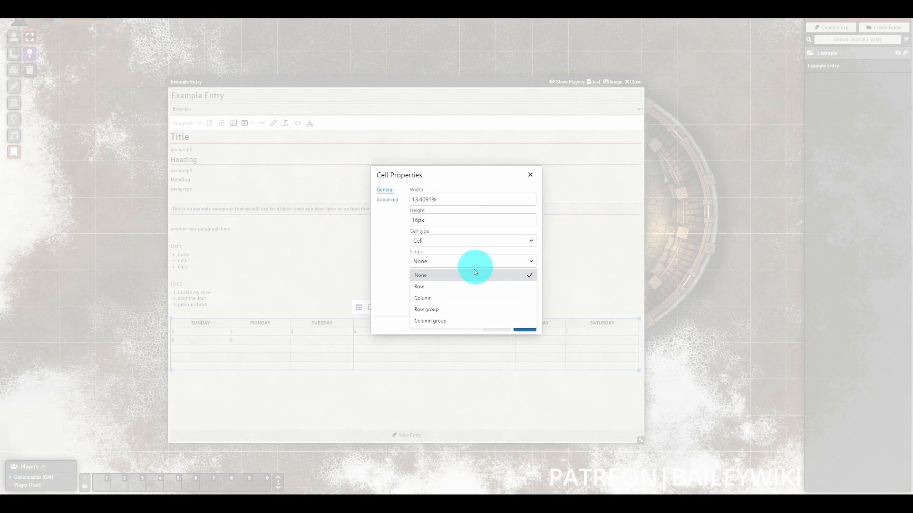
{"action": "left_click", "coordinate": [478, 261]}
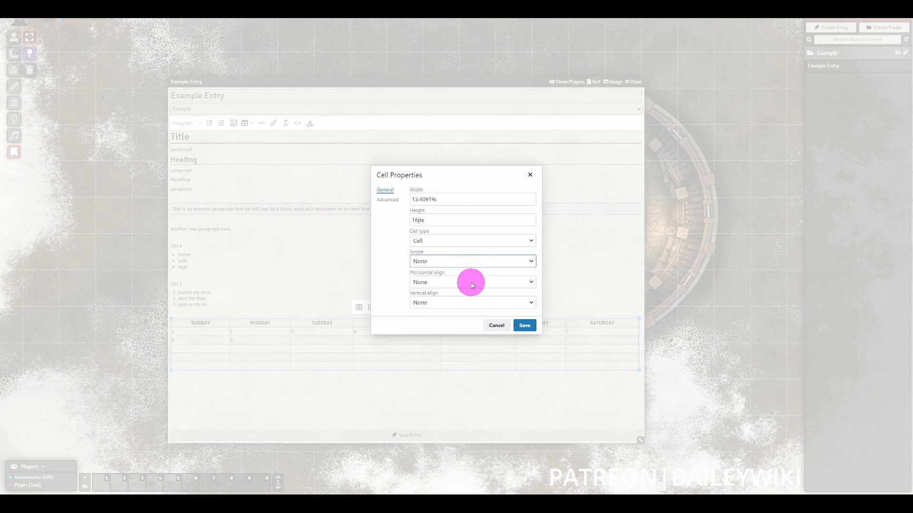
{"action": "left_click", "coordinate": [471, 282]}
{"action": "left_click", "coordinate": [469, 295]}
{"action": "left_click", "coordinate": [386, 203]}
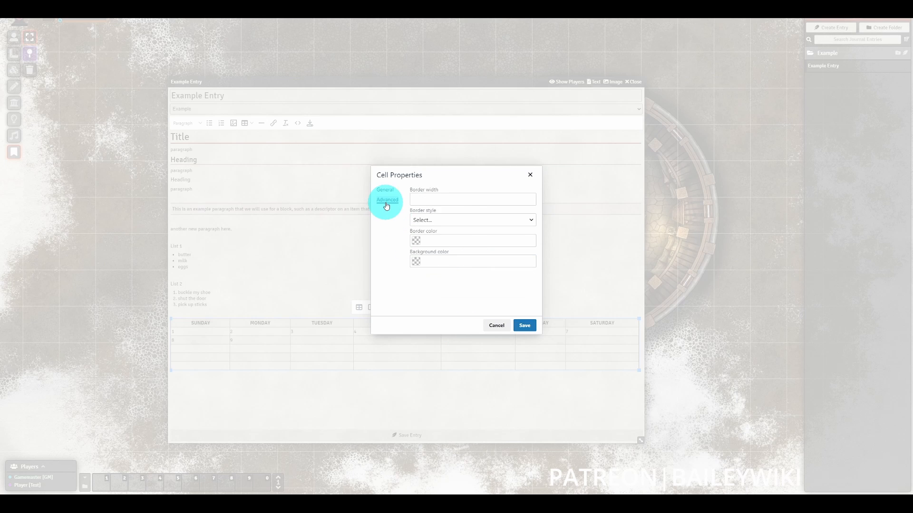
{"action": "left_click", "coordinate": [490, 197]}
{"action": "left_click", "coordinate": [489, 219]}
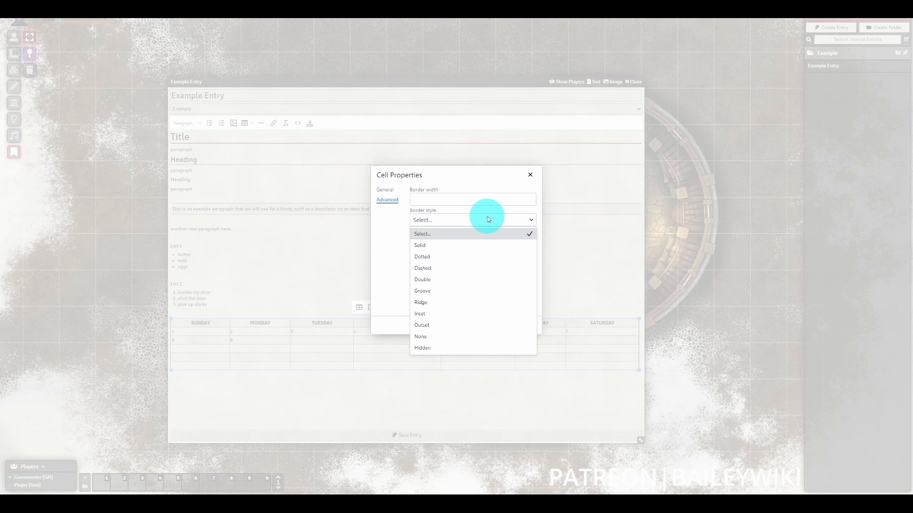
{"action": "left_click", "coordinate": [488, 219]}
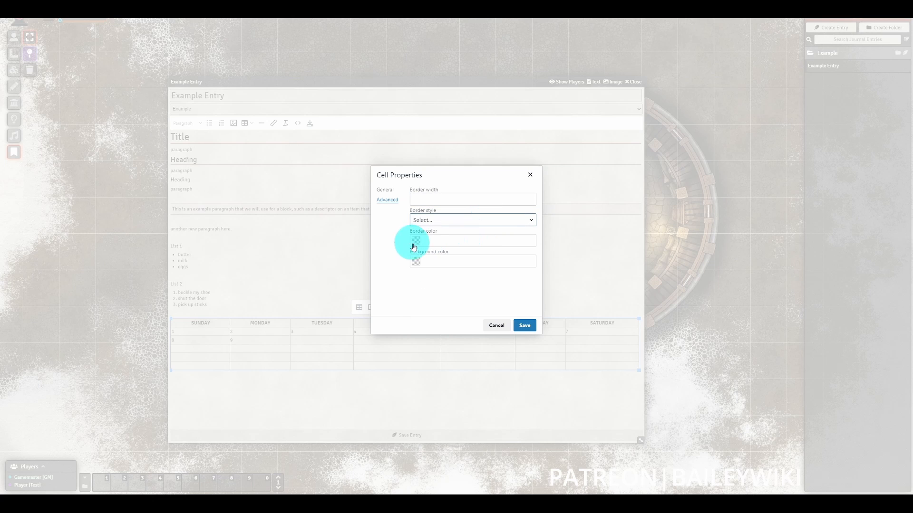
Give the calendar cell numbered 3 a light red background color and save the cell properties.
{"action": "left_click", "coordinate": [416, 261]}
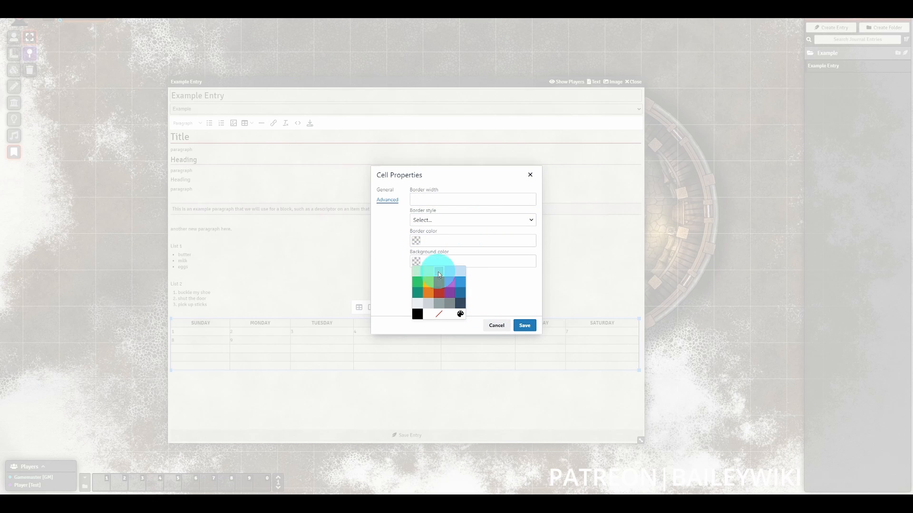
{"action": "left_click", "coordinate": [438, 272]}
{"action": "left_click", "coordinate": [532, 327]}
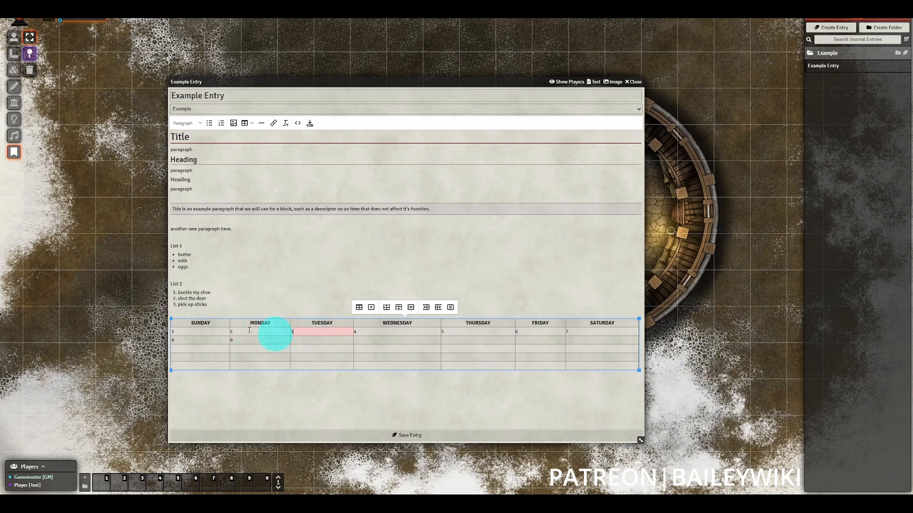
Set the row type of the table's weekday row to Header.
{"action": "left_click_drag", "start_coordinate": [183, 323], "coordinate": [616, 323]}
{"action": "right_click", "coordinate": [617, 323]}
{"action": "mouse_move", "coordinate": [642, 357]}
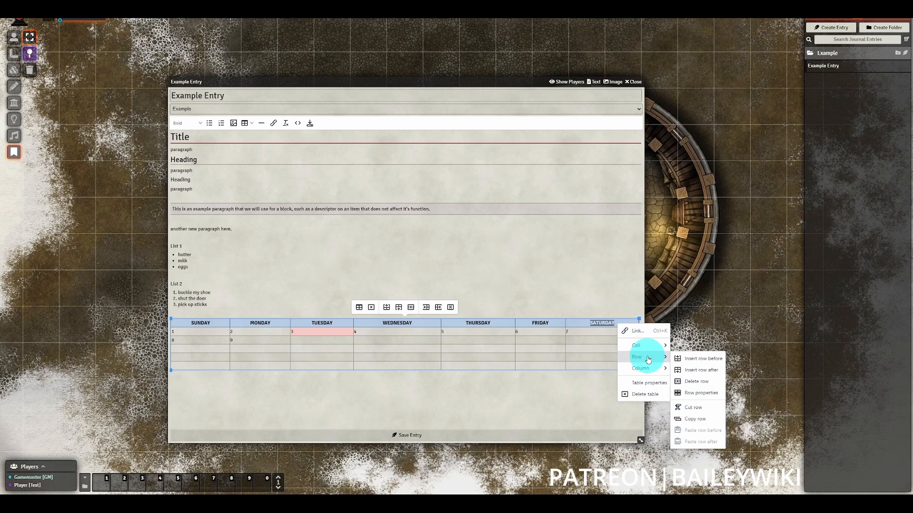
{"action": "left_click", "coordinate": [701, 392]}
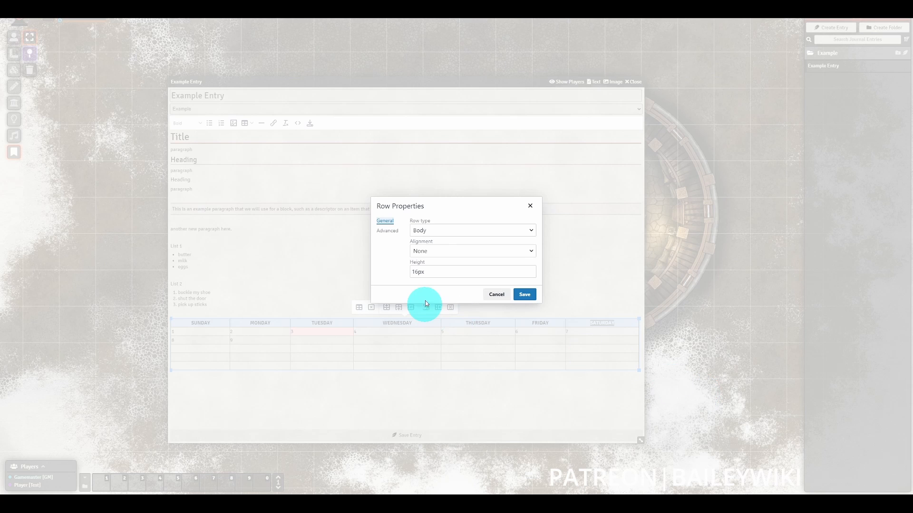
{"action": "left_click", "coordinate": [483, 231]}
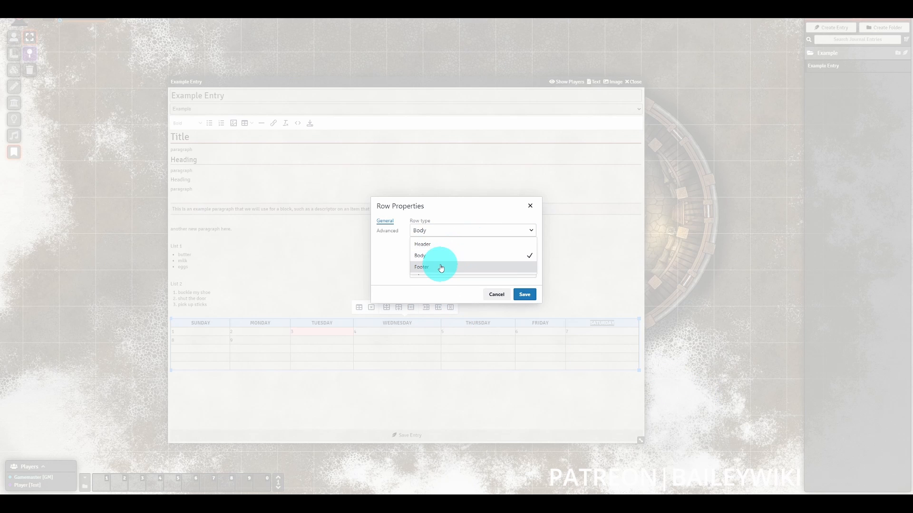
{"action": "left_click", "coordinate": [438, 239]}
{"action": "left_click", "coordinate": [524, 295]}
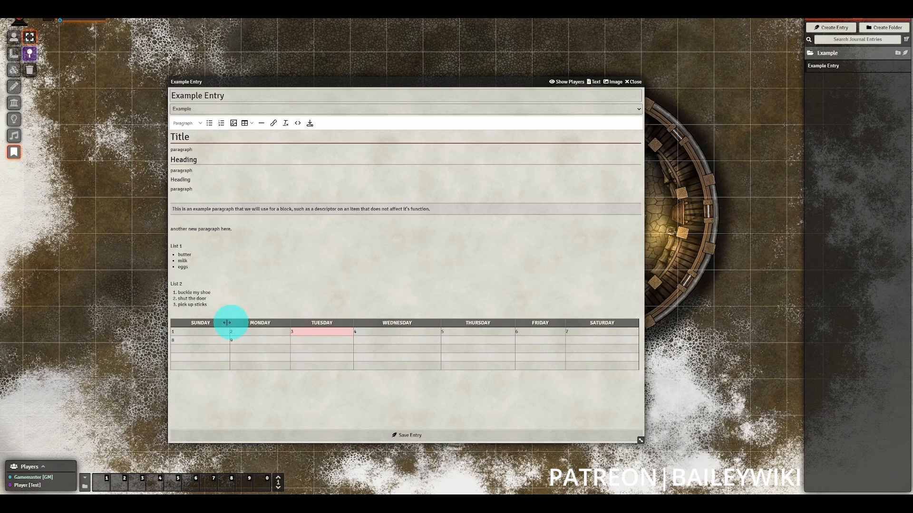
{"action": "left_click", "coordinate": [618, 323]}
{"action": "left_click", "coordinate": [492, 398]}
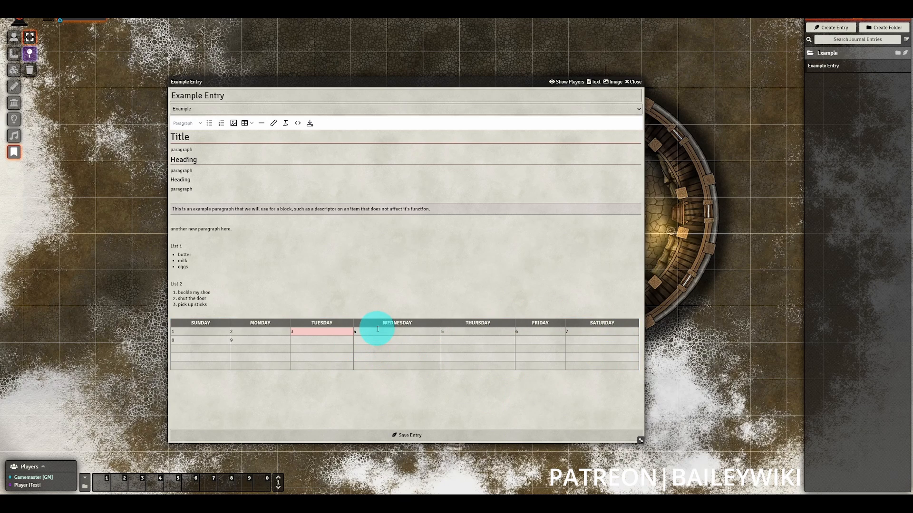
Insert two empty rows between the weekday header and the first numbered row, and delete both.
{"action": "left_click", "coordinate": [198, 336]}
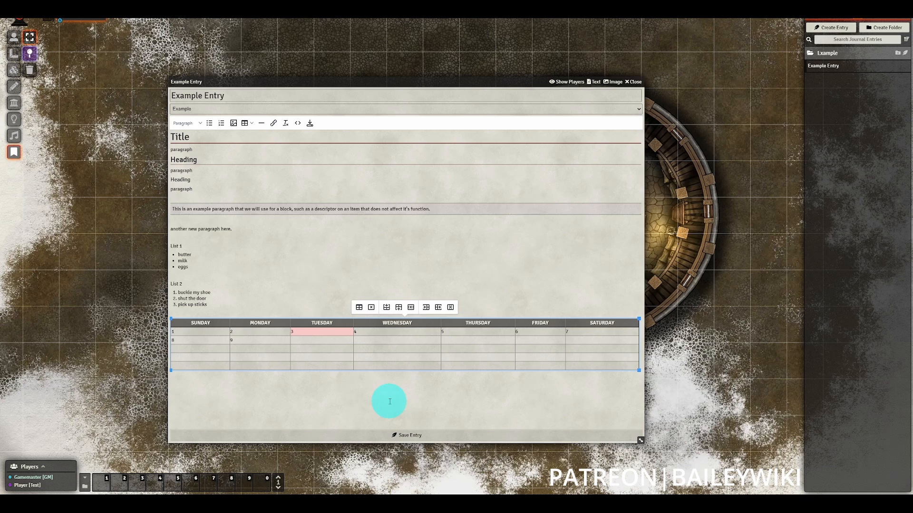
{"action": "left_click", "coordinate": [387, 311]}
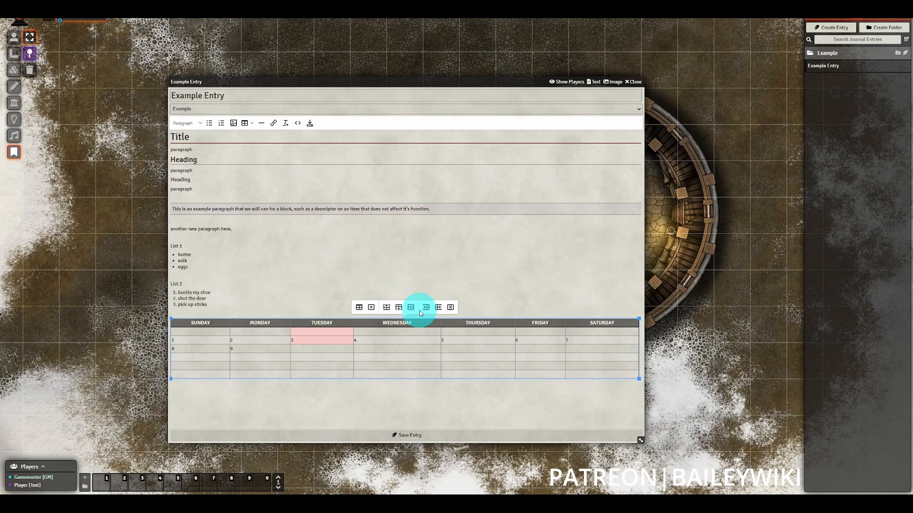
{"action": "left_click", "coordinate": [401, 309]}
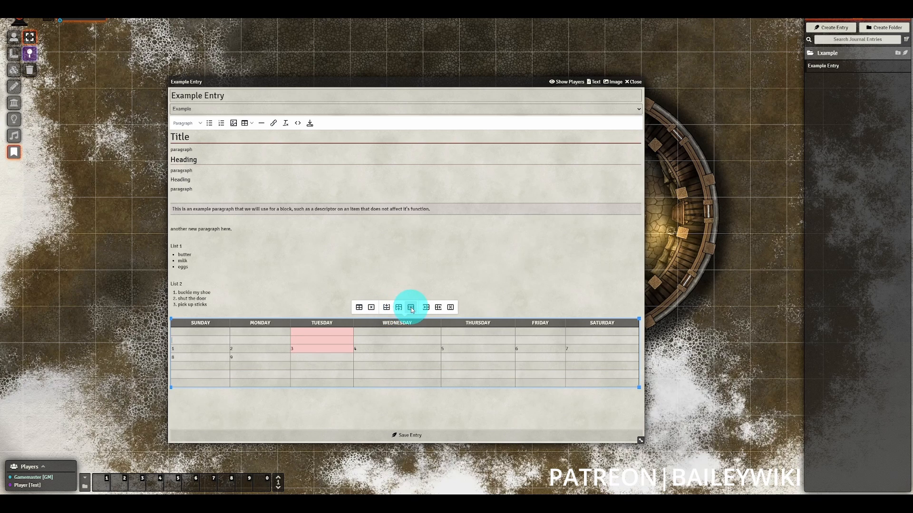
{"action": "left_click", "coordinate": [412, 310]}
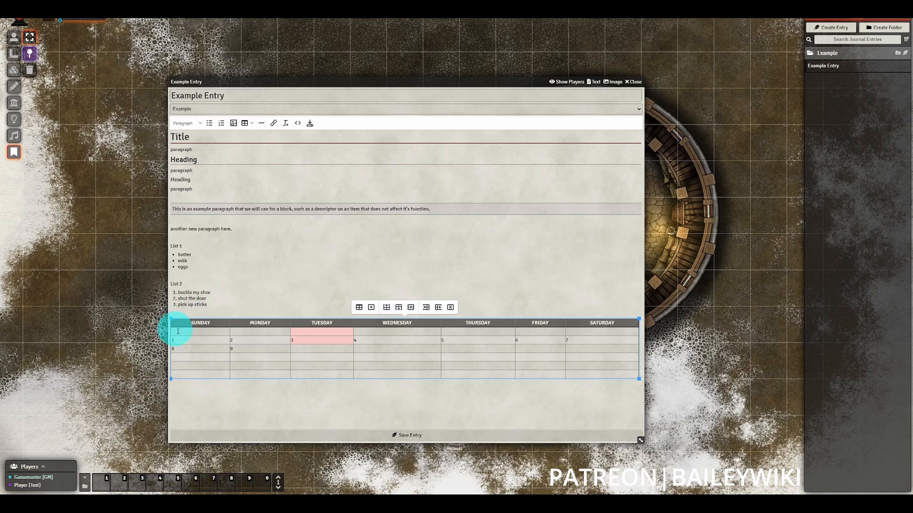
{"action": "left_click", "coordinate": [410, 308]}
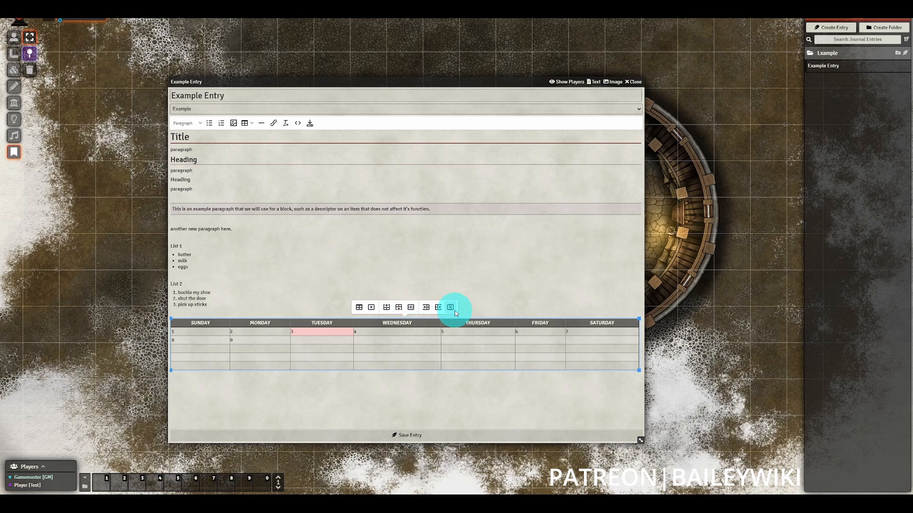
Place the text cursor on the empty line below the calendar table.
{"action": "left_click", "coordinate": [363, 407]}
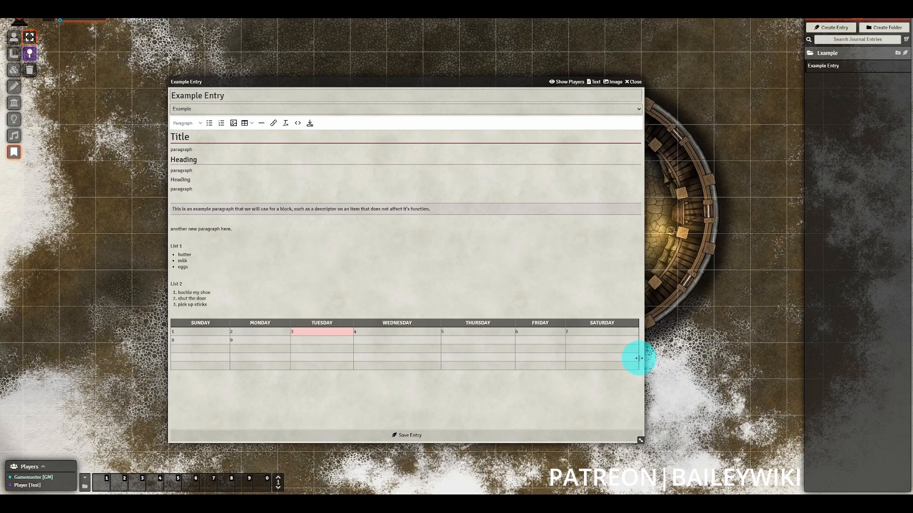
{"action": "left_click", "coordinate": [618, 355]}
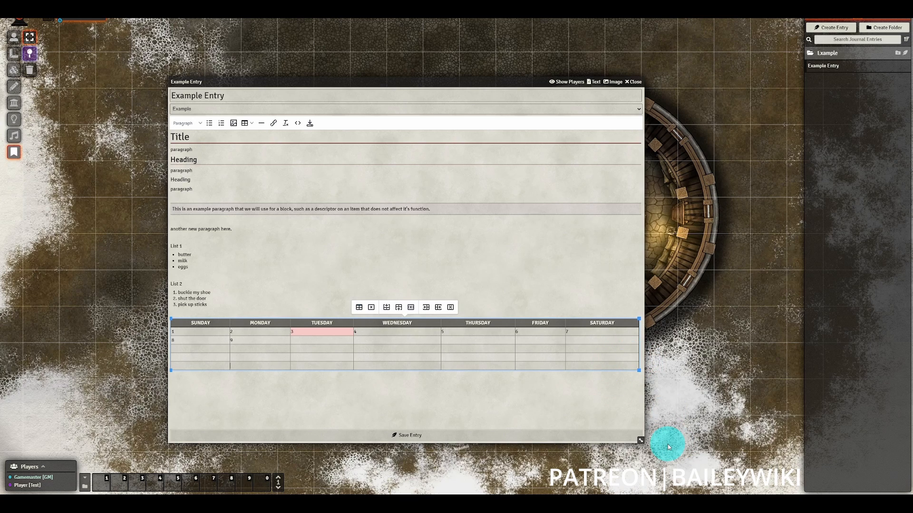
{"action": "left_click", "coordinate": [221, 390]}
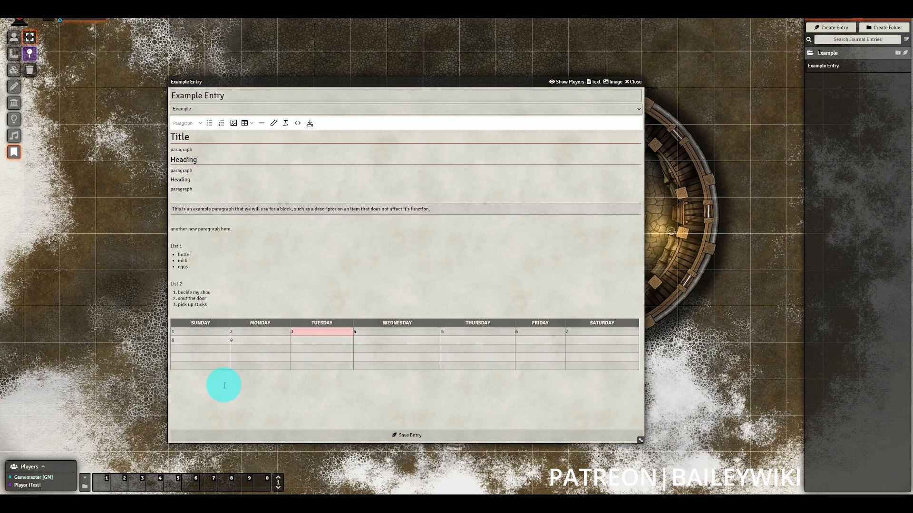
{"action": "left_click", "coordinate": [223, 385]}
{"action": "left_click", "coordinate": [223, 386]}
{"action": "left_click", "coordinate": [224, 386]}
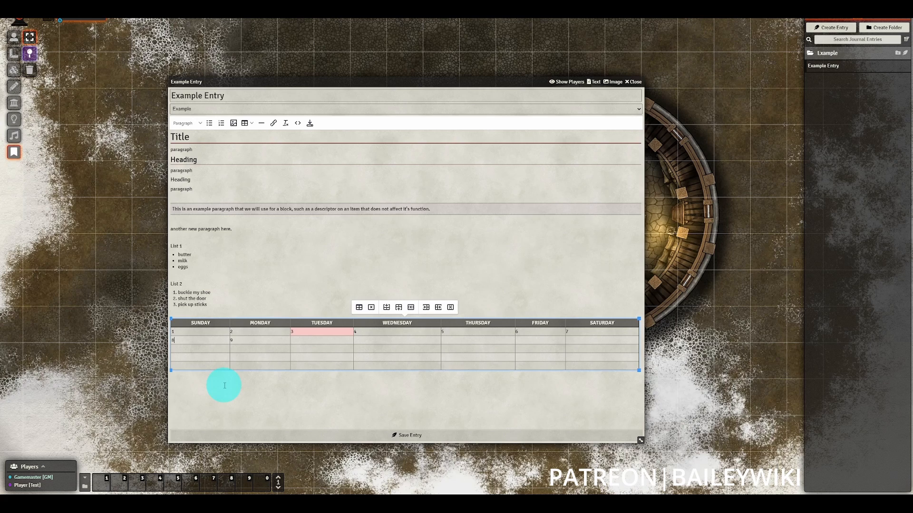
{"action": "left_click", "coordinate": [224, 386]}
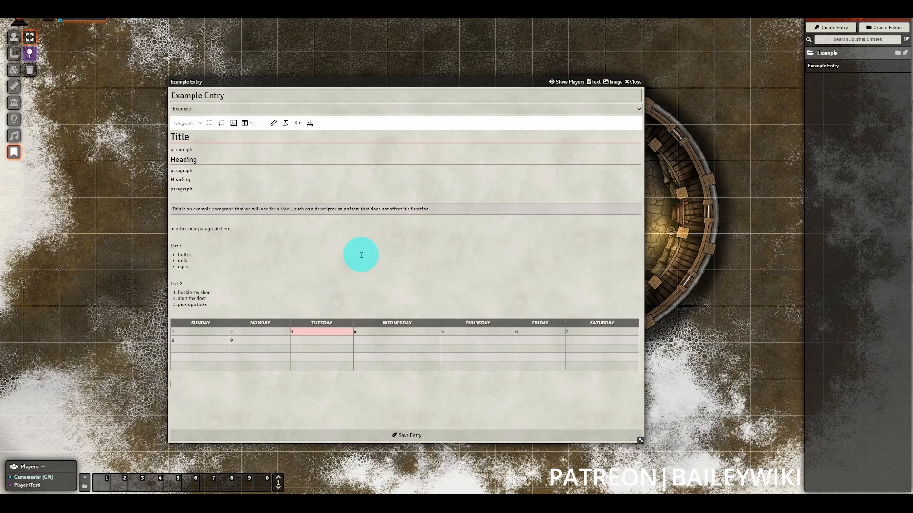
Insert a horizontal line below the calendar table and enter the text "This is a new area" beneath it.
{"action": "left_click", "coordinate": [261, 124]}
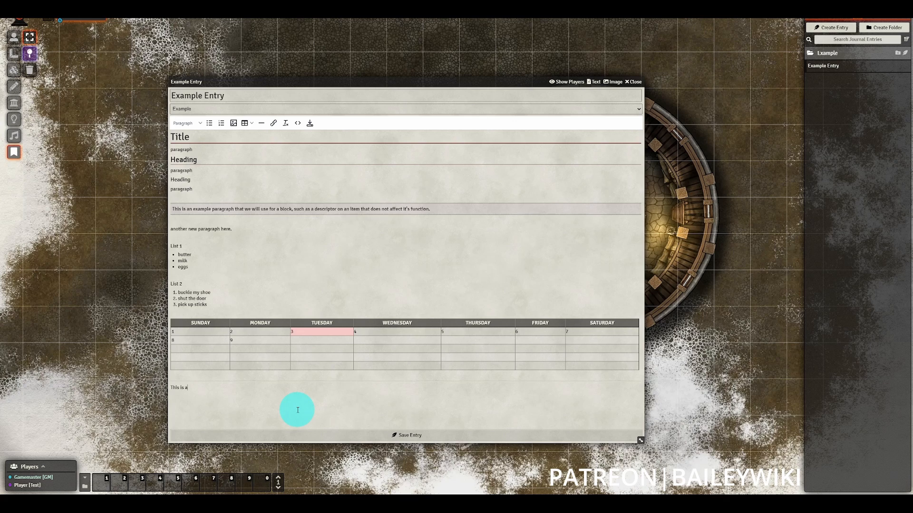
{"action": "type", "text": "area"}
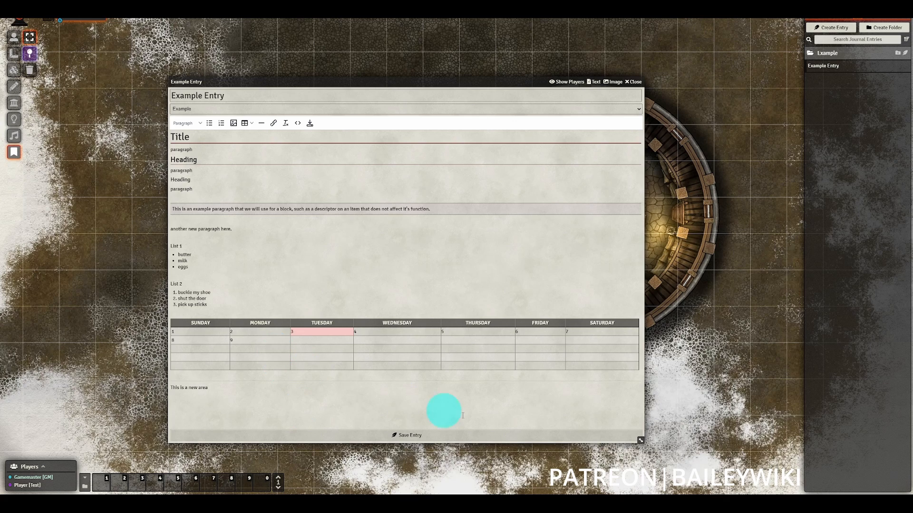
Replace the horizontal line above "This is a new area" with an empty line and insert a horizontal line below that text.
{"action": "left_click", "coordinate": [181, 376]}
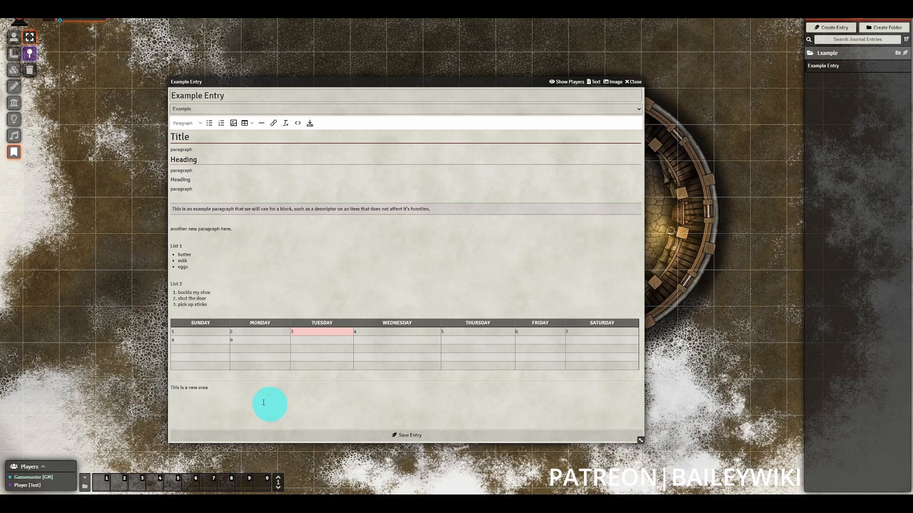
{"action": "key", "text": "Delete"}
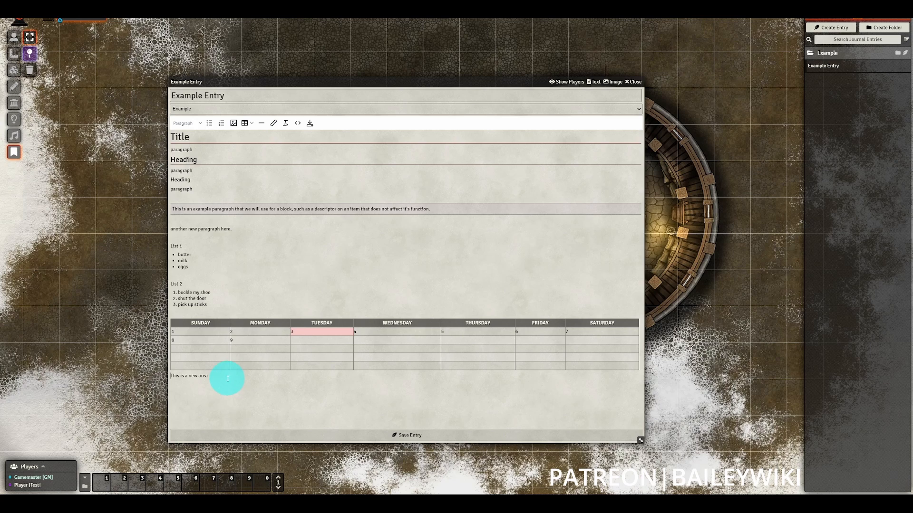
{"action": "key", "text": "Return"}
{"action": "left_click", "coordinate": [172, 376]}
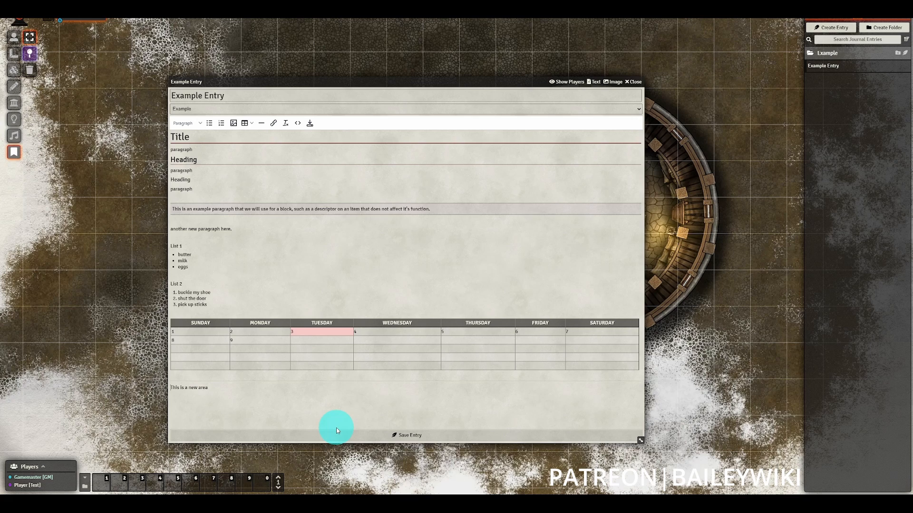
{"action": "left_click", "coordinate": [261, 123]}
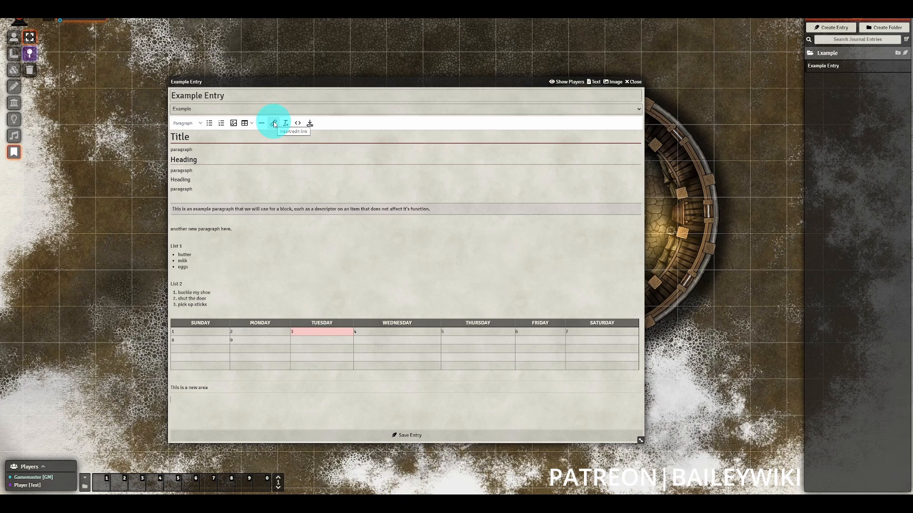
{"action": "left_click_drag", "start_coordinate": [230, 387], "coordinate": [164, 387]}
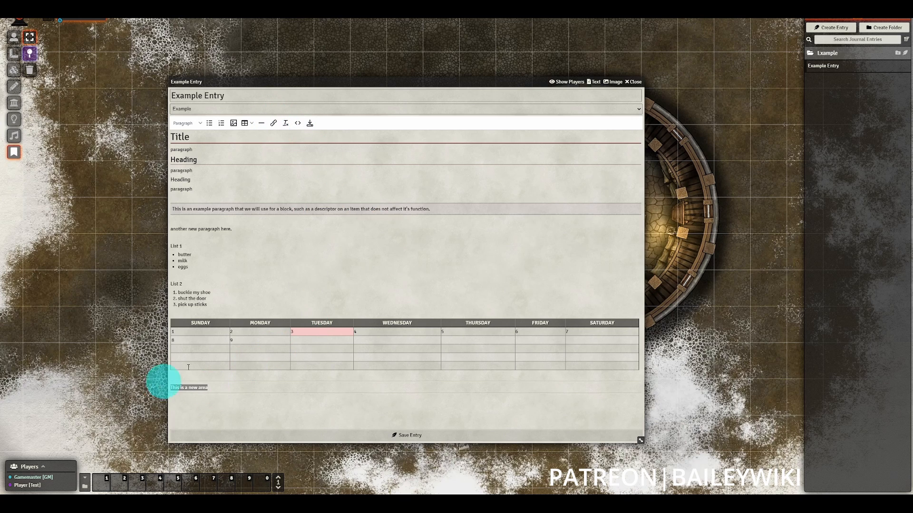
{"action": "left_click", "coordinate": [273, 123]}
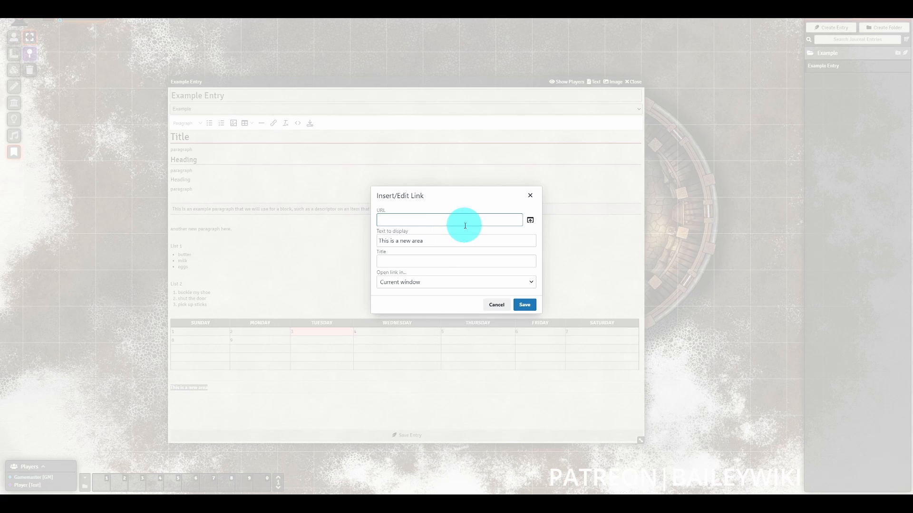
{"action": "left_click", "coordinate": [442, 239]}
{"action": "left_click_drag", "start_coordinate": [442, 240], "coordinate": [285, 248]}
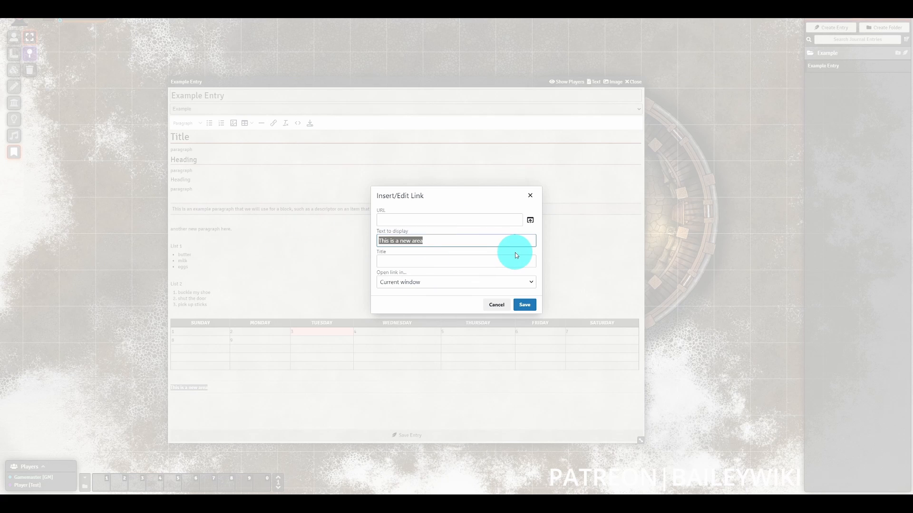
{"action": "left_click", "coordinate": [416, 219]}
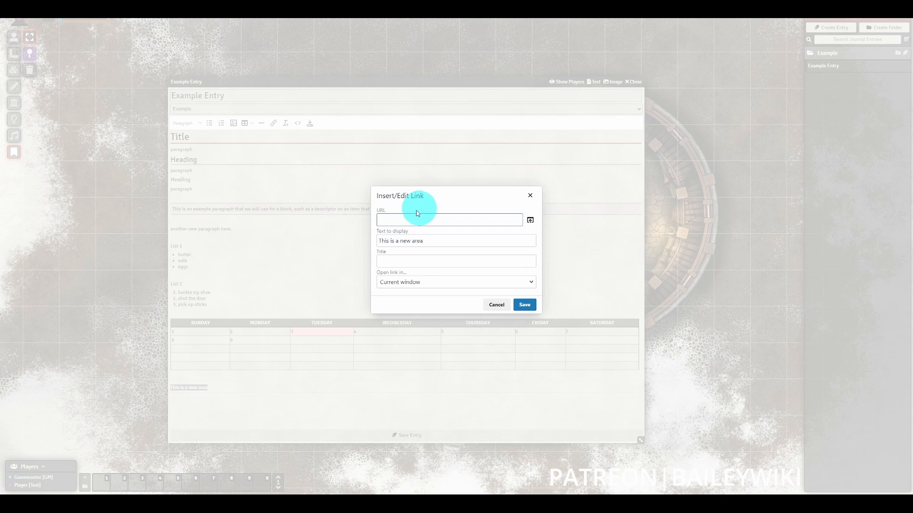
{"action": "type", "text": "https://www.youtube.com/c/Baileywiki"}
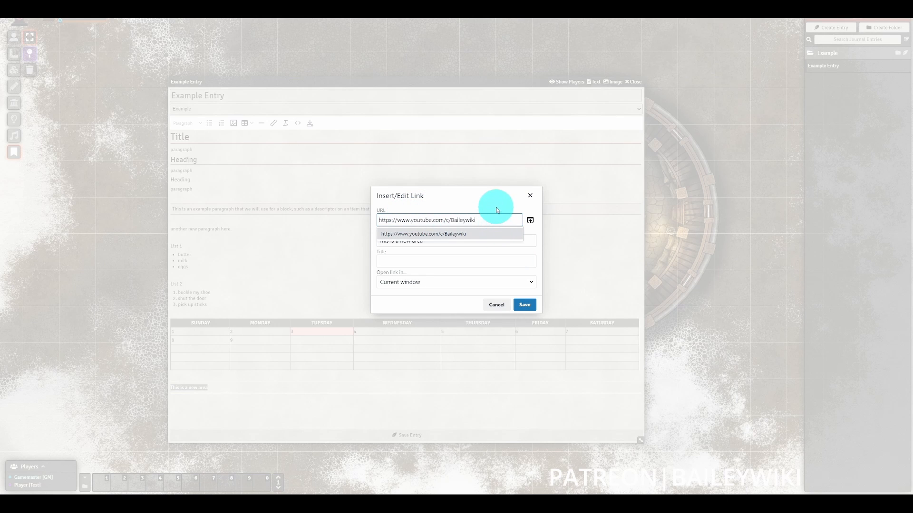
{"action": "left_click", "coordinate": [482, 259]}
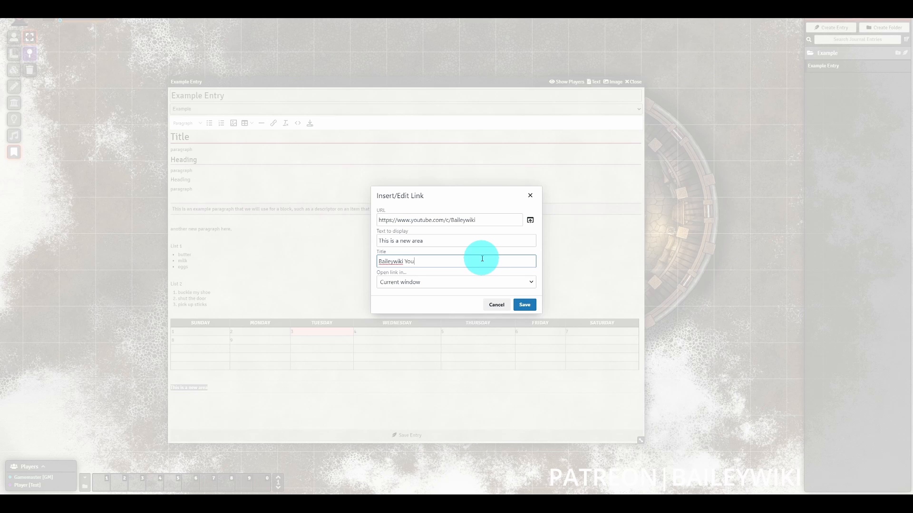
{"action": "left_click", "coordinate": [467, 283]}
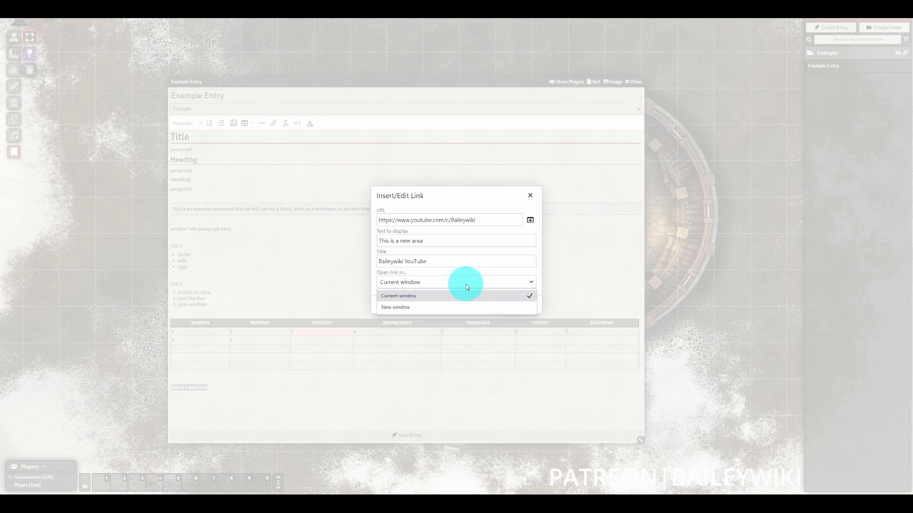
{"action": "left_click", "coordinate": [450, 307]}
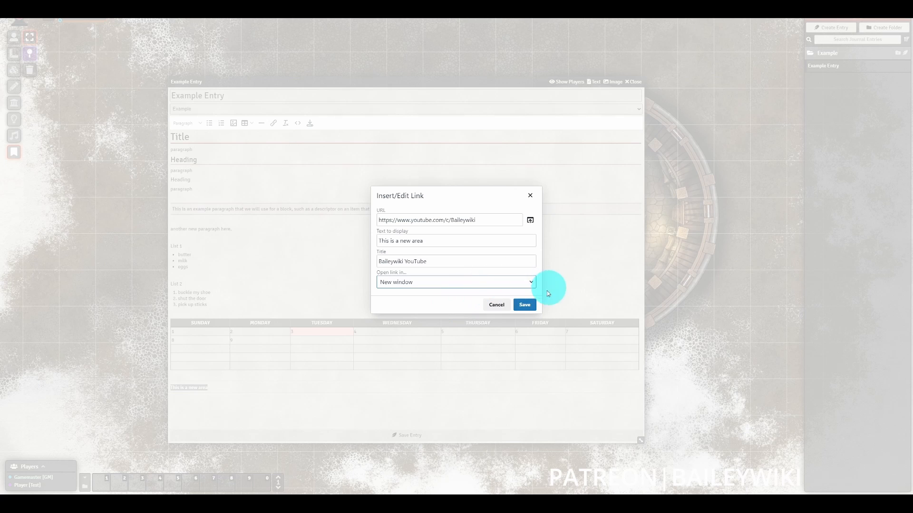
{"action": "left_click", "coordinate": [525, 305]}
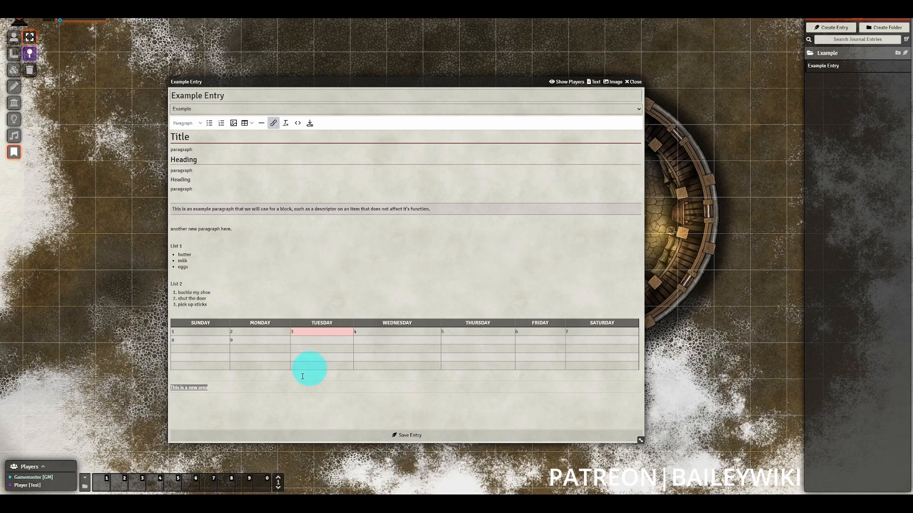
Save the entry and test the "This is a new area" link by opening its page and returning to the entry.
{"action": "left_click_drag", "start_coordinate": [193, 390], "coordinate": [337, 387]}
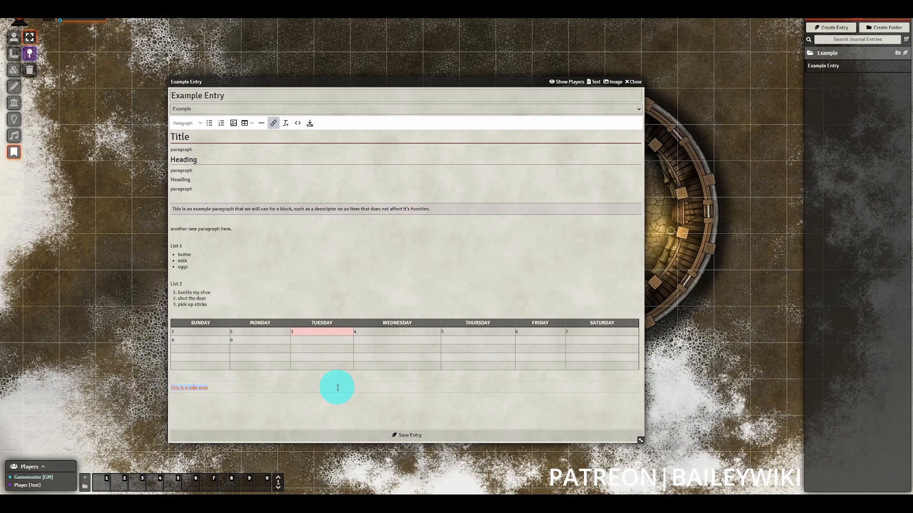
{"action": "left_click", "coordinate": [331, 405]}
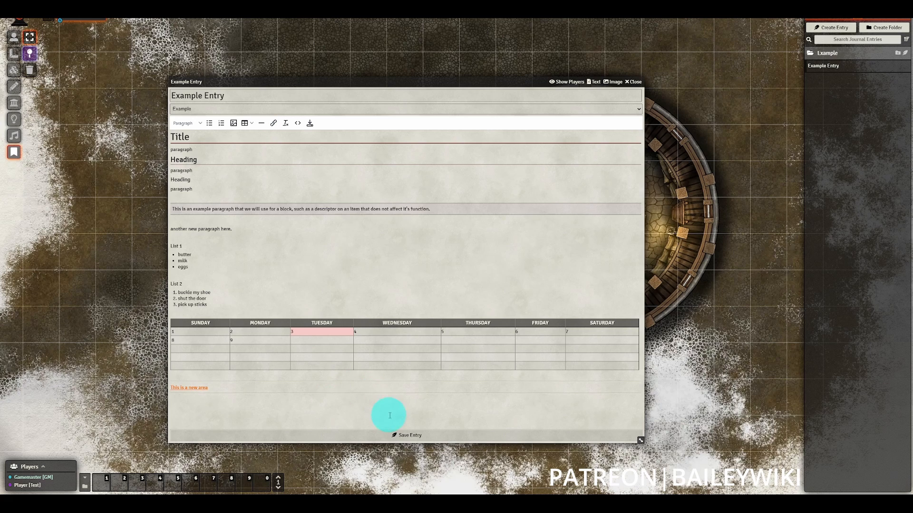
{"action": "left_click", "coordinate": [391, 432]}
{"action": "left_click", "coordinate": [189, 375]}
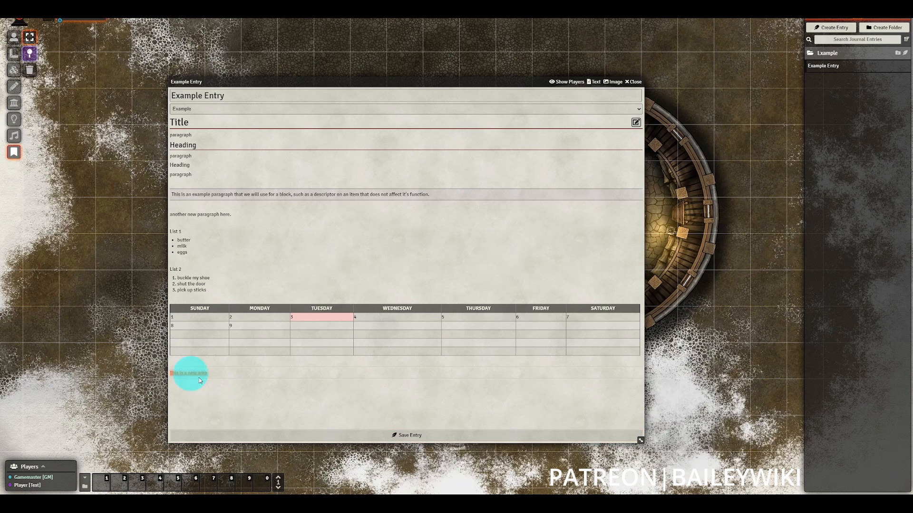
{"action": "left_click", "coordinate": [159, 434]}
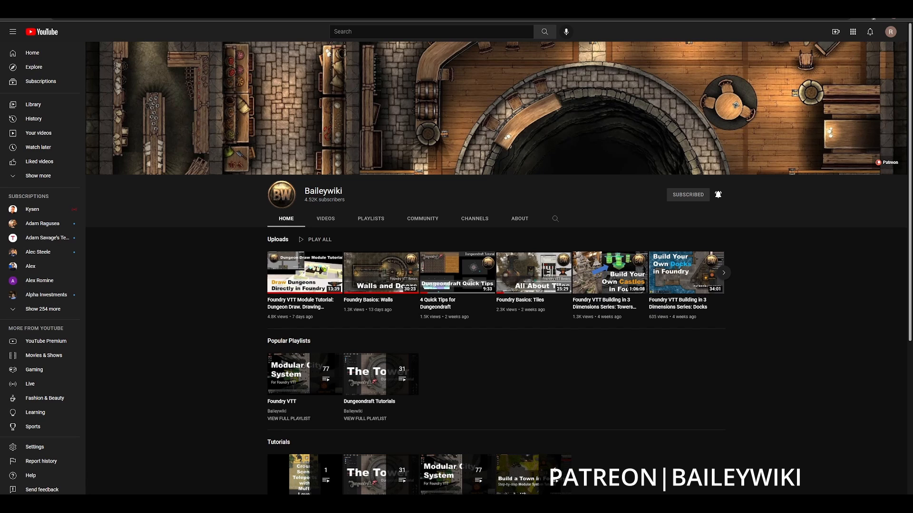
{"action": "left_click", "coordinate": [871, 6]}
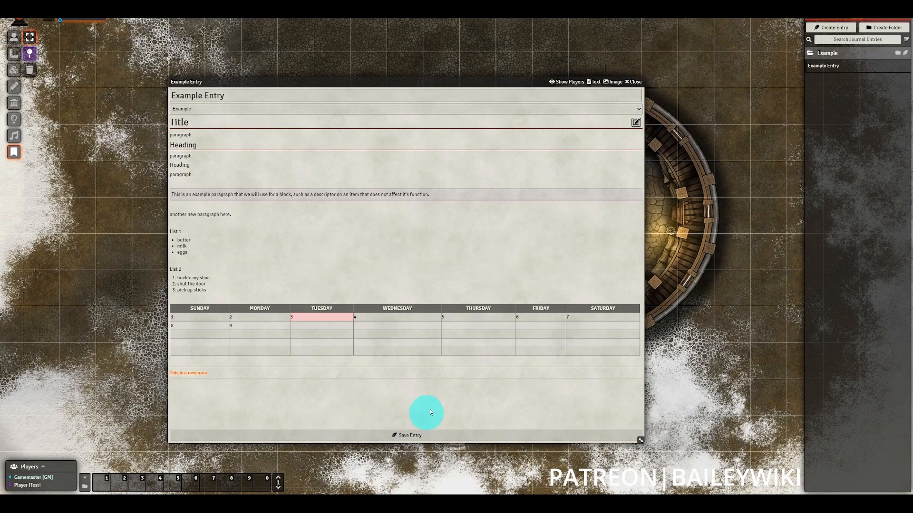
Edit the entry again and clear the formatting of everything from the title down to the end of List 2.
{"action": "left_click", "coordinate": [635, 124]}
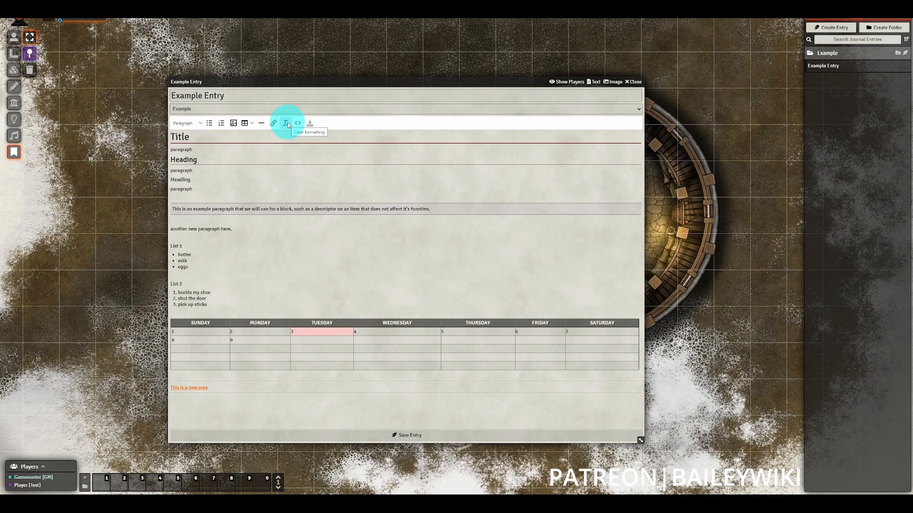
{"action": "left_click_drag", "start_coordinate": [217, 387], "coordinate": [106, 387]}
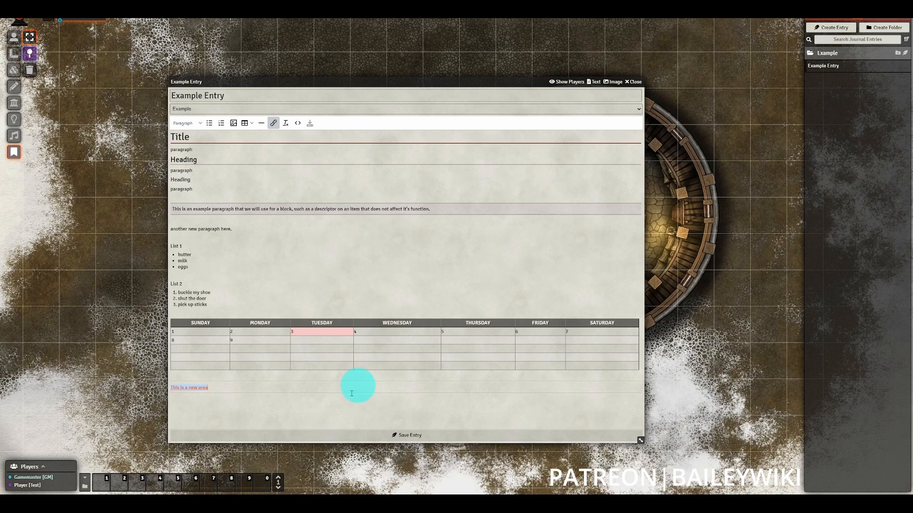
{"action": "left_click", "coordinate": [257, 280]}
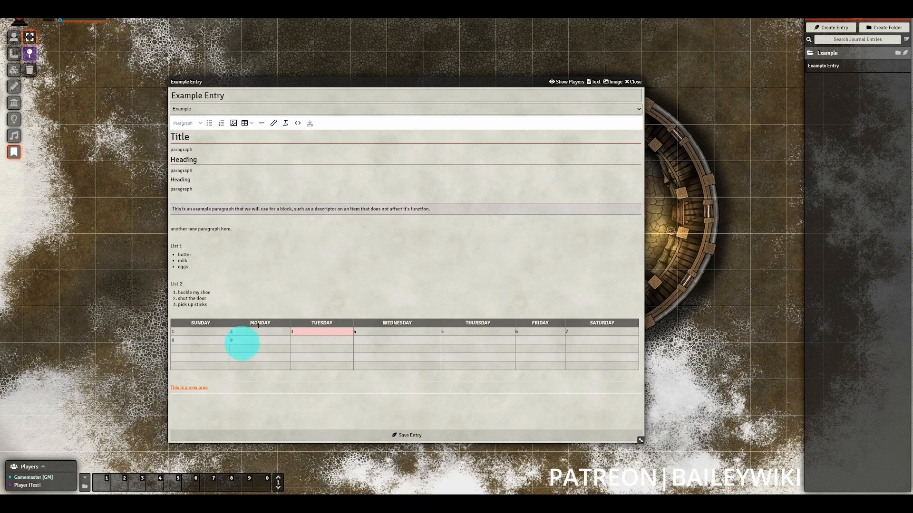
{"action": "left_click_drag", "start_coordinate": [218, 302], "coordinate": [164, 138]}
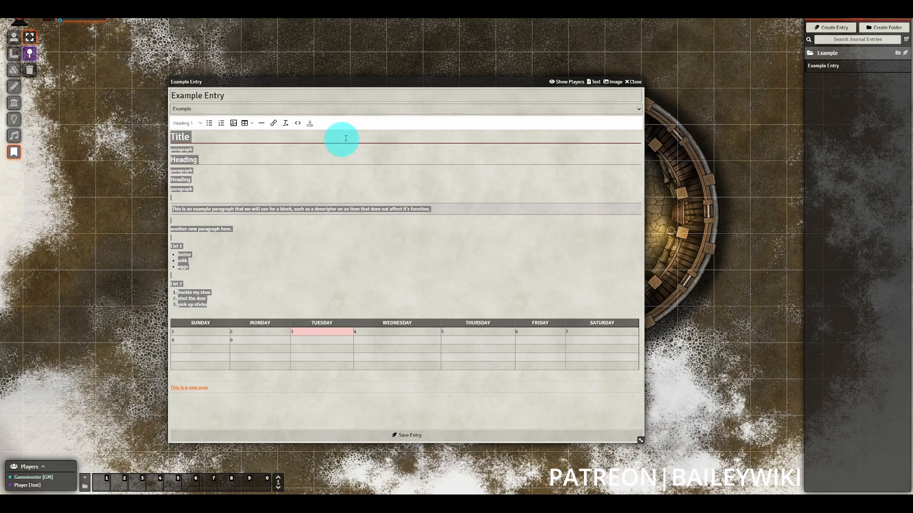
{"action": "left_click", "coordinate": [285, 124]}
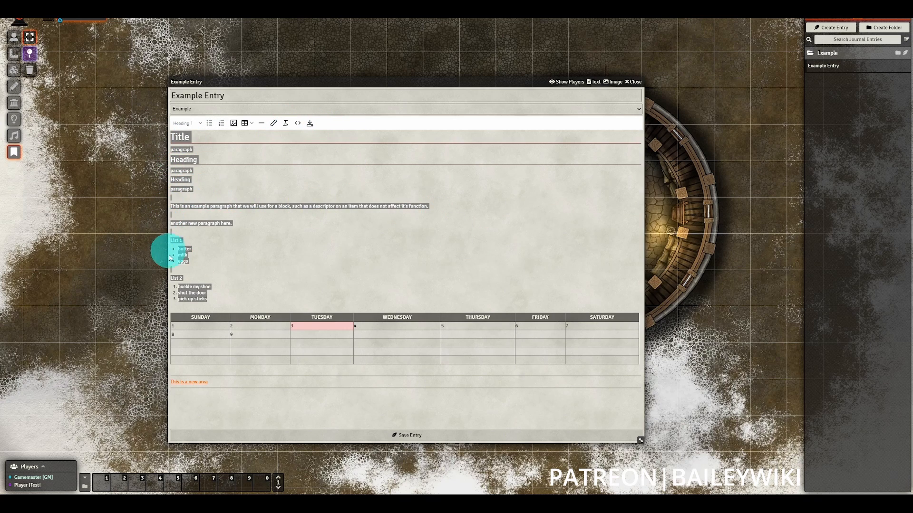
Make most of the example paragraph bold and clear its formatting again.
{"action": "left_click", "coordinate": [217, 208]}
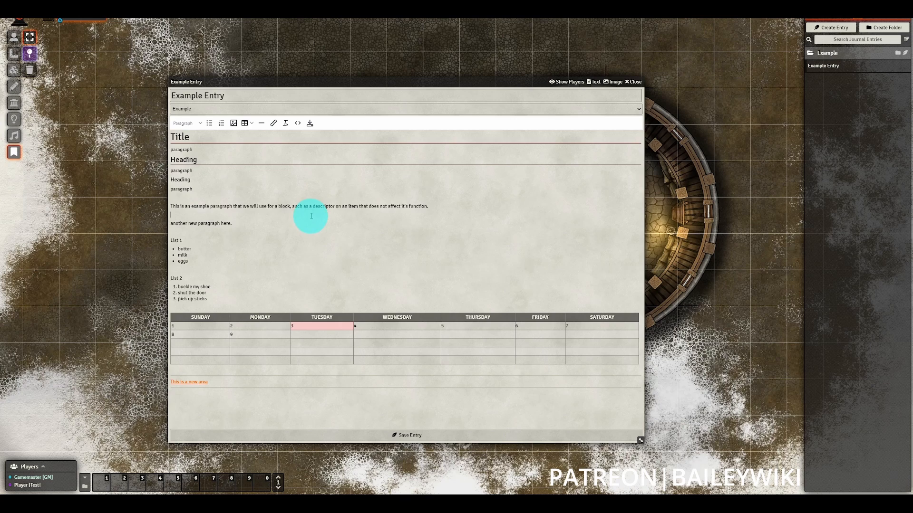
{"action": "triple_click", "coordinate": [208, 208]}
{"action": "key", "text": "ctrl+b"}
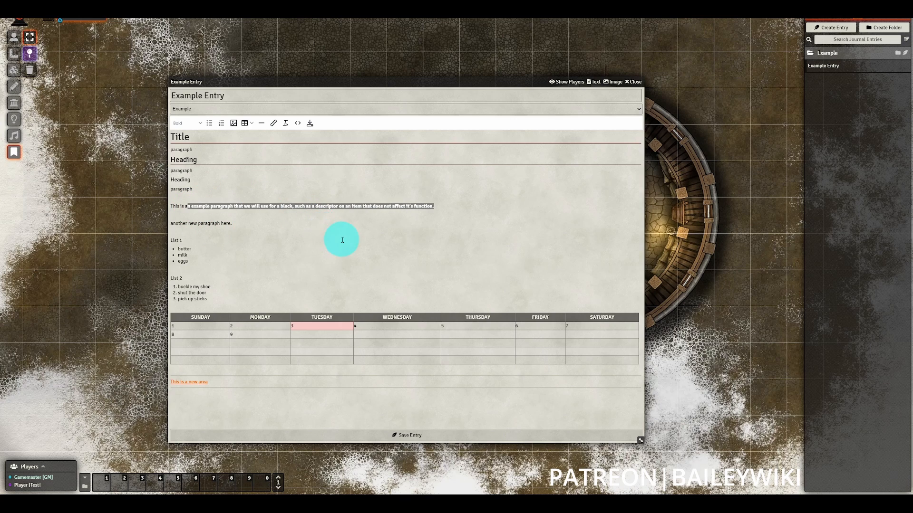
{"action": "left_click", "coordinate": [306, 232]}
{"action": "left_click_drag", "start_coordinate": [446, 206], "coordinate": [176, 207]}
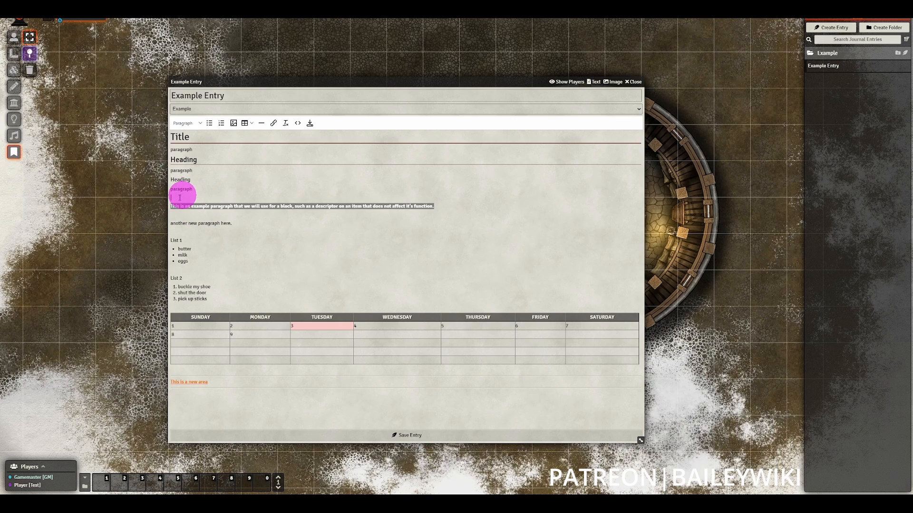
{"action": "left_click", "coordinate": [285, 123]}
{"action": "left_click", "coordinate": [271, 227]}
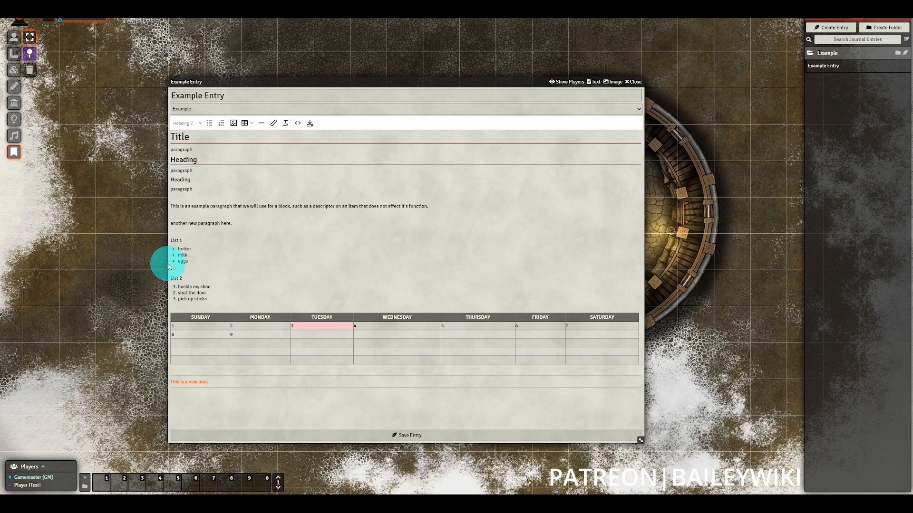
{"action": "left_click", "coordinate": [186, 252]}
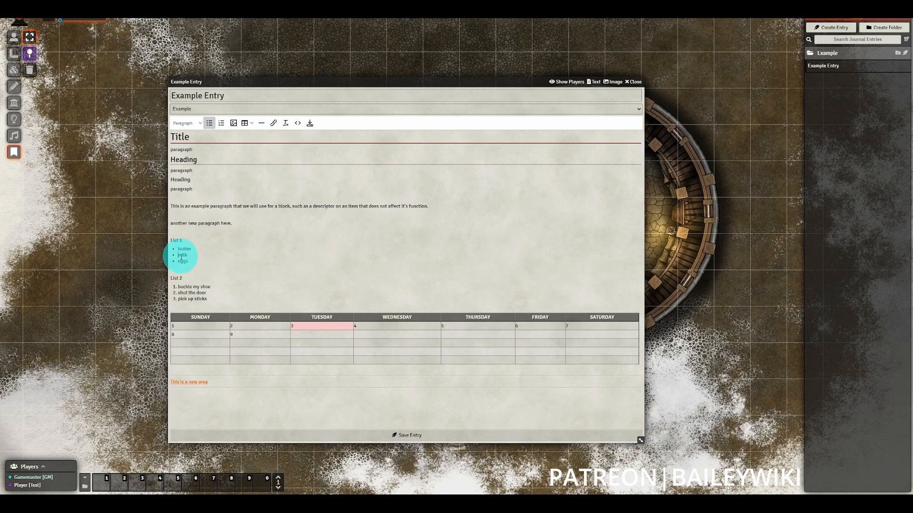
{"action": "left_click", "coordinate": [194, 294]}
{"action": "left_click", "coordinate": [183, 230]}
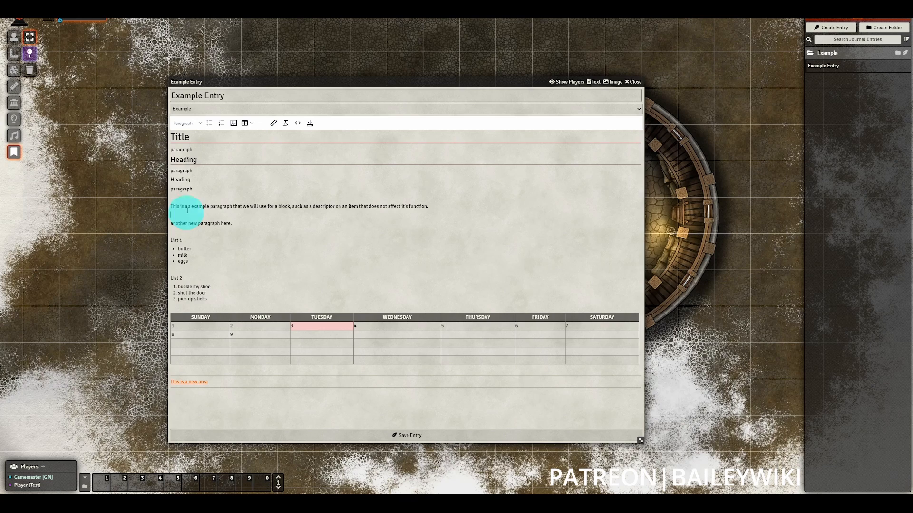
{"action": "left_click", "coordinate": [182, 179]}
{"action": "left_click", "coordinate": [185, 189]}
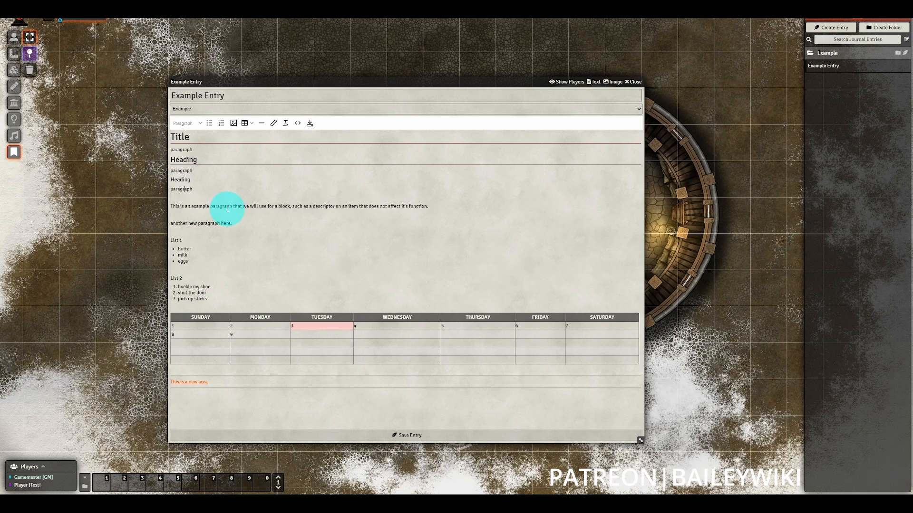
Open the entry's source code and examine the heading and paragraph tags at its beginning.
{"action": "left_click_drag", "start_coordinate": [231, 207], "coordinate": [295, 209]}
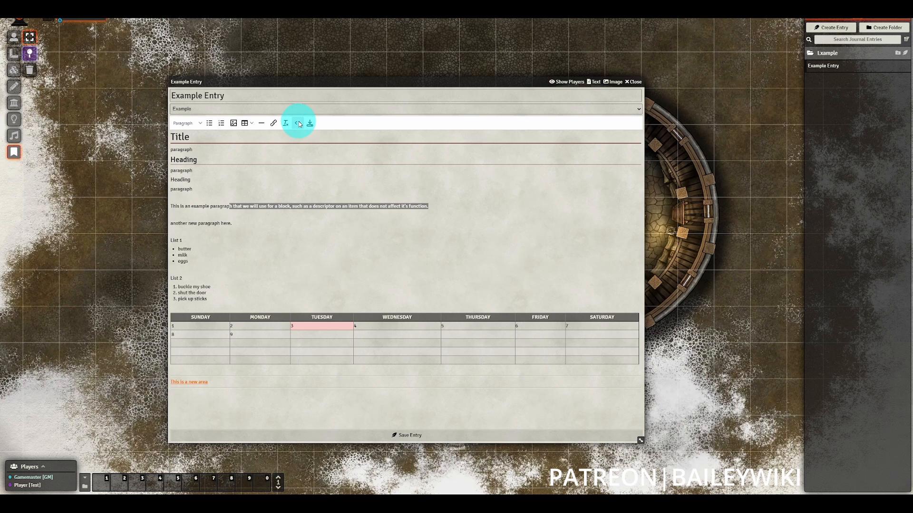
{"action": "left_click", "coordinate": [305, 189]}
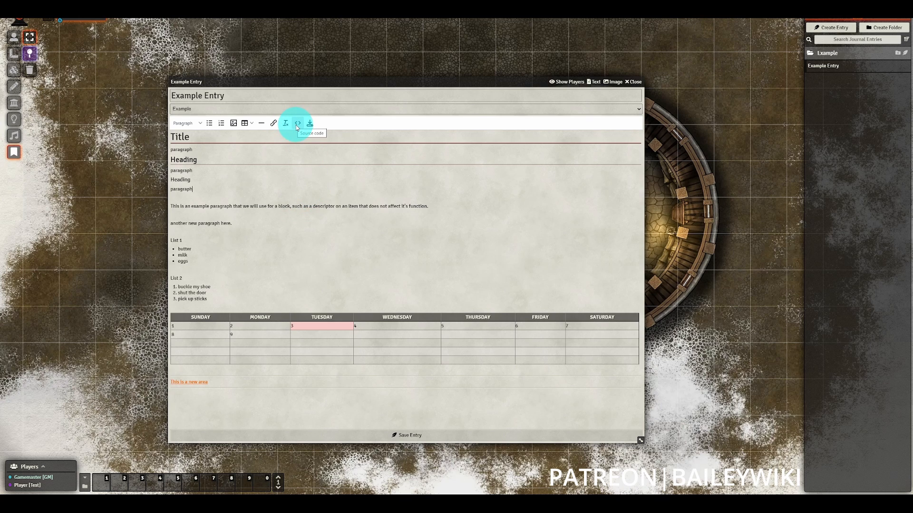
{"action": "left_click", "coordinate": [297, 124]}
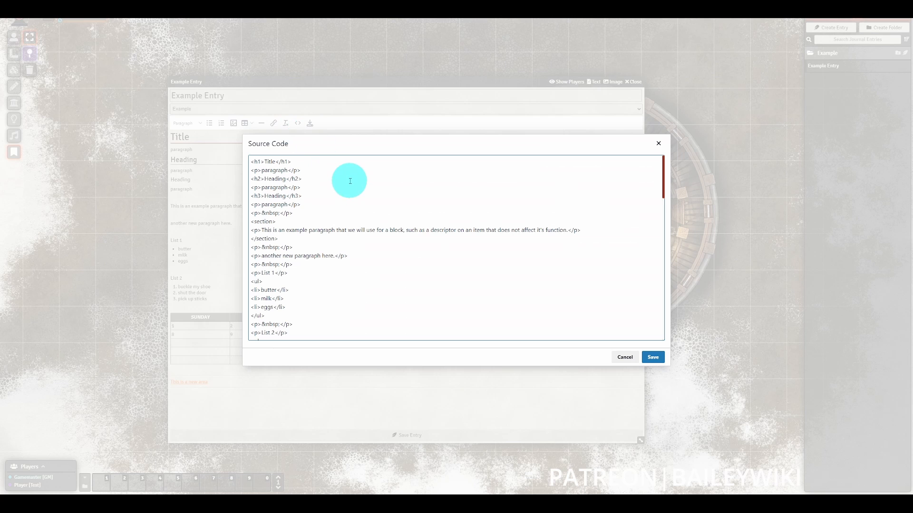
{"action": "left_click", "coordinate": [502, 139]}
{"action": "scroll", "coordinate": [495, 245], "scroll_direction": "up", "scroll_amount": 2}
{"action": "scroll", "coordinate": [526, 287], "scroll_direction": "up", "scroll_amount": 20}
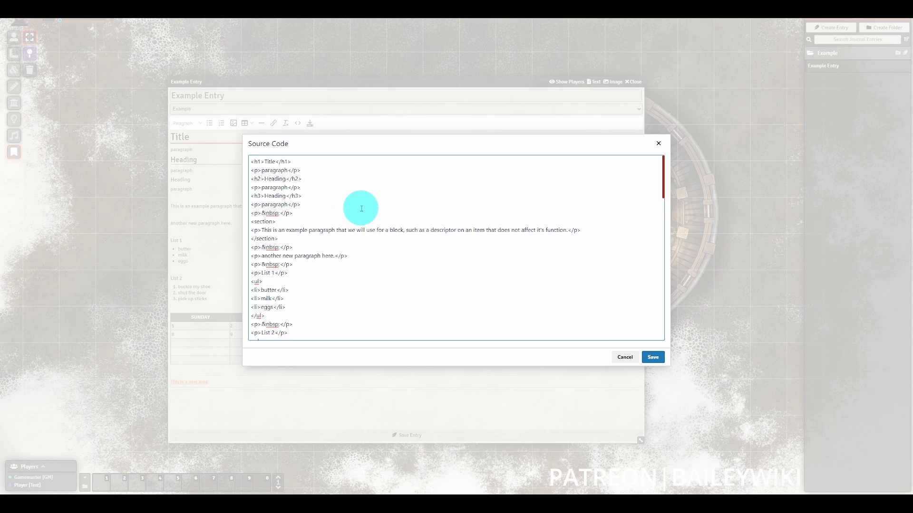
{"action": "left_click", "coordinate": [254, 161]}
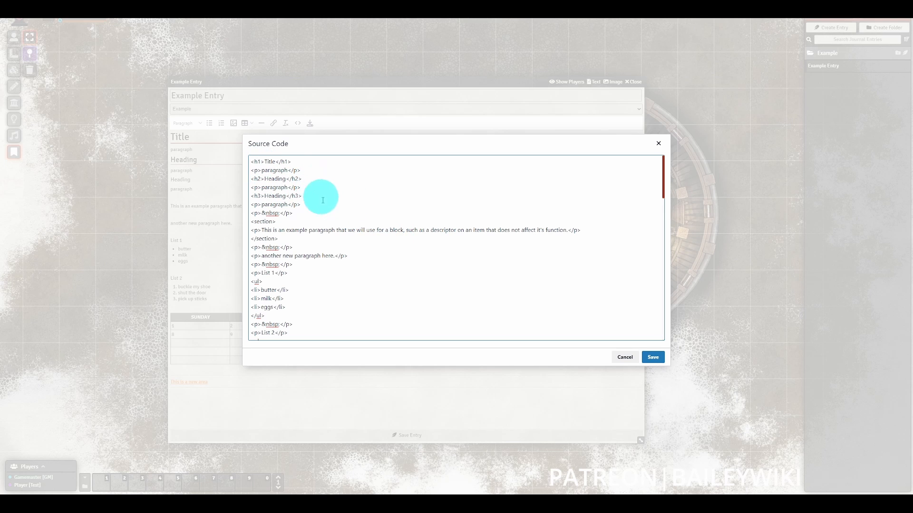
Examine the source code of the lists, calendar table and YouTube link, and close it without saving.
{"action": "scroll", "coordinate": [322, 222], "scroll_direction": "down", "scroll_amount": 1}
{"action": "scroll", "coordinate": [407, 270], "scroll_direction": "down", "scroll_amount": 5}
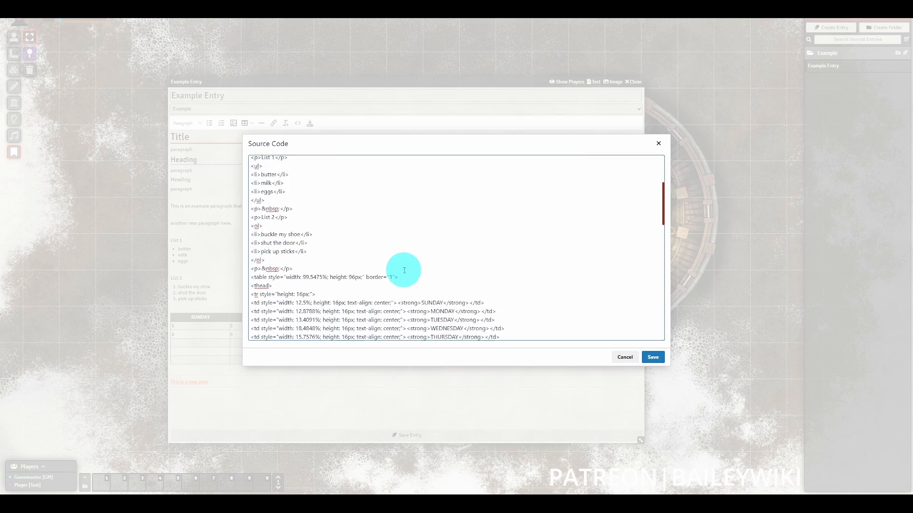
{"action": "scroll", "coordinate": [470, 279], "scroll_direction": "down", "scroll_amount": 3}
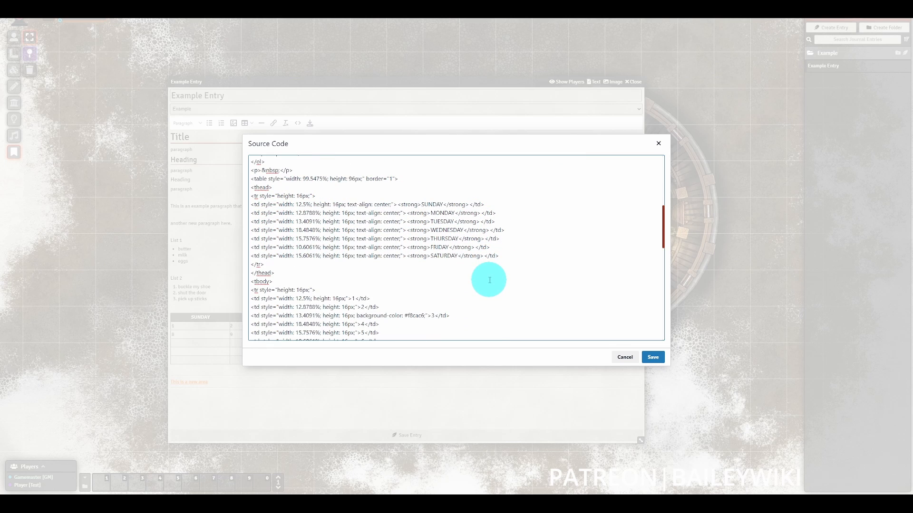
{"action": "scroll", "coordinate": [489, 280], "scroll_direction": "down", "scroll_amount": 4}
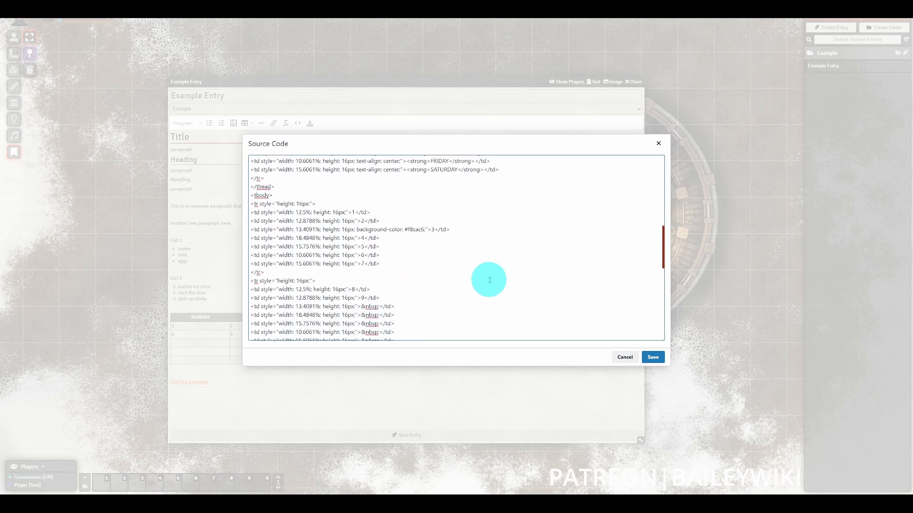
{"action": "scroll", "coordinate": [489, 281], "scroll_direction": "down", "scroll_amount": 6}
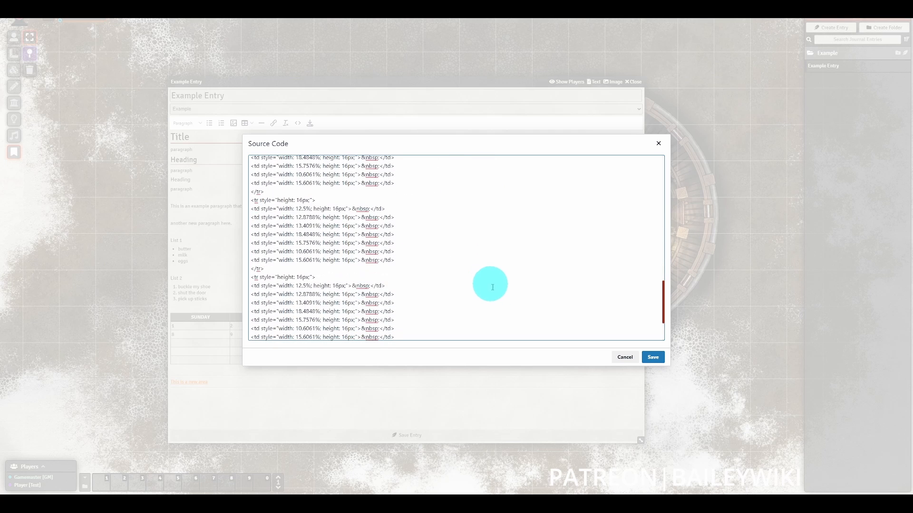
{"action": "scroll", "coordinate": [499, 299], "scroll_direction": "down", "scroll_amount": 3}
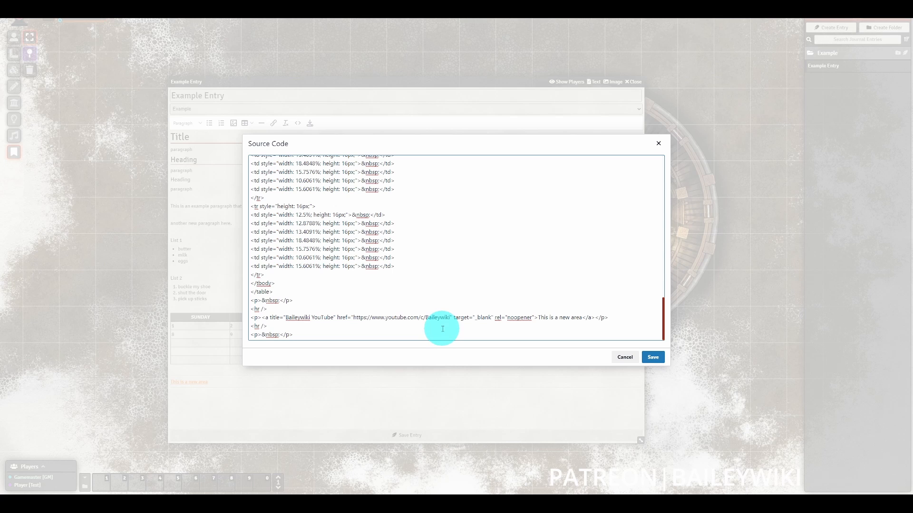
{"action": "scroll", "coordinate": [442, 328], "scroll_direction": "up", "scroll_amount": 10}
{"action": "scroll", "coordinate": [442, 329], "scroll_direction": "up", "scroll_amount": 6}
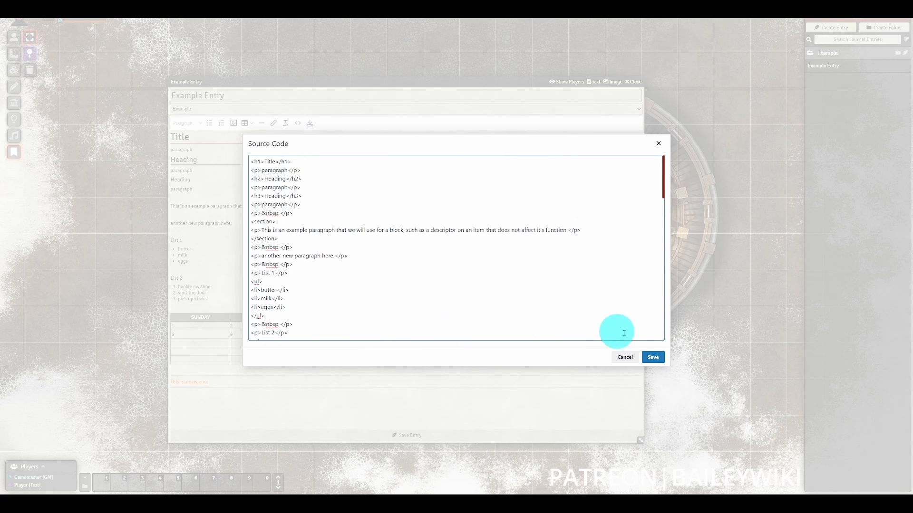
{"action": "left_click", "coordinate": [624, 356]}
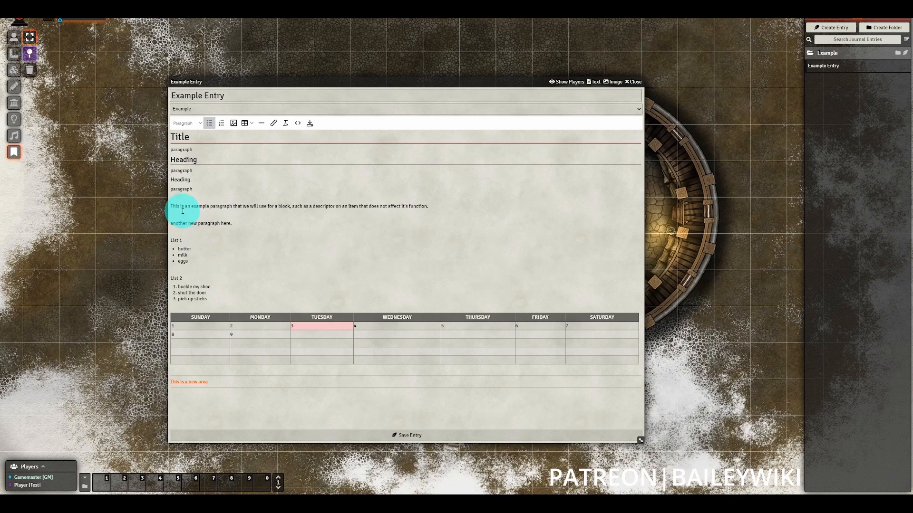
Change the example paragraph's block format to Div.
{"action": "left_click_drag", "start_coordinate": [171, 206], "coordinate": [396, 205]}
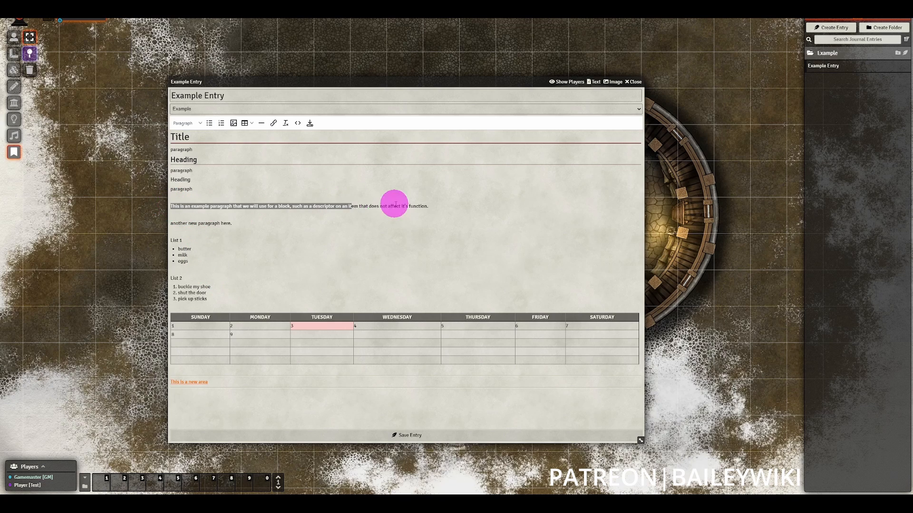
{"action": "left_click", "coordinate": [185, 123]}
{"action": "mouse_move", "coordinate": [187, 159]}
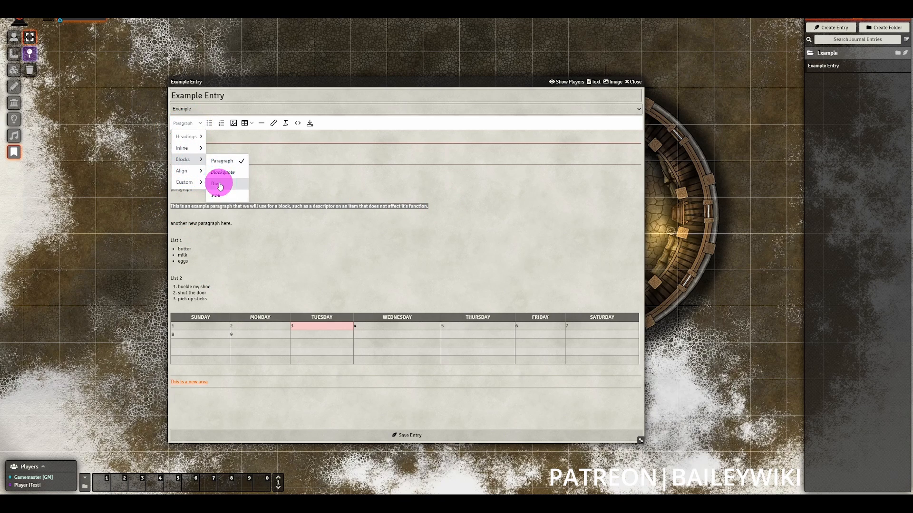
{"action": "left_click", "coordinate": [219, 183]}
Add style="color:blue;" to the example paragraph's div tag in the source code and save the code.
{"action": "left_click", "coordinate": [298, 124]}
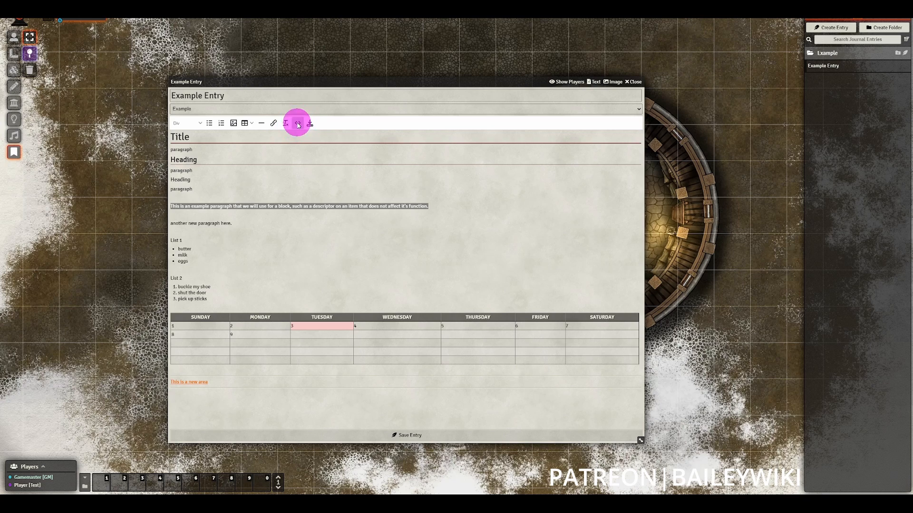
{"action": "left_click", "coordinate": [261, 231]}
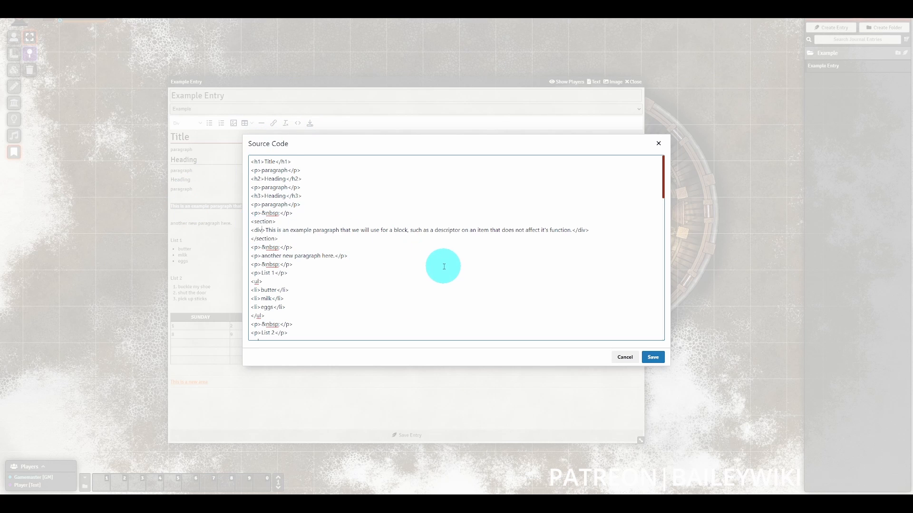
{"action": "type", "text": "style="}
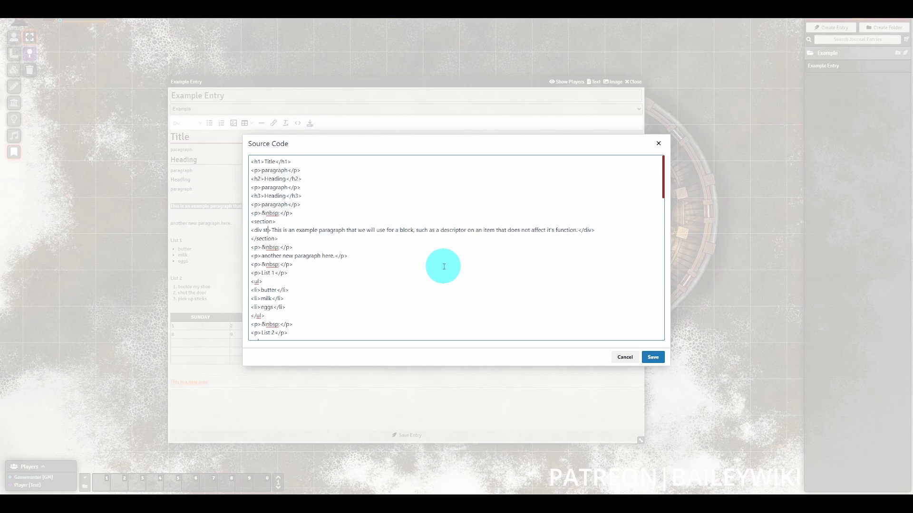
{"action": "type", "text": "\"color:b"}
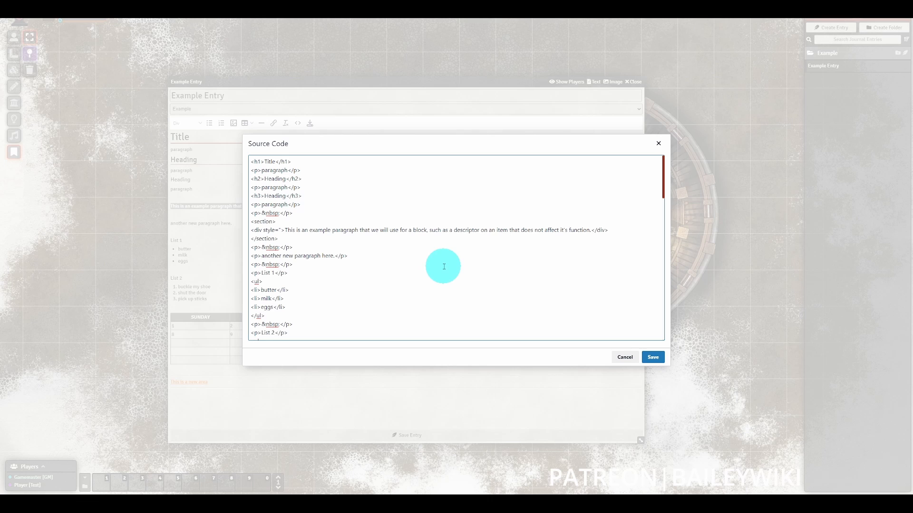
{"action": "type", "text": "lue\""}
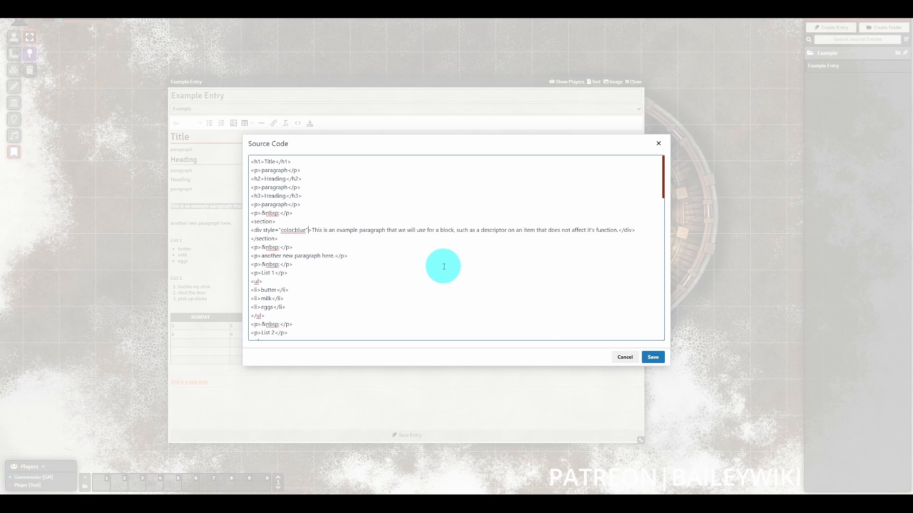
{"action": "type", "text": ";"}
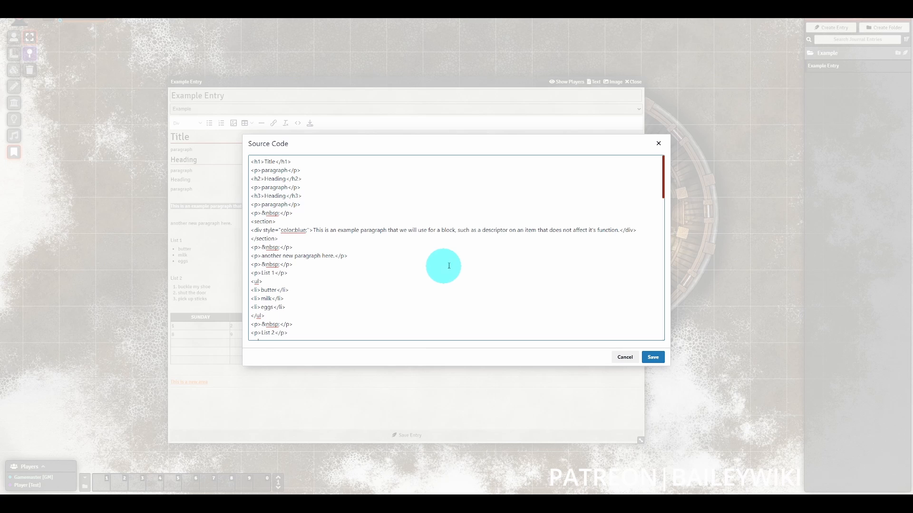
{"action": "left_click", "coordinate": [652, 357]}
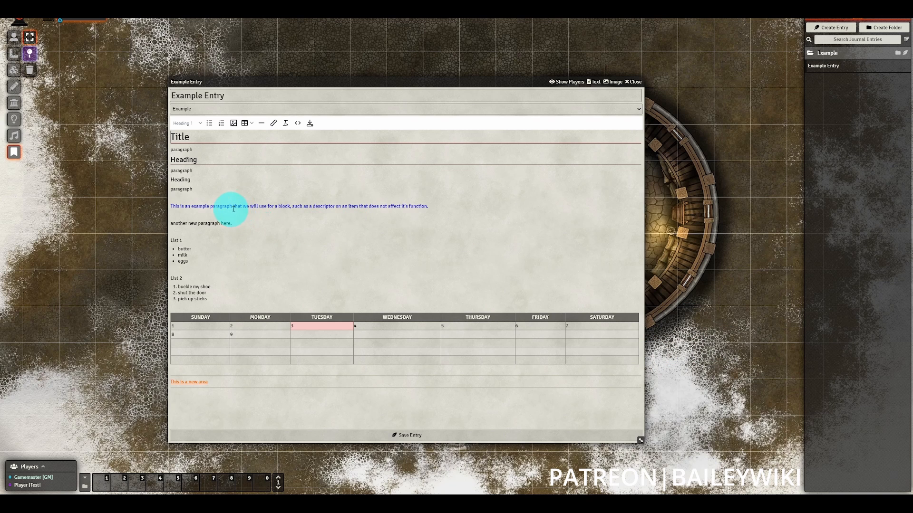
Reopen the source code to review the styled div and the table markup, and close it without saving.
{"action": "left_click", "coordinate": [438, 210]}
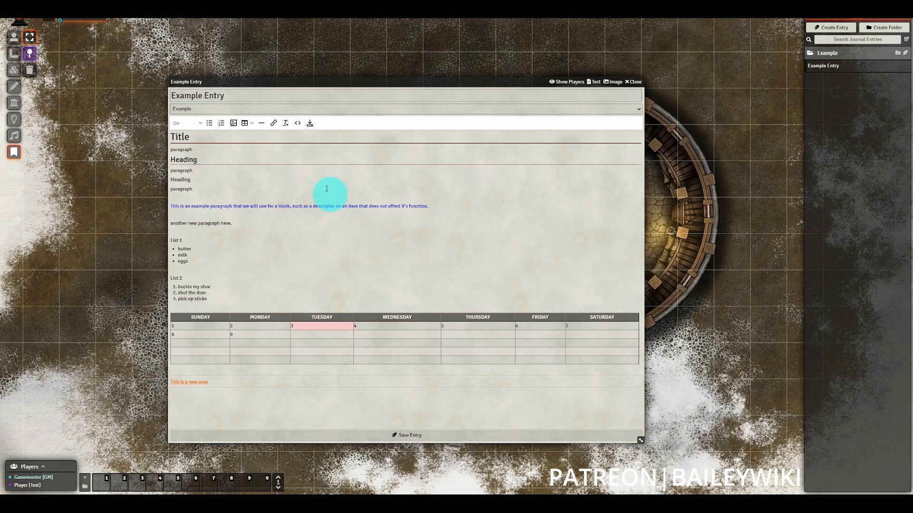
{"action": "left_click", "coordinate": [298, 123]}
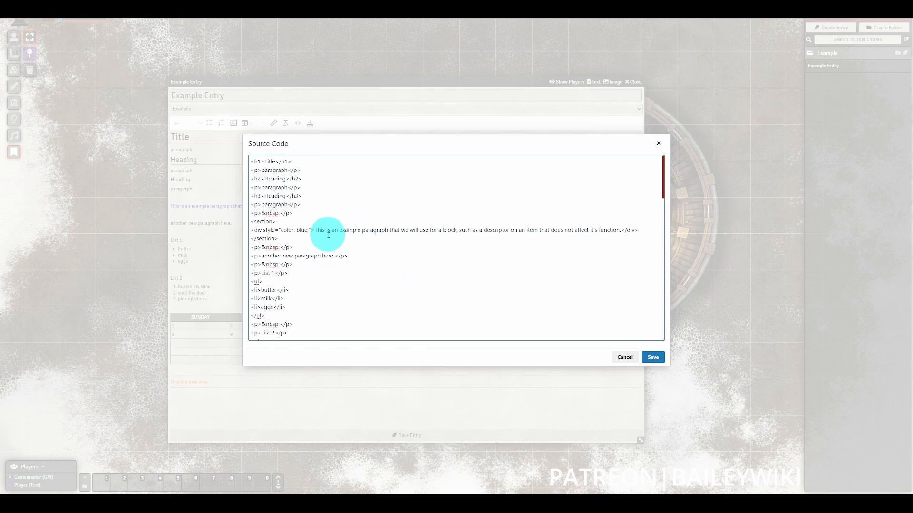
{"action": "scroll", "coordinate": [362, 265], "scroll_direction": "down", "scroll_amount": 5}
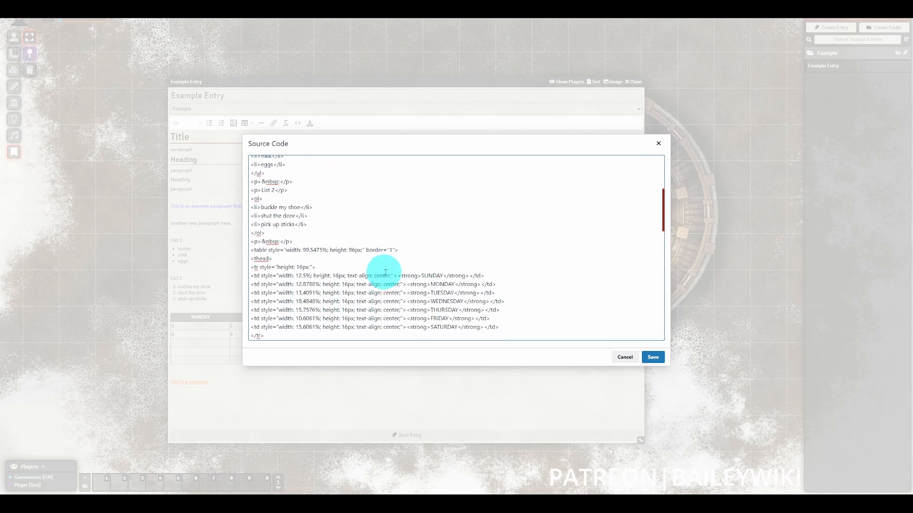
{"action": "scroll", "coordinate": [385, 272], "scroll_direction": "up", "scroll_amount": 5}
{"action": "left_click", "coordinate": [624, 357]}
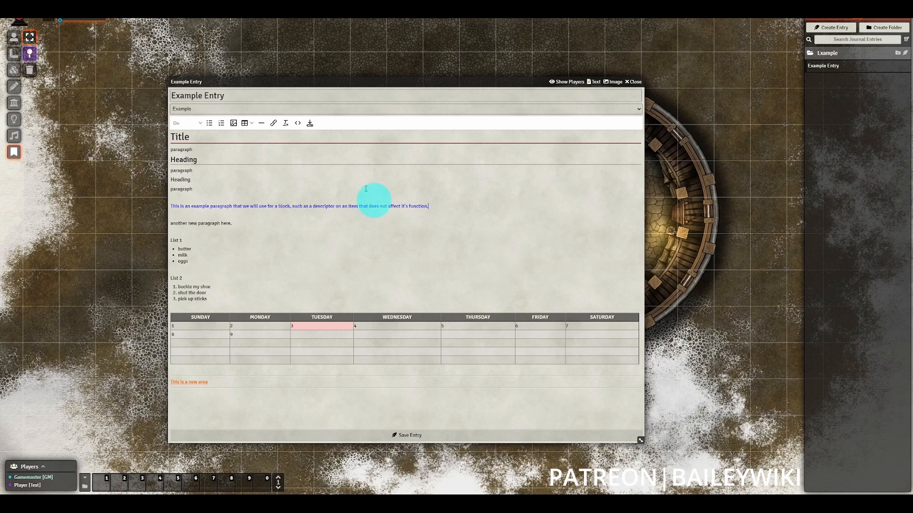
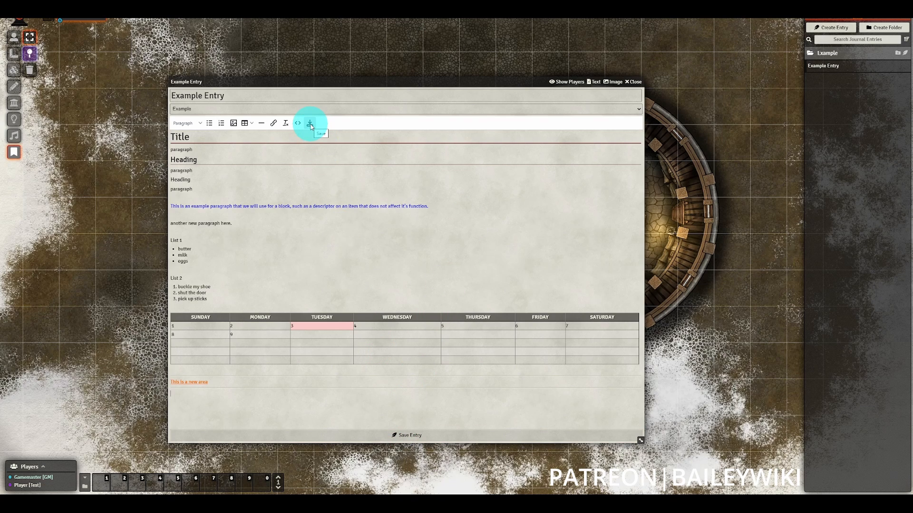
Save the text from the editor, reopen it for editing and save the whole entry.
{"action": "left_click", "coordinate": [309, 124]}
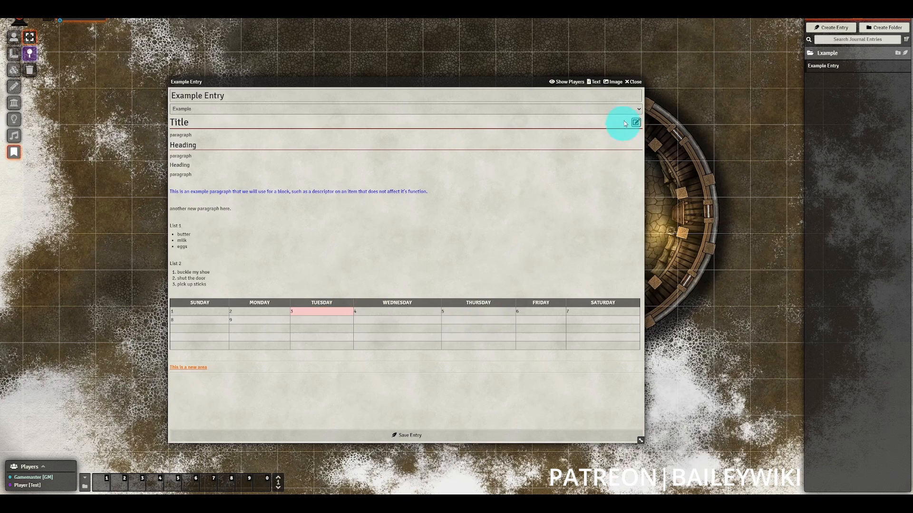
{"action": "left_click", "coordinate": [636, 123]}
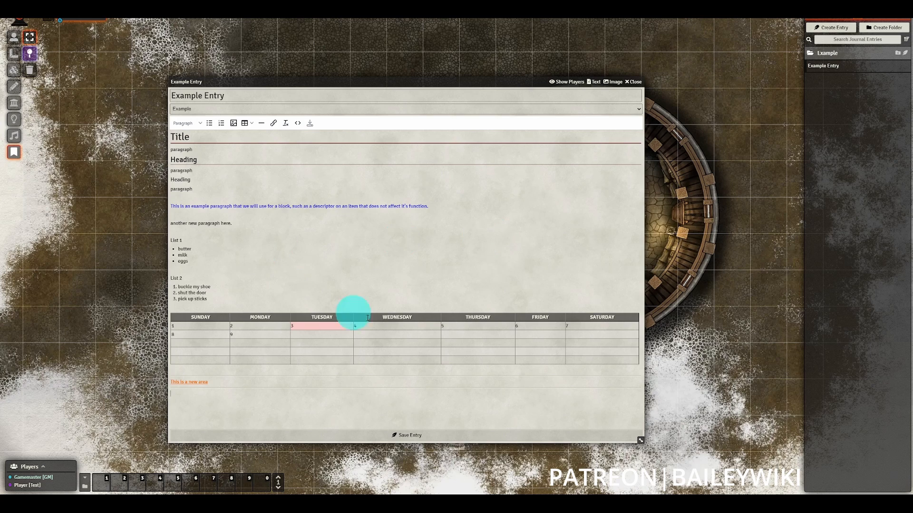
{"action": "left_click", "coordinate": [407, 436]}
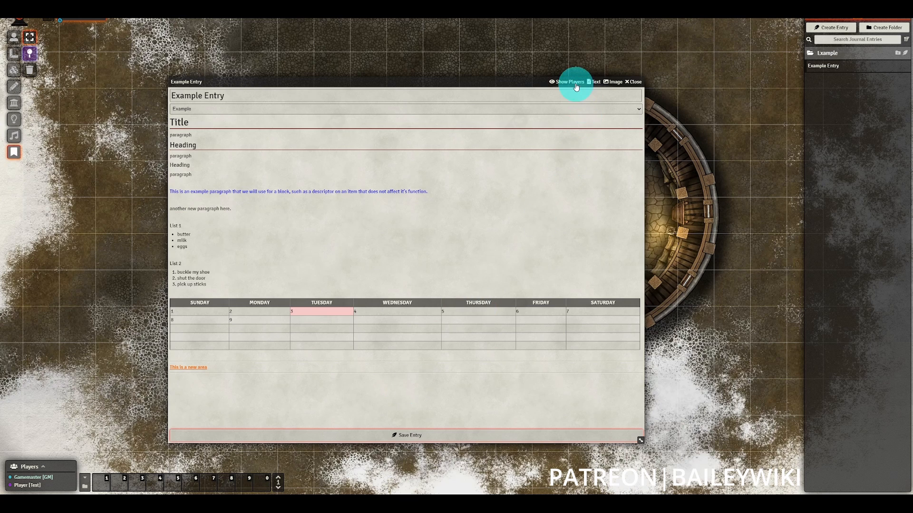
Show the text entry to the players, check it in the player's view and open the player's journal list.
{"action": "left_click", "coordinate": [572, 82]}
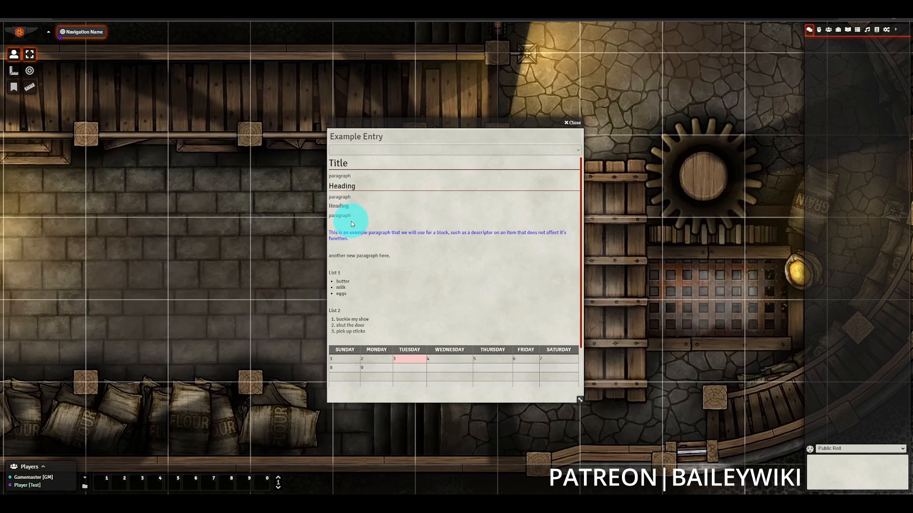
{"action": "left_click", "coordinate": [358, 235]}
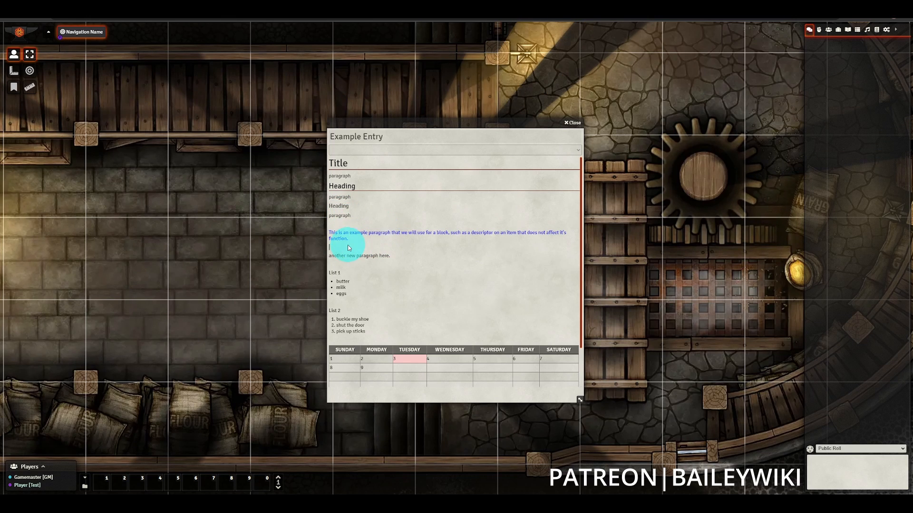
{"action": "left_click", "coordinate": [341, 236]}
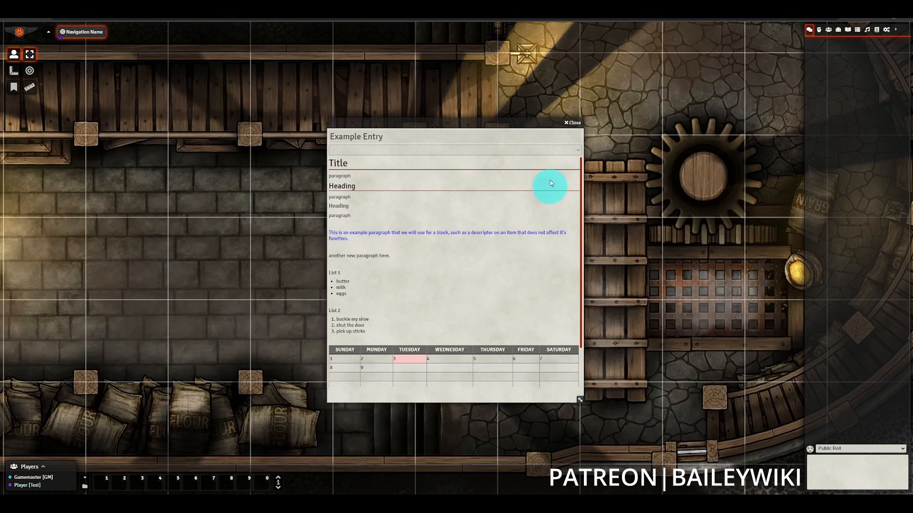
{"action": "left_click", "coordinate": [847, 29]}
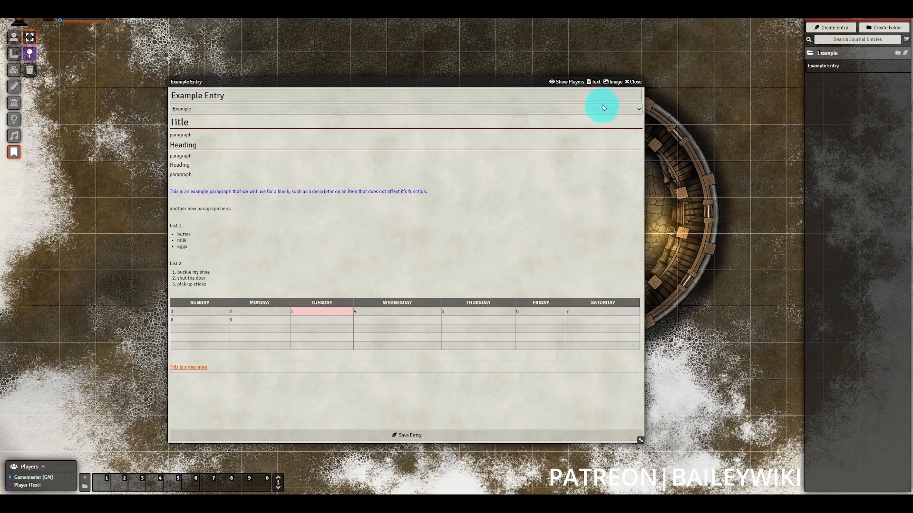
Switch Example Entry to its image mode and show the throne image to the players.
{"action": "left_click", "coordinate": [613, 82]}
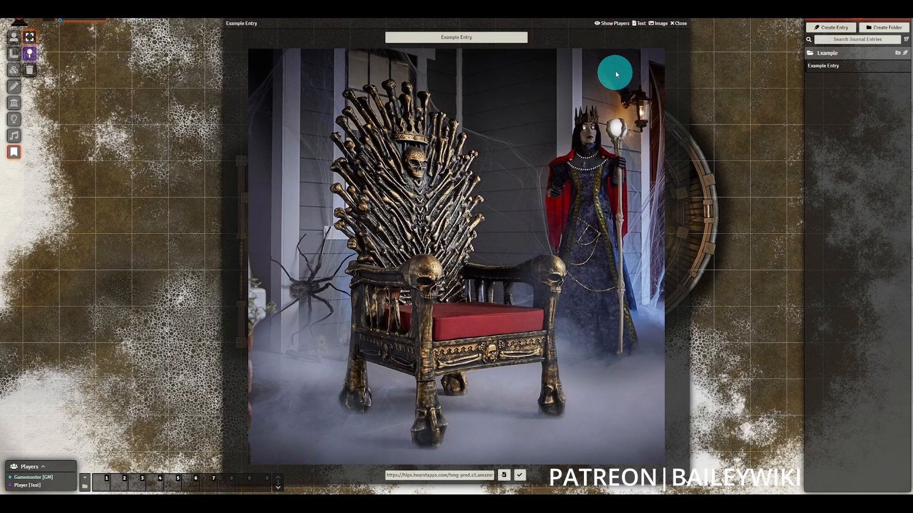
{"action": "left_click", "coordinate": [612, 24]}
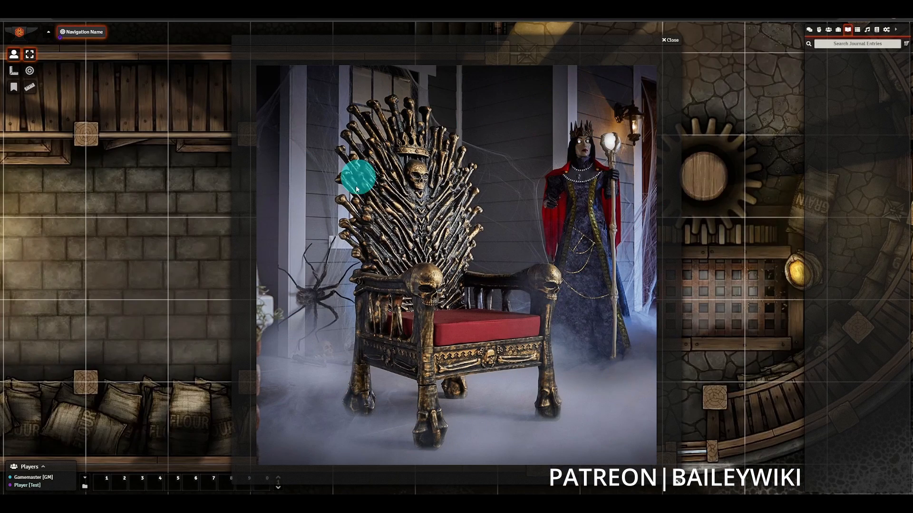
Close the image in the player's view, collapse the Example folder and create a journal folder named Mill.
{"action": "left_click", "coordinate": [668, 40]}
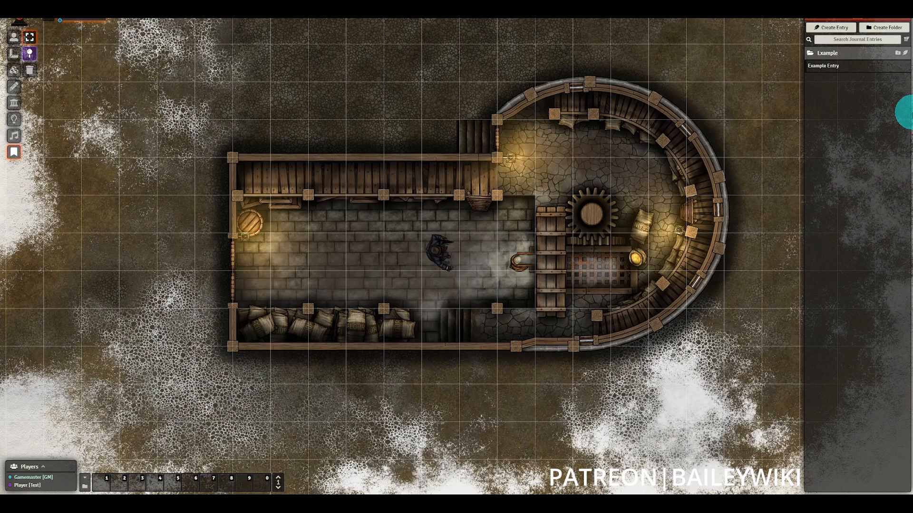
{"action": "left_click", "coordinate": [829, 53]}
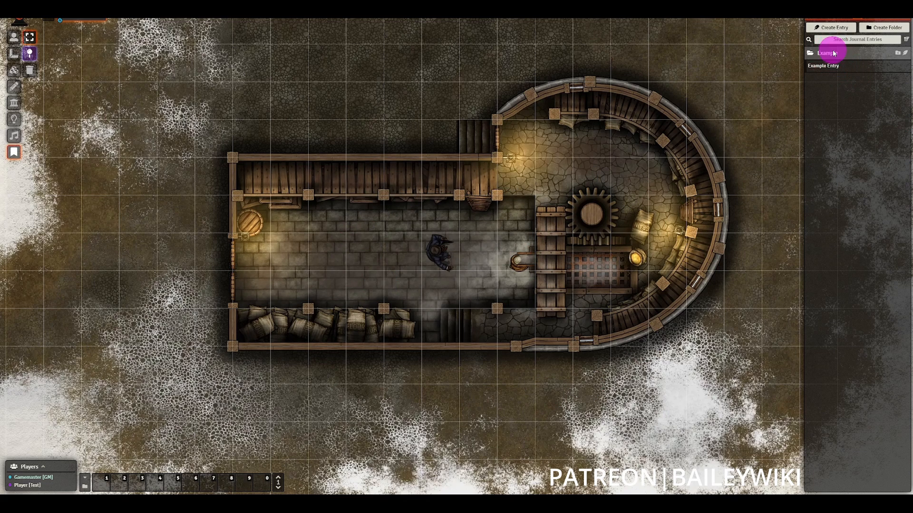
{"action": "left_click", "coordinate": [870, 28]}
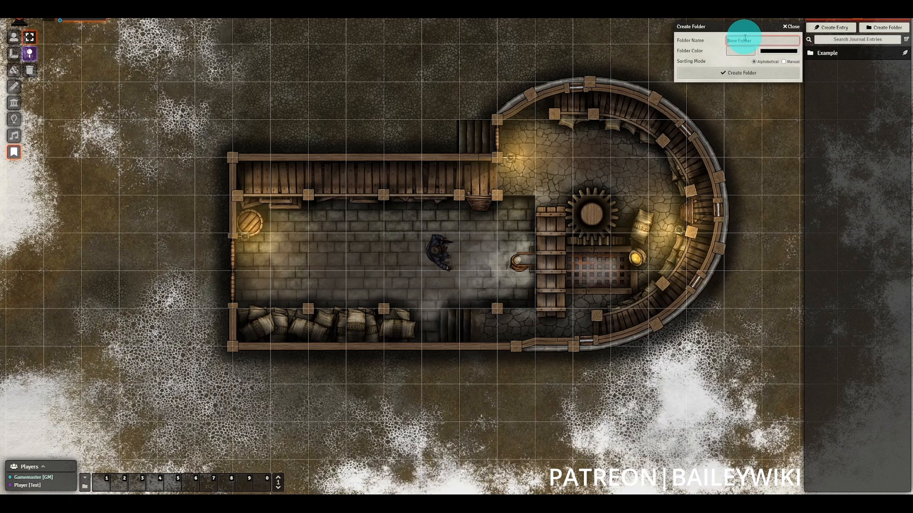
{"action": "type", "text": "Mill"}
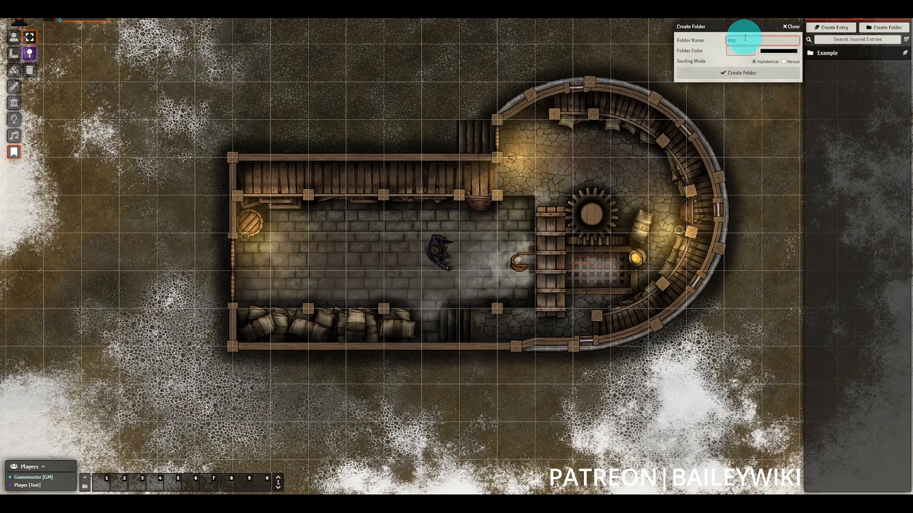
{"action": "left_click", "coordinate": [739, 73]}
Create a new journal entry named Grindstone inside the Mill folder.
{"action": "left_click", "coordinate": [905, 70]}
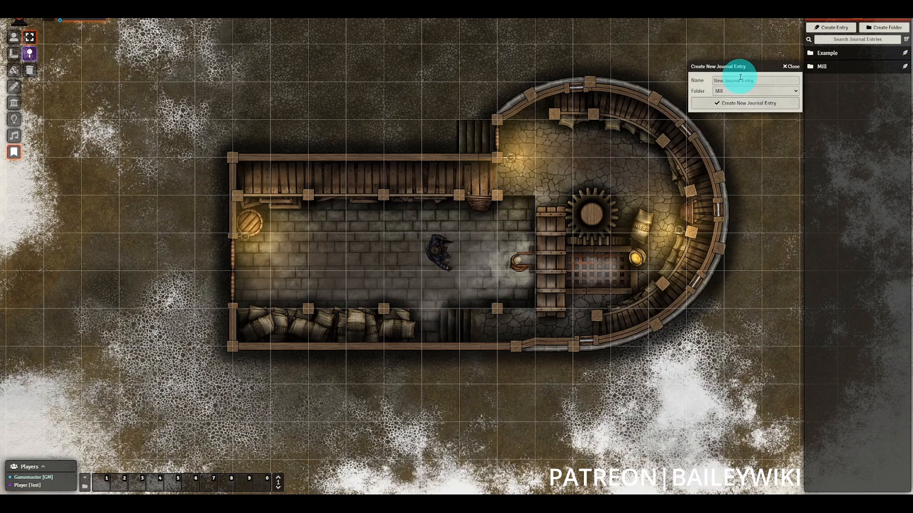
{"action": "type", "text": "Gr"}
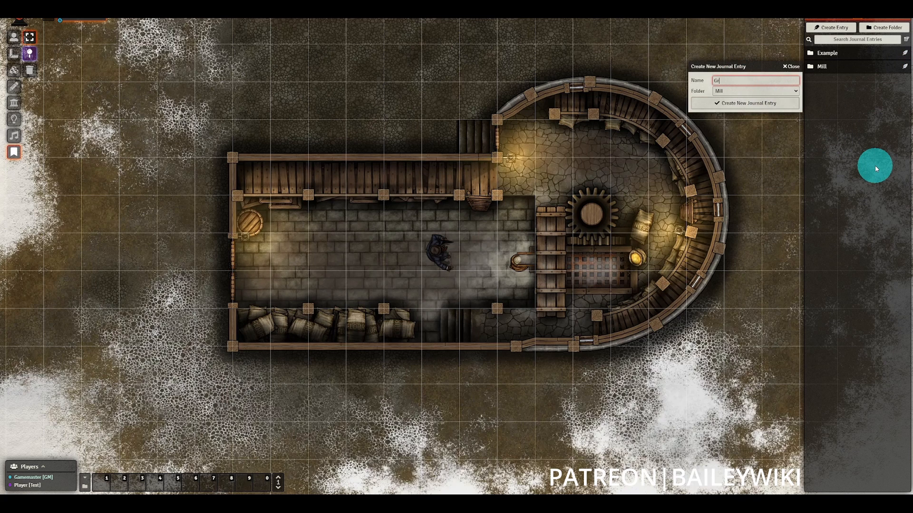
{"action": "type", "text": "indstone"}
{"action": "left_click", "coordinate": [760, 102]}
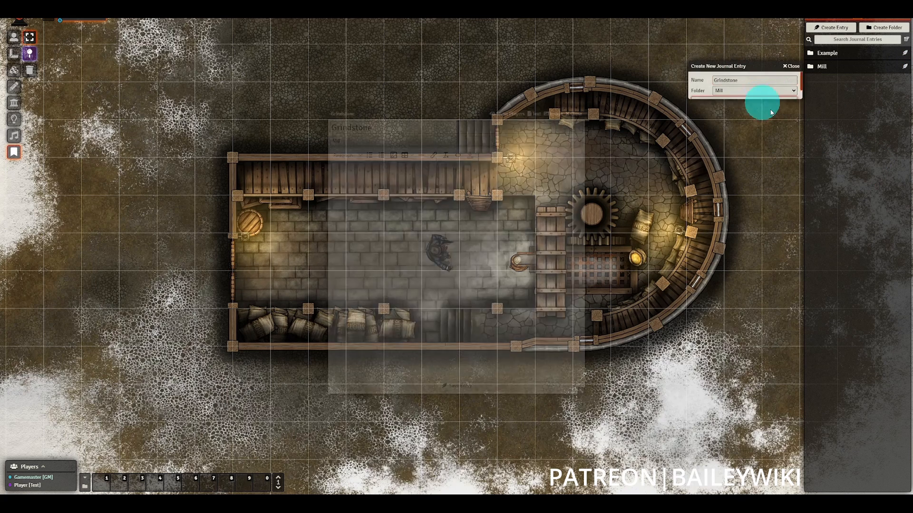
Write the opening paragraph "The stone grinds, filling the mill with a constant, loud sound." in the Grindstone entry.
{"action": "type", "text": "T"}
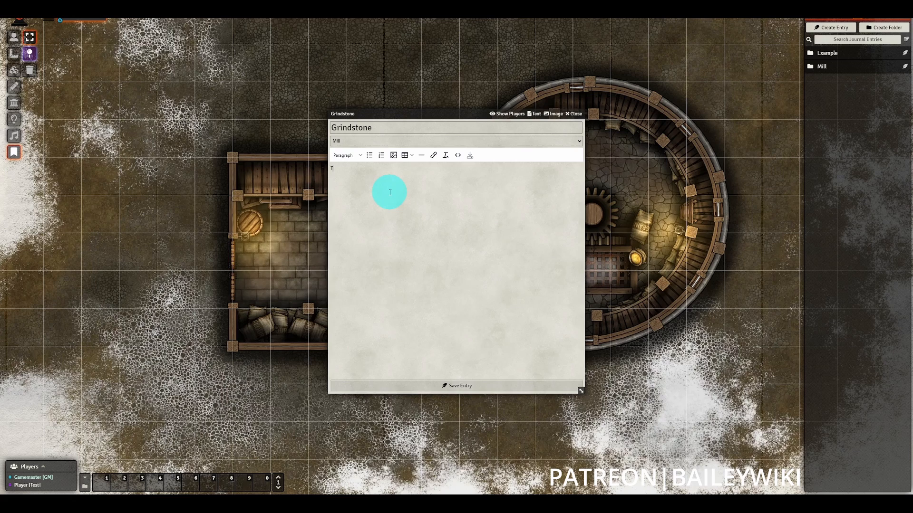
{"action": "type", "text": "he stone grinds, filling the mill with a constant, loud, sound"}
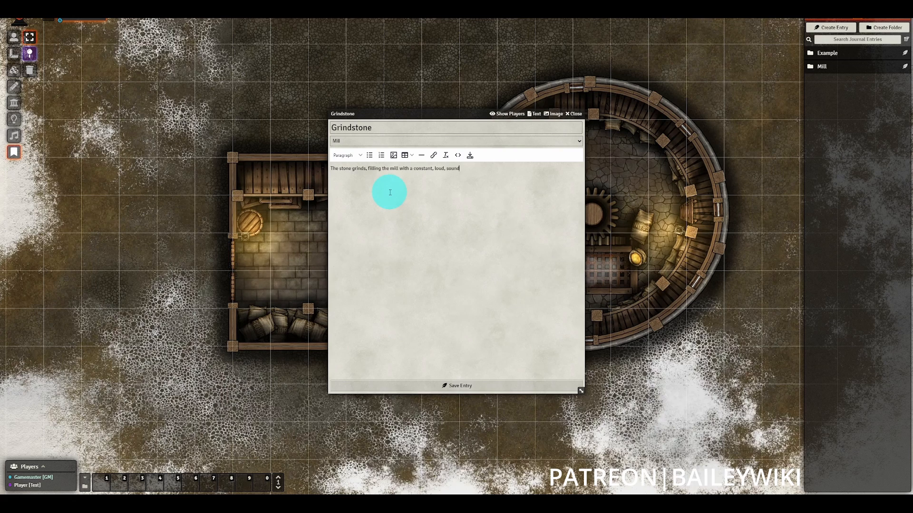
{"action": "key", "text": "BackSpace"}
{"action": "key", "text": "BackSpace"}
{"action": "key", "text": "BackSpace"}
{"action": "key", "text": "BackSpace"}
{"action": "key", "text": "BackSpace"}
{"action": "key", "text": "BackSpace"}
{"action": "type", "text": "soun"}
Add the paragraph "Everything seems secure, but the fine flour being put up by the grindstone is almost certainly flammable.".
{"action": "type", "text": "ything seems secure, but"}
{"action": "type", "text": "but the fine flour be"}
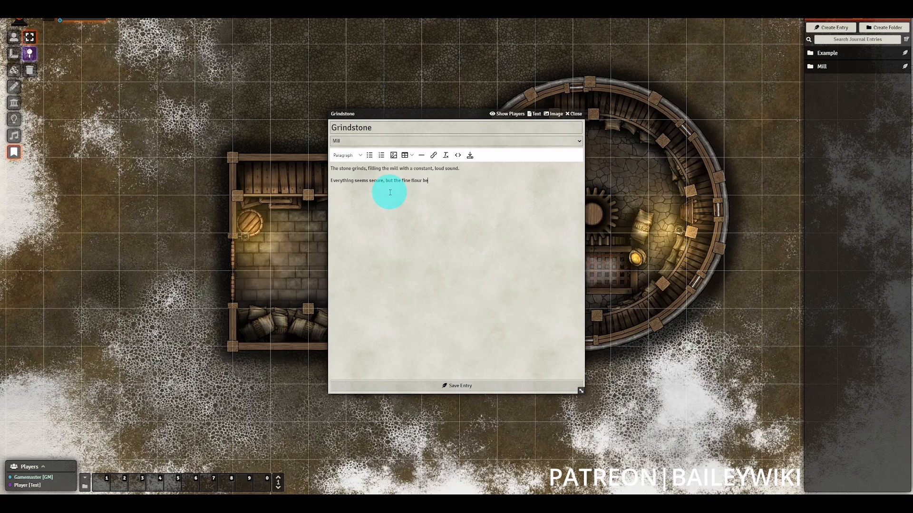
{"action": "type", "text": "ing put up by the grindstone is al"}
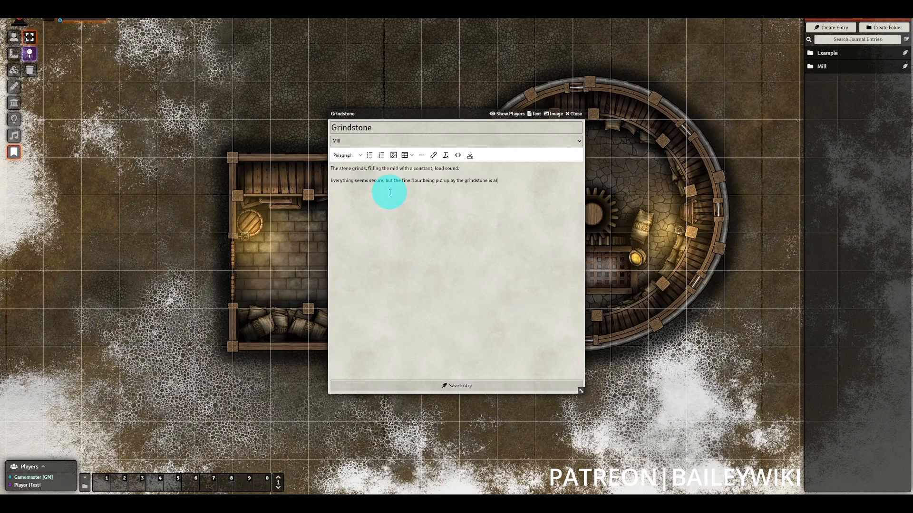
{"action": "type", "text": "most certainly flammable."}
{"action": "left_click_drag", "start_coordinate": [565, 183], "coordinate": [260, 190]}
{"action": "left_click", "coordinate": [431, 176]}
{"action": "left_click_drag", "start_coordinate": [567, 184], "coordinate": [332, 196]}
{"action": "left_click", "coordinate": [348, 156]}
{"action": "left_click", "coordinate": [571, 200]}
{"action": "left_click", "coordinate": [348, 156]}
{"action": "mouse_move", "coordinate": [347, 214]}
{"action": "left_click", "coordinate": [387, 215]}
{"action": "key", "text": "ctrl+z"}
Format the flammable flour paragraph as a separate secret block below the opening line, save the entry and close it.
{"action": "left_click", "coordinate": [561, 171]}
{"action": "key", "text": "shift+Return"}
{"action": "left_click", "coordinate": [348, 156]}
{"action": "left_click", "coordinate": [377, 212]}
{"action": "left_click", "coordinate": [347, 185]}
{"action": "key", "text": "BackSpace"}
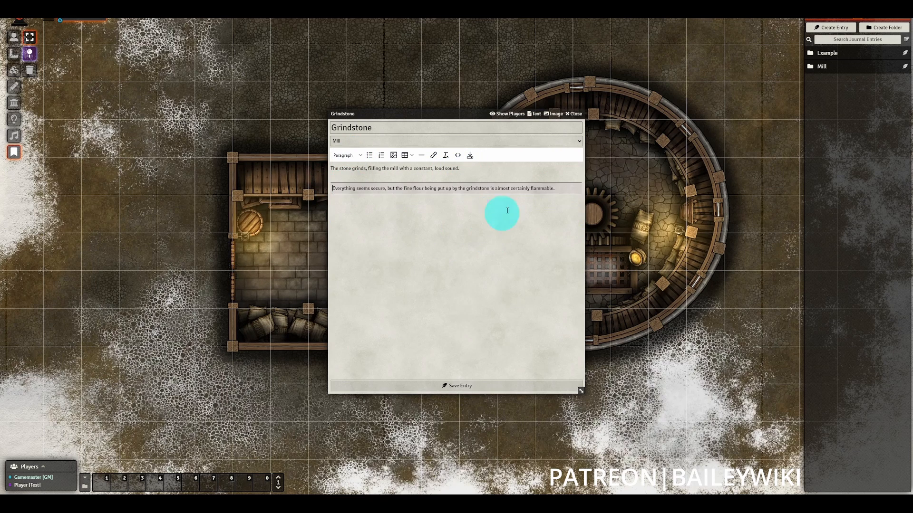
{"action": "left_click", "coordinate": [452, 383]}
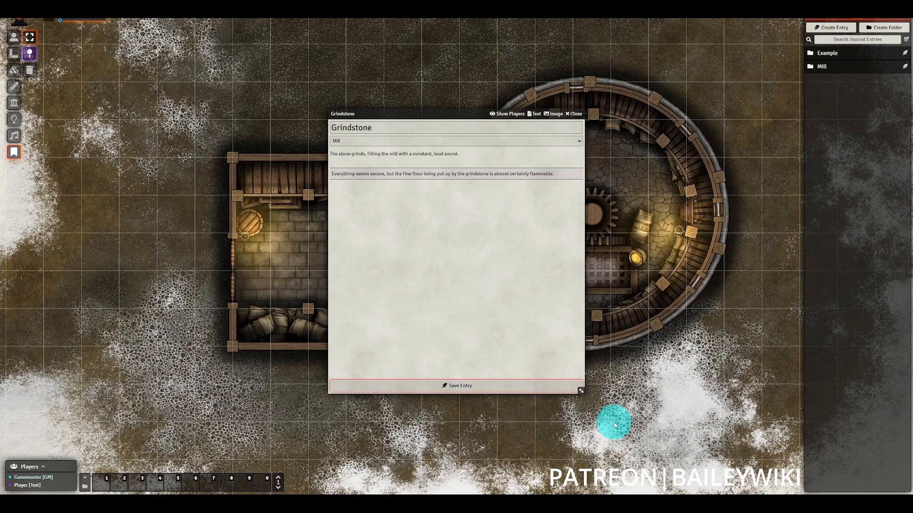
{"action": "left_click", "coordinate": [576, 114]}
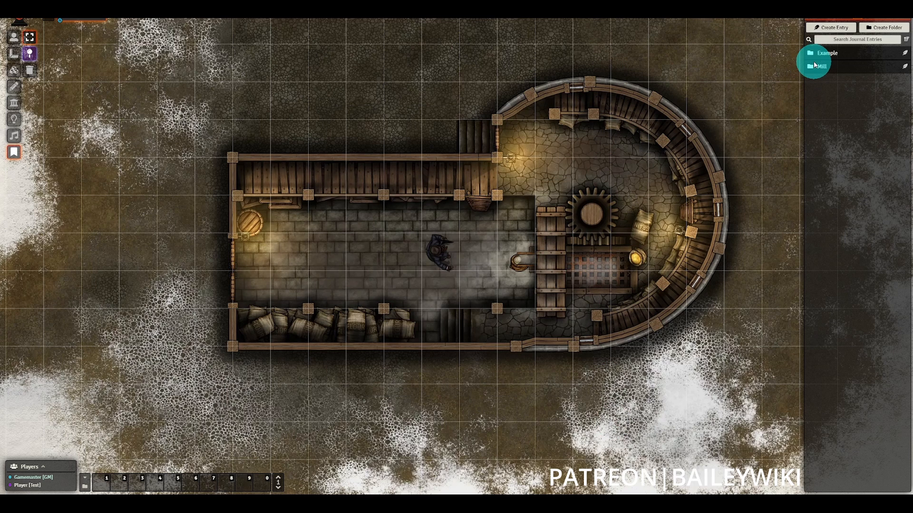
Place the Grindstone entry as a map note on the mill's gear, with X-coordinate 4000 and Y-coordinate 3000.
{"action": "left_click", "coordinate": [822, 66]}
{"action": "mouse_move", "coordinate": [821, 79]}
{"action": "left_mouse_down"}
{"action": "mouse_move", "coordinate": [580, 211]}
{"action": "mouse_move", "coordinate": [592, 218]}
{"action": "left_mouse_up"}
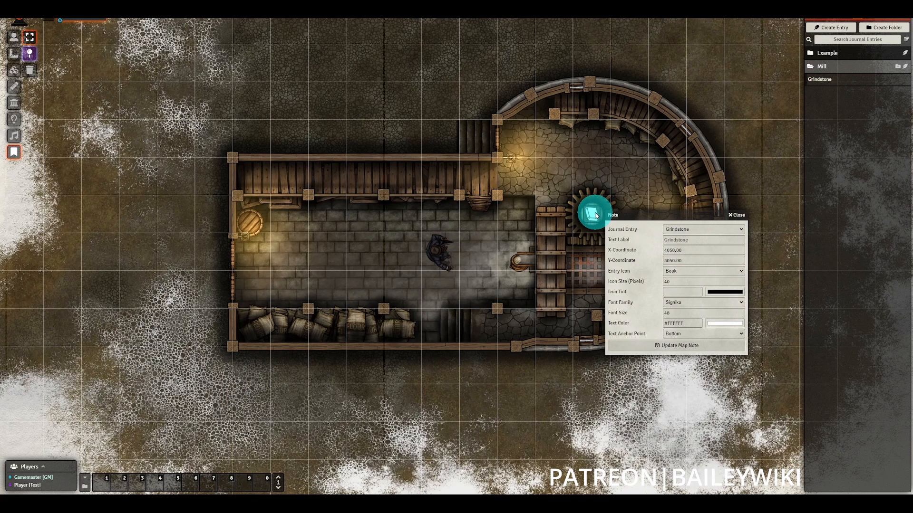
{"action": "left_click", "coordinate": [703, 239]}
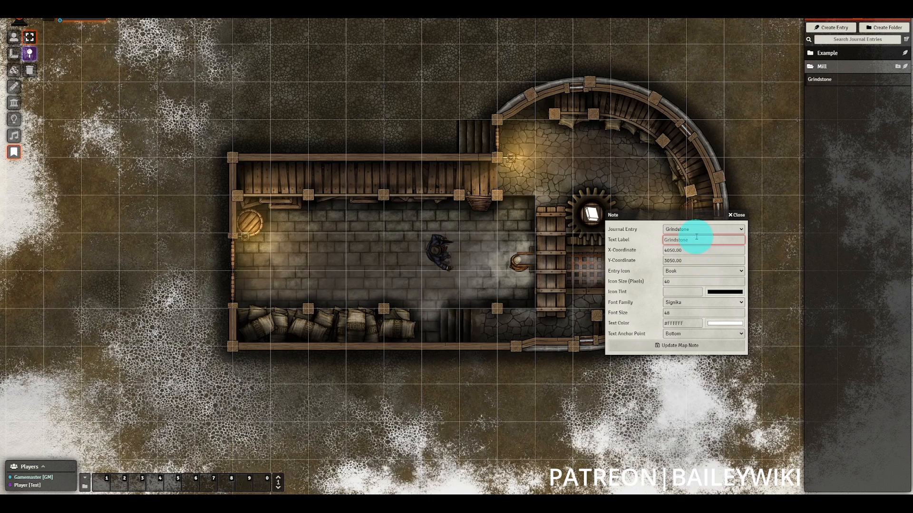
{"action": "left_click", "coordinate": [691, 250]}
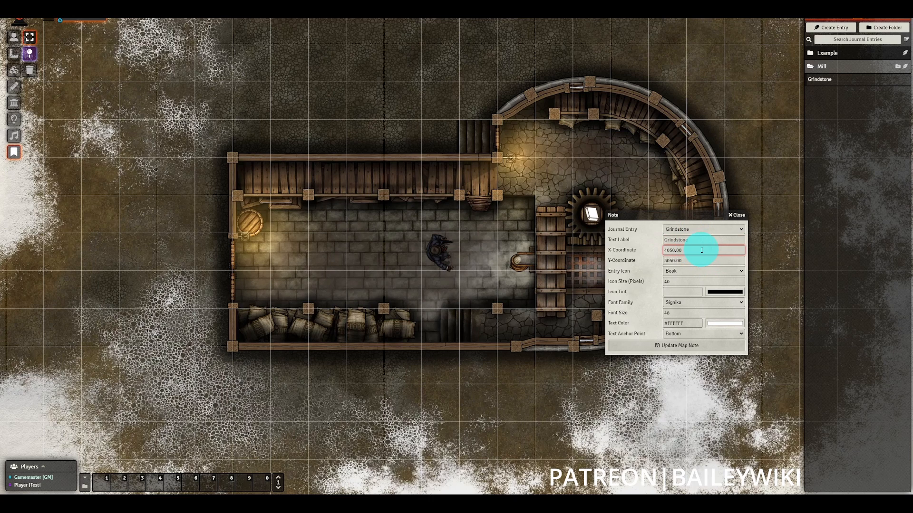
{"action": "left_click_drag", "start_coordinate": [703, 250], "coordinate": [635, 260]}
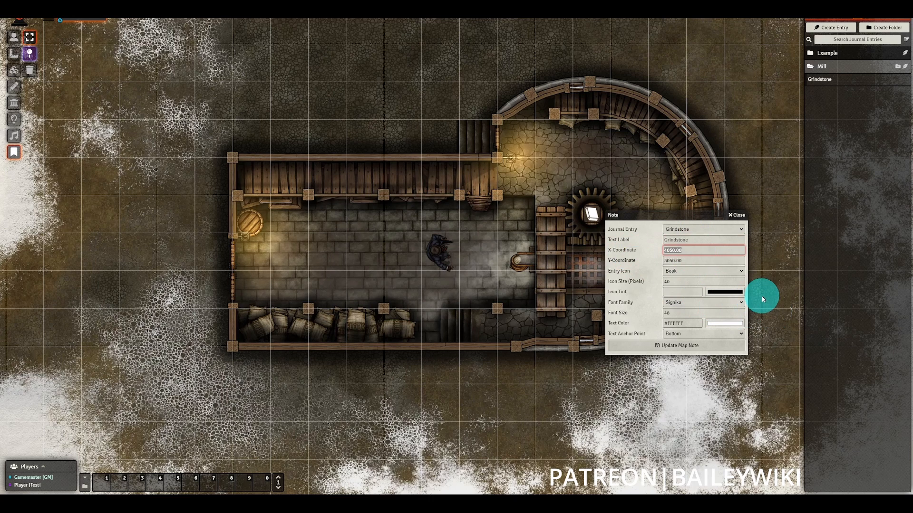
{"action": "type", "text": "4000"}
{"action": "key", "text": "Tab"}
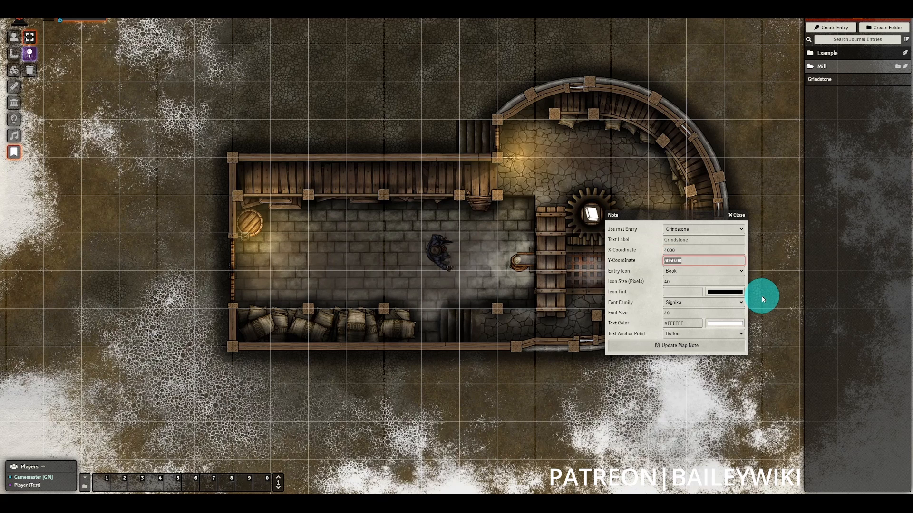
{"action": "type", "text": "3000"}
{"action": "key", "text": "Tab"}
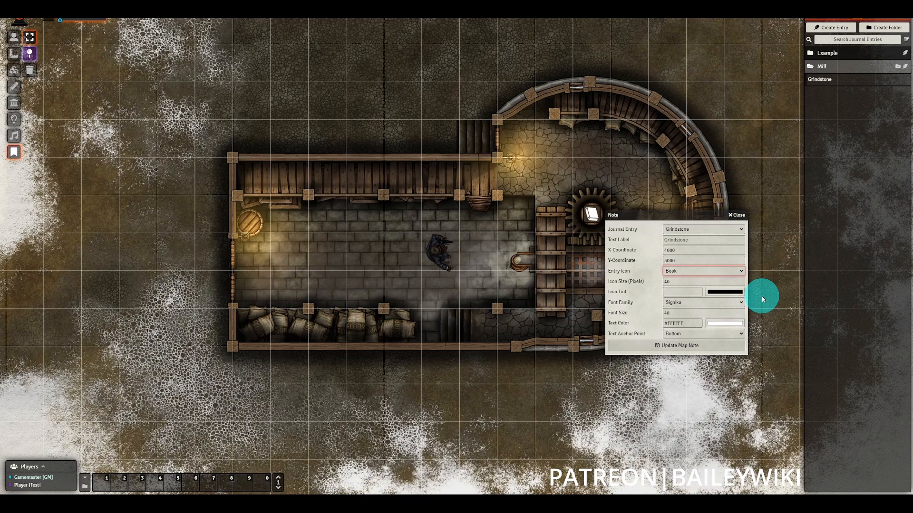
{"action": "left_click", "coordinate": [693, 341]}
Check the entry linked to the map note, close it and set the note's coordinates to X 4050 and Y 3050.
{"action": "double_click", "coordinate": [572, 198]}
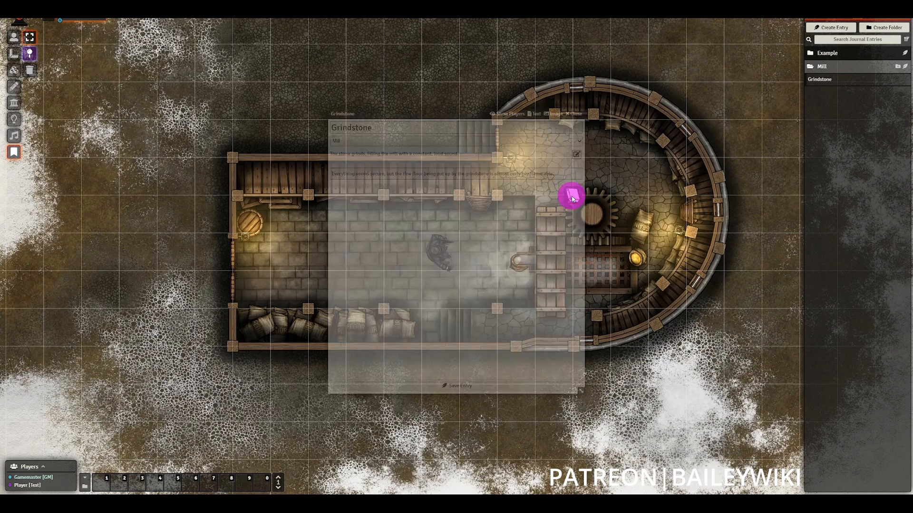
{"action": "left_click", "coordinate": [576, 114]}
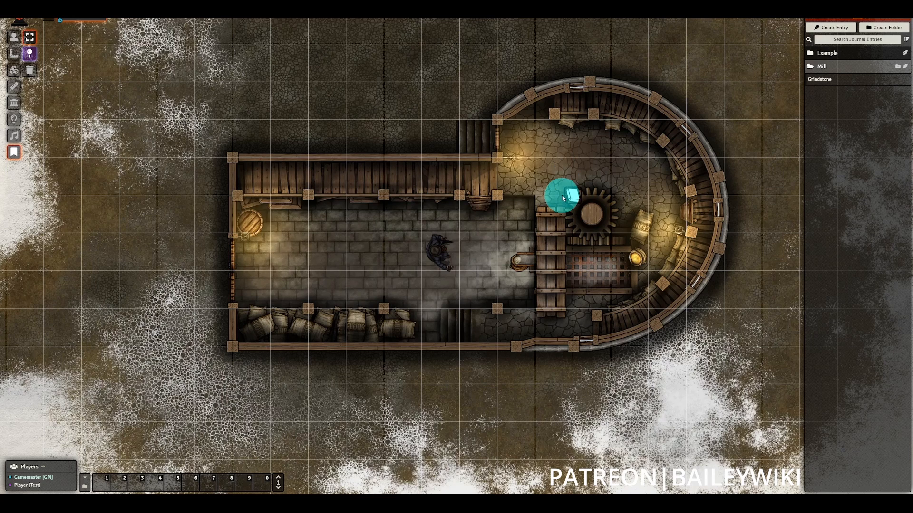
{"action": "right_click", "coordinate": [575, 200]}
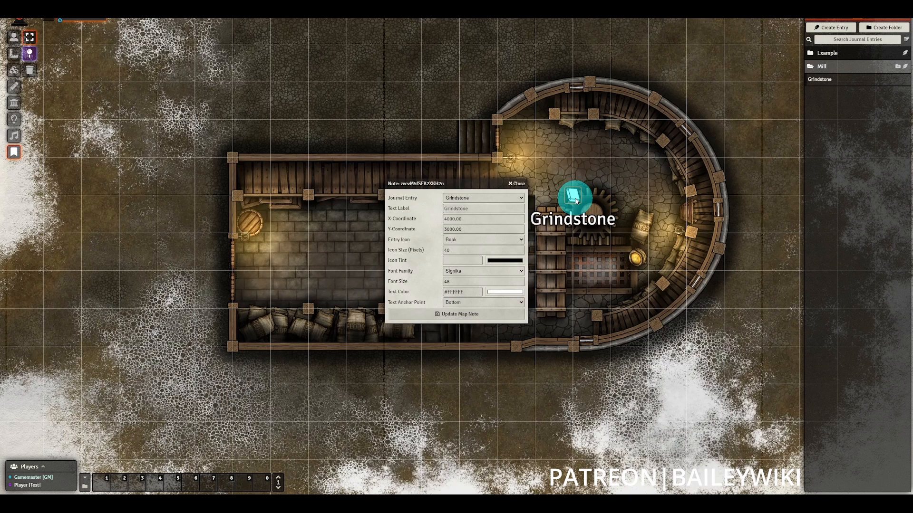
{"action": "left_click", "coordinate": [445, 248]}
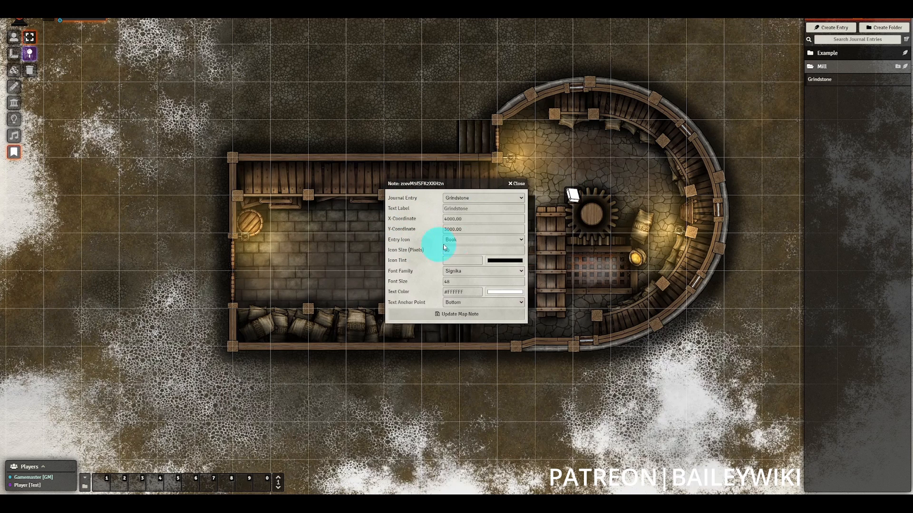
{"action": "left_click", "coordinate": [452, 221]}
{"action": "key", "text": "BackSpace"}
{"action": "type", "text": "5"}
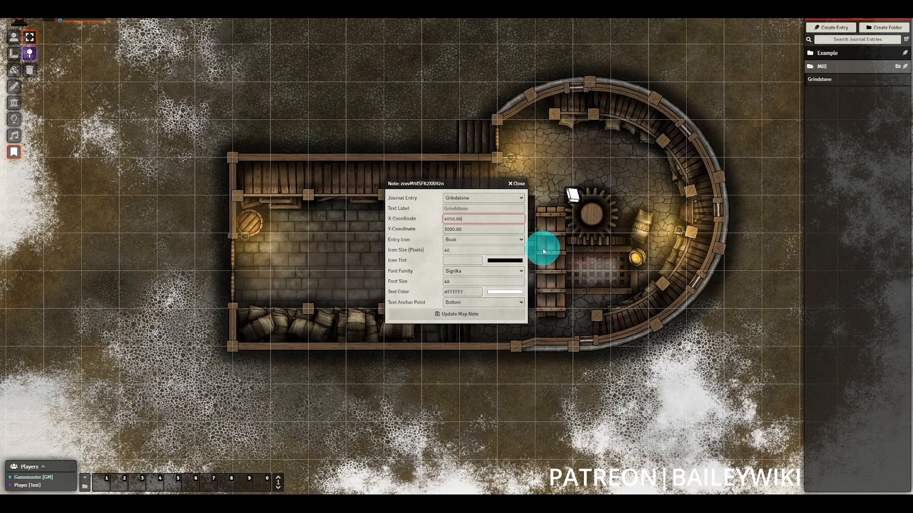
{"action": "key", "text": "Tab"}
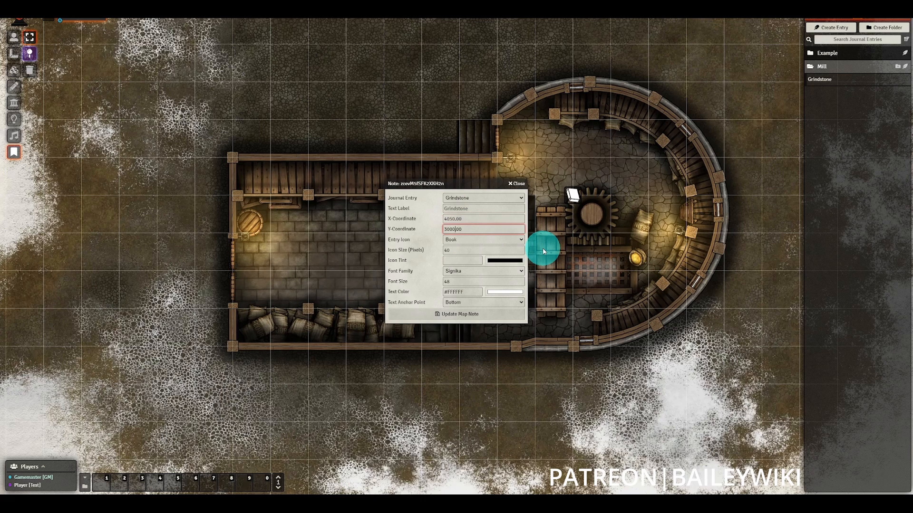
{"action": "key", "text": "Left"}
{"action": "type", "text": "5"}
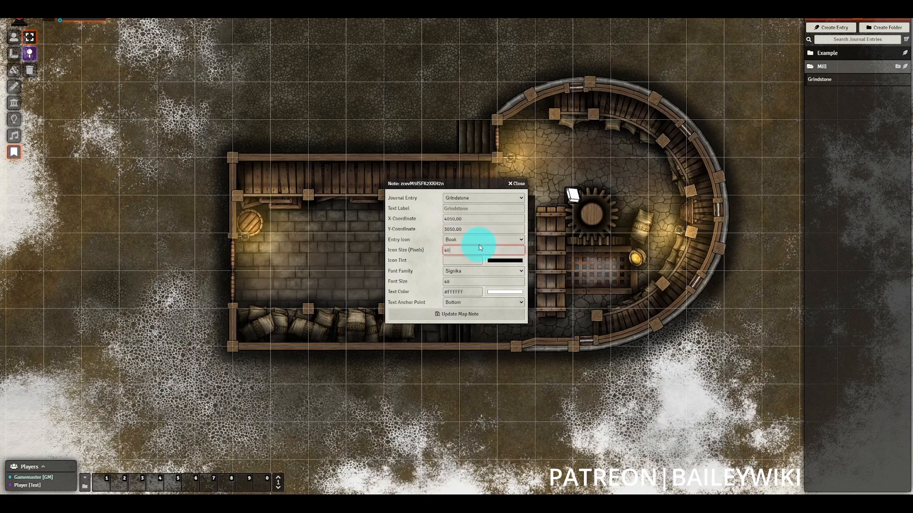
Give the map note the Windmill entry icon with an icon size of 100 pixels and update the note.
{"action": "left_click", "coordinate": [479, 240]}
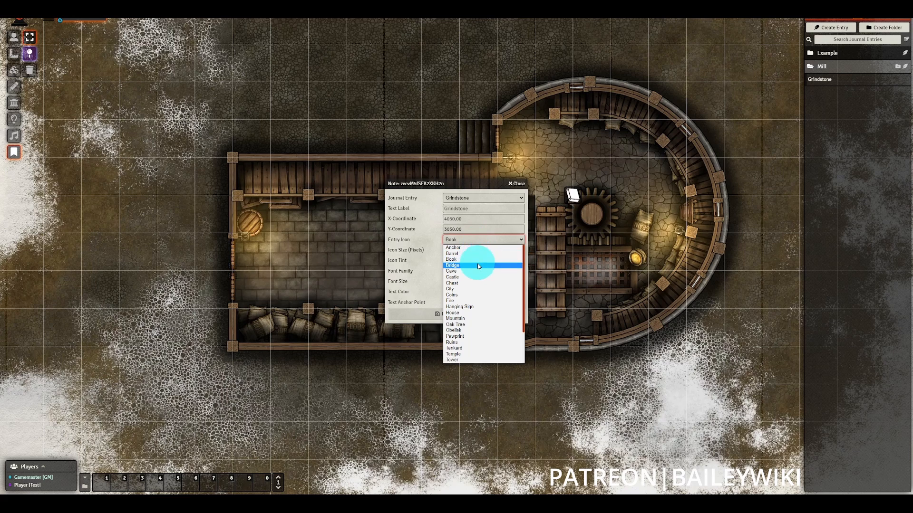
{"action": "scroll", "coordinate": [479, 300], "scroll_direction": "down", "scroll_amount": 2}
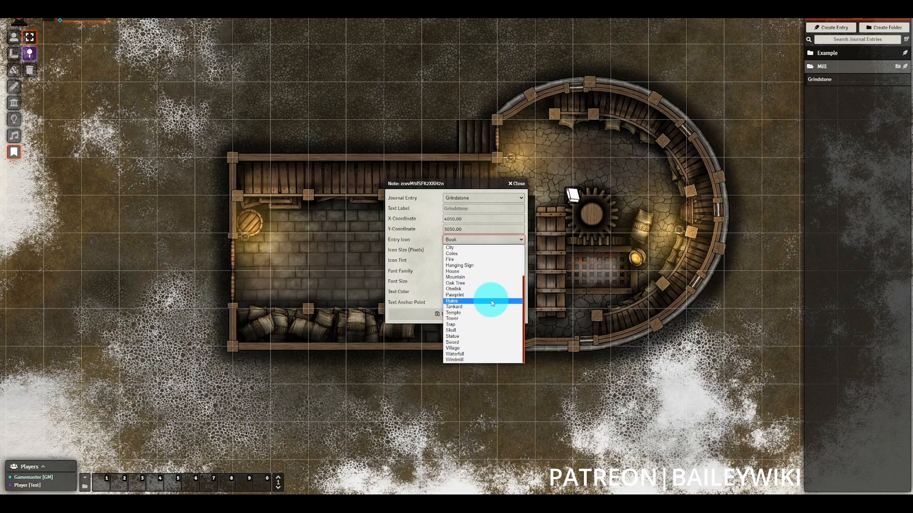
{"action": "left_click", "coordinate": [476, 360]}
{"action": "left_click", "coordinate": [503, 251]}
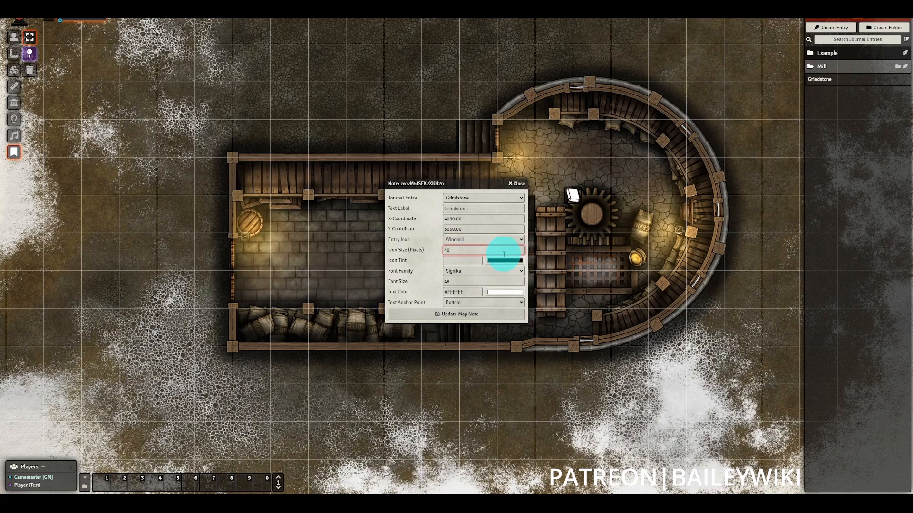
{"action": "double_click", "coordinate": [446, 249]}
{"action": "key", "text": "Tab"}
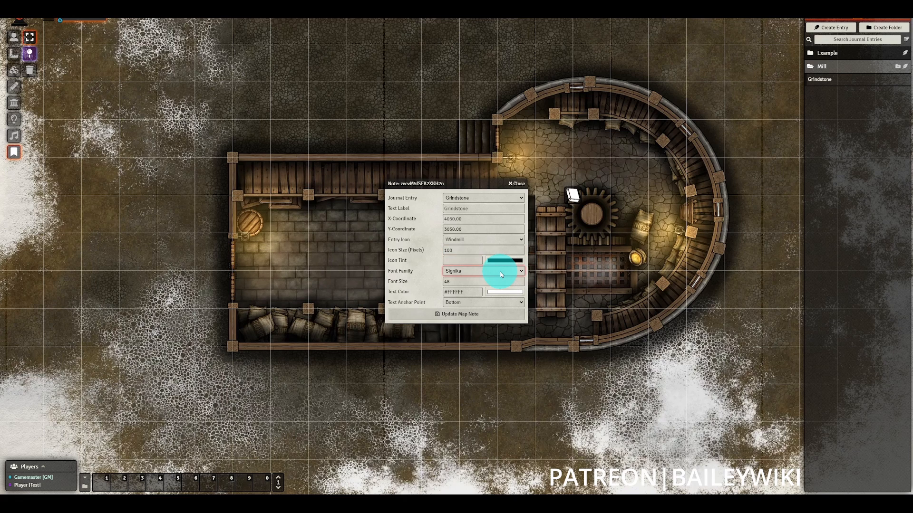
{"action": "left_click", "coordinate": [457, 313]}
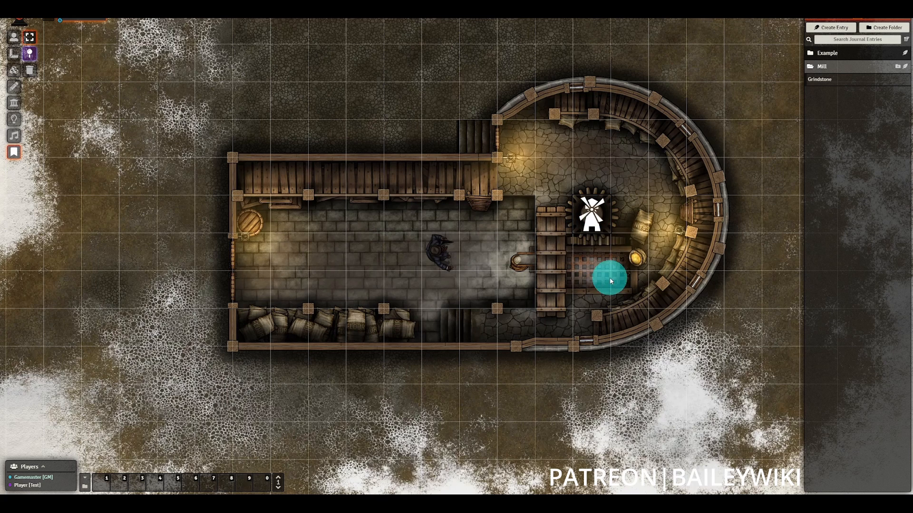
Open the tile browser and look through the core data's icons/svg folder for the available icons.
{"action": "left_click", "coordinate": [15, 73]}
{"action": "left_click", "coordinate": [29, 58]}
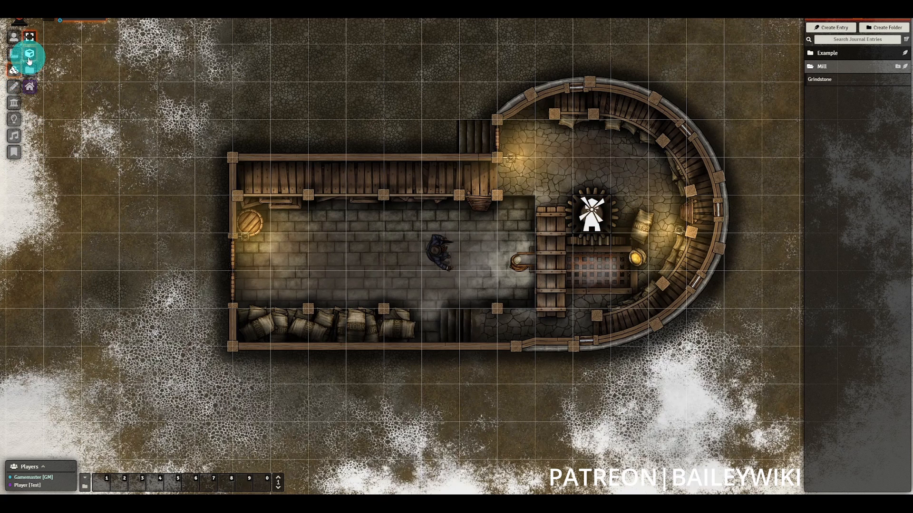
{"action": "left_click", "coordinate": [29, 70]}
{"action": "left_click", "coordinate": [508, 97]}
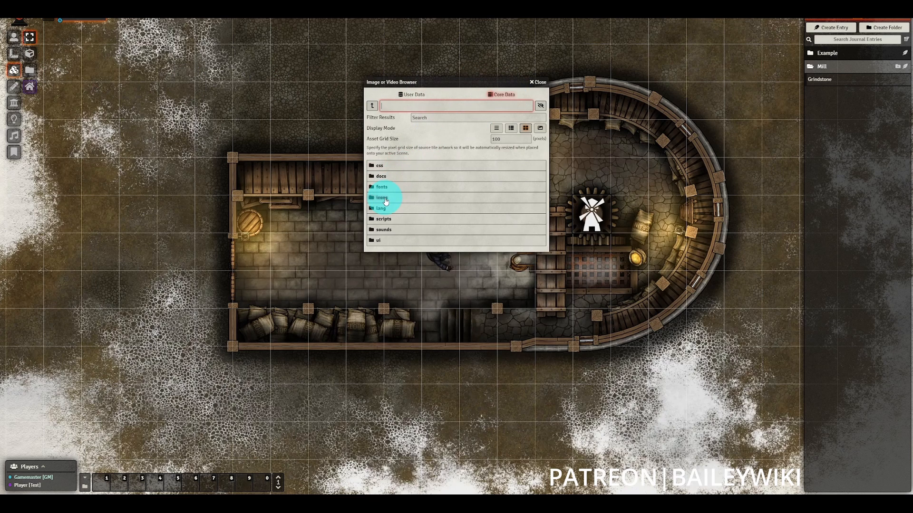
{"action": "left_click", "coordinate": [385, 201]}
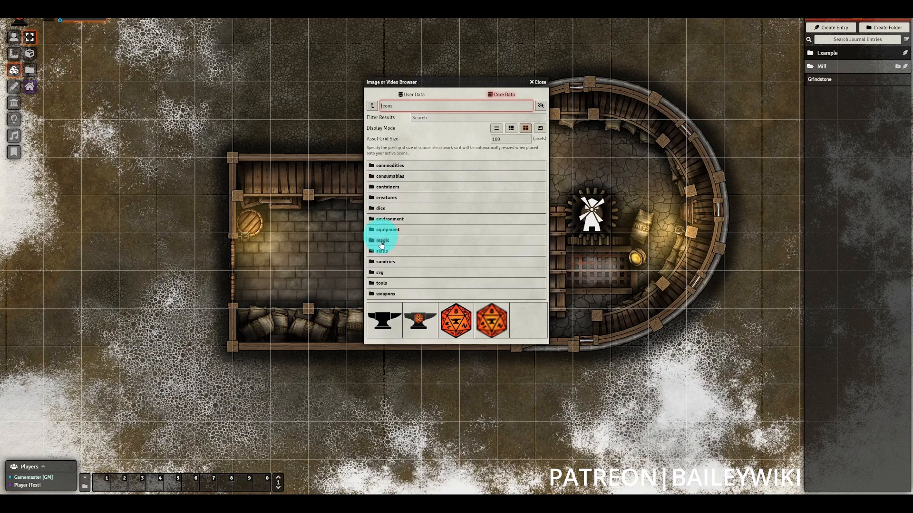
{"action": "left_click", "coordinate": [378, 274]}
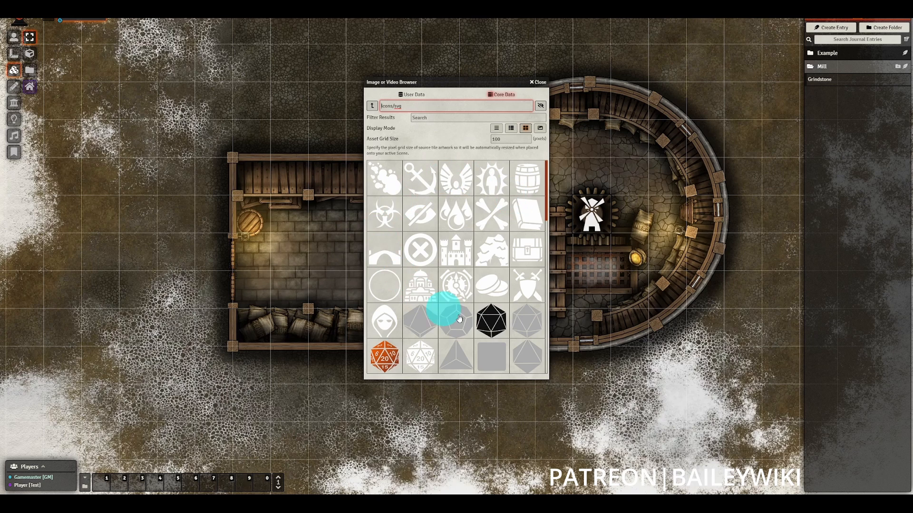
{"action": "scroll", "coordinate": [504, 330], "scroll_direction": "down", "scroll_amount": 5}
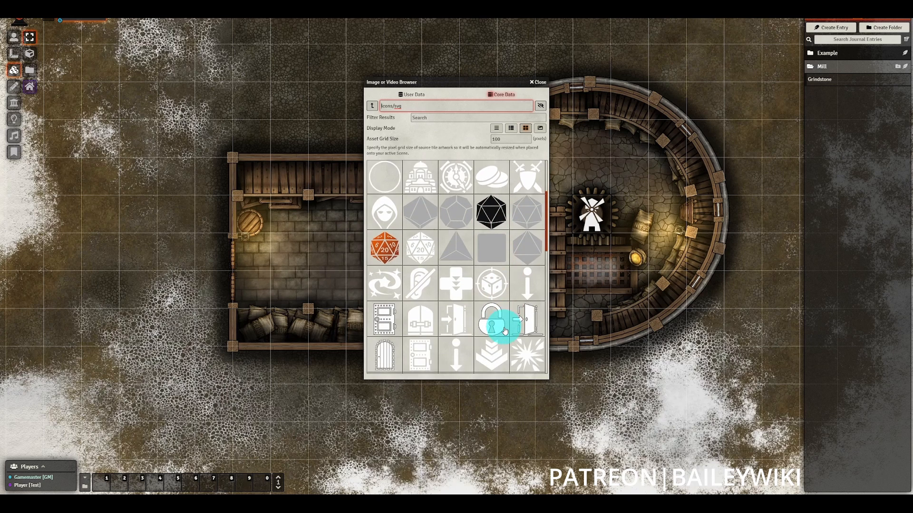
Browse the core icons/svg folder for available note icons, including the windmill, and close the file browser.
{"action": "scroll", "coordinate": [504, 330], "scroll_direction": "down", "scroll_amount": 1}
{"action": "scroll", "coordinate": [505, 331], "scroll_direction": "down", "scroll_amount": 5}
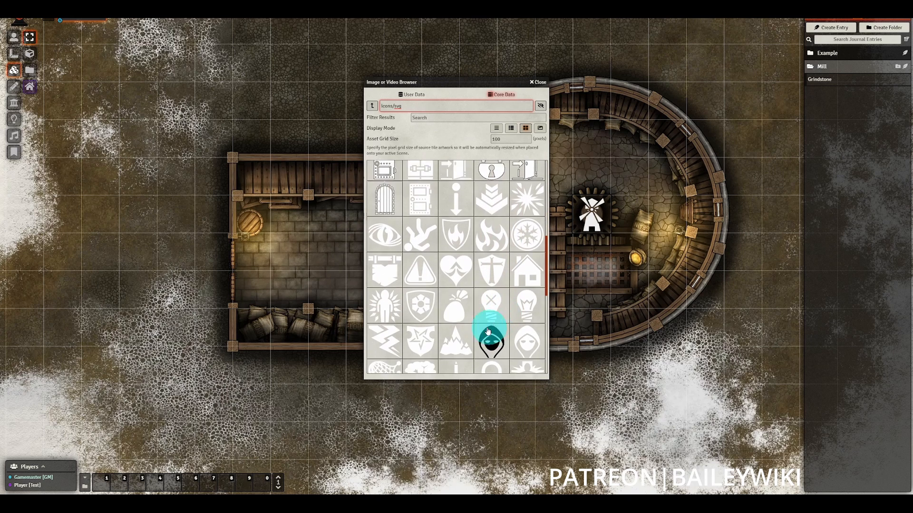
{"action": "scroll", "coordinate": [435, 354], "scroll_direction": "down", "scroll_amount": 3}
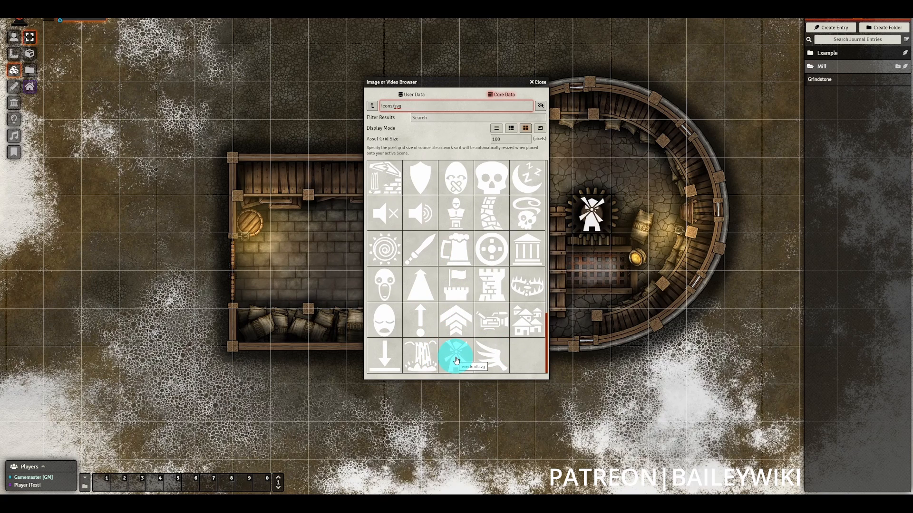
{"action": "scroll", "coordinate": [536, 362], "scroll_direction": "up", "scroll_amount": 2}
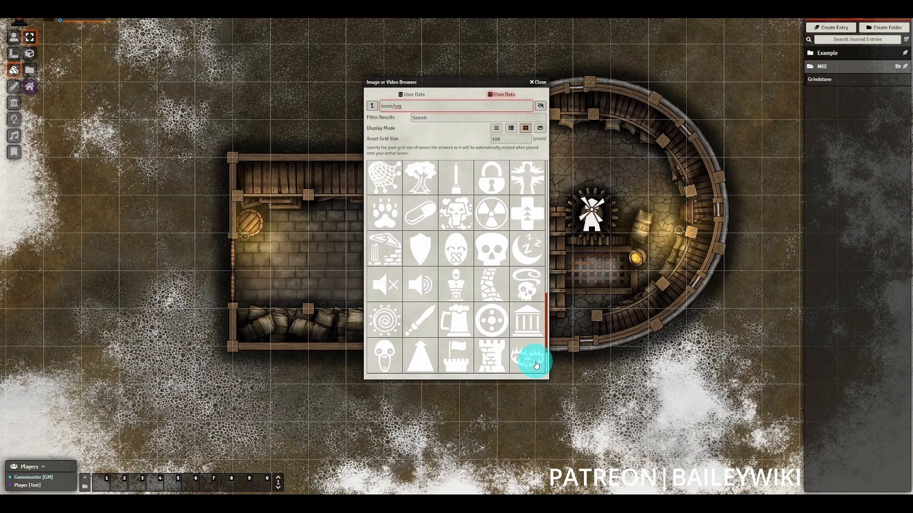
{"action": "scroll", "coordinate": [527, 358], "scroll_direction": "up", "scroll_amount": 6}
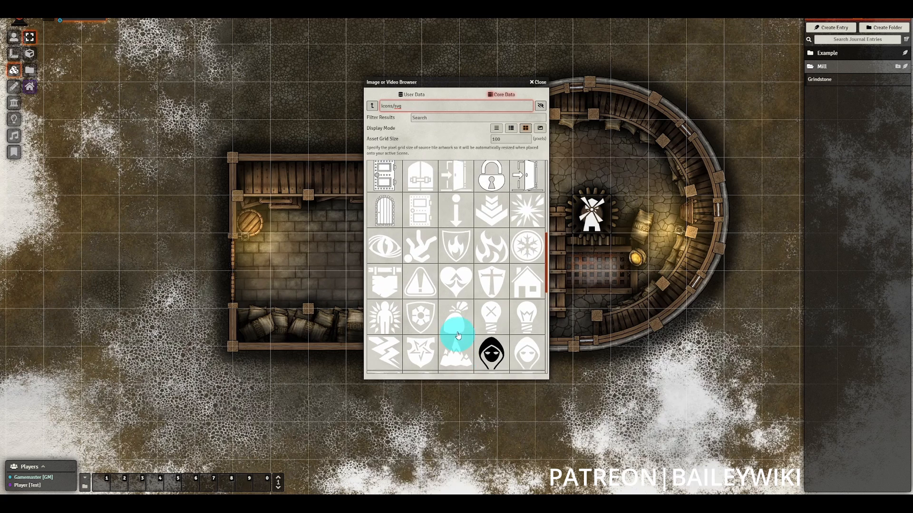
{"action": "scroll", "coordinate": [457, 322], "scroll_direction": "up", "scroll_amount": 6}
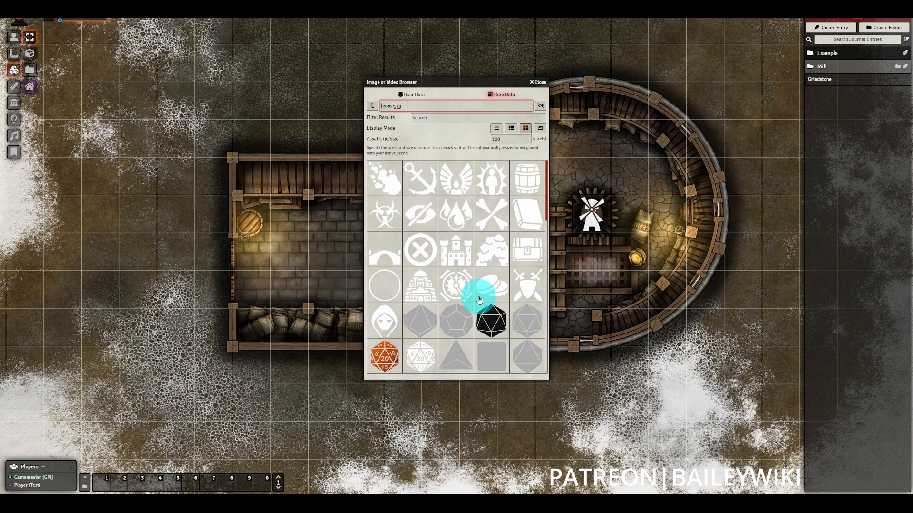
{"action": "left_click", "coordinate": [540, 85]}
Open the Grindstone journal entry from its map note on the tile layer, save it, and reopen it for viewing.
{"action": "left_click", "coordinate": [585, 220]}
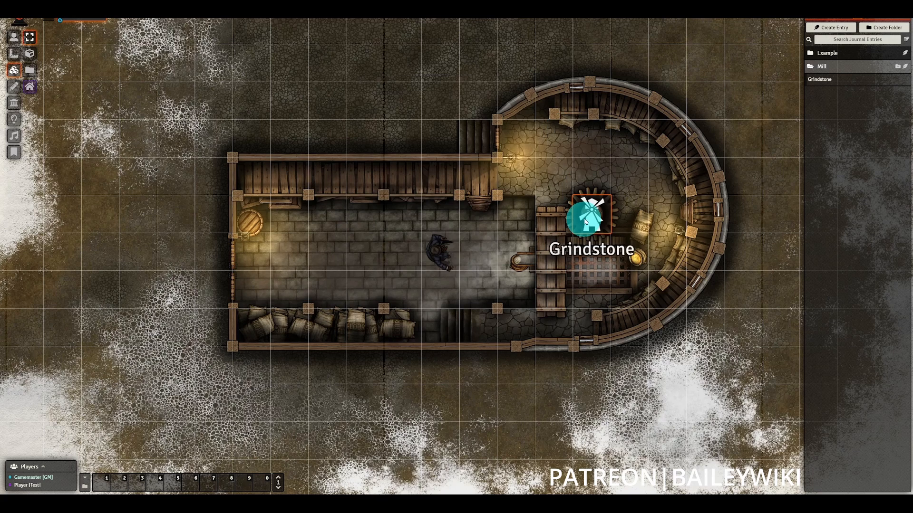
{"action": "double_click", "coordinate": [586, 214]}
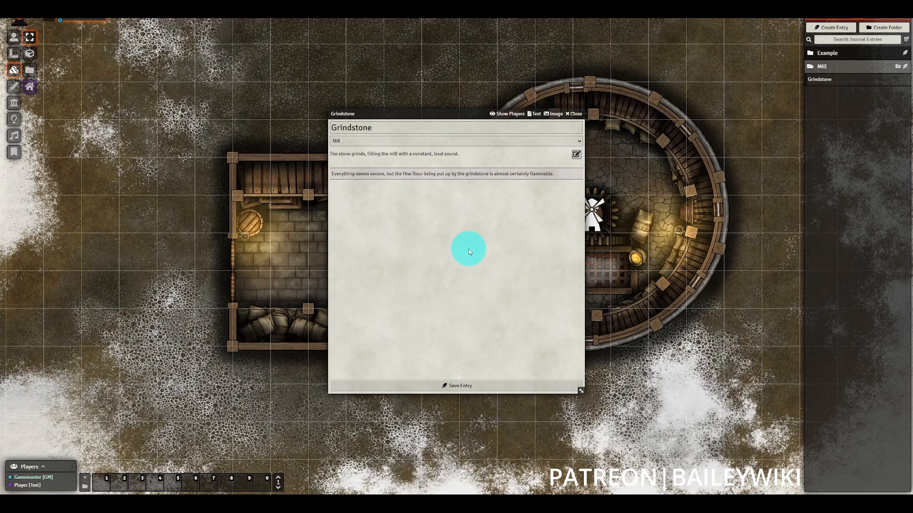
{"action": "left_click", "coordinate": [446, 383]}
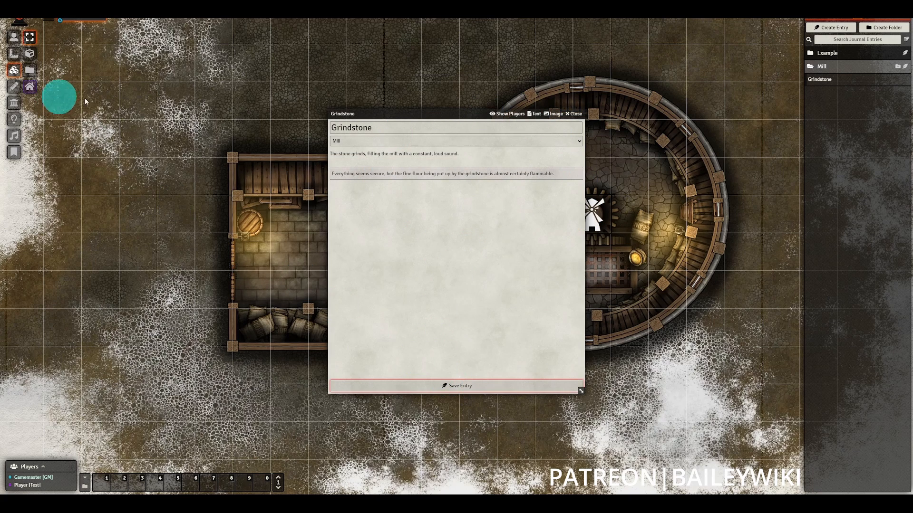
{"action": "left_click", "coordinate": [573, 113]}
{"action": "double_click", "coordinate": [587, 209]}
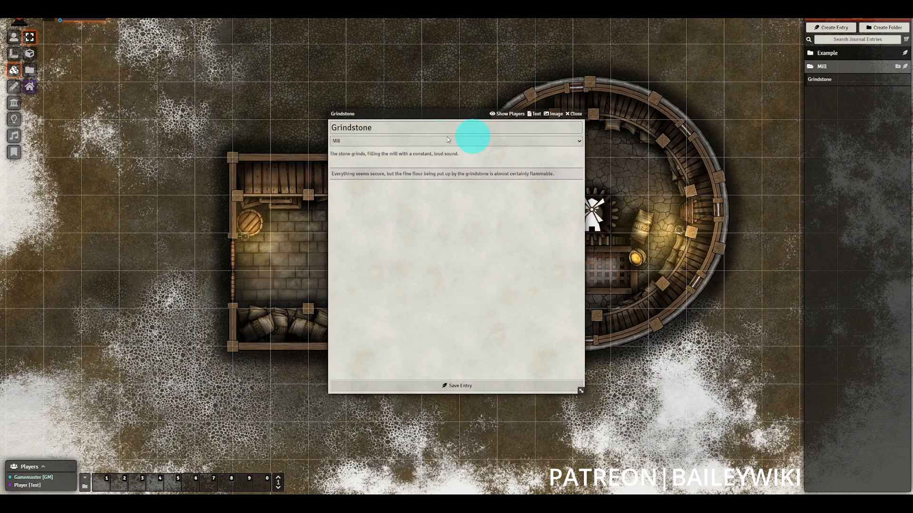
{"action": "left_click", "coordinate": [573, 114]}
Open and close the Grindstone entry from its map note on the token layer and again on the notes layer.
{"action": "left_click", "coordinate": [14, 37]}
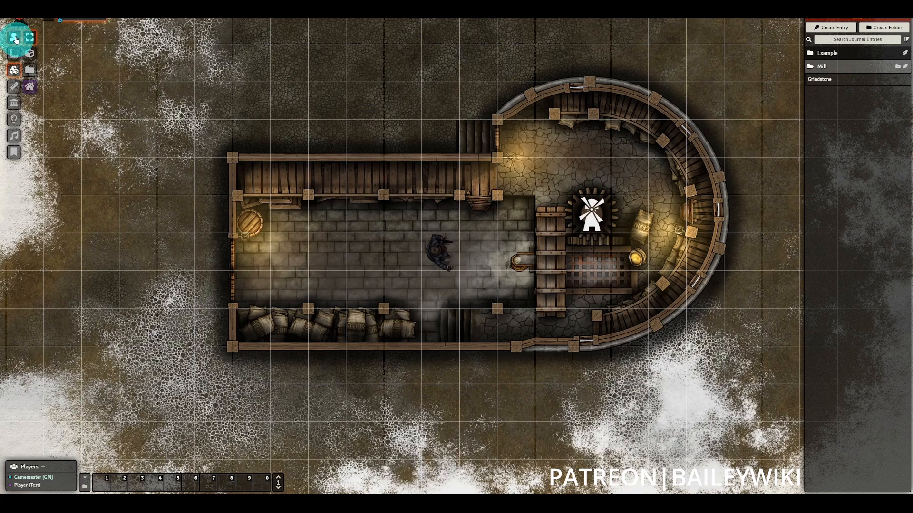
{"action": "left_click", "coordinate": [220, 109]}
{"action": "double_click", "coordinate": [588, 209]}
{"action": "left_click", "coordinate": [581, 116]}
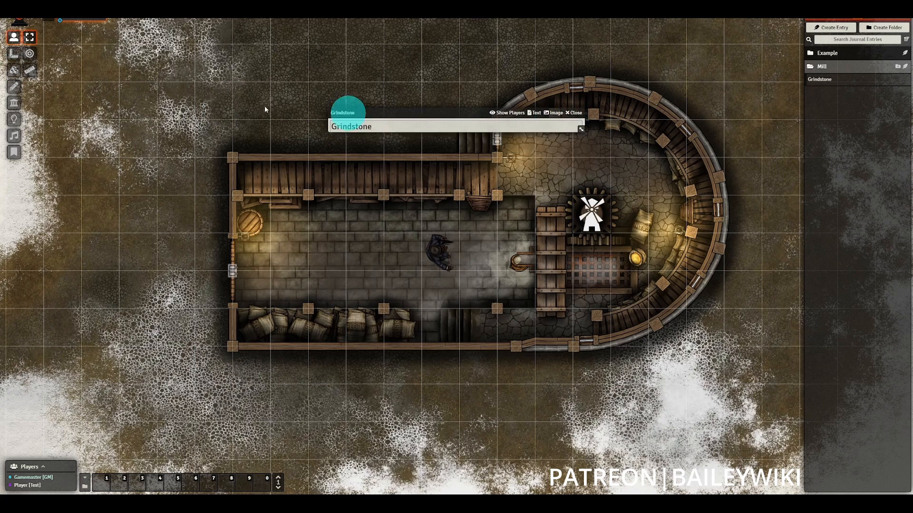
{"action": "left_click", "coordinate": [13, 152]}
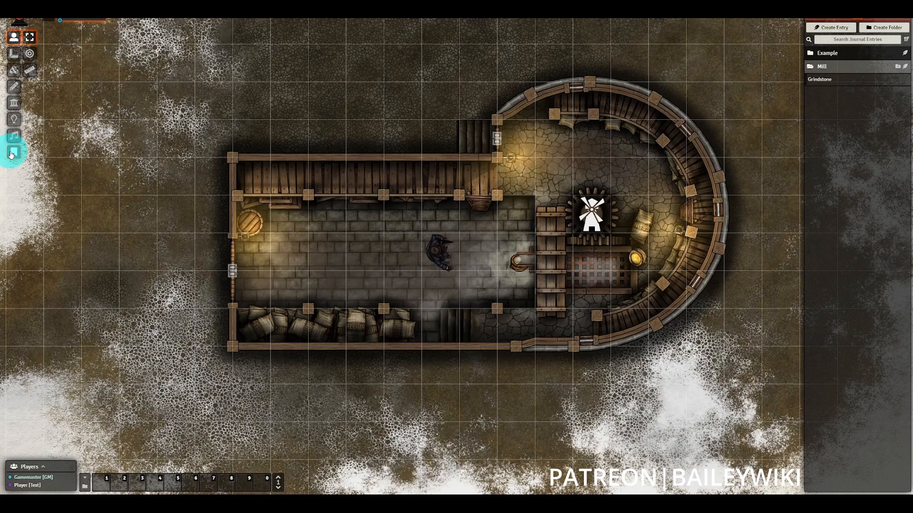
{"action": "double_click", "coordinate": [593, 211]}
{"action": "left_click", "coordinate": [575, 114]}
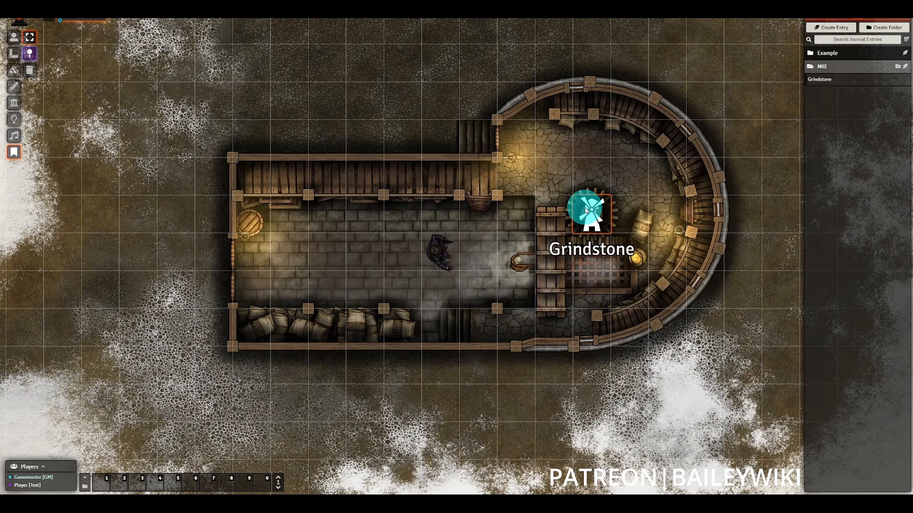
Check the Grindstone note on the token and tile layers, and view its note configuration from the notes layer.
{"action": "left_click", "coordinate": [14, 37]}
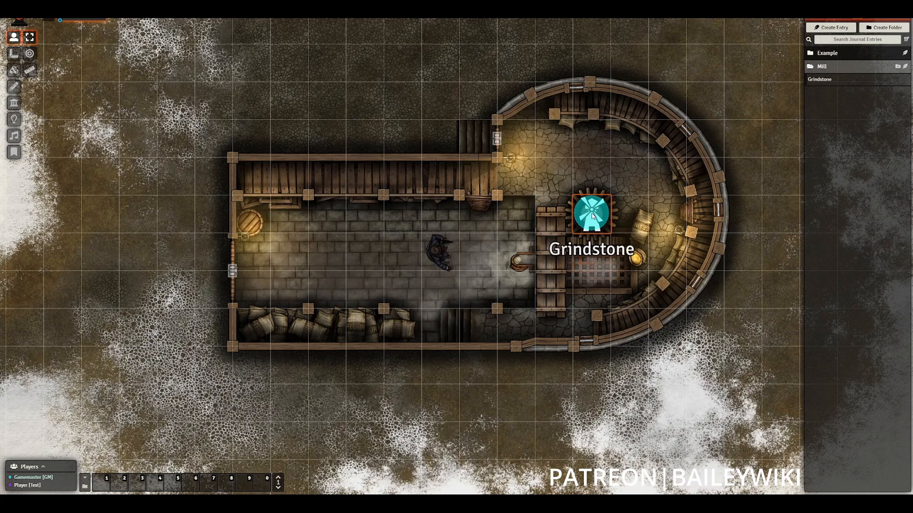
{"action": "left_click", "coordinate": [14, 70]}
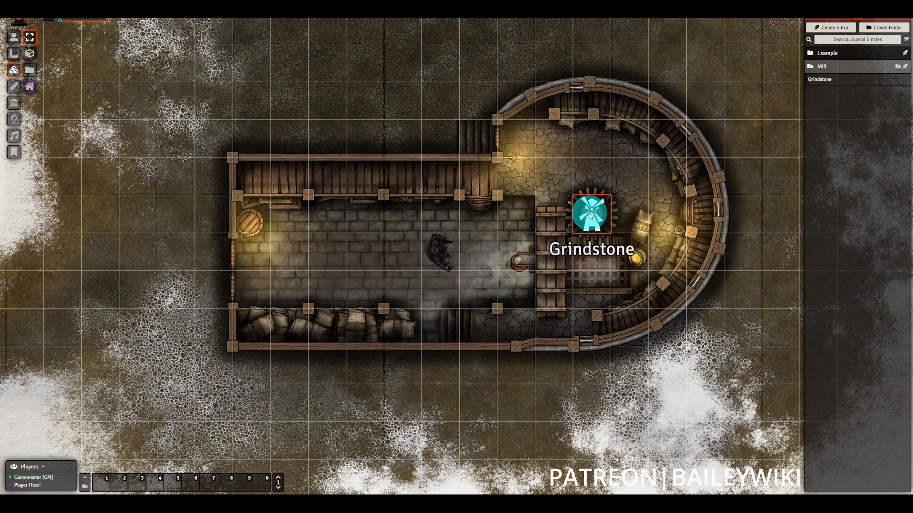
{"action": "left_click", "coordinate": [17, 154]}
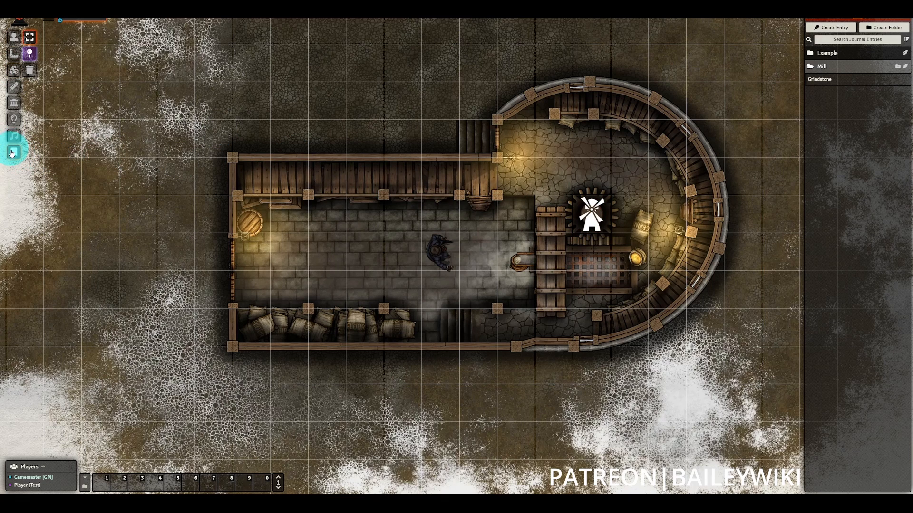
{"action": "double_click", "coordinate": [594, 214]}
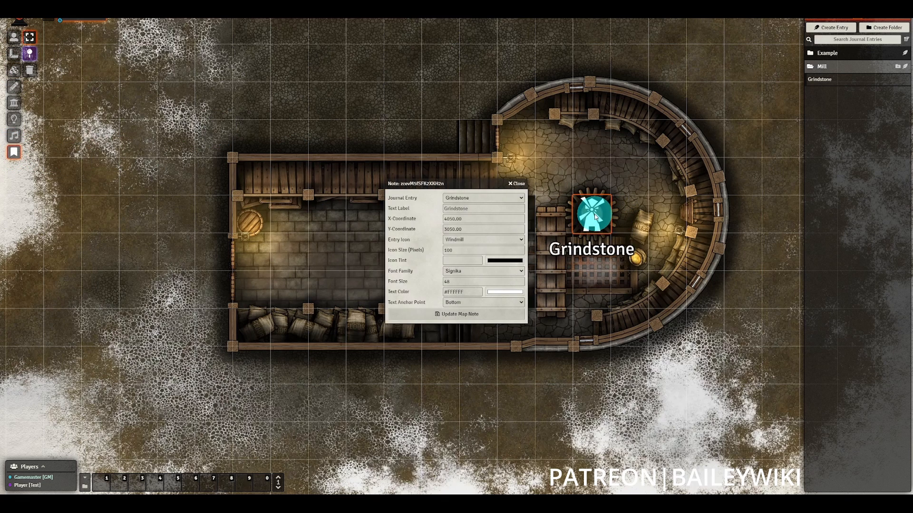
{"action": "left_click", "coordinate": [518, 184]}
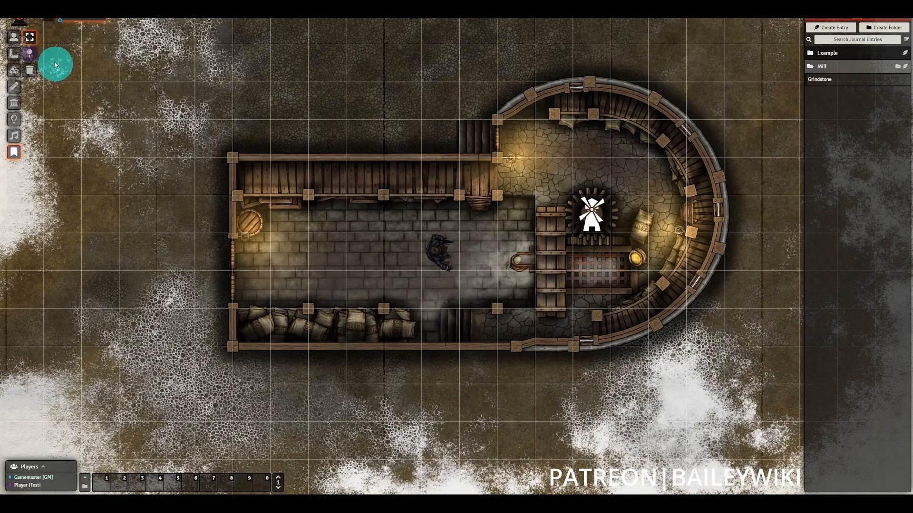
Compare the token layer with the map notes display switched off and switched on.
{"action": "left_click", "coordinate": [13, 37]}
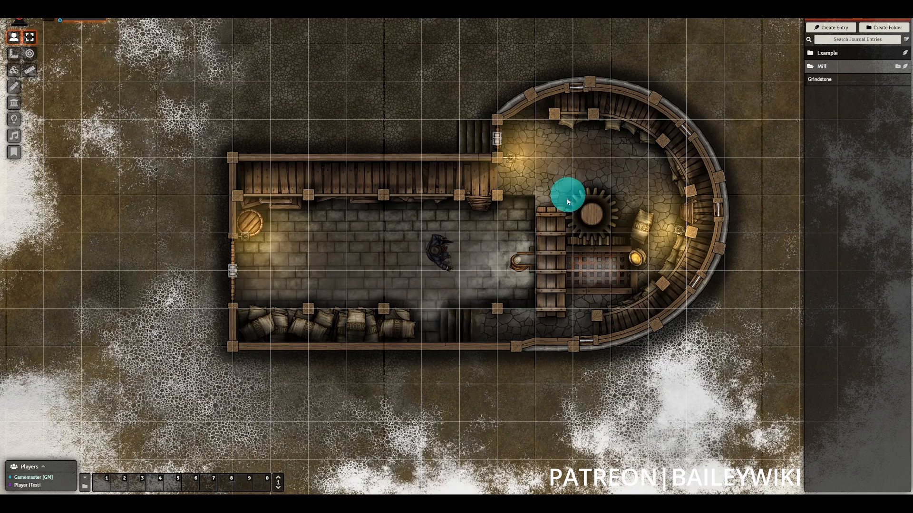
{"action": "left_click", "coordinate": [13, 153]}
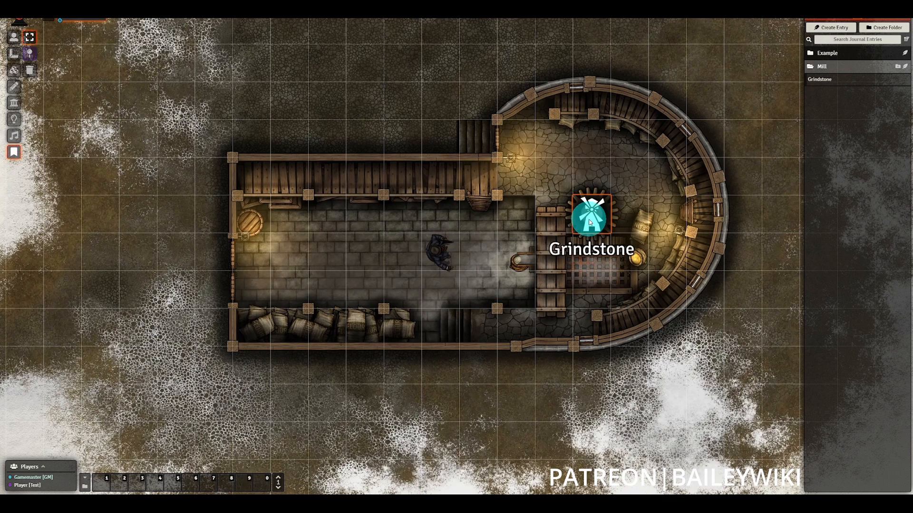
{"action": "left_click", "coordinate": [14, 37]}
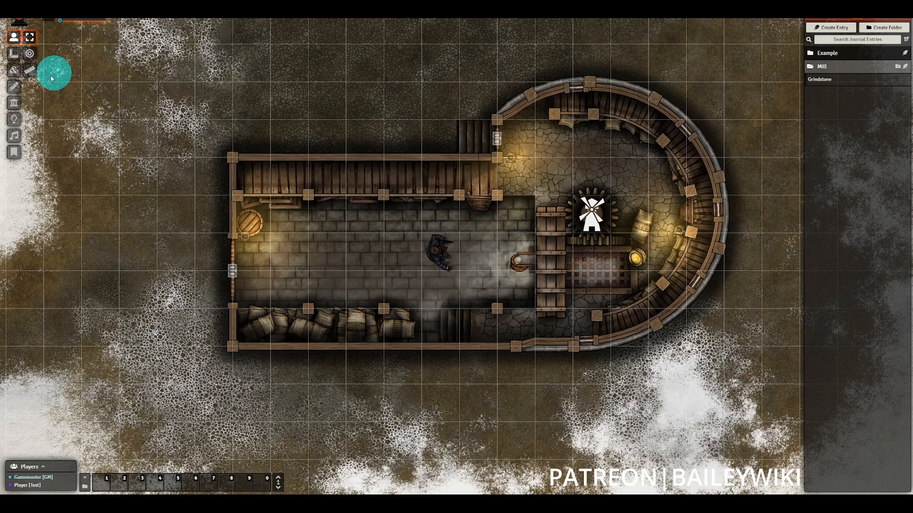
Permanently delete all map notes from the scene.
{"action": "left_click", "coordinate": [18, 156]}
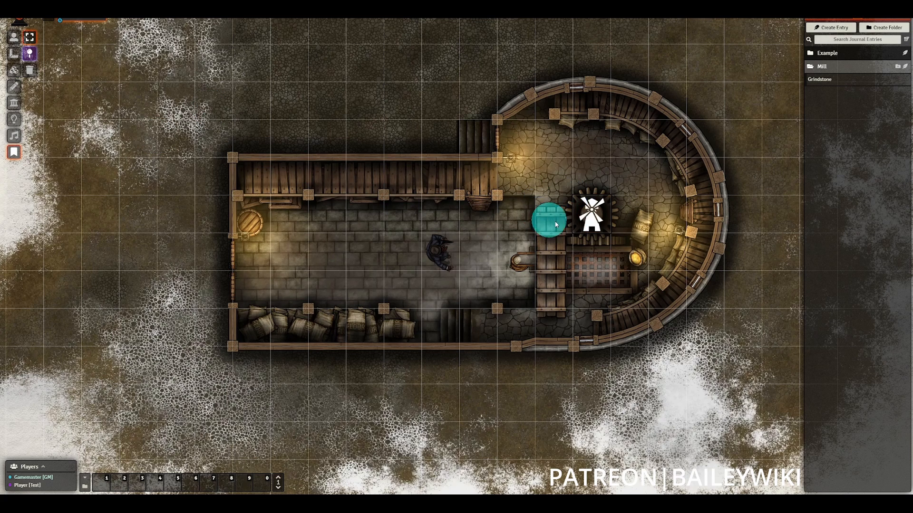
{"action": "left_click", "coordinate": [32, 75]}
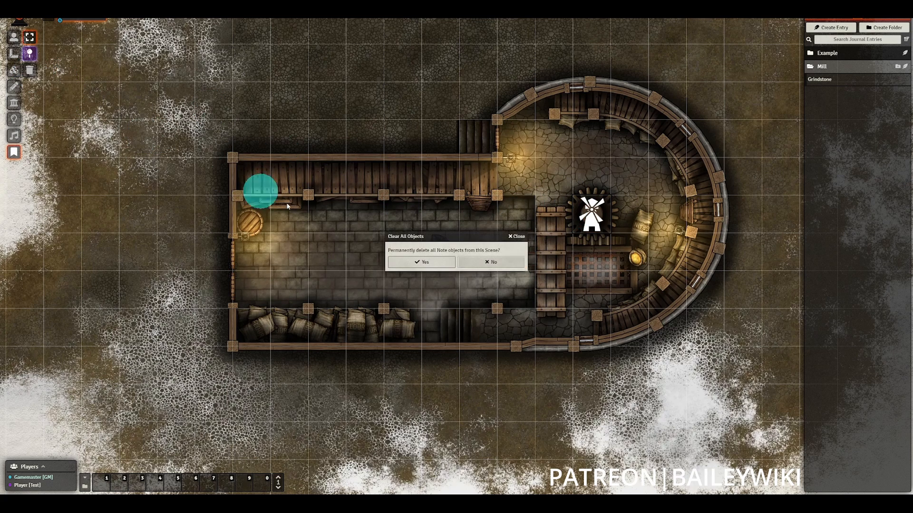
{"action": "left_click", "coordinate": [441, 263]}
Place the Grindstone journal entry as a note on the mill's gear with the Windmill icon, and open it to check the link.
{"action": "left_click_drag", "start_coordinate": [836, 77], "coordinate": [591, 214]}
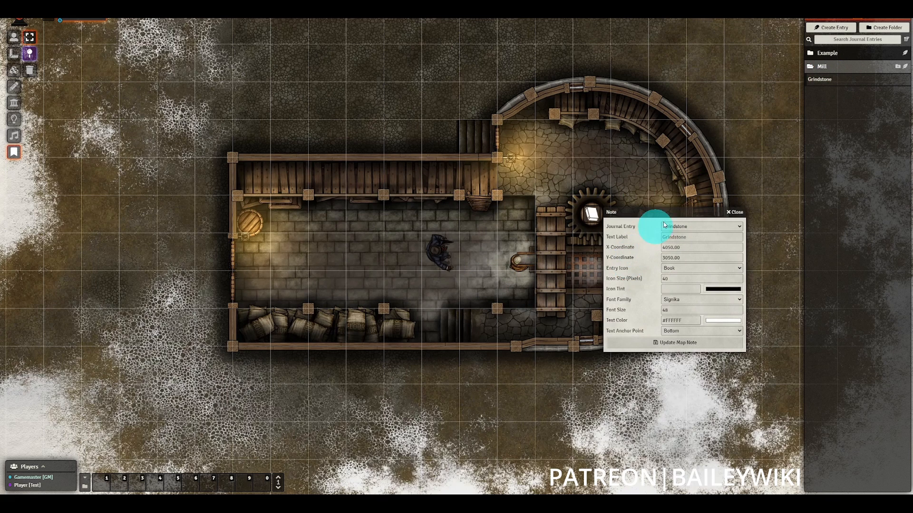
{"action": "left_click_drag", "start_coordinate": [673, 213], "coordinate": [601, 219]}
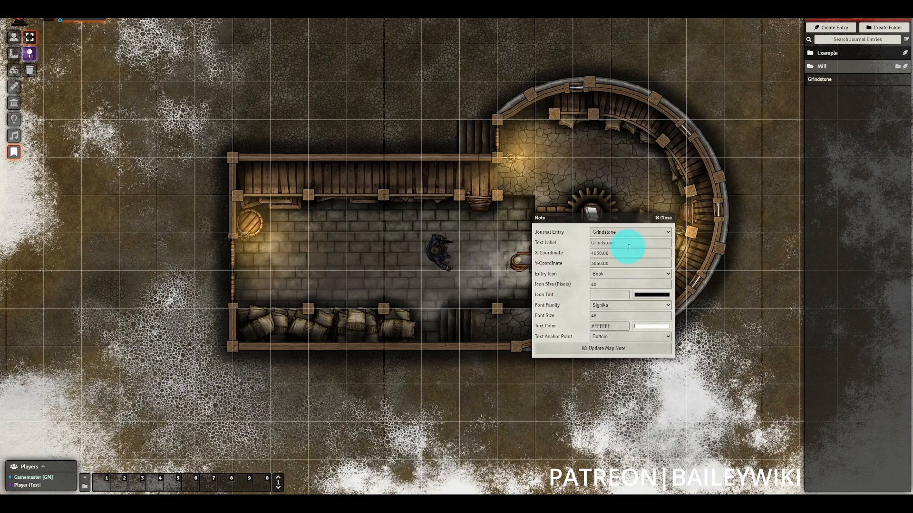
{"action": "left_click", "coordinate": [611, 275]}
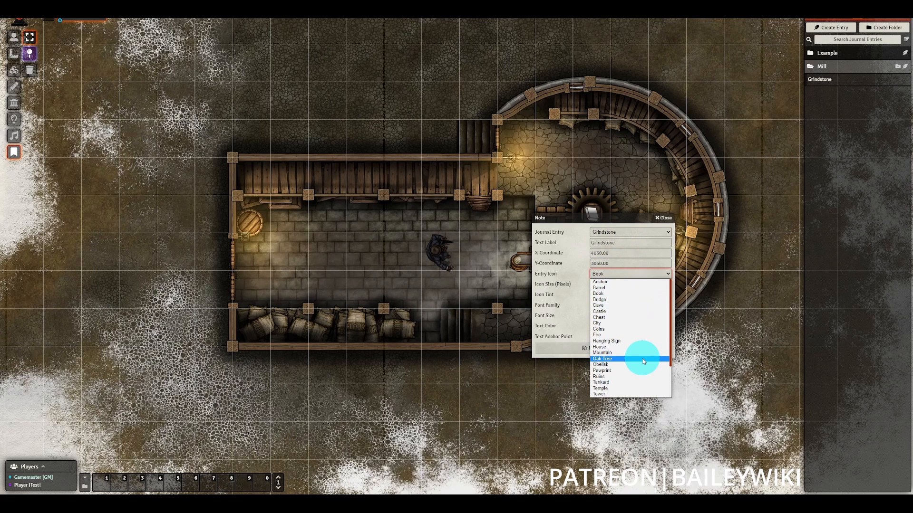
{"action": "scroll", "coordinate": [642, 361], "scroll_direction": "down", "scroll_amount": 3}
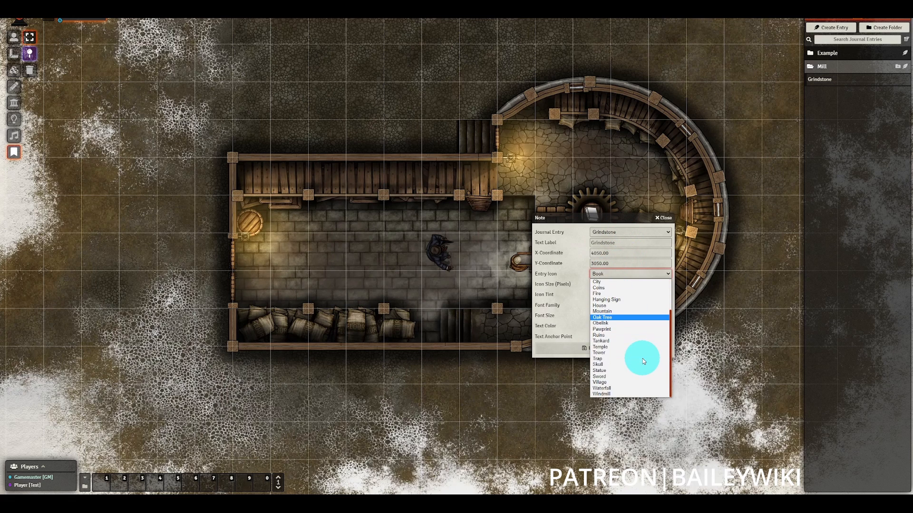
{"action": "left_click", "coordinate": [616, 395]}
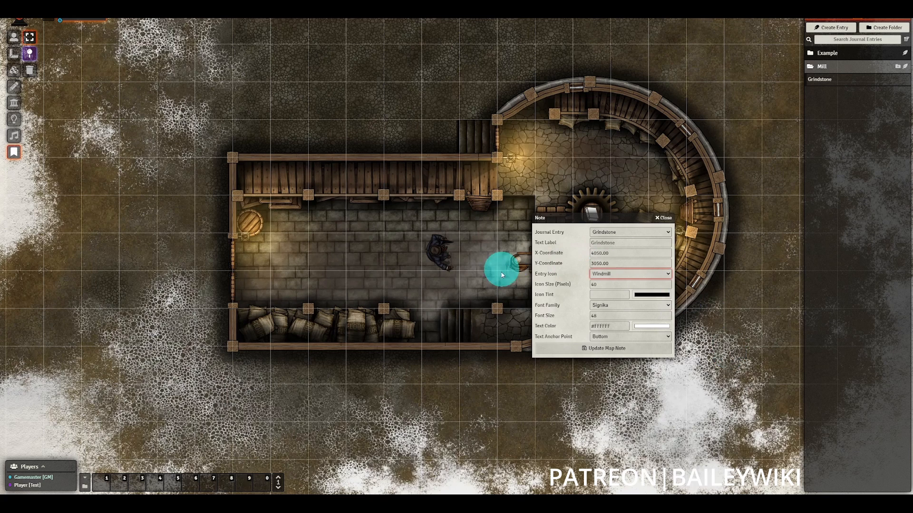
{"action": "left_click_drag", "start_coordinate": [619, 223], "coordinate": [618, 260]}
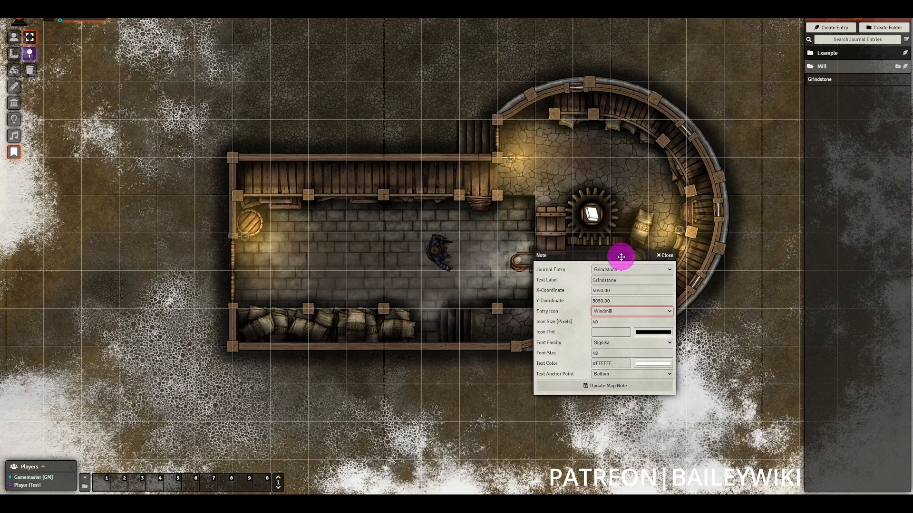
{"action": "left_click", "coordinate": [602, 386]}
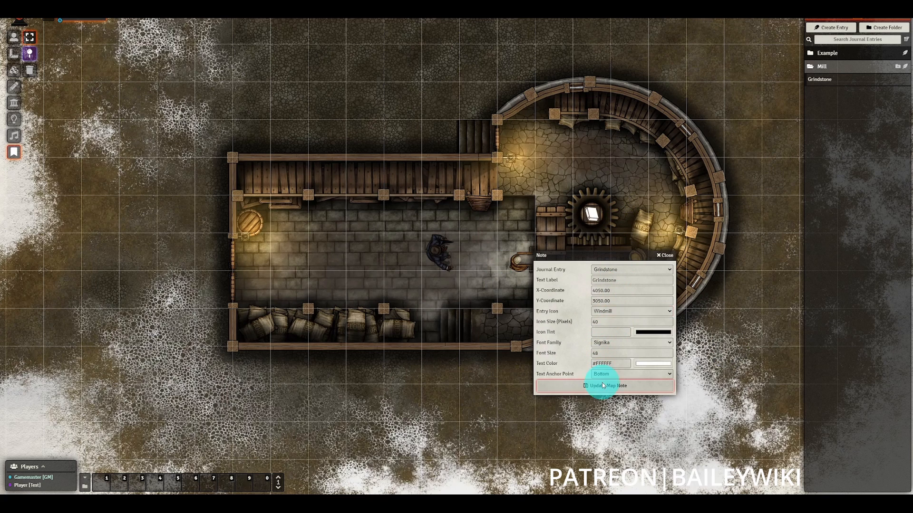
{"action": "double_click", "coordinate": [592, 217]}
{"action": "left_click", "coordinate": [572, 113]}
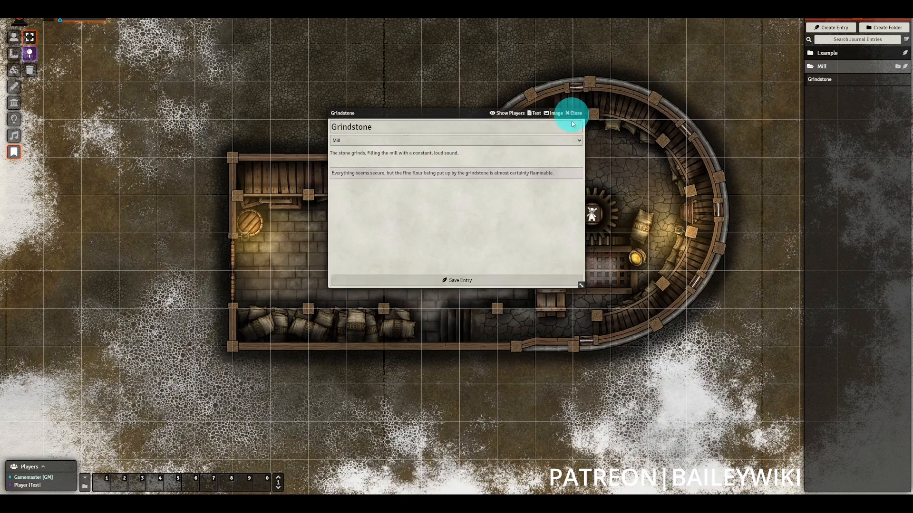
Set the Grindstone map note's text label to "Grindstone" and update the note.
{"action": "right_click", "coordinate": [588, 221]}
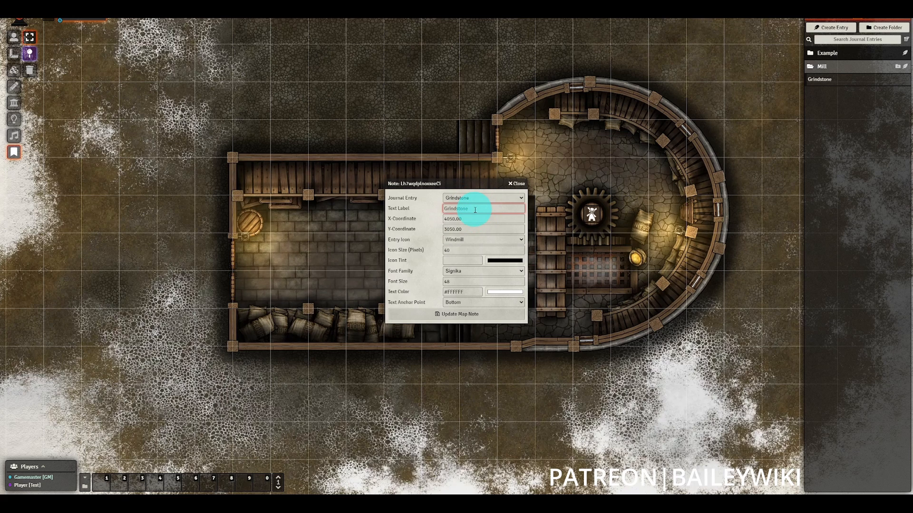
{"action": "type", "text": "Grindstone"}
{"action": "left_click", "coordinate": [463, 312]}
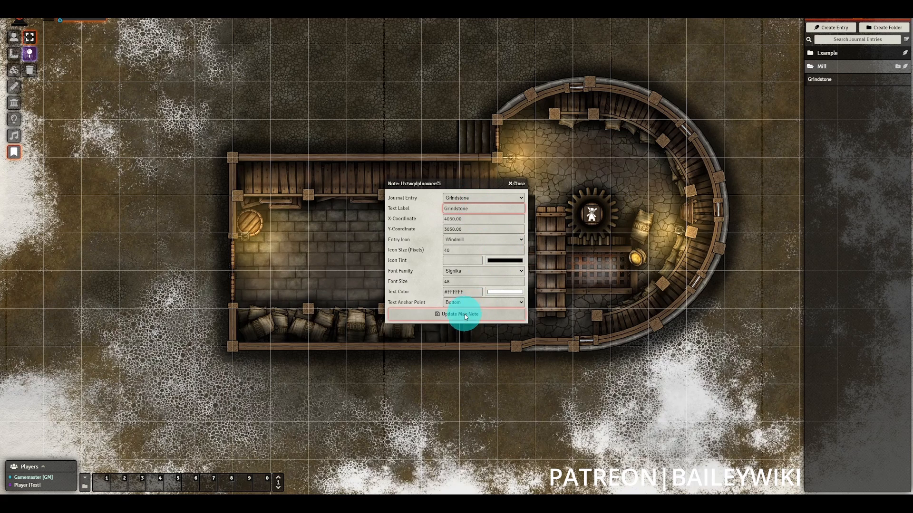
Link the map note on the gear to the Example Entry journal entry and update the note.
{"action": "right_click", "coordinate": [592, 218]}
{"action": "left_click", "coordinate": [475, 198]}
{"action": "left_click", "coordinate": [466, 210]}
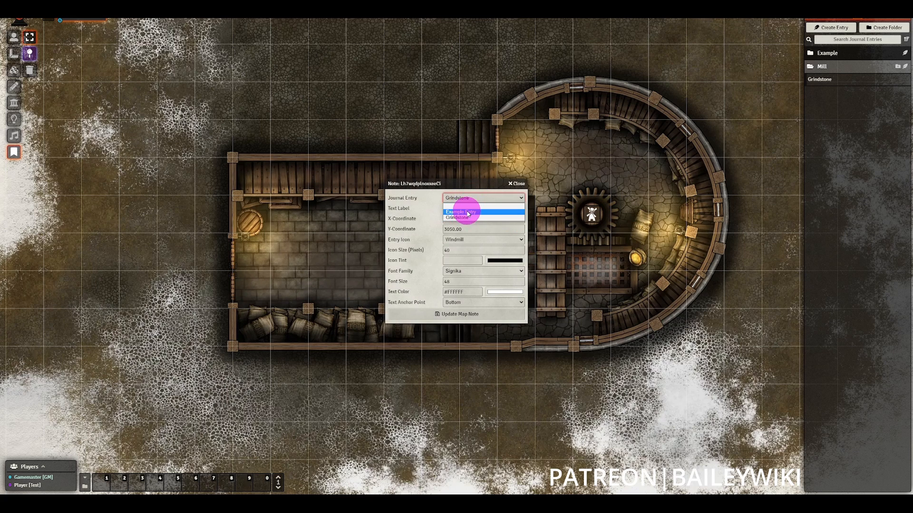
{"action": "left_click", "coordinate": [479, 321]}
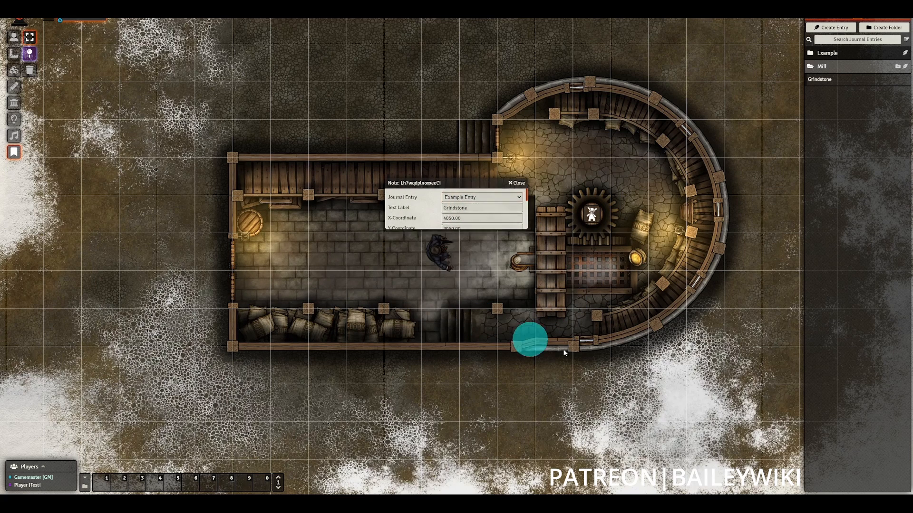
Clear the custom text label of the map note on the gear and update the note.
{"action": "right_click", "coordinate": [591, 216]}
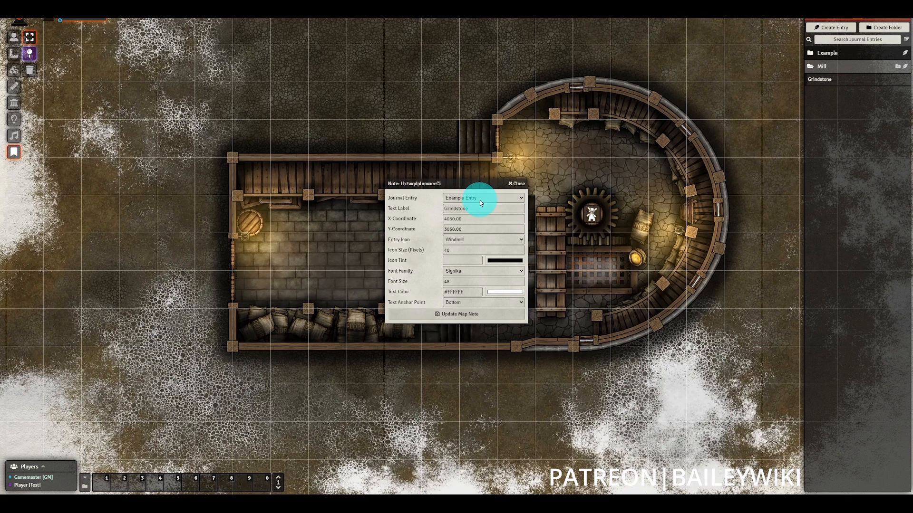
{"action": "left_click_drag", "start_coordinate": [482, 210], "coordinate": [364, 207]}
{"action": "key", "text": "BackSpace"}
{"action": "left_click", "coordinate": [452, 318]}
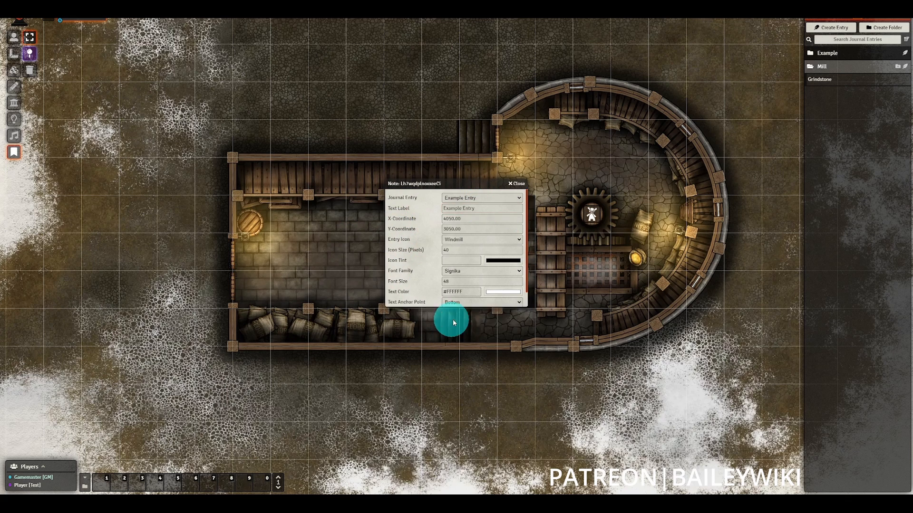
Link the gear's map note to the Grindstone journal entry and update the note.
{"action": "right_click", "coordinate": [588, 207]}
{"action": "left_click", "coordinate": [481, 198]}
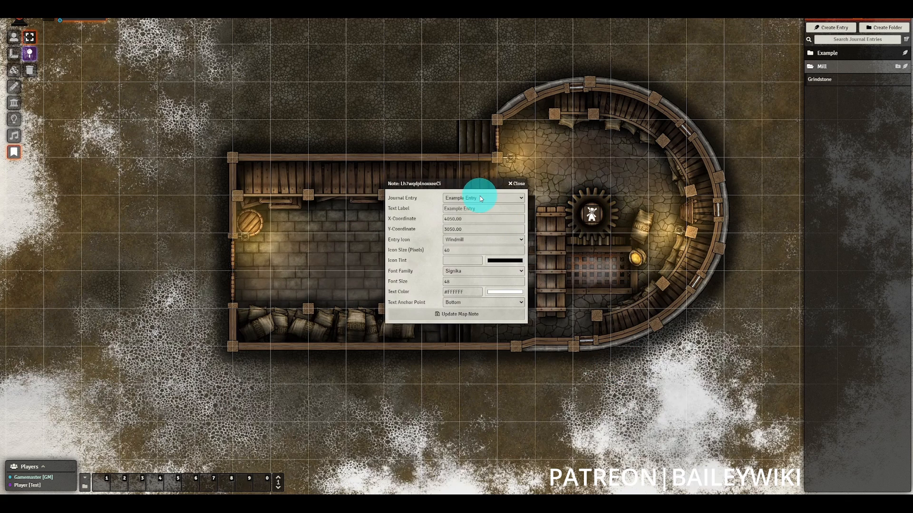
{"action": "left_click", "coordinate": [469, 217]}
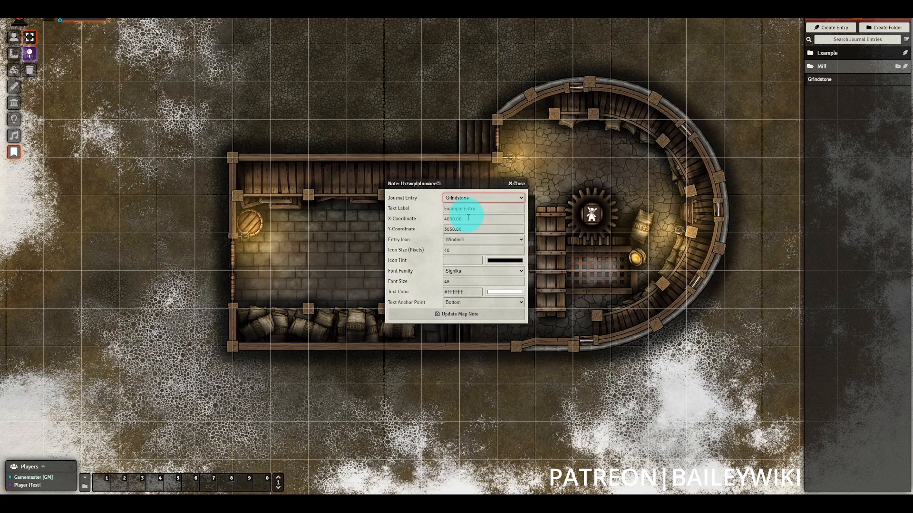
{"action": "left_click", "coordinate": [480, 314]}
{"action": "left_click", "coordinate": [597, 218]}
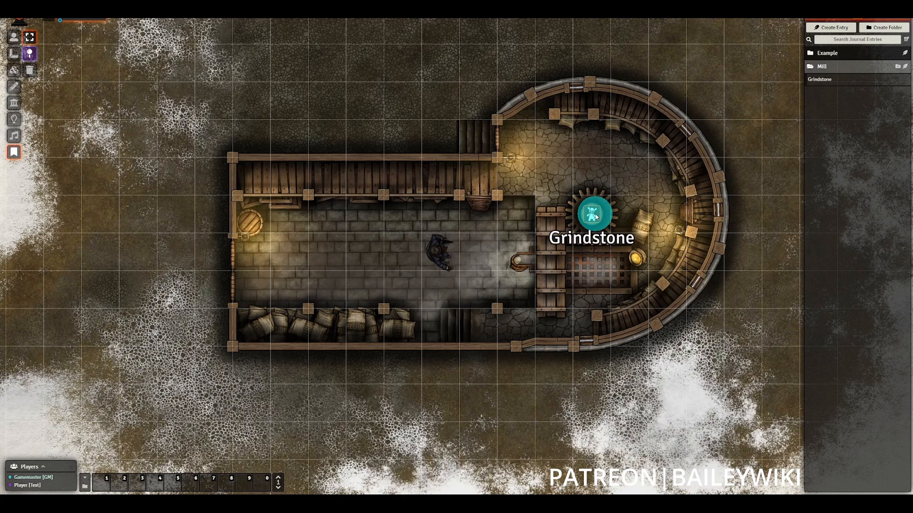
Tint the Grindstone map note's icon green (#17c700), update the note, and open its linked entry to check it.
{"action": "right_click", "coordinate": [596, 218]}
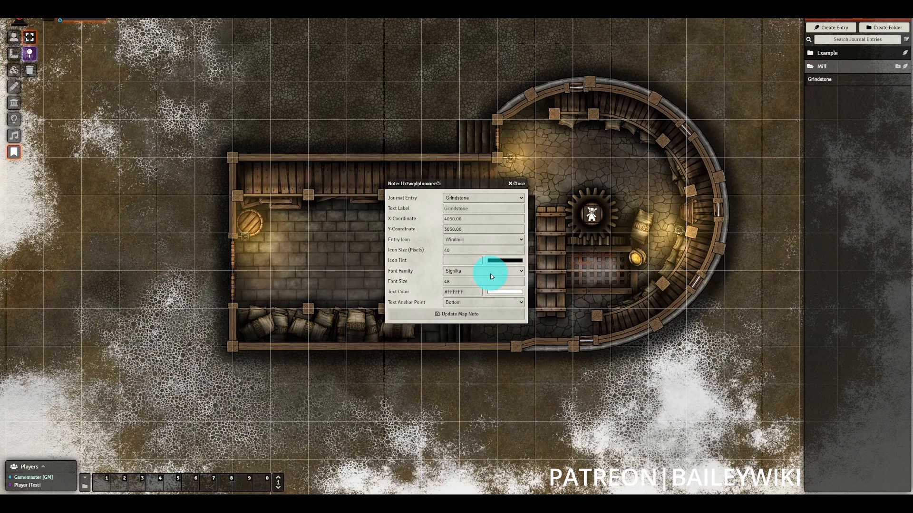
{"action": "left_click", "coordinate": [503, 260]}
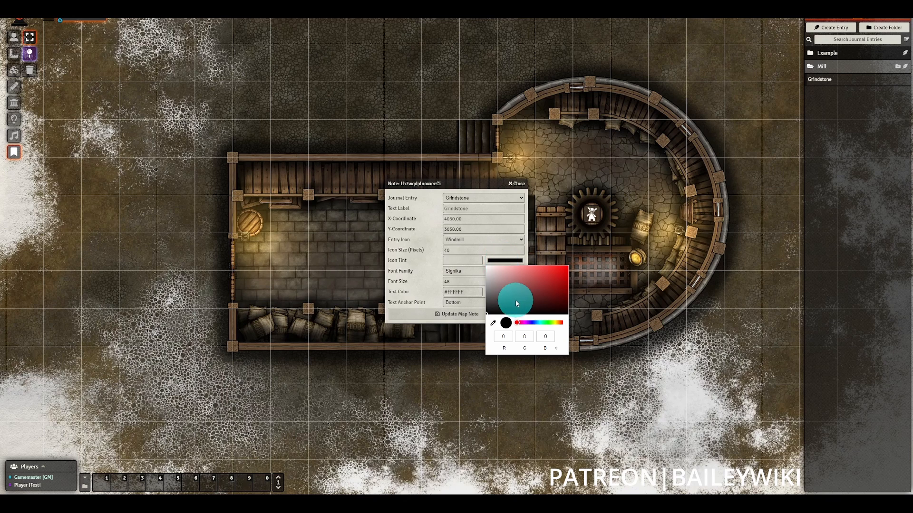
{"action": "left_click", "coordinate": [548, 323]}
{"action": "left_click_drag", "start_coordinate": [550, 301], "coordinate": [576, 277]}
{"action": "left_click", "coordinate": [418, 312]}
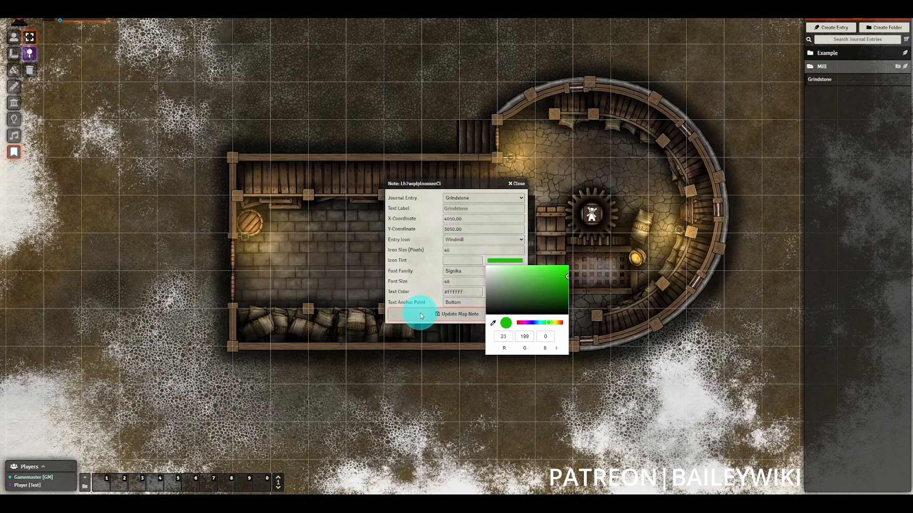
{"action": "double_click", "coordinate": [598, 216]}
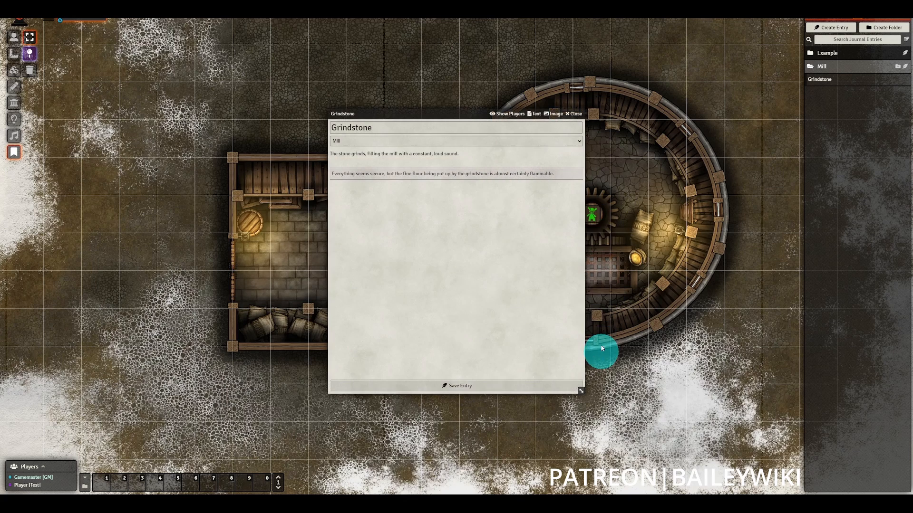
{"action": "left_click", "coordinate": [573, 116]}
Change the Grindstone map note's text color to muted green (#517439) and update the note.
{"action": "right_click", "coordinate": [595, 215]}
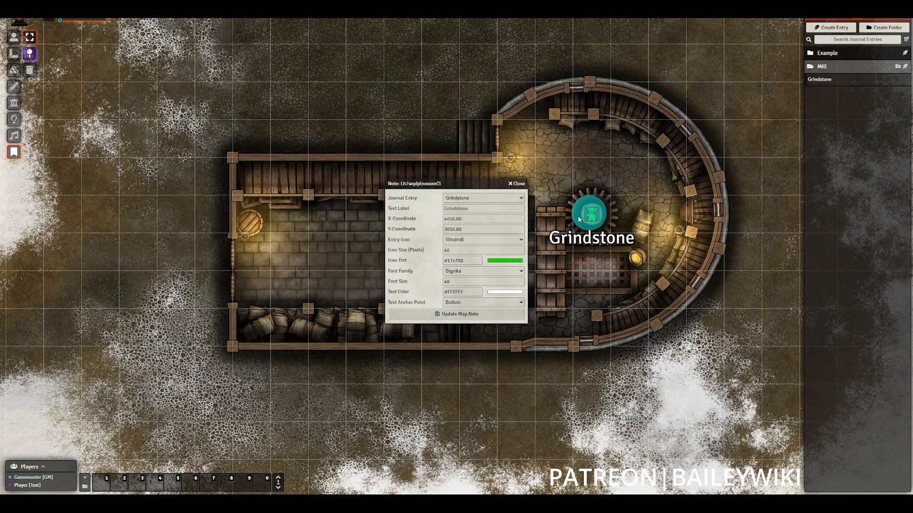
{"action": "left_click", "coordinate": [425, 299]}
{"action": "left_click", "coordinate": [498, 292]}
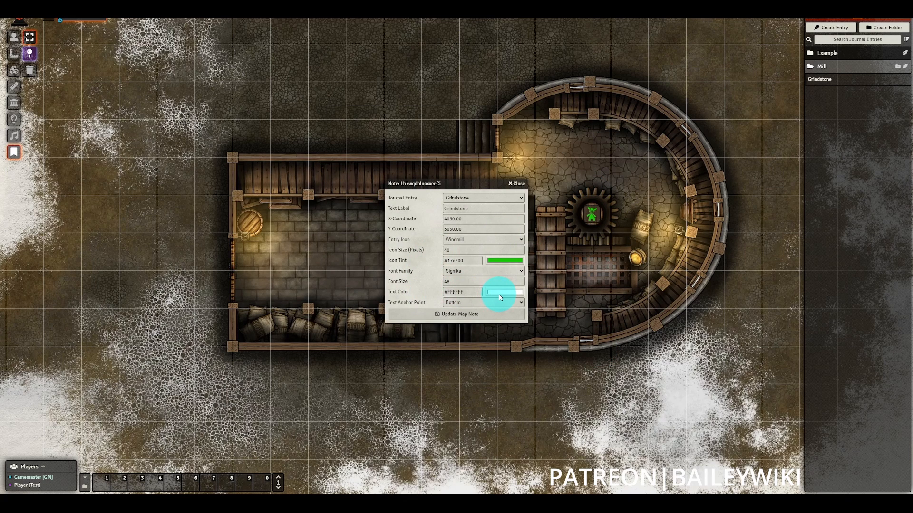
{"action": "left_click", "coordinate": [547, 365]}
{"action": "left_click", "coordinate": [550, 354]}
{"action": "left_click_drag", "start_coordinate": [554, 328], "coordinate": [526, 326]}
{"action": "left_click", "coordinate": [443, 315]}
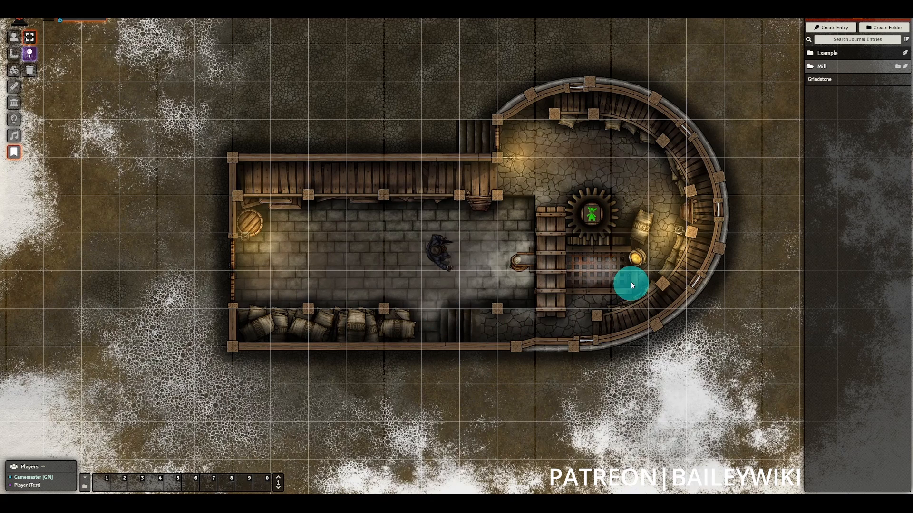
Change the Grindstone map note's font family to Arial Black and update the note.
{"action": "double_click", "coordinate": [591, 212]}
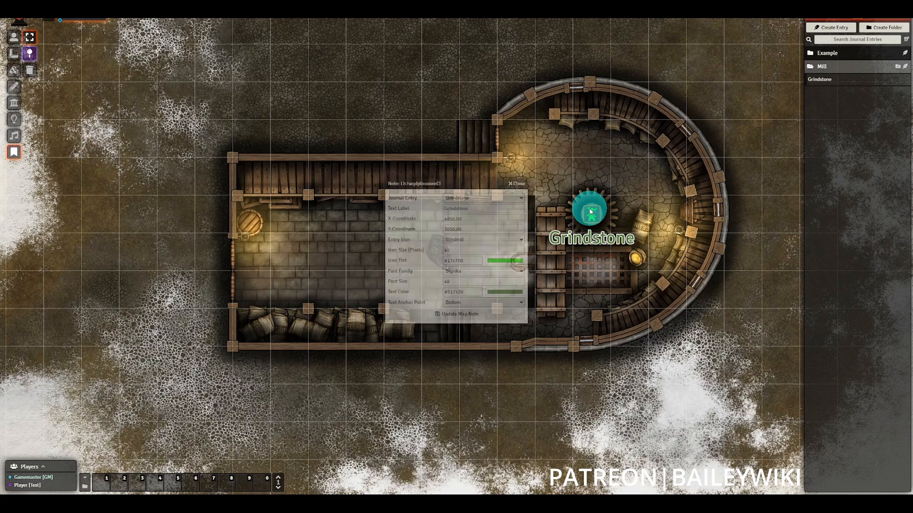
{"action": "left_click", "coordinate": [438, 252]}
{"action": "left_click", "coordinate": [482, 271]}
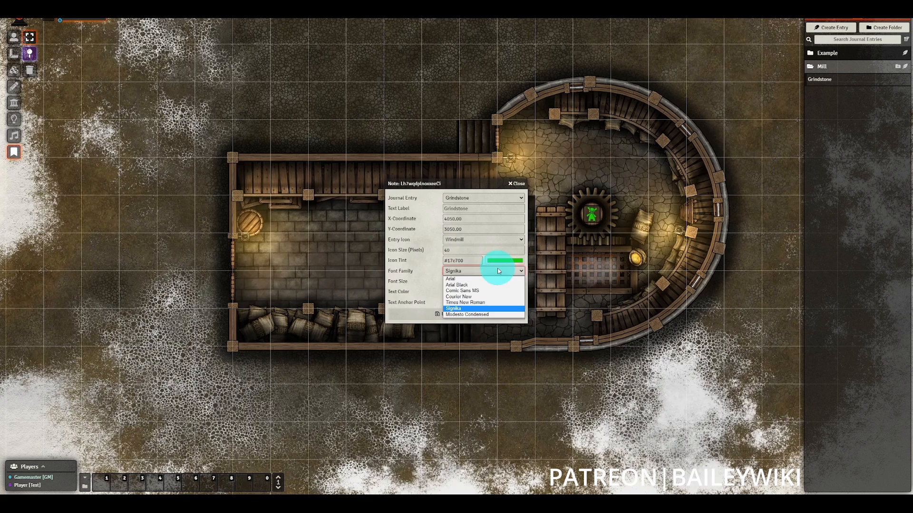
{"action": "left_click", "coordinate": [482, 287]}
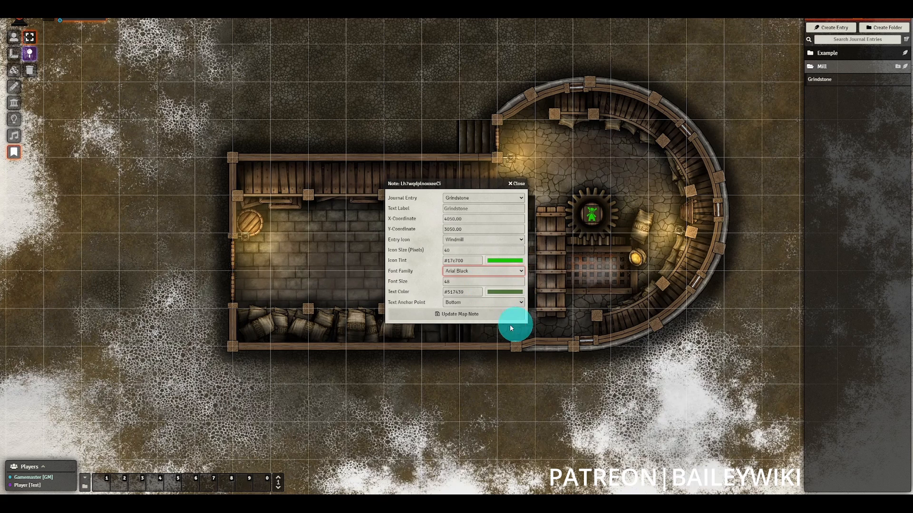
{"action": "left_click", "coordinate": [482, 315]}
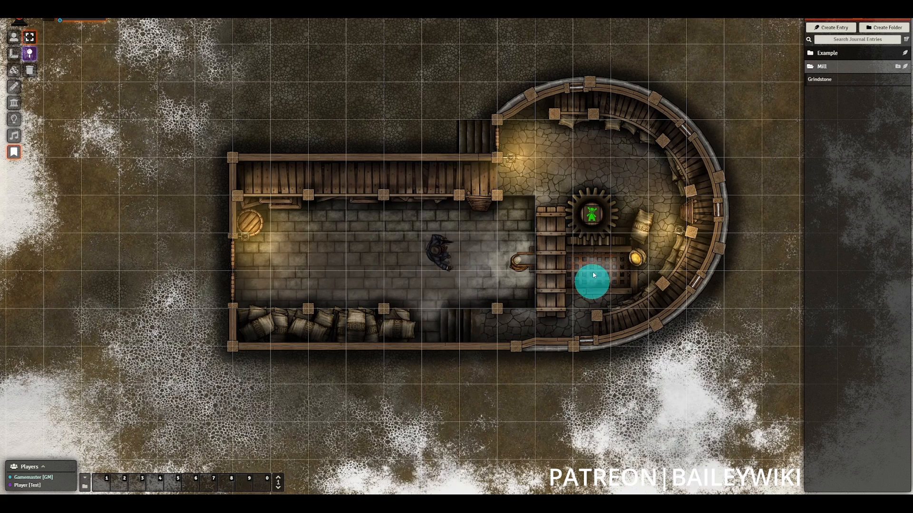
Set the Grindstone map note's text anchor point to Center and update the note.
{"action": "double_click", "coordinate": [592, 212]}
{"action": "left_click", "coordinate": [481, 301]}
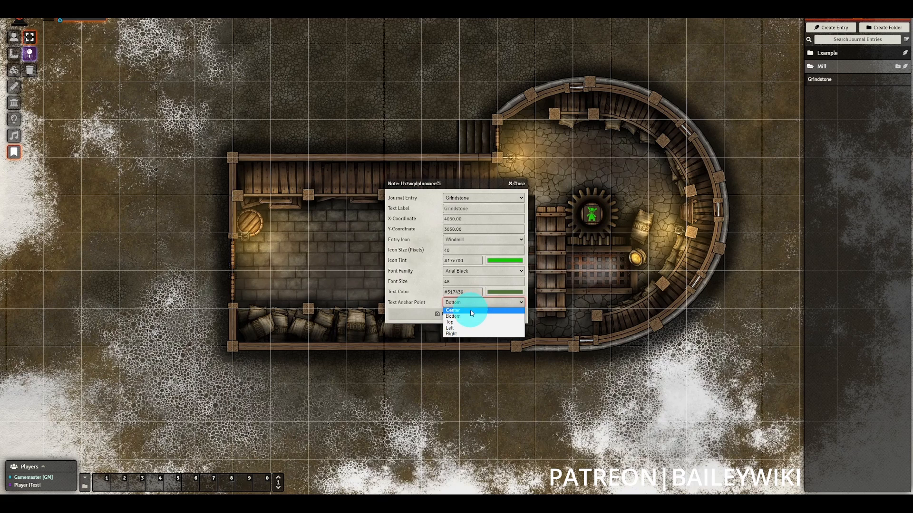
{"action": "left_click", "coordinate": [475, 310]}
{"action": "left_click", "coordinate": [465, 314]}
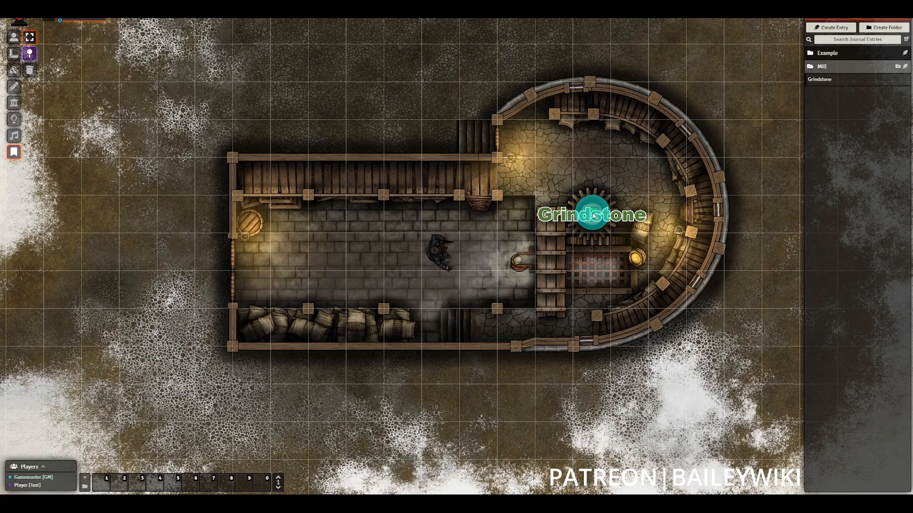
Set the Grindstone map note's text anchor point to Top and update the note.
{"action": "double_click", "coordinate": [593, 214]}
{"action": "left_click", "coordinate": [476, 302]}
{"action": "left_click", "coordinate": [466, 324]}
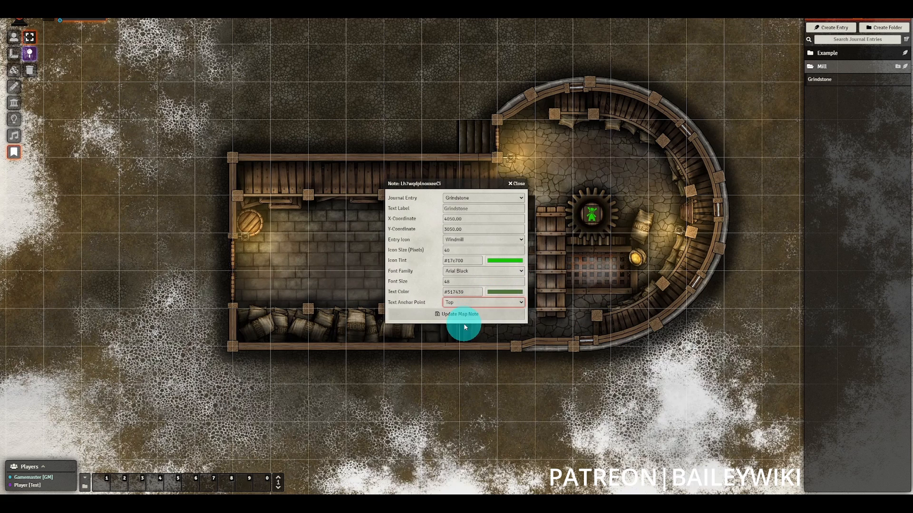
{"action": "left_click", "coordinate": [474, 311]}
Set the Grindstone map note's text anchor point to Left and update the note.
{"action": "double_click", "coordinate": [593, 213]}
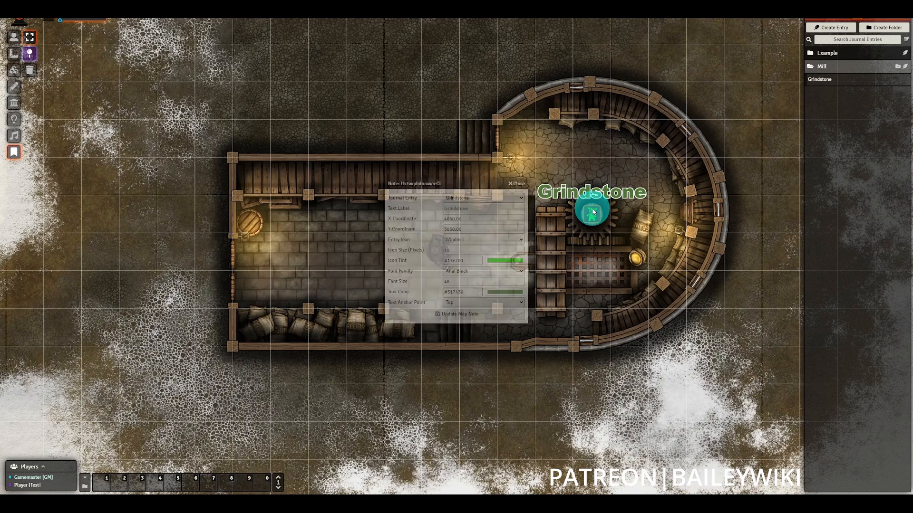
{"action": "left_click", "coordinate": [474, 303]}
{"action": "left_click", "coordinate": [460, 328]}
{"action": "left_click", "coordinate": [463, 315]}
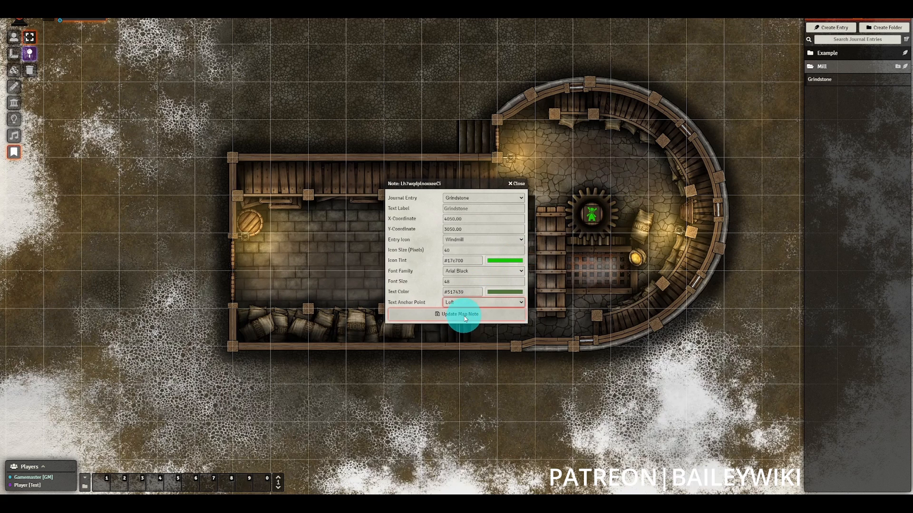
Set the Grindstone map note's text anchor point to Right and update the note.
{"action": "double_click", "coordinate": [591, 218]}
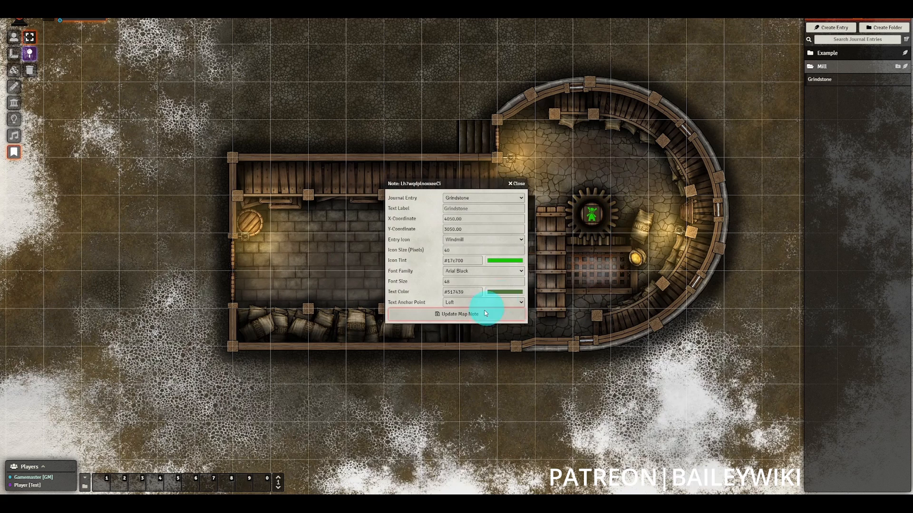
{"action": "left_click", "coordinate": [480, 302]}
{"action": "left_click", "coordinate": [469, 331]}
{"action": "left_click", "coordinate": [477, 314]}
Clear the Grindstone map note's text color value, set its text anchor point to Bottom, and update the note.
{"action": "right_click", "coordinate": [591, 214]}
{"action": "right_click", "coordinate": [591, 214]}
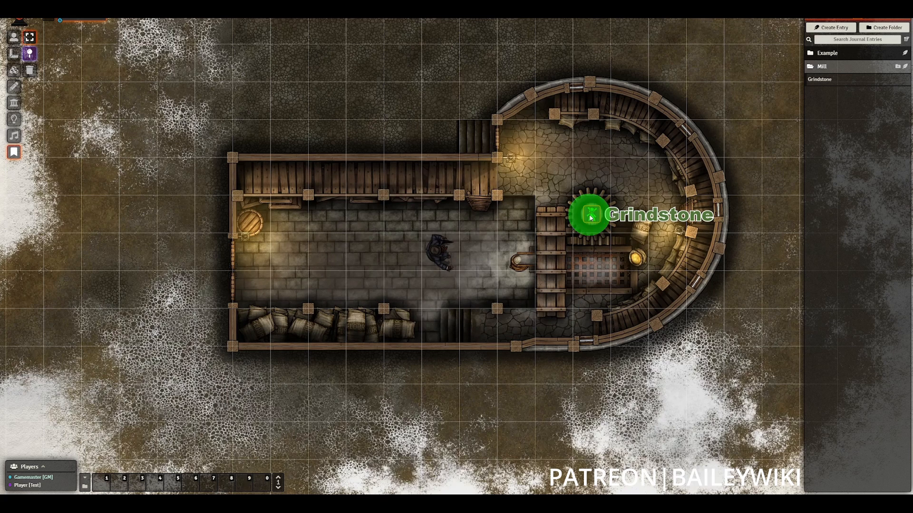
{"action": "left_click_drag", "start_coordinate": [469, 293], "coordinate": [431, 294]}
{"action": "key", "text": "BackSpace"}
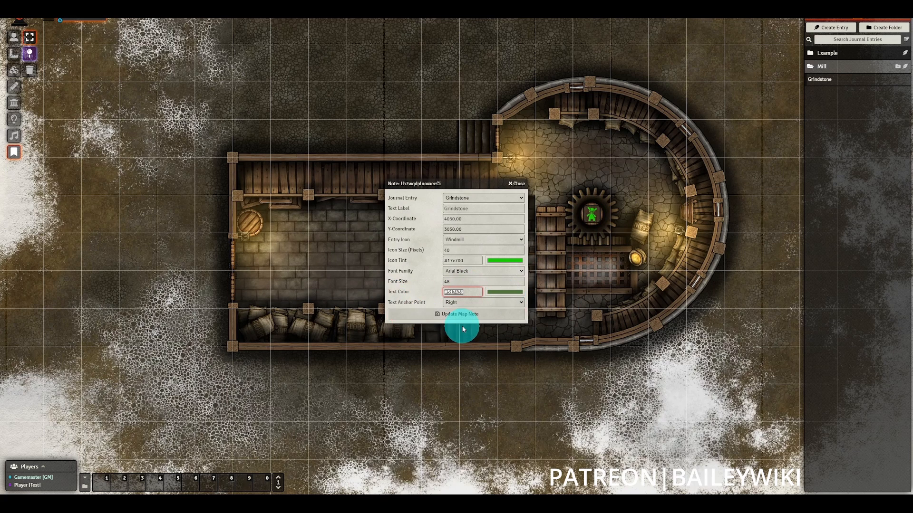
{"action": "left_click", "coordinate": [474, 301]}
{"action": "left_click", "coordinate": [466, 322]}
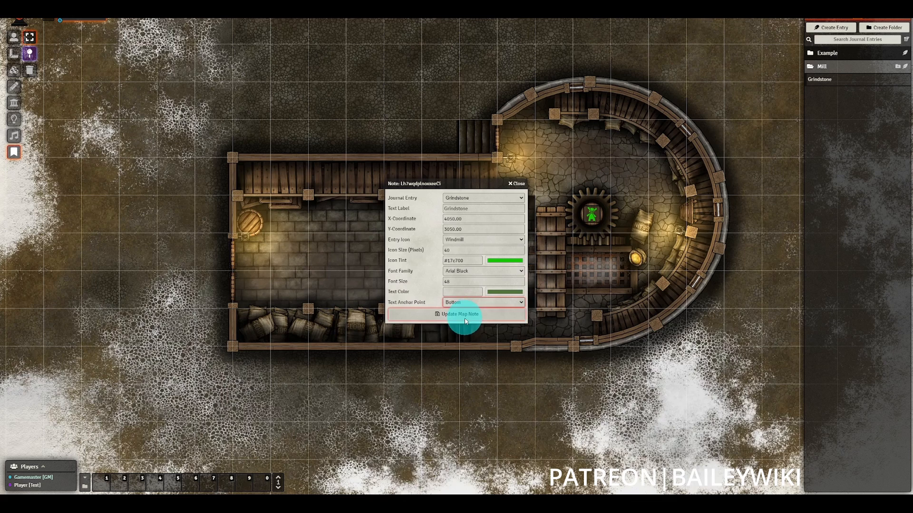
{"action": "left_click", "coordinate": [466, 315]}
{"action": "left_click_drag", "start_coordinate": [594, 216], "coordinate": [592, 293]}
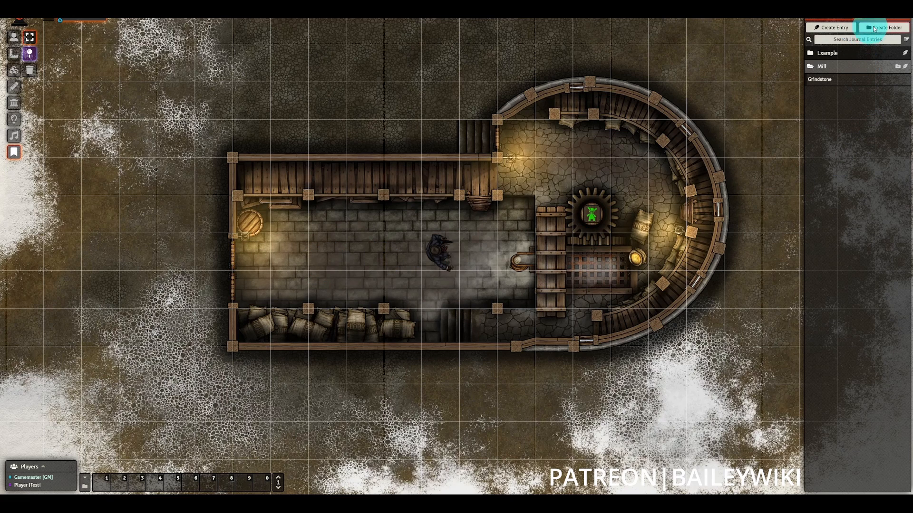
Create a new journal entry named "Warning" in the Mill folder.
{"action": "left_click", "coordinate": [905, 66]}
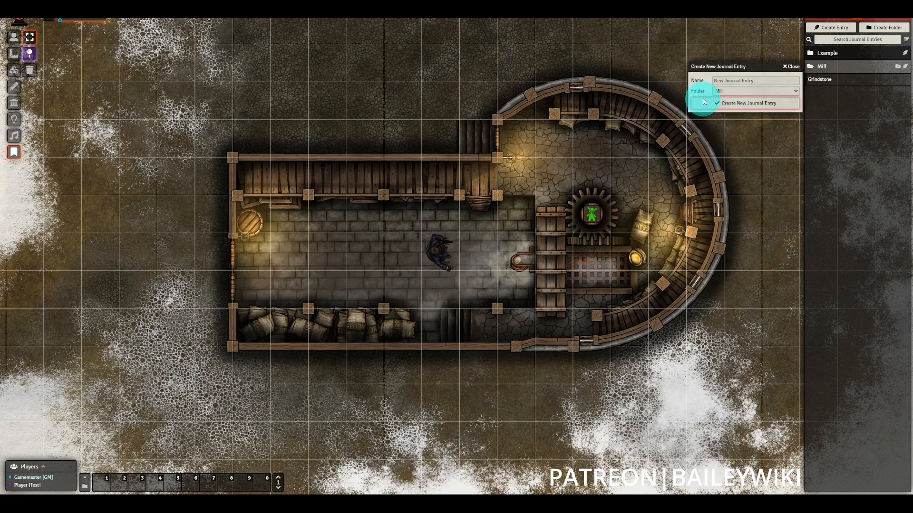
{"action": "type", "text": "Warning"}
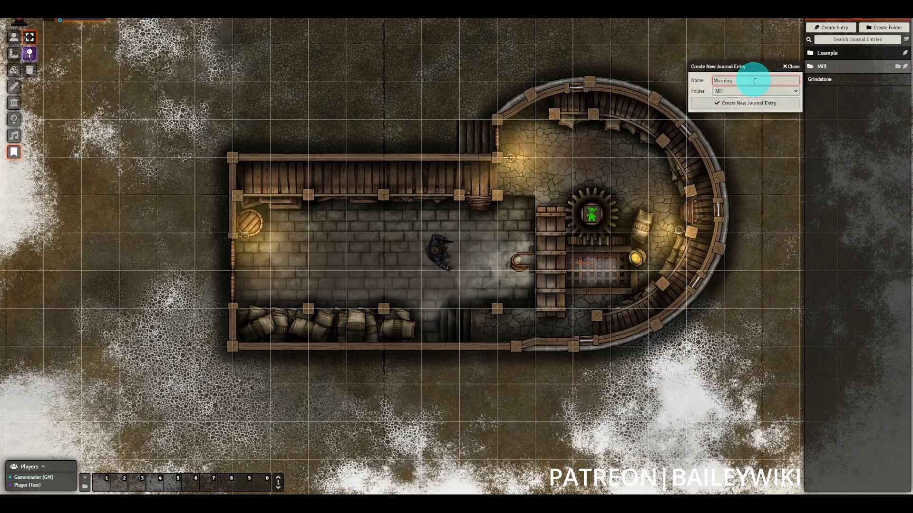
{"action": "left_click", "coordinate": [754, 102]}
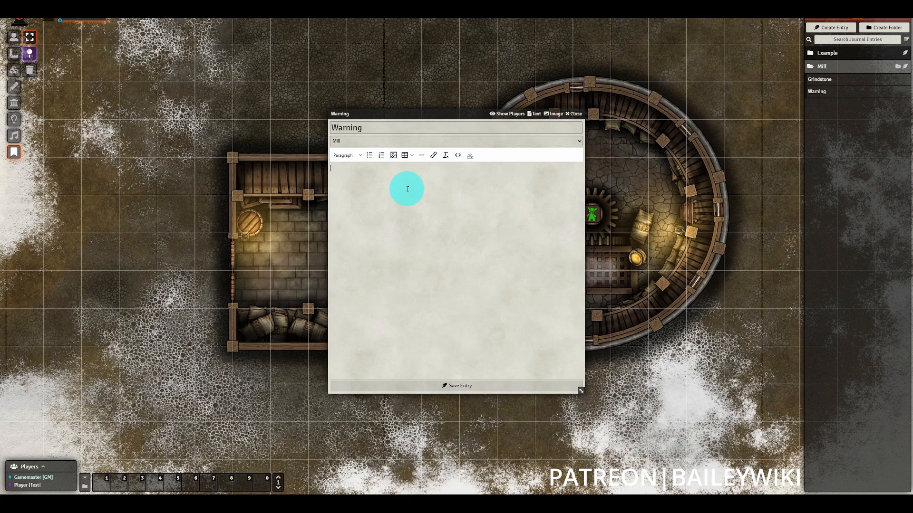
Write the Warning entry's opening paragraph about looking for sabotage, from "As you enter the Windmill" to "You'll have to investigate more carefully.".
{"action": "type", "text": "As you enter the Windmill, aware of the devious plot to de"}
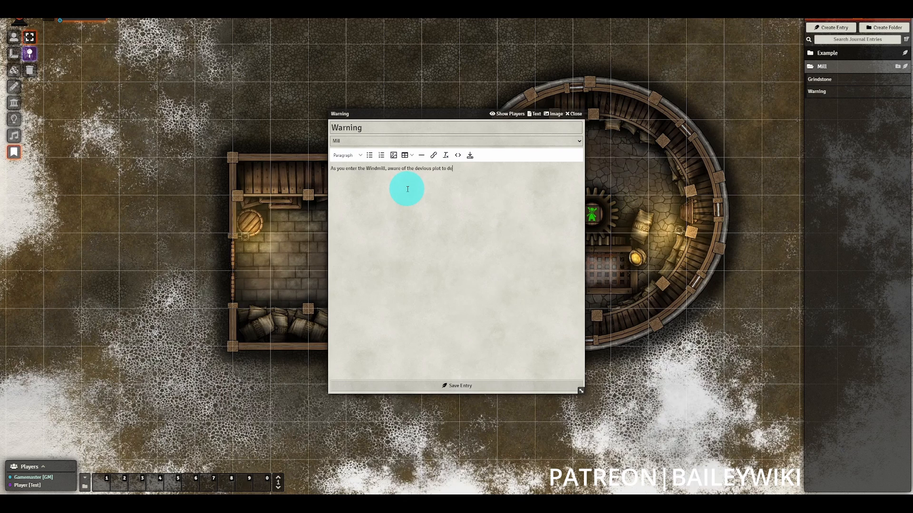
{"action": "type", "text": "stroy it, your eyes quickly dart around, looking for any signs of sabatoge."}
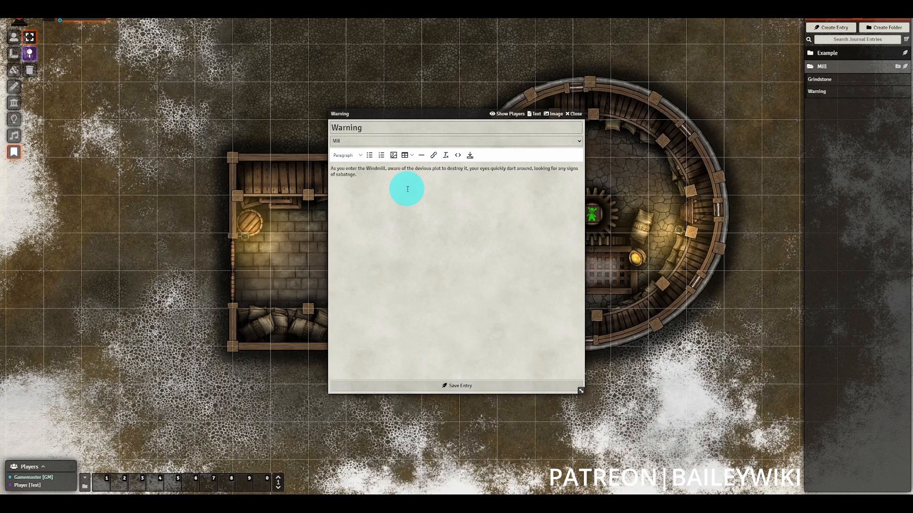
{"action": "type", "text": " Nothing immediately obvious jumps out to you. You'll have to invest"}
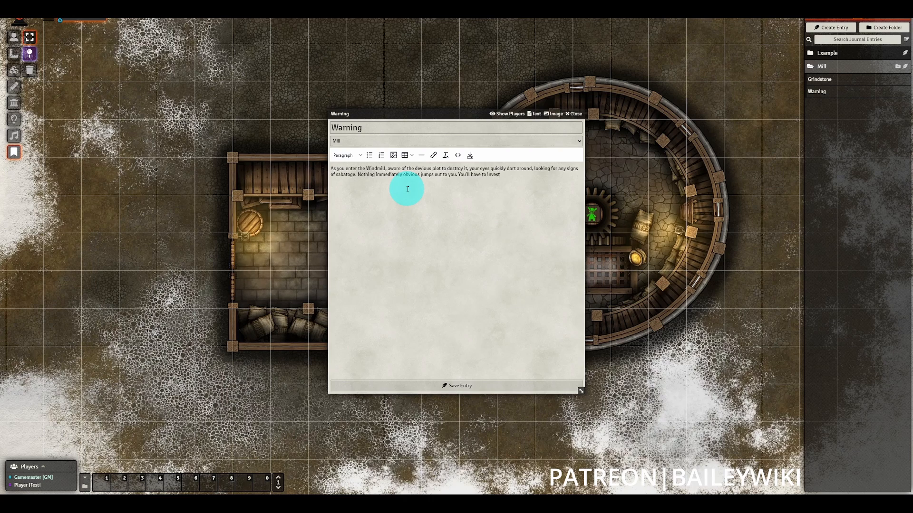
{"action": "type", "text": "igate more carefully.  "}
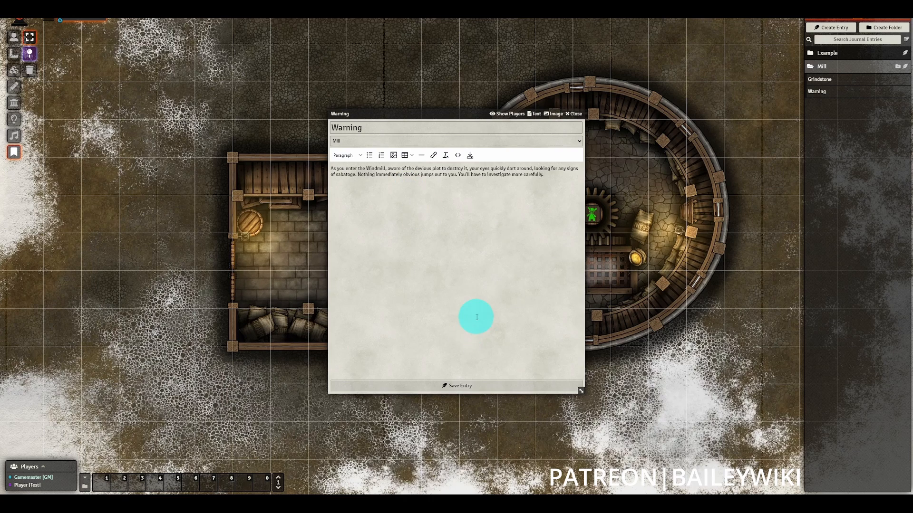
Add "Search the room via the map notes to find the planted magical device and thwart the destruction of the windmill." as a boxed block and save.
{"action": "type", "text": "Searc"}
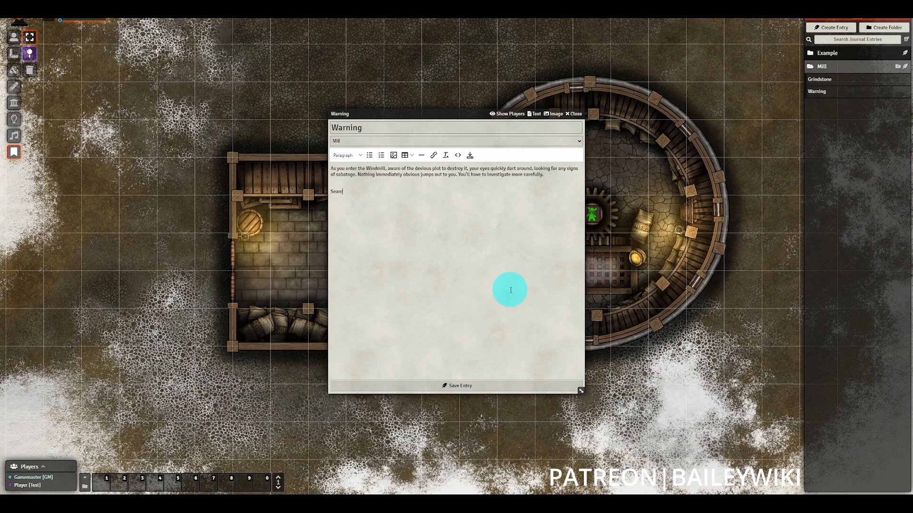
{"action": "type", "text": "h the room via the map notes to find the planted magical device and"}
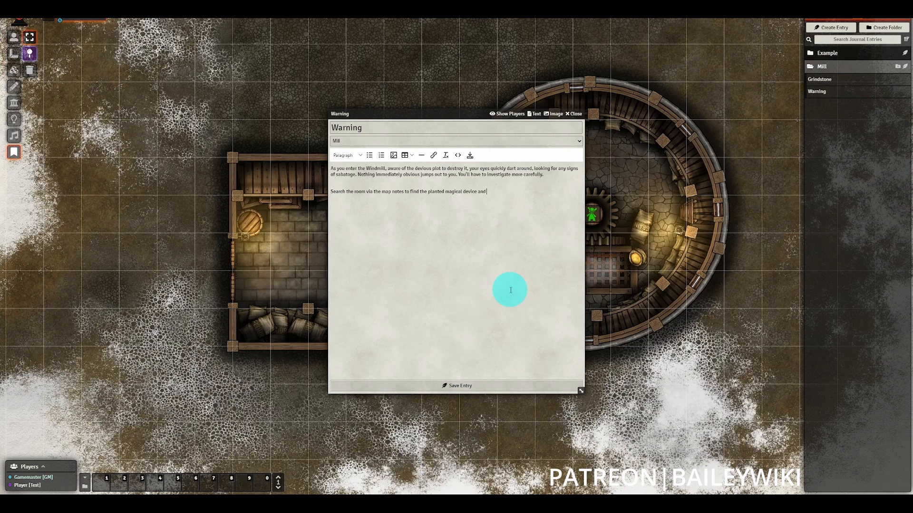
{"action": "type", "text": "thwart the destruction of the windmill."}
{"action": "left_click_drag", "start_coordinate": [332, 194], "coordinate": [586, 195]}
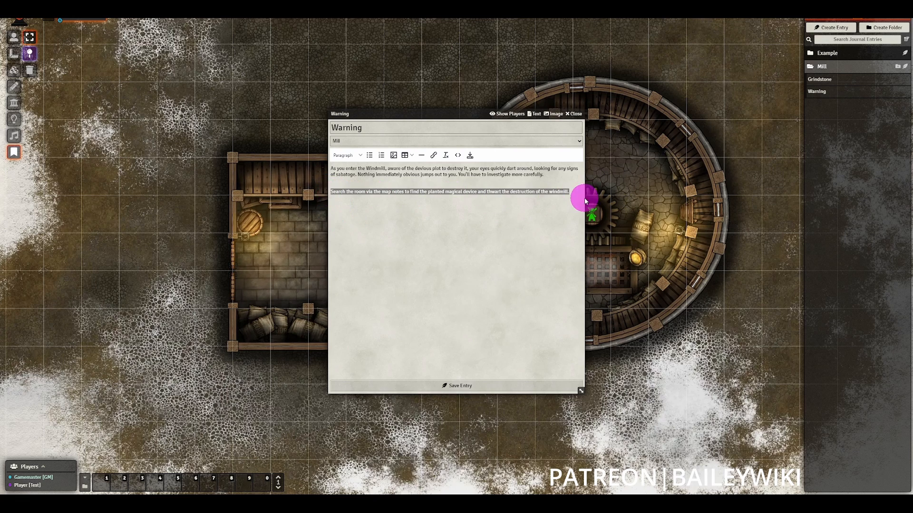
{"action": "left_click", "coordinate": [377, 216]}
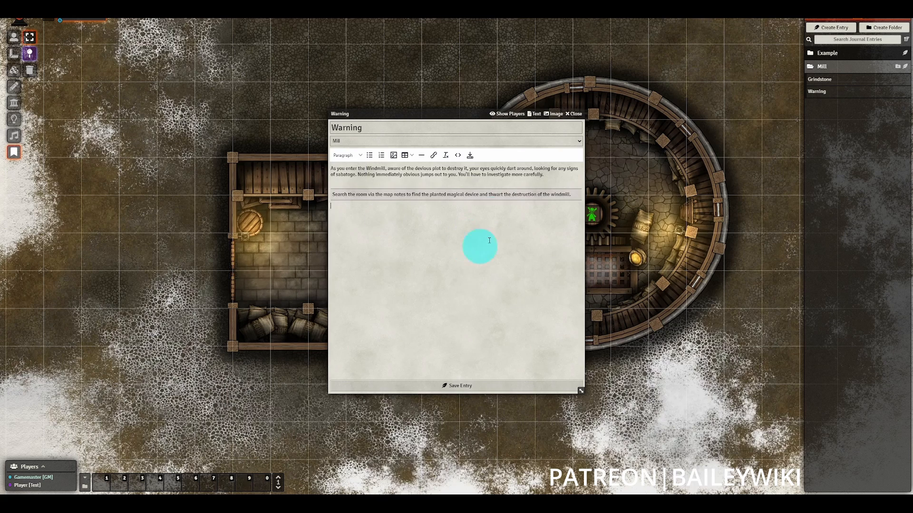
{"action": "left_click", "coordinate": [461, 386]}
{"action": "left_click", "coordinate": [573, 114]}
Place a map note for the Warning entry near the room's west entrance, with the Skull icon and a red icon tint.
{"action": "left_click_drag", "start_coordinate": [821, 95], "coordinate": [289, 252]}
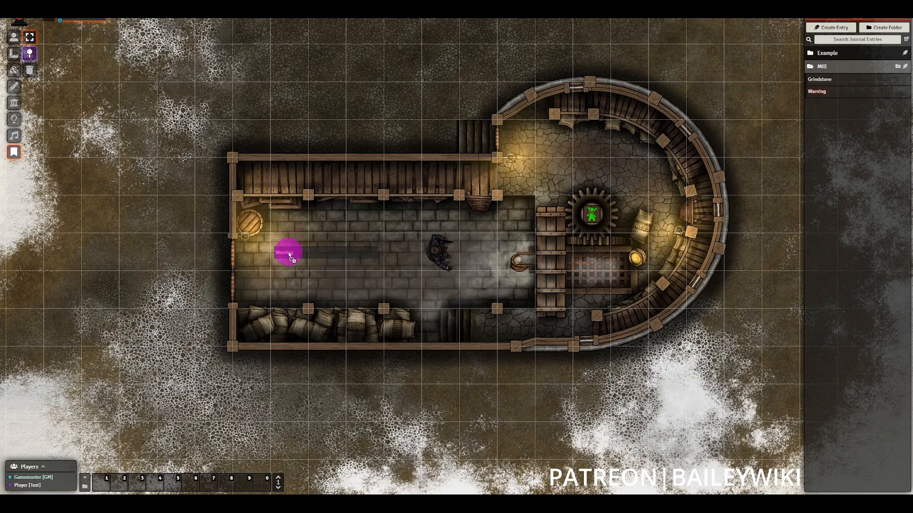
{"action": "left_click", "coordinate": [402, 306]}
{"action": "scroll", "coordinate": [428, 394], "scroll_direction": "up", "scroll_amount": 1}
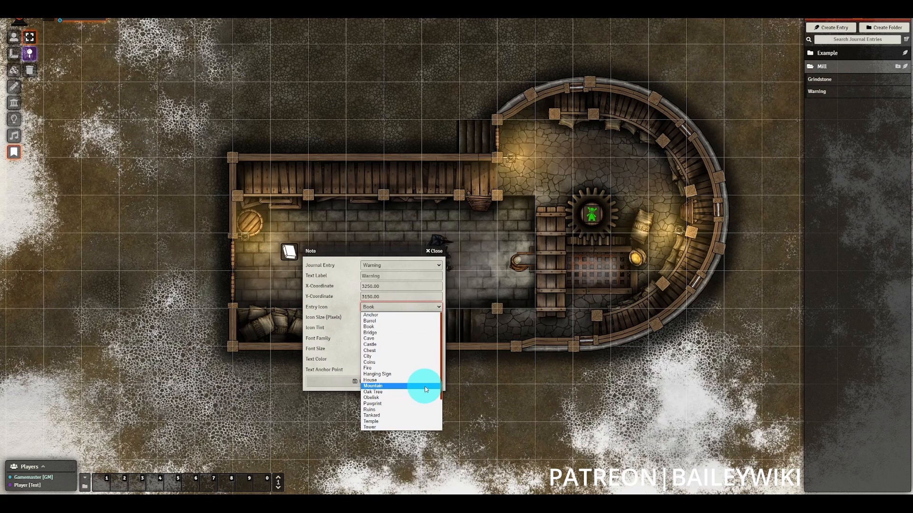
{"action": "scroll", "coordinate": [406, 407], "scroll_direction": "down", "scroll_amount": 2}
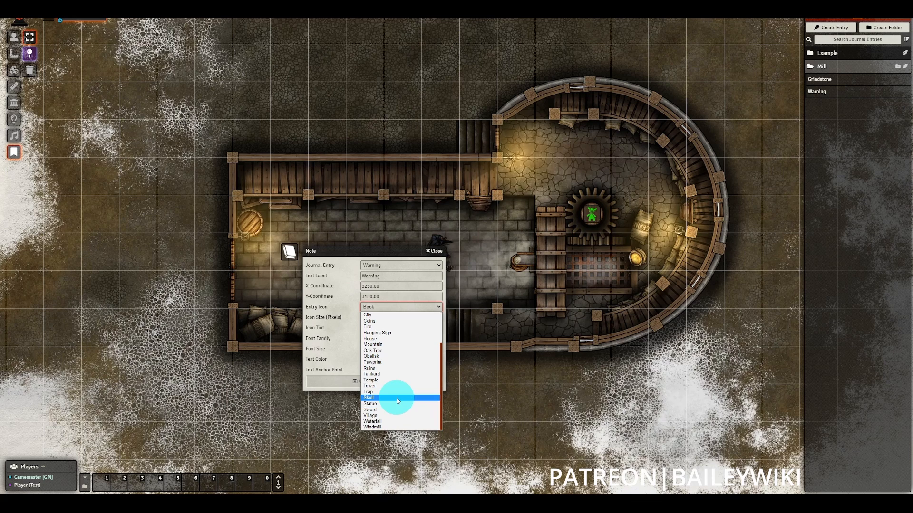
{"action": "left_click", "coordinate": [396, 398]}
{"action": "left_click", "coordinate": [430, 328]}
{"action": "left_click", "coordinate": [344, 381]}
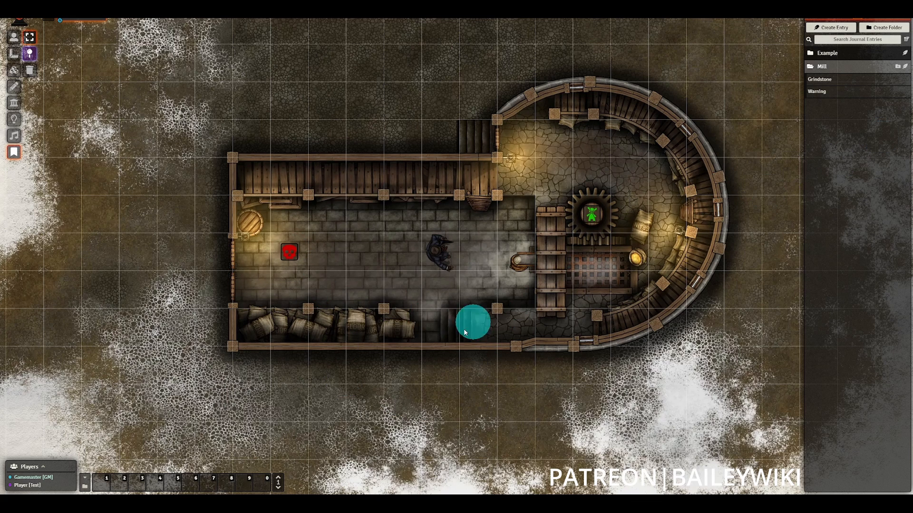
Create an empty journal entry named "Crates" in the Mill folder and close its sheet.
{"action": "left_click", "coordinate": [897, 66]}
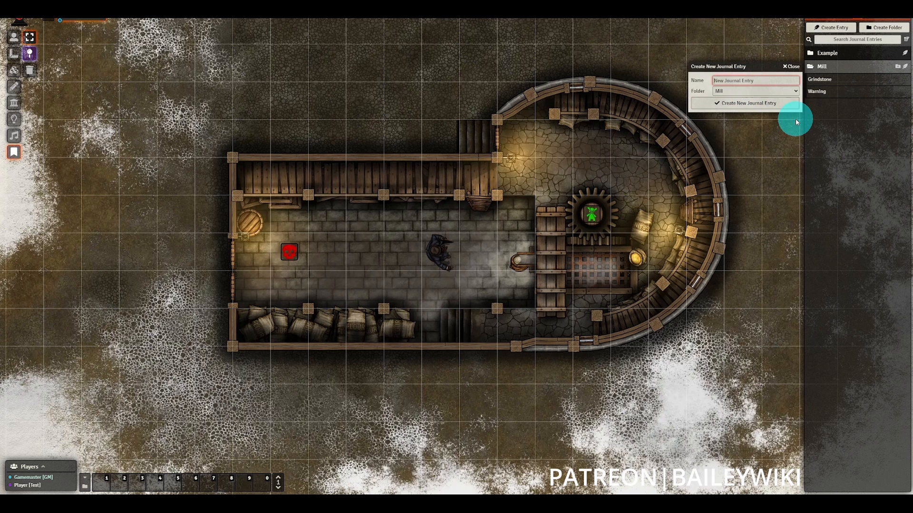
{"action": "type", "text": "Crates"}
{"action": "left_click", "coordinate": [760, 103]}
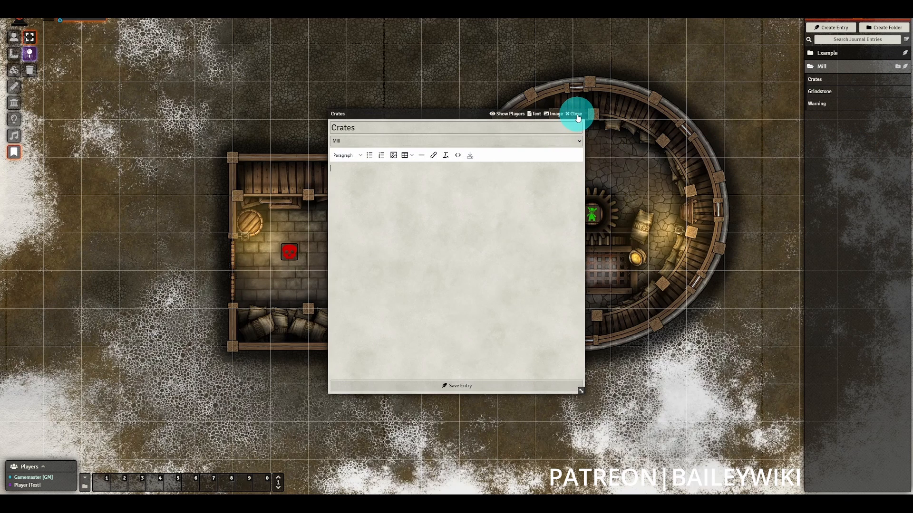
{"action": "left_click", "coordinate": [576, 115]}
Place a map note for the Crates entry along the room's upper wall, using the Barrel icon.
{"action": "left_click_drag", "start_coordinate": [815, 79], "coordinate": [375, 226]}
{"action": "left_click", "coordinate": [509, 252]}
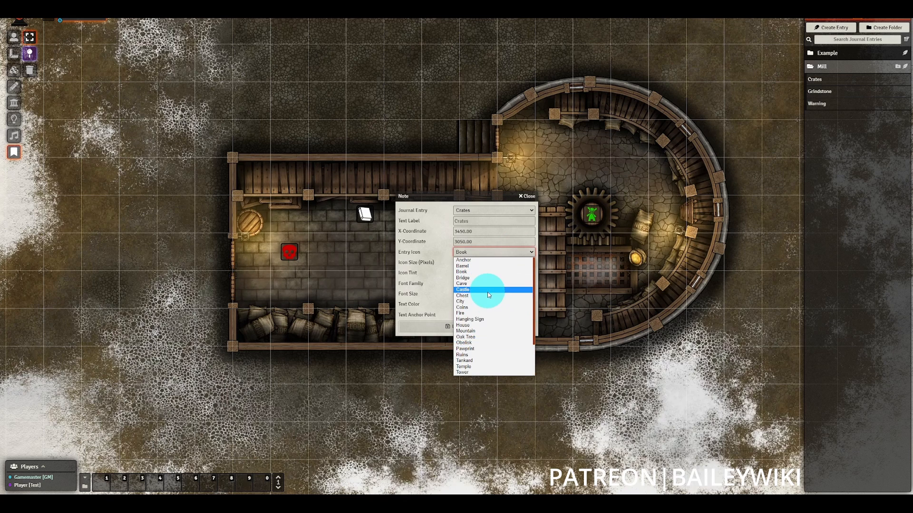
{"action": "left_click", "coordinate": [492, 266]}
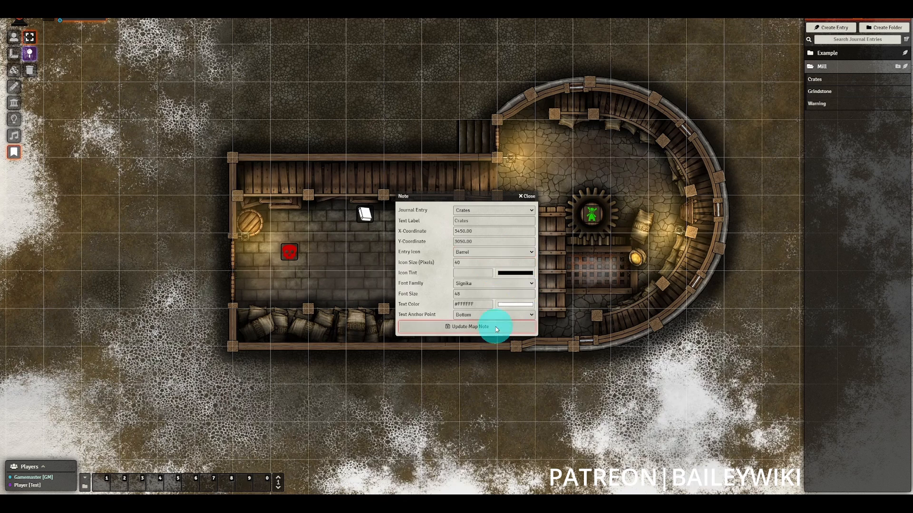
{"action": "left_click", "coordinate": [495, 327]}
Give the Crates map note a yellow icon tint and update the note.
{"action": "right_click", "coordinate": [370, 219]}
{"action": "left_click", "coordinate": [505, 260]}
{"action": "left_click", "coordinate": [555, 323]}
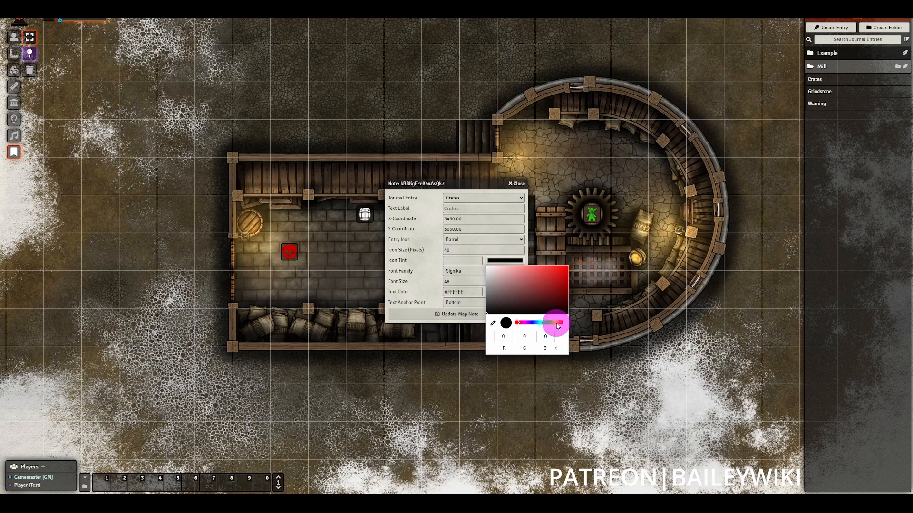
{"action": "left_click", "coordinate": [563, 278]}
{"action": "left_click", "coordinate": [433, 314]}
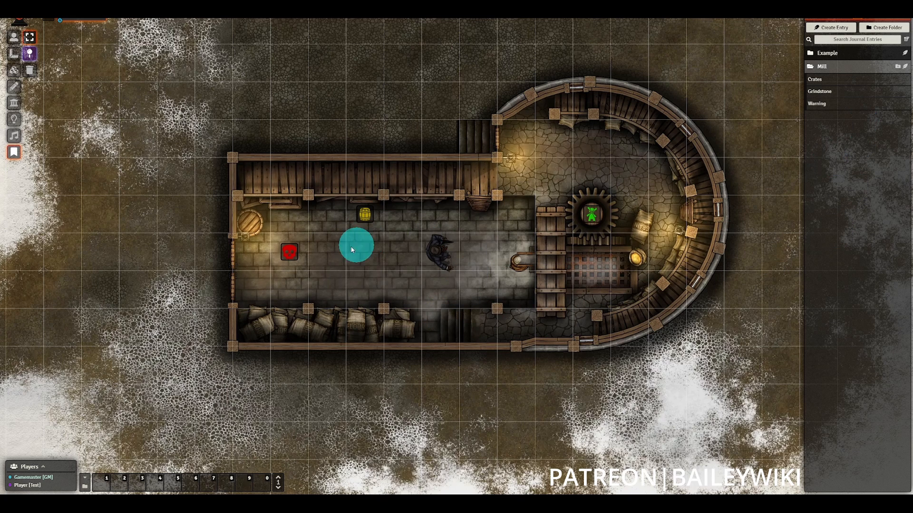
Create a "Player Notes" journal entry in the Mill folder with the text "Use this note to manage your thoughts!" and save it.
{"action": "left_click", "coordinate": [897, 66]}
{"action": "type", "text": "Player Notes"}
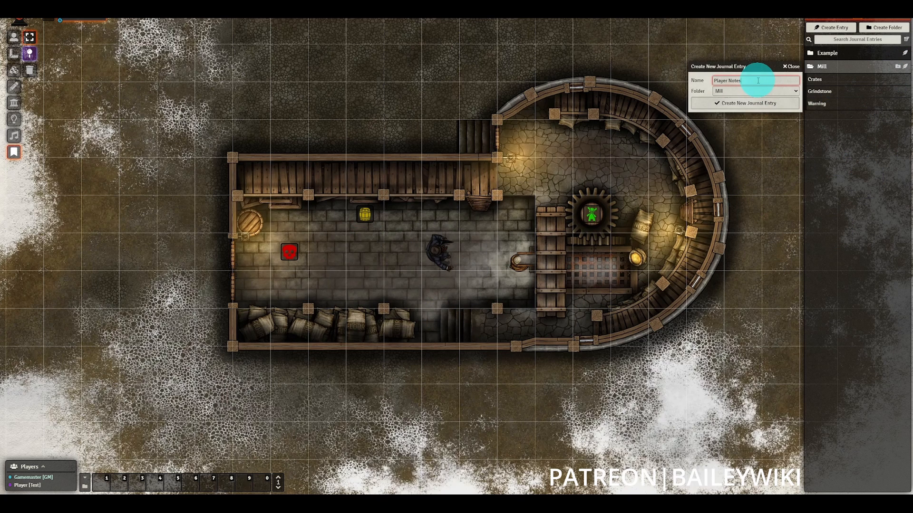
{"action": "left_click", "coordinate": [746, 104]}
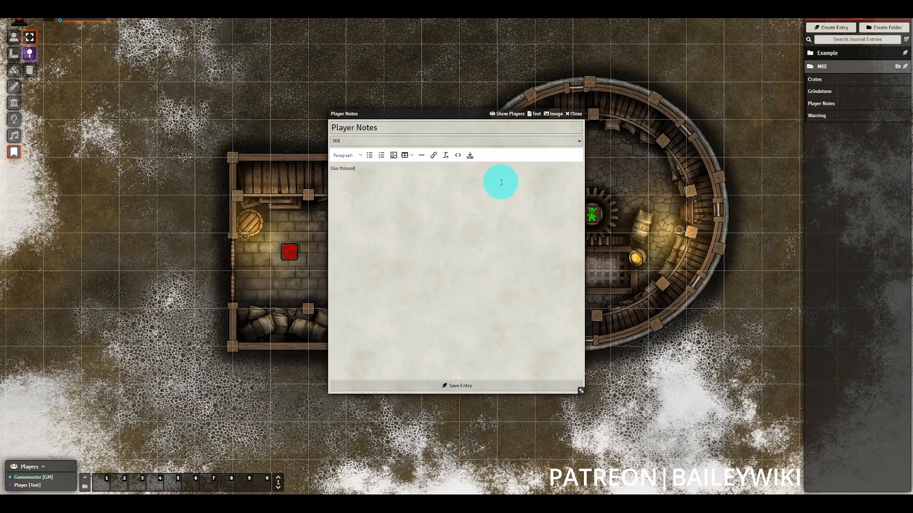
{"action": "type", "text": "te to manage your thoughts!"}
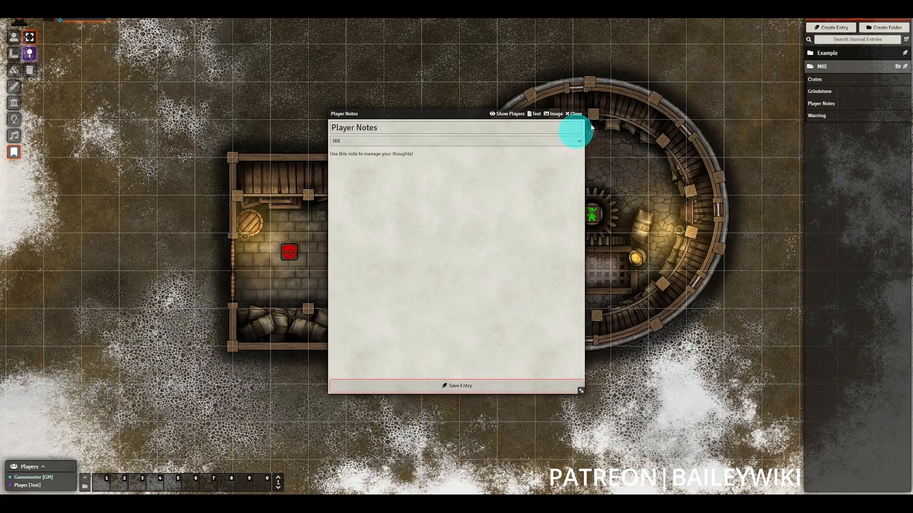
{"action": "left_click", "coordinate": [573, 114]}
Place a Player Notes map note by the barrel in the room's upper-left corner, with the Book icon and blue tint #2b00ff.
{"action": "left_click_drag", "start_coordinate": [816, 102], "coordinate": [251, 215]}
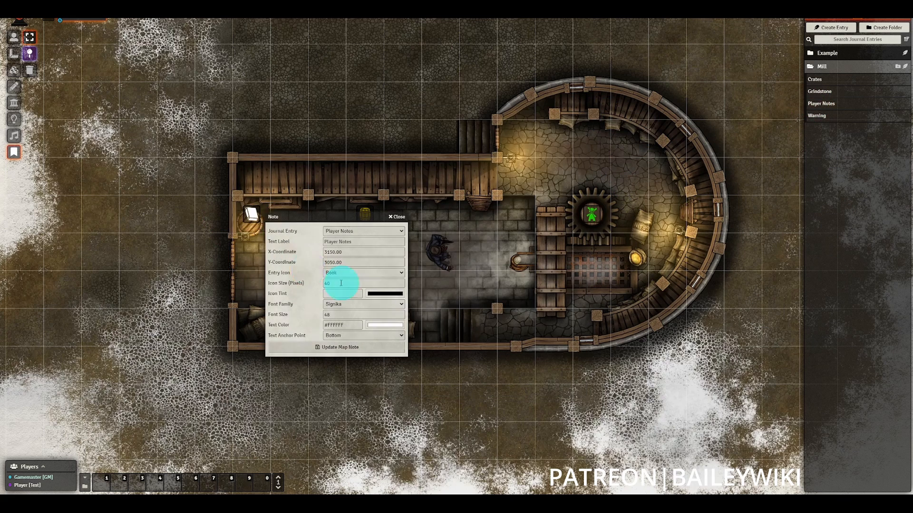
{"action": "left_click", "coordinate": [386, 294]}
{"action": "left_click", "coordinate": [428, 356]}
{"action": "left_click", "coordinate": [447, 301]}
{"action": "left_click", "coordinate": [311, 349]}
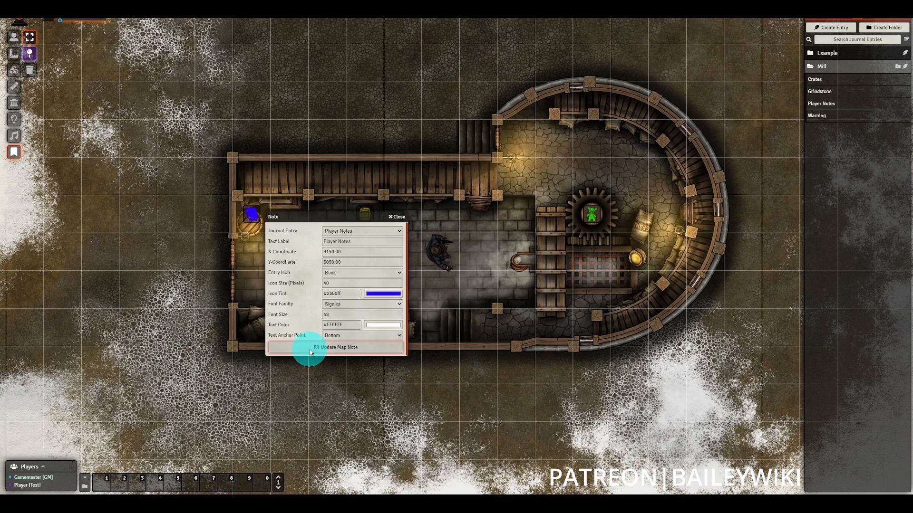
Lighten the Player Notes map note's blue icon tint, keep the Book icon, and update the note.
{"action": "double_click", "coordinate": [252, 217]}
{"action": "left_click", "coordinate": [504, 261]}
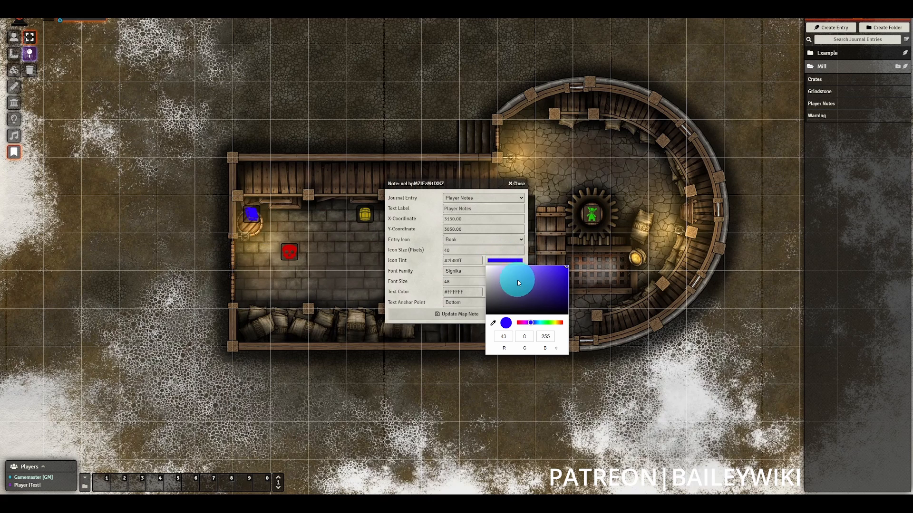
{"action": "left_click", "coordinate": [420, 275]}
{"action": "left_click", "coordinate": [484, 241]}
{"action": "scroll", "coordinate": [522, 313], "scroll_direction": "up", "scroll_amount": 2}
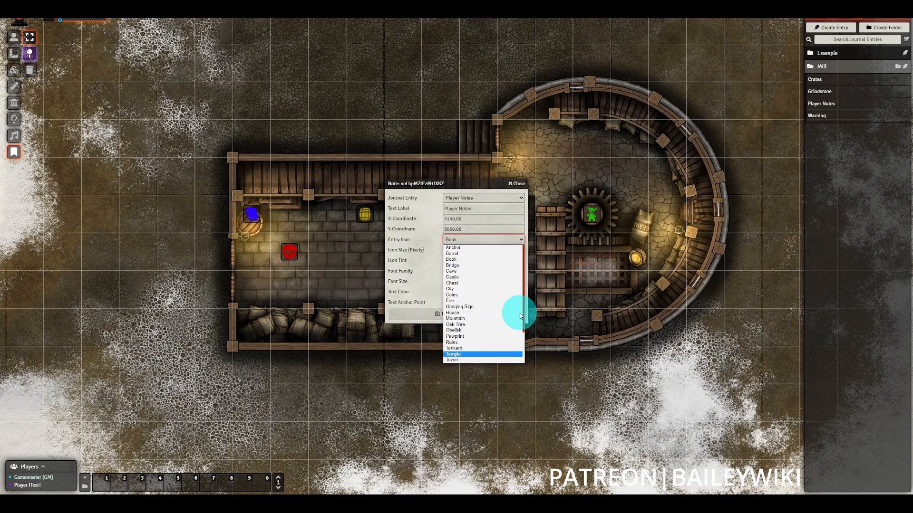
{"action": "scroll", "coordinate": [521, 312], "scroll_direction": "down", "scroll_amount": 2}
{"action": "scroll", "coordinate": [521, 313], "scroll_direction": "up", "scroll_amount": 1}
{"action": "left_click", "coordinate": [439, 315]}
{"action": "left_click", "coordinate": [447, 318]}
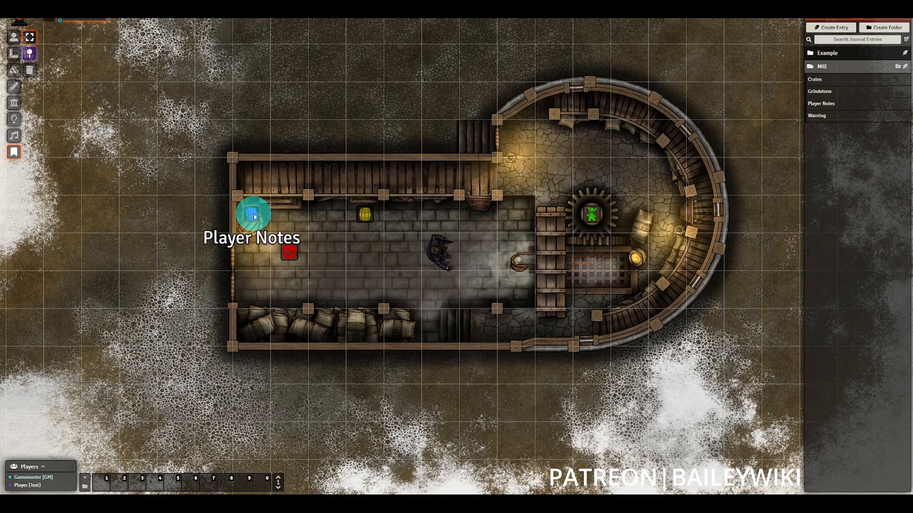
Create an empty journal entry named "Sacks" in the Mill folder and close its sheet.
{"action": "left_click", "coordinate": [905, 66]}
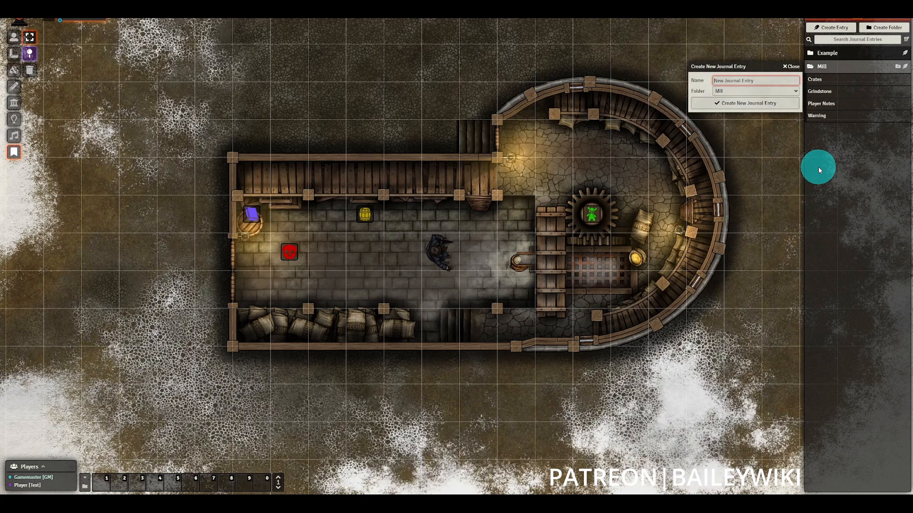
{"action": "type", "text": "Sacks"}
{"action": "key", "text": "Return"}
{"action": "key", "text": "Escape"}
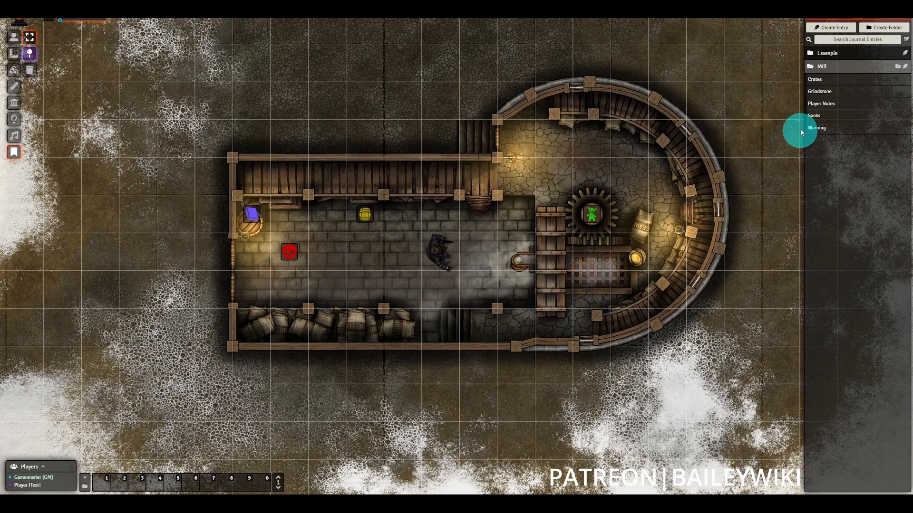
Place a map note for the Sacks entry on the sack pile along the lower wall, using the Barrel icon.
{"action": "left_click_drag", "start_coordinate": [814, 116], "coordinate": [365, 327]}
{"action": "left_click", "coordinate": [472, 381]}
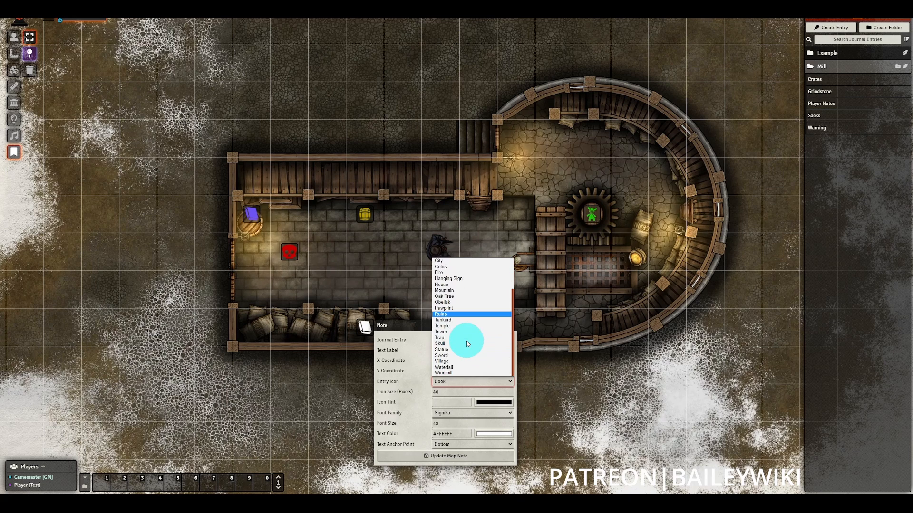
{"action": "scroll", "coordinate": [471, 285], "scroll_direction": "up", "scroll_amount": 3}
{"action": "left_click", "coordinate": [470, 267]}
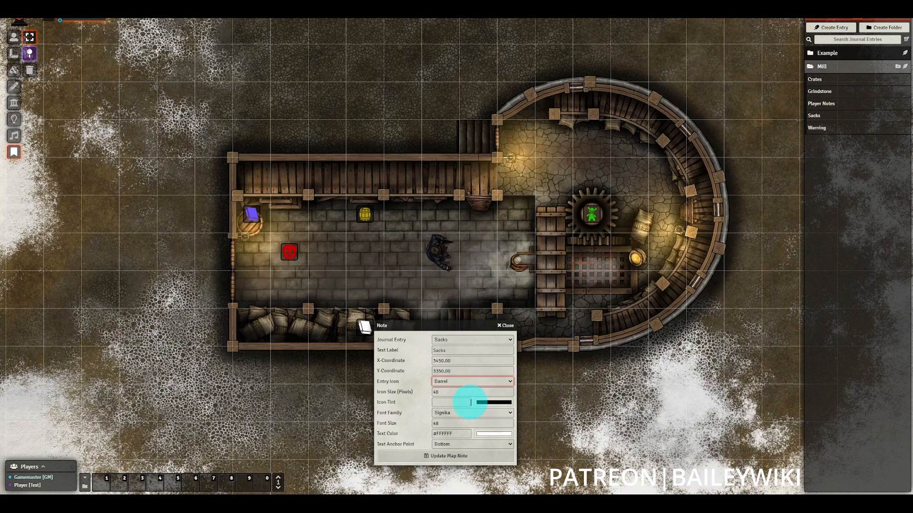
{"action": "left_click", "coordinate": [492, 402]}
{"action": "left_click", "coordinate": [443, 402]}
{"action": "left_click", "coordinate": [437, 456]}
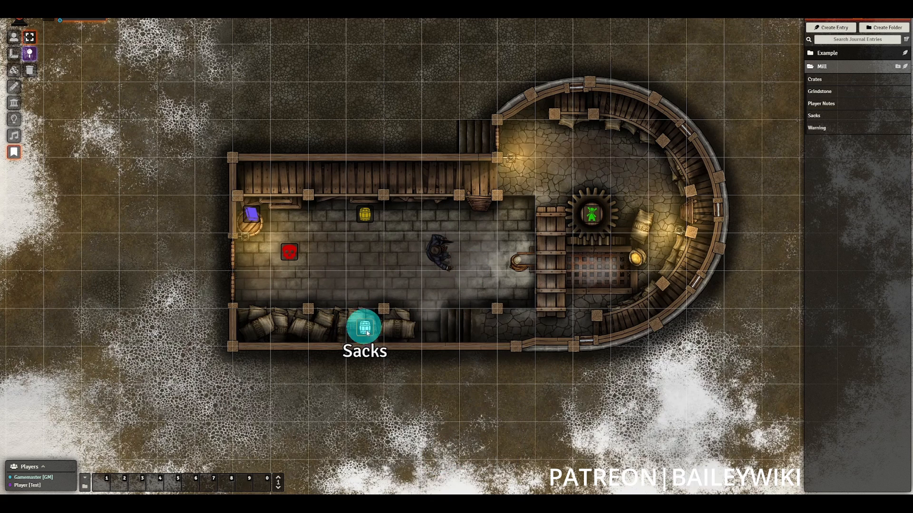
Copy the Grindstone map note's green icon tint to the Sacks map note and update the note.
{"action": "right_click", "coordinate": [593, 214]}
{"action": "right_click", "coordinate": [592, 214]}
{"action": "double_click", "coordinate": [474, 259]}
{"action": "left_click", "coordinate": [468, 314]}
{"action": "right_click", "coordinate": [366, 330]}
{"action": "right_click", "coordinate": [366, 329]}
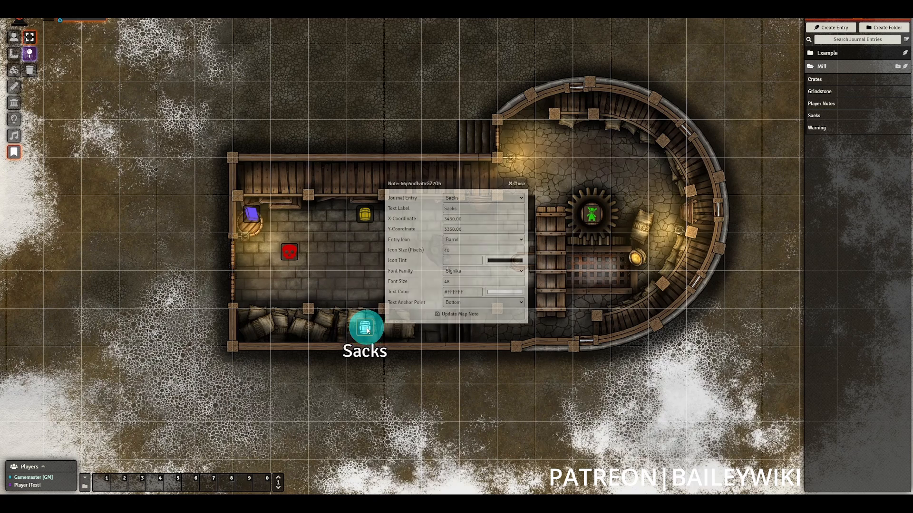
{"action": "left_click", "coordinate": [477, 261]}
{"action": "type", "text": "#17c700"}
{"action": "left_click", "coordinate": [470, 314]}
{"action": "right_click", "coordinate": [369, 329]}
{"action": "right_click", "coordinate": [369, 329]}
{"action": "double_click", "coordinate": [473, 260]}
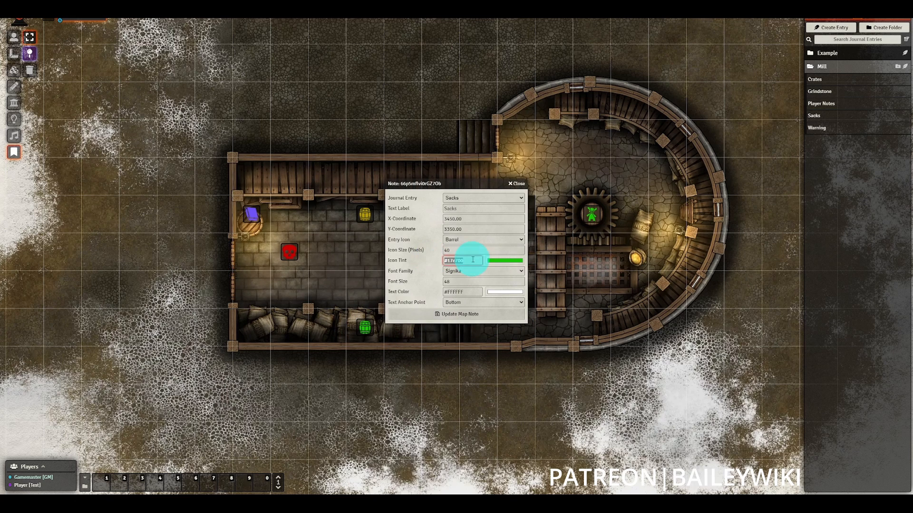
{"action": "left_click", "coordinate": [504, 314]}
Write "The flour sacks piled up here are ready for transport to local bakeries." in the Sacks entry, save it and close its sheet.
{"action": "left_click", "coordinate": [835, 115]}
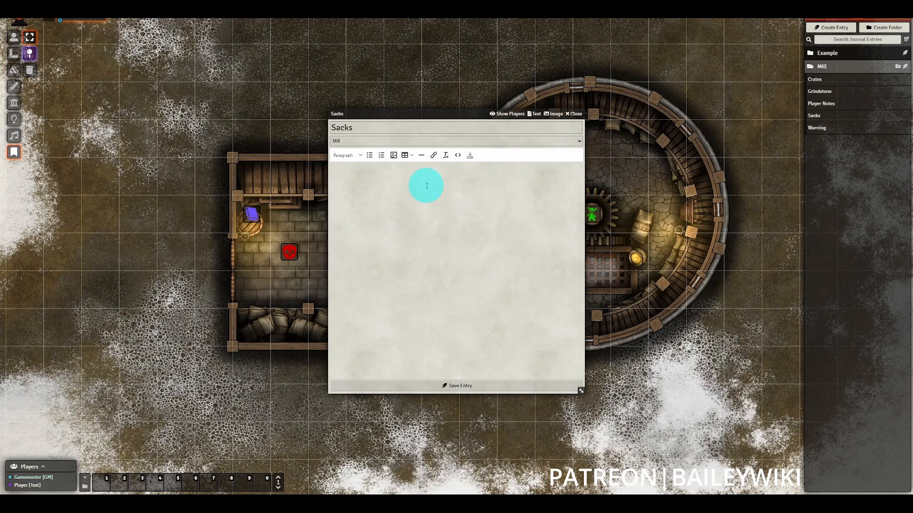
{"action": "type", "text": "led up here are mo"}
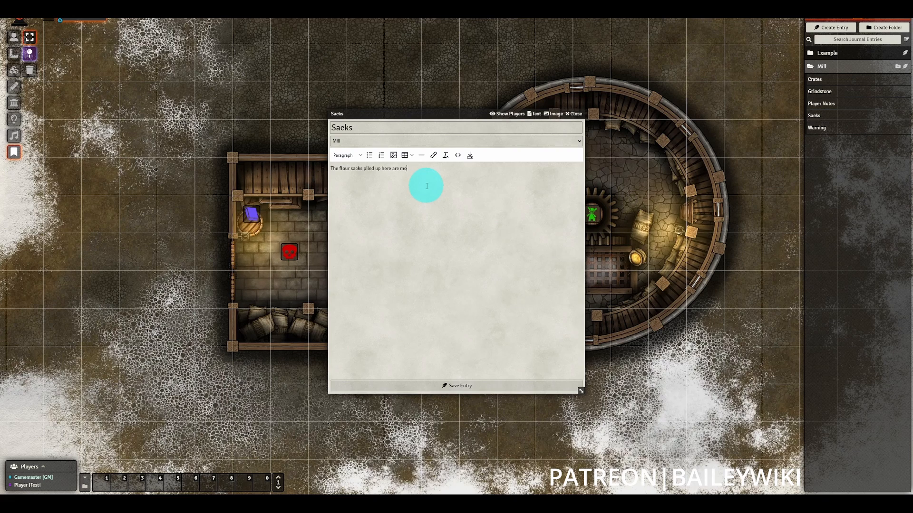
{"action": "type", "text": "es, ready for"}
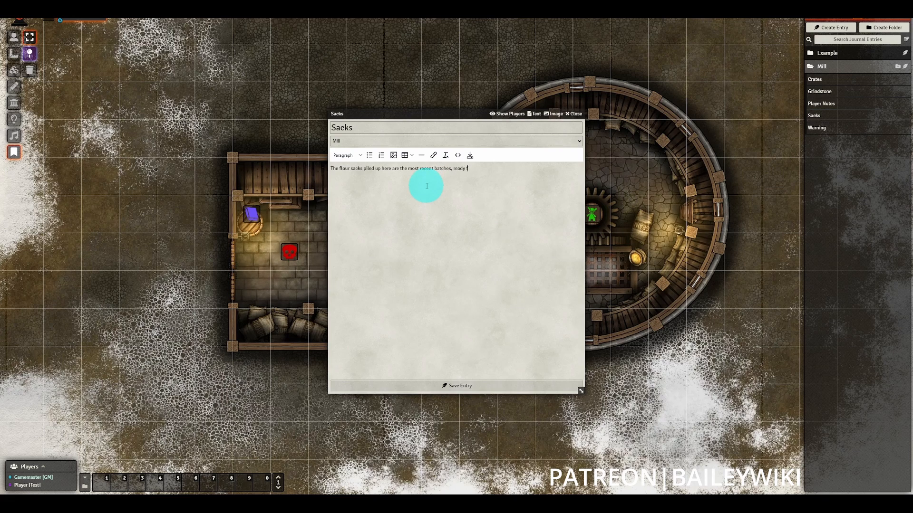
{"action": "key", "text": "ctrl+BackSpace"}
{"action": "key", "text": "ctrl+BackSpace"}
{"action": "key", "text": "ctrl+BackSpace"}
{"action": "key", "text": "ctrl+BackSpace"}
{"action": "type", "text": "ready for transport to local bake"}
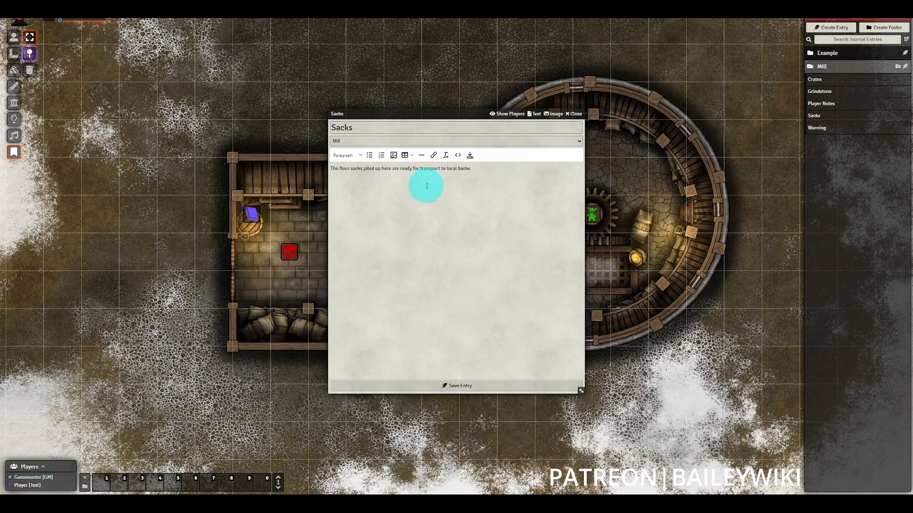
{"action": "type", "text": "ries"}
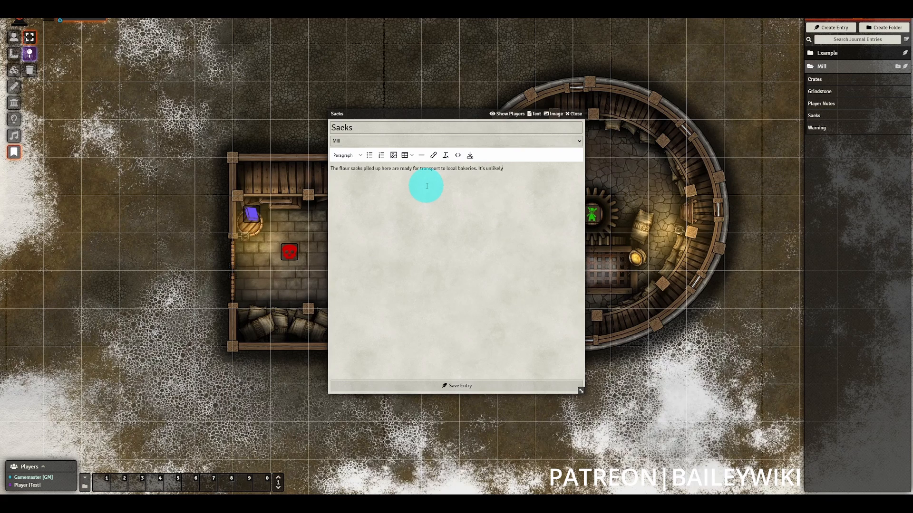
{"action": "type", "text": ". They've"}
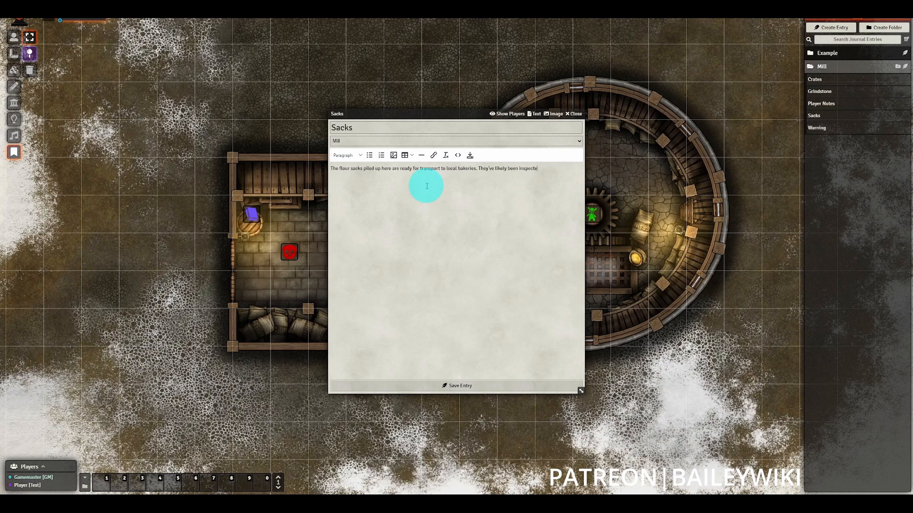
{"action": "key", "text": "BackSpace"}
{"action": "key", "text": "BackSpace"}
{"action": "key", "text": "BackSpace"}
{"action": "key", "text": "BackSpace"}
{"action": "key", "text": "BackSpace"}
{"action": "key", "text": "BackSpace"}
{"action": "key", "text": "BackSpace"}
{"action": "key", "text": "BackSpace"}
{"action": "key", "text": "BackSpace"}
{"action": "key", "text": "BackSpace"}
{"action": "key", "text": "BackSpace"}
{"action": "left_click", "coordinate": [456, 386]}
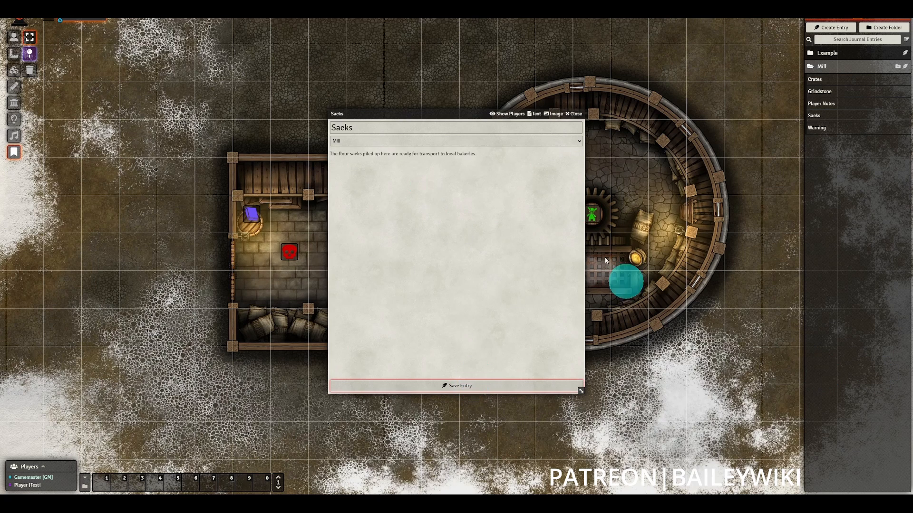
{"action": "left_click", "coordinate": [574, 114]}
Update the Sacks map note and open its linked journal entry from the map.
{"action": "right_click", "coordinate": [365, 328]}
{"action": "right_click", "coordinate": [365, 328]}
{"action": "left_click", "coordinate": [460, 314]}
{"action": "double_click", "coordinate": [365, 327]}
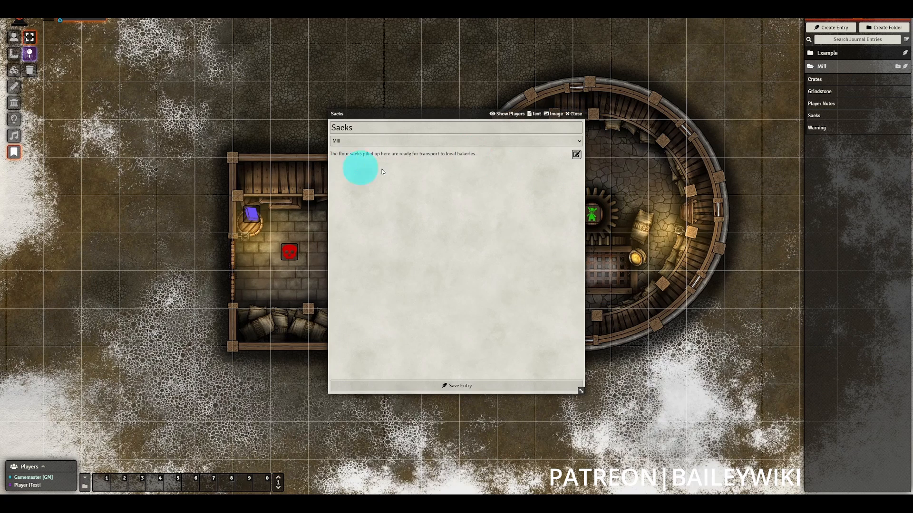
{"action": "left_click", "coordinate": [579, 113]}
{"action": "double_click", "coordinate": [368, 328]}
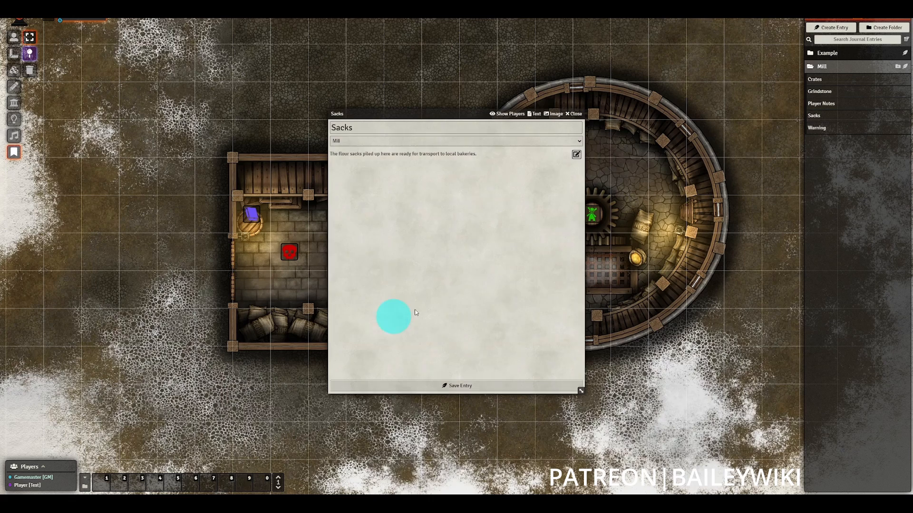
Add a second paragraph to the Sacks entry reading "It's unlikely that these haven't been inspected recently".
{"action": "left_click", "coordinate": [576, 155]}
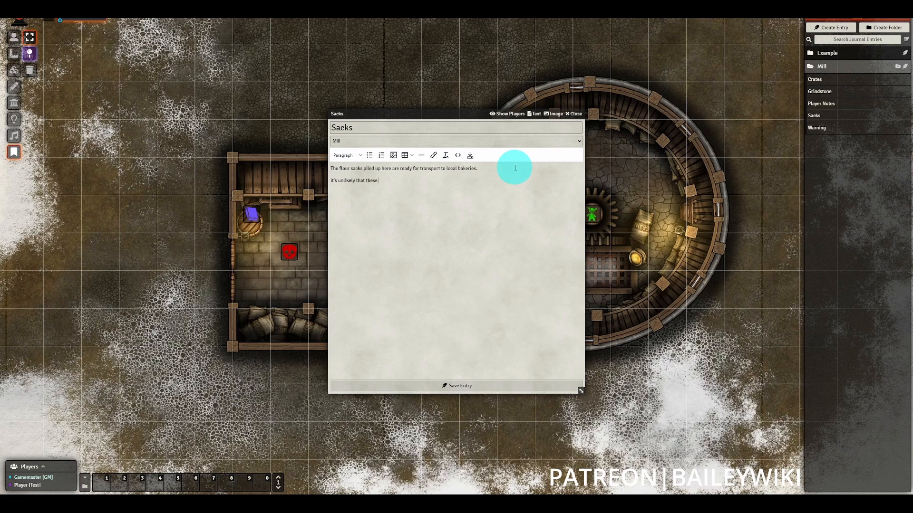
{"action": "type", "text": "haven't been inspec"}
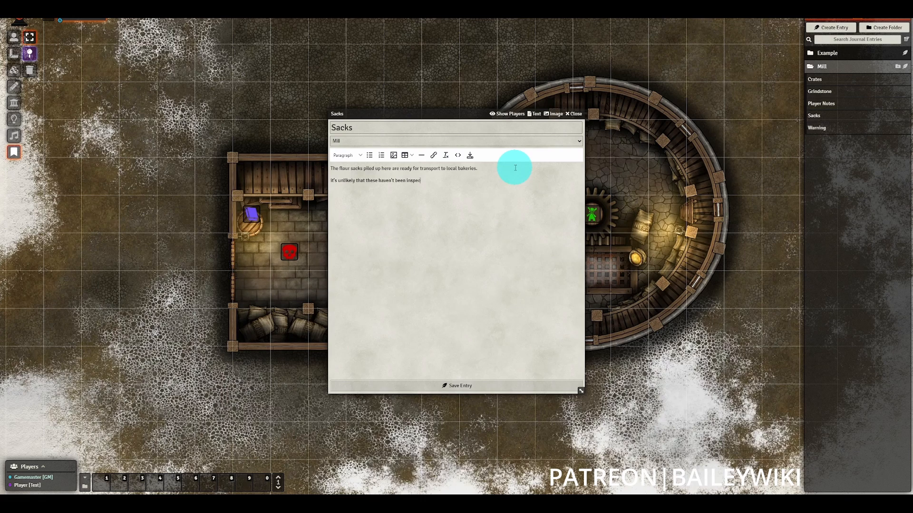
{"action": "type", "text": "ted recently"}
{"action": "left_click_drag", "start_coordinate": [454, 180], "coordinate": [238, 184]}
{"action": "left_click", "coordinate": [359, 154]}
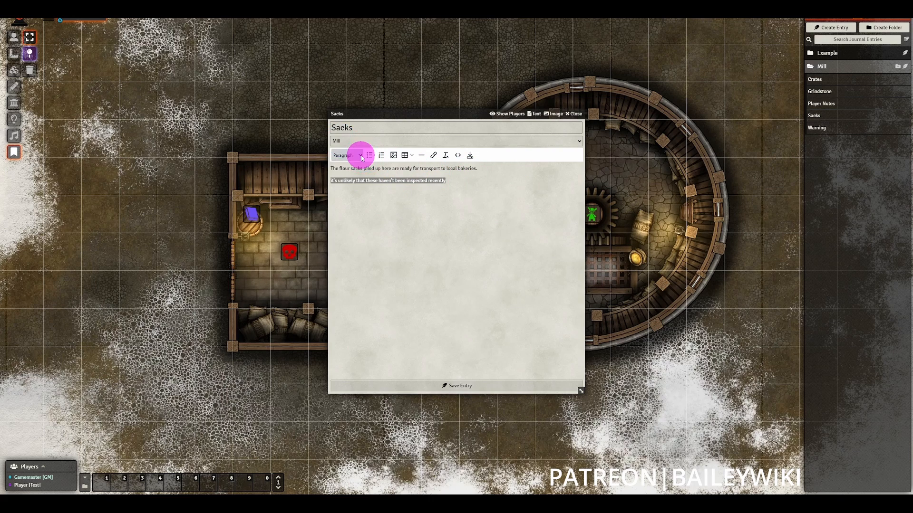
{"action": "mouse_move", "coordinate": [344, 214]}
{"action": "left_click", "coordinate": [380, 216]}
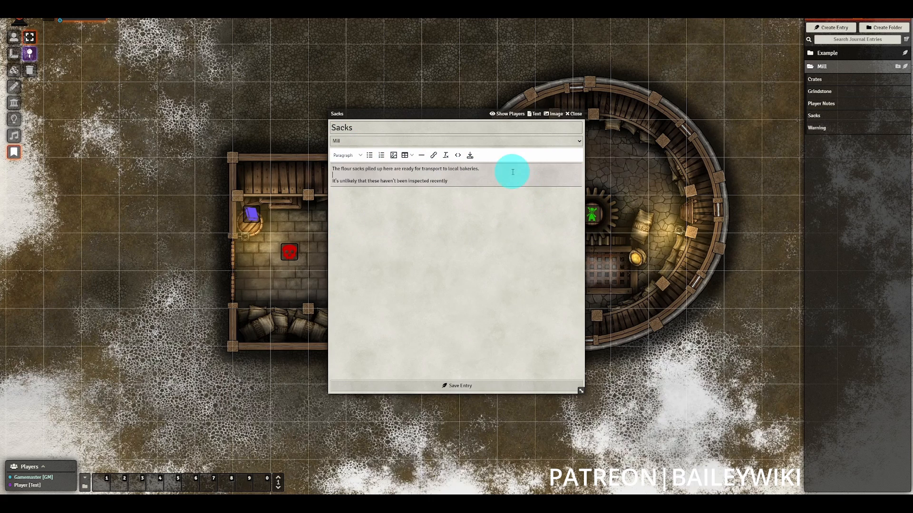
{"action": "key", "text": "ctrl+z"}
Separate the "inspected recently" sentence from the first paragraph, format it alone as a Secret block, and save and close the Sacks entry.
{"action": "left_click", "coordinate": [490, 165]}
{"action": "key", "text": "Return"}
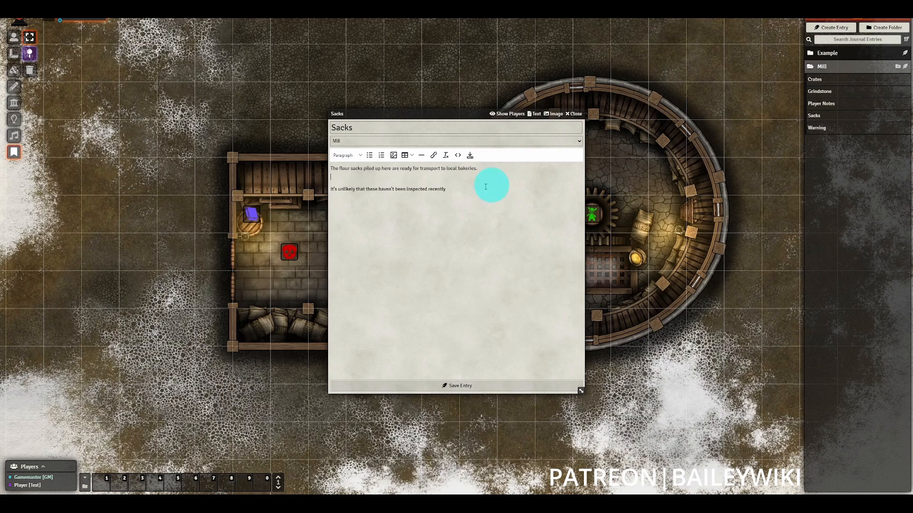
{"action": "left_click", "coordinate": [454, 189]}
{"action": "left_click_drag", "start_coordinate": [454, 188], "coordinate": [332, 190]}
{"action": "left_click", "coordinate": [347, 155]}
{"action": "mouse_move", "coordinate": [345, 214]}
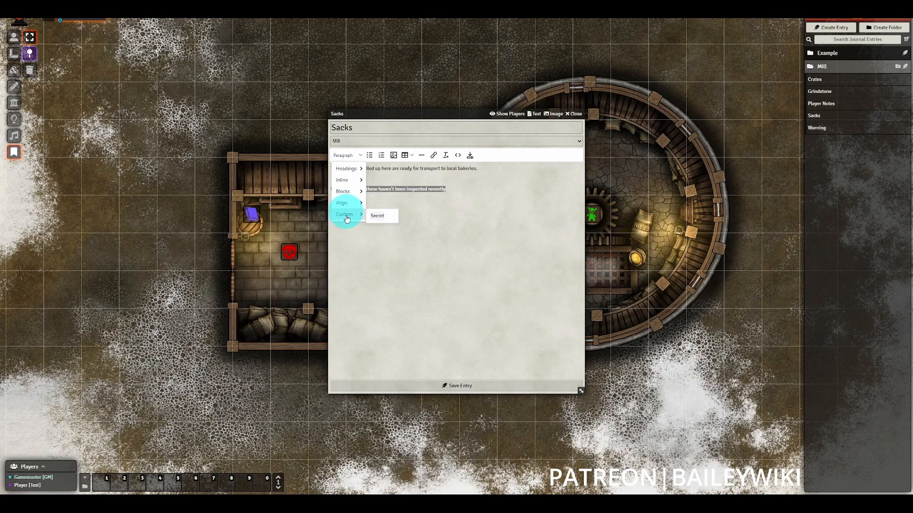
{"action": "left_click", "coordinate": [377, 217]}
{"action": "left_click", "coordinate": [332, 183]}
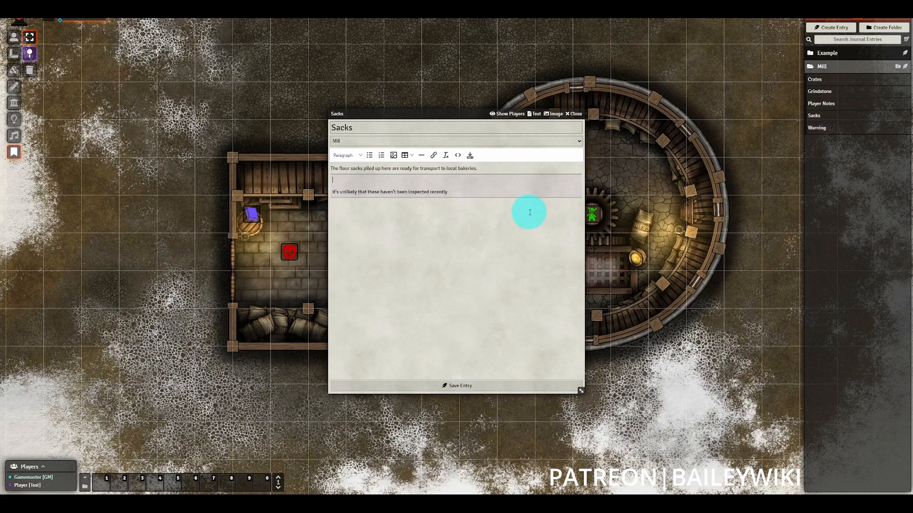
{"action": "key", "text": "Return"}
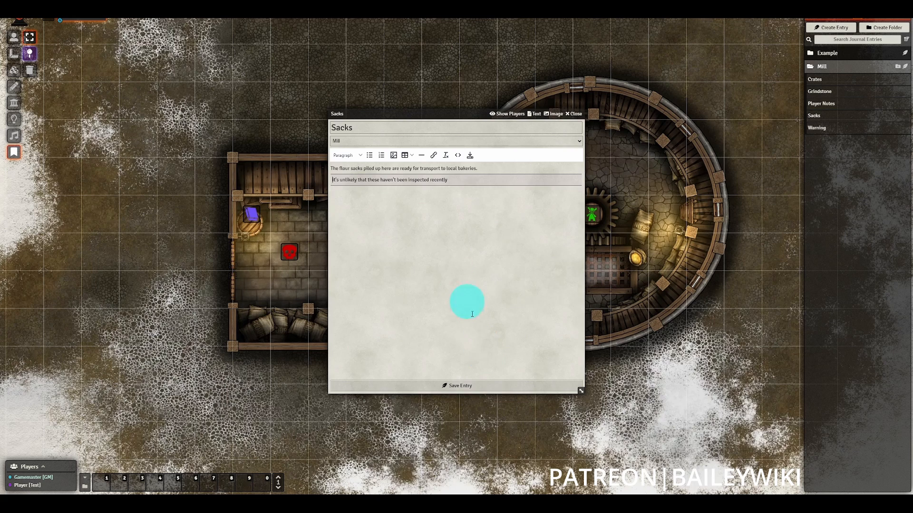
{"action": "left_click", "coordinate": [469, 380]}
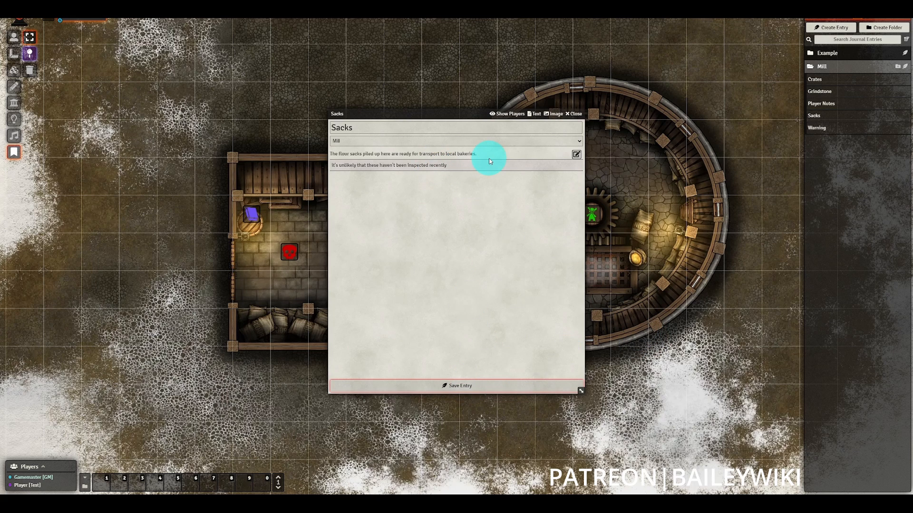
{"action": "left_click", "coordinate": [574, 114]}
{"action": "left_click", "coordinate": [814, 116]}
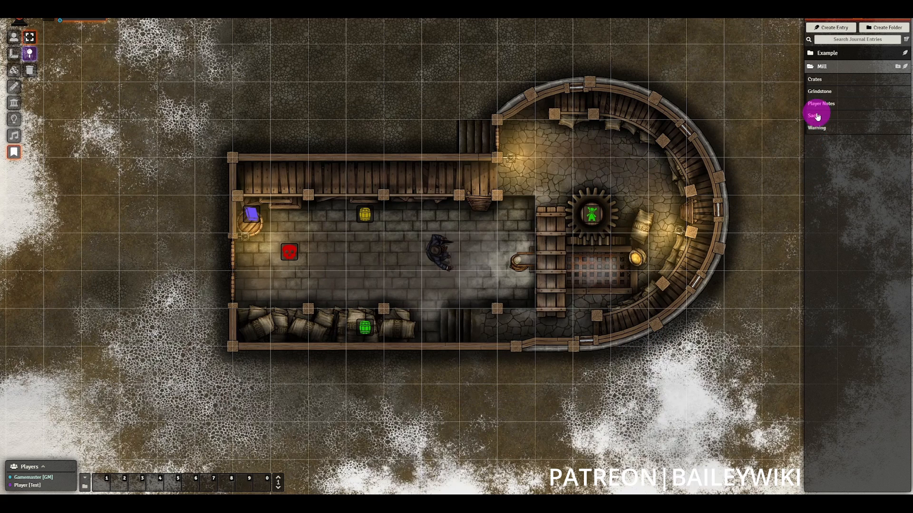
{"action": "left_click", "coordinate": [575, 114]}
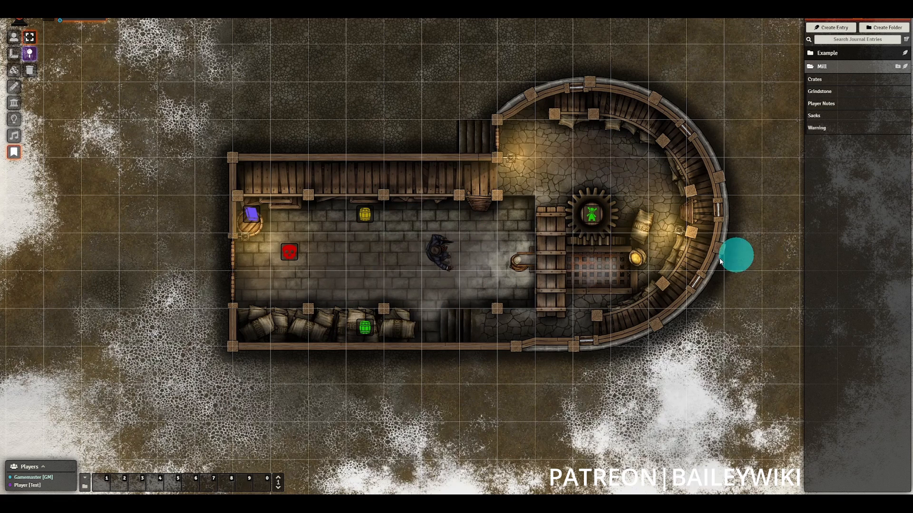
Set the Sacks map note's text anchor point to Bottom and update the note.
{"action": "right_click", "coordinate": [370, 332]}
{"action": "right_click", "coordinate": [370, 331]}
{"action": "left_click", "coordinate": [473, 303]}
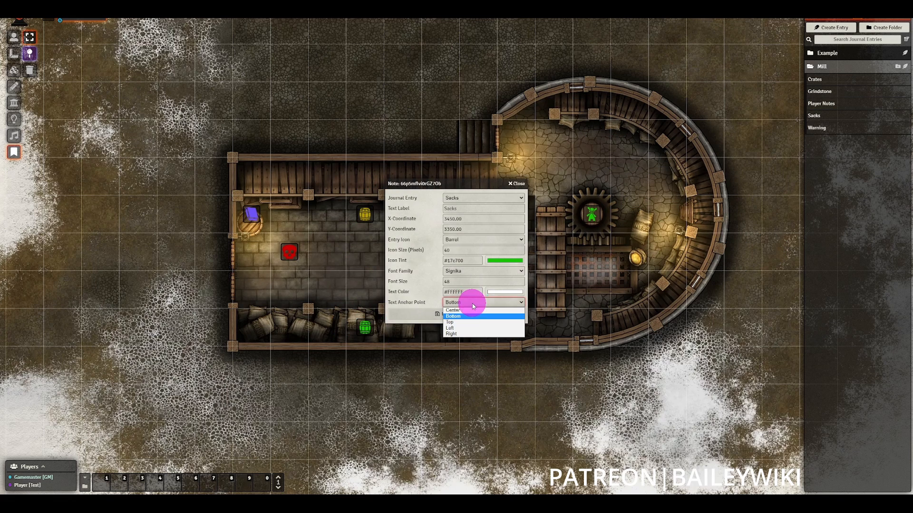
{"action": "left_click", "coordinate": [466, 316]}
{"action": "left_click", "coordinate": [443, 314]}
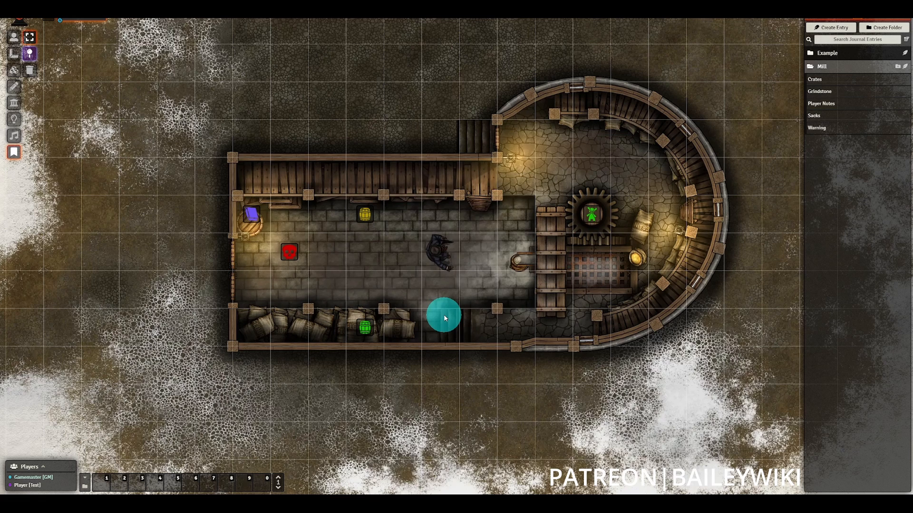
{"action": "mouse_move", "coordinate": [388, 328]}
{"action": "left_mouse_down"}
{"action": "mouse_move", "coordinate": [379, 332]}
{"action": "mouse_move", "coordinate": [460, 323]}
{"action": "left_mouse_up"}
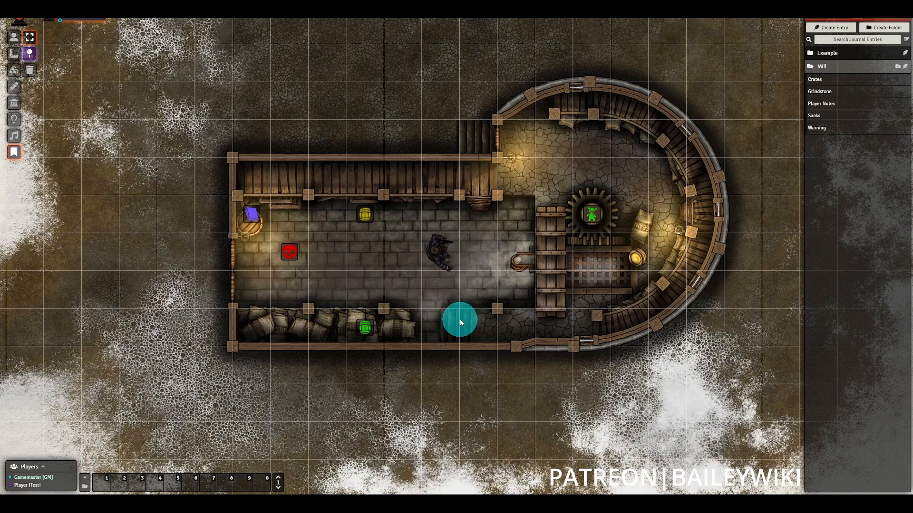
{"action": "right_click", "coordinate": [820, 123]}
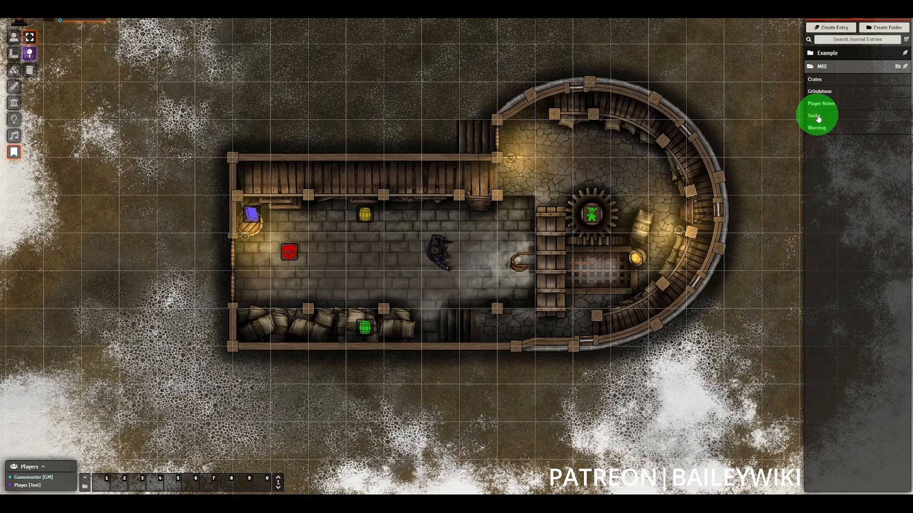
Create a second journal entry named "Sacks" in the Mill folder.
{"action": "left_click", "coordinate": [906, 68]}
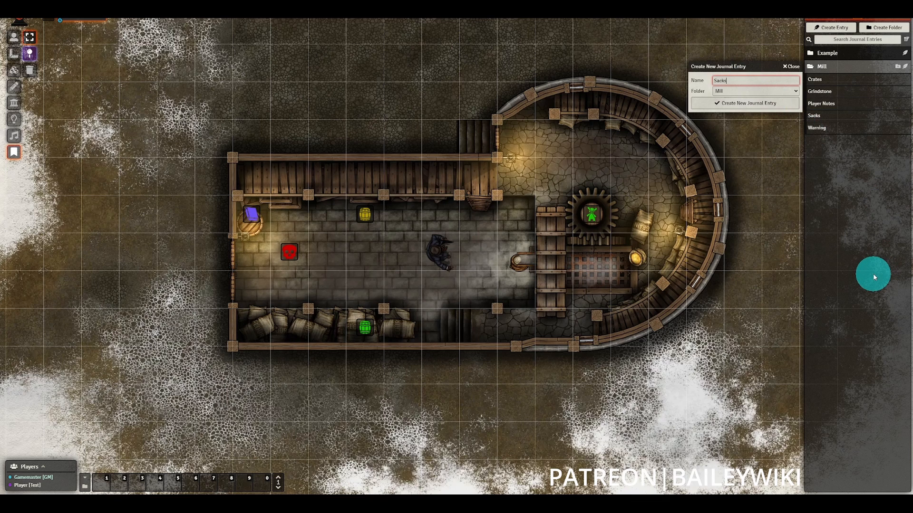
{"action": "type", "text": "Sacks"}
{"action": "key", "text": "Return"}
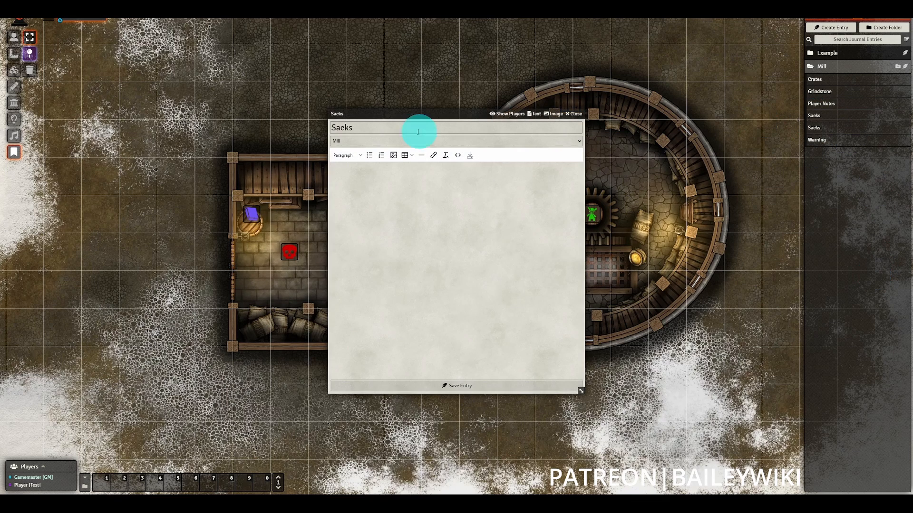
Write "These sacks are the most recently packed. If someone were to hide something in the windmill, this would be the place..." in the new Sacks entry.
{"action": "type", "text": "v"}
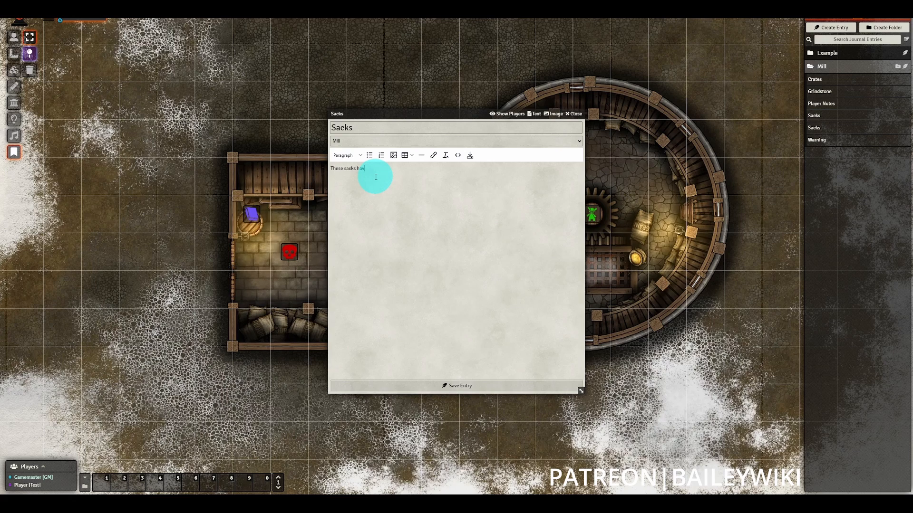
{"action": "type", "text": "e been piled here for some time"}
{"action": "key", "text": "BackSpace"}
{"action": "type", "text": "cently packed. If someone were to hide something in the windmill, this would be the place..."}
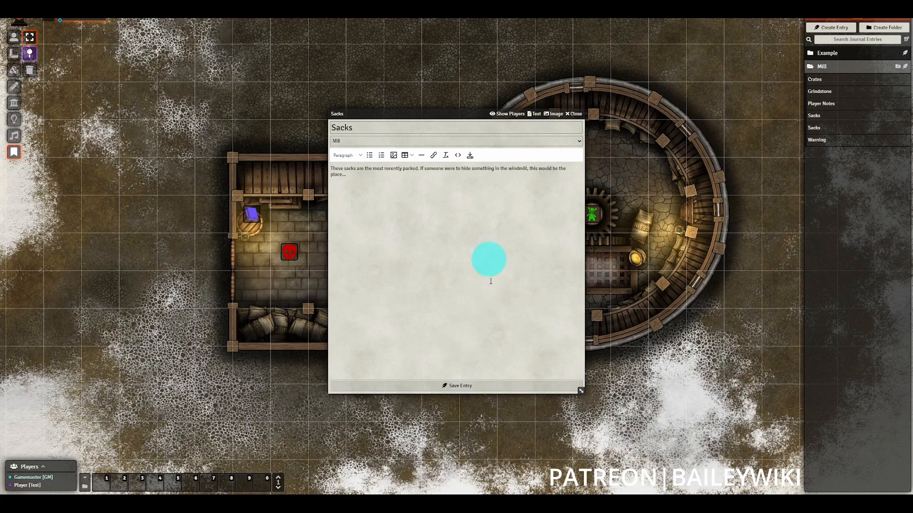
{"action": "left_click", "coordinate": [573, 113]}
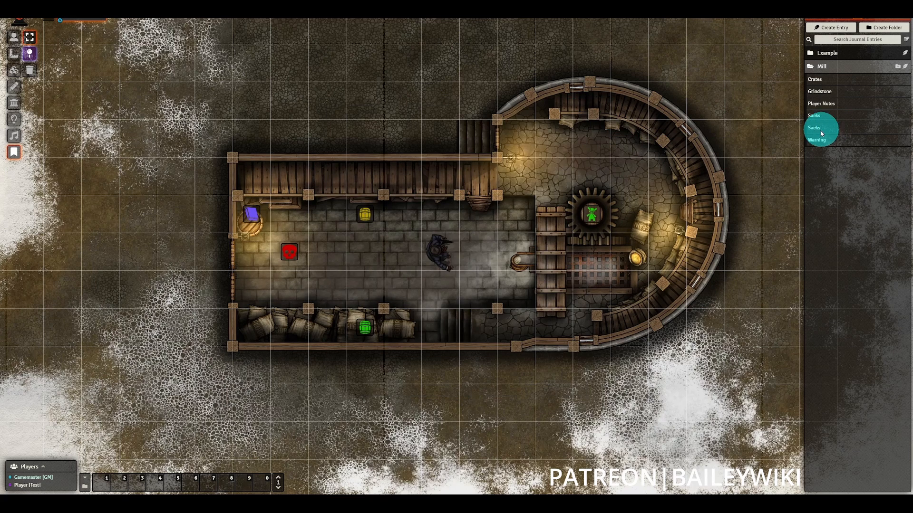
Open both Sacks journal entries in turn to tell their texts apart, and close them again.
{"action": "left_click", "coordinate": [818, 128]}
{"action": "left_click", "coordinate": [584, 113]}
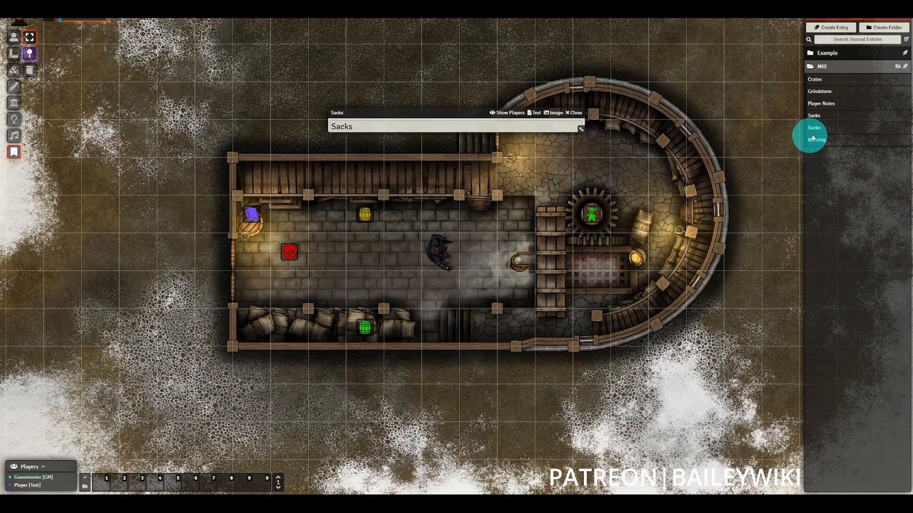
{"action": "left_click", "coordinate": [815, 117]}
{"action": "left_click", "coordinate": [584, 113]}
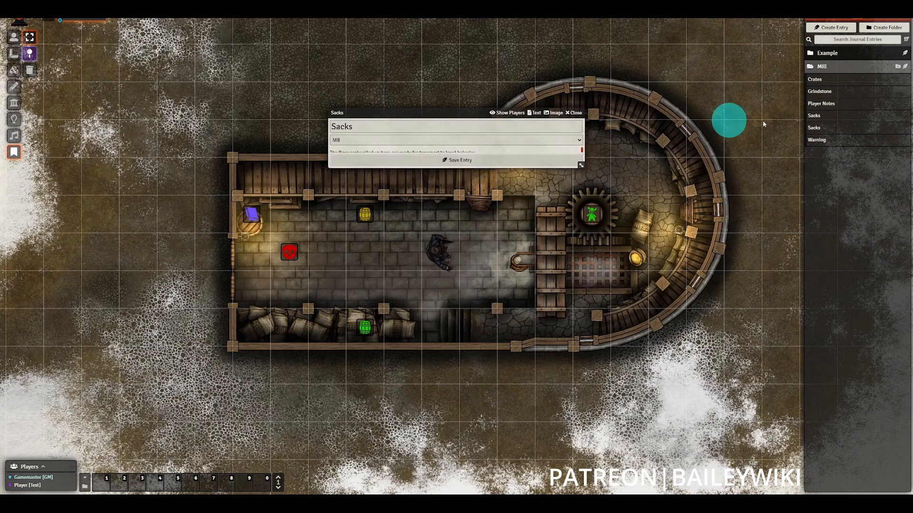
{"action": "left_click", "coordinate": [814, 128]}
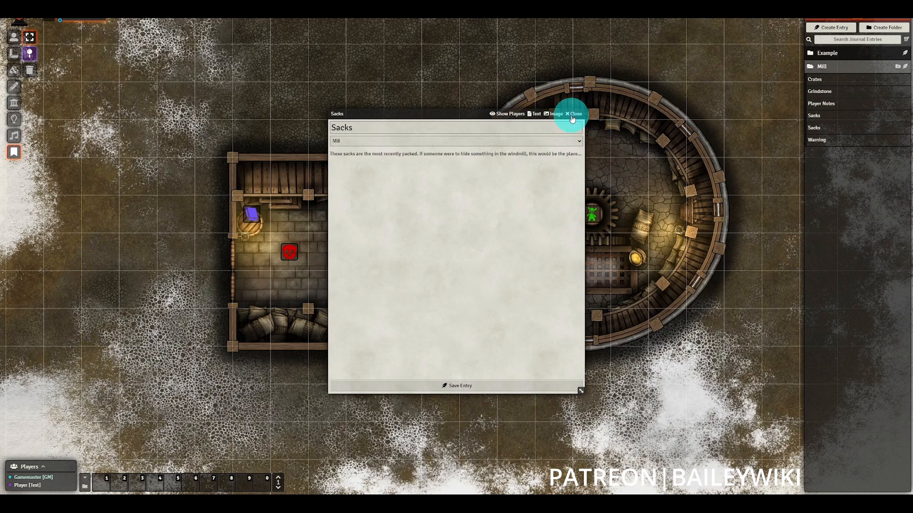
{"action": "left_click", "coordinate": [573, 114]}
Place the second Sacks entry as a map note near the round room's outer staircase, with the Barrel icon and tint #17c700.
{"action": "left_click", "coordinate": [820, 127]}
{"action": "left_click_drag", "start_coordinate": [821, 130], "coordinate": [656, 173]}
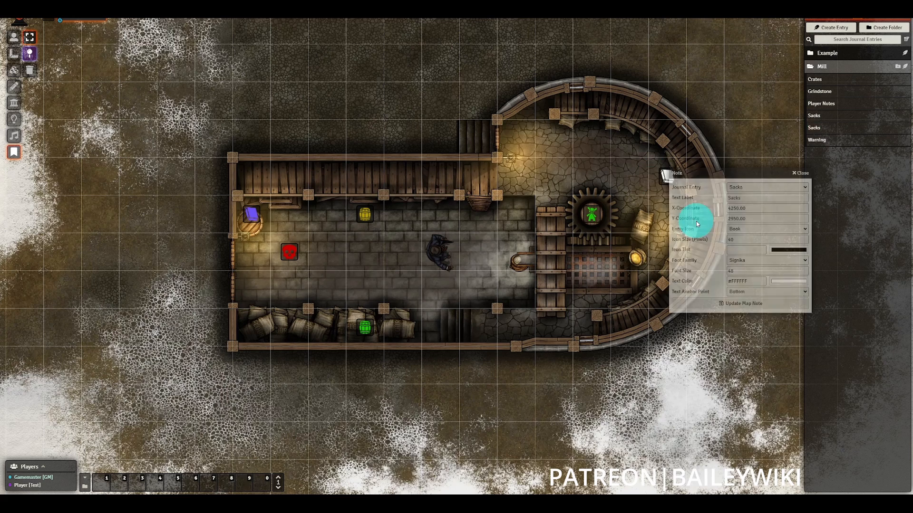
{"action": "left_click", "coordinate": [768, 230]}
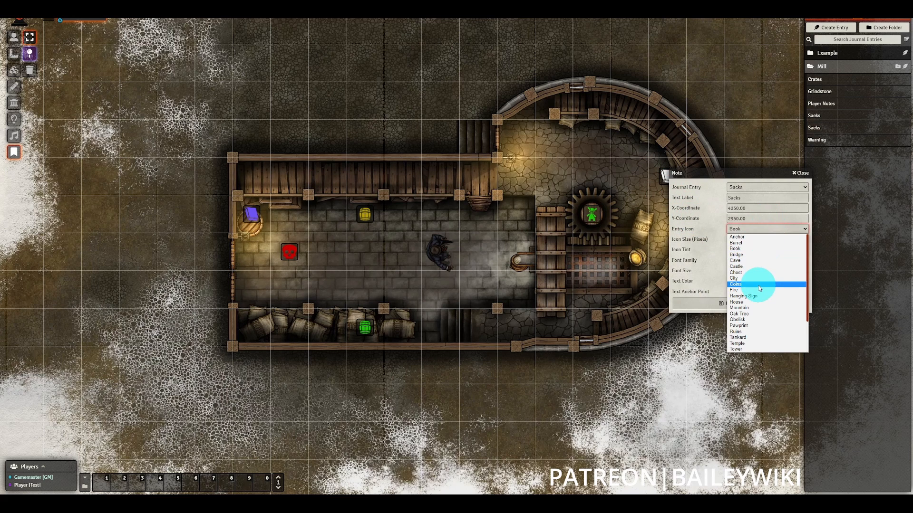
{"action": "left_click", "coordinate": [751, 243]}
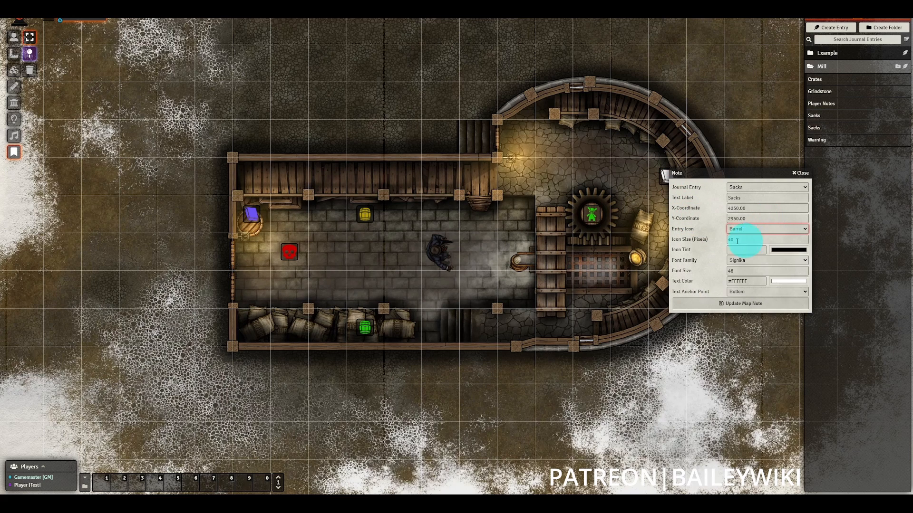
{"action": "left_click", "coordinate": [744, 248]}
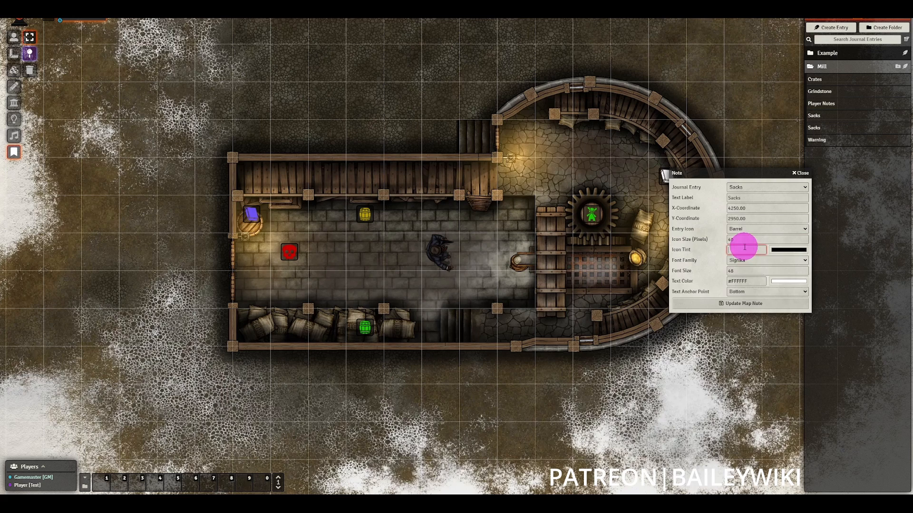
{"action": "type", "text": "#17c700"}
{"action": "left_click", "coordinate": [757, 303]}
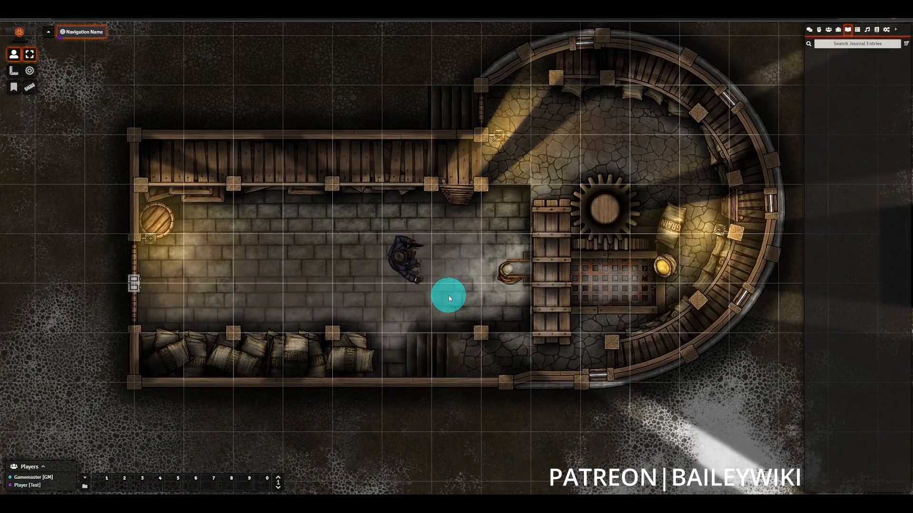
Switch to the player's view and check the map notes layer and the journal for entries visible to the player.
{"action": "left_click", "coordinate": [405, 249]}
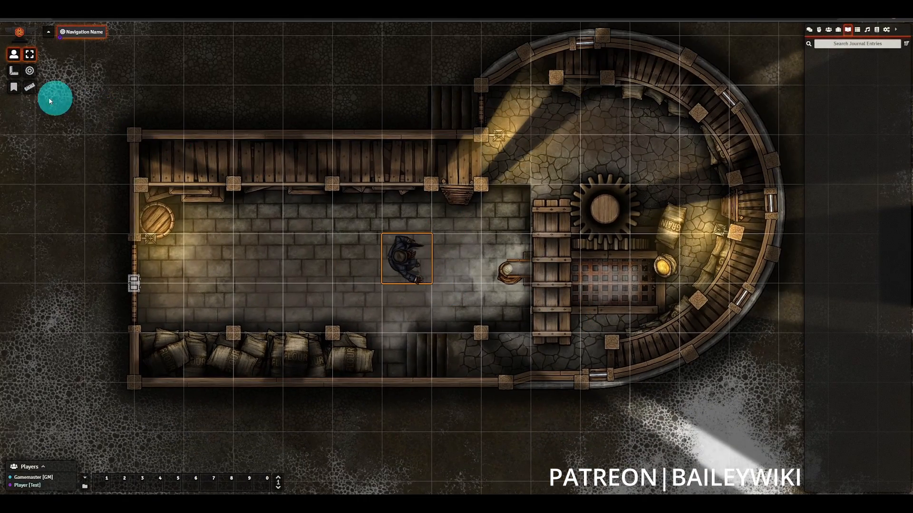
{"action": "left_click", "coordinate": [13, 87]}
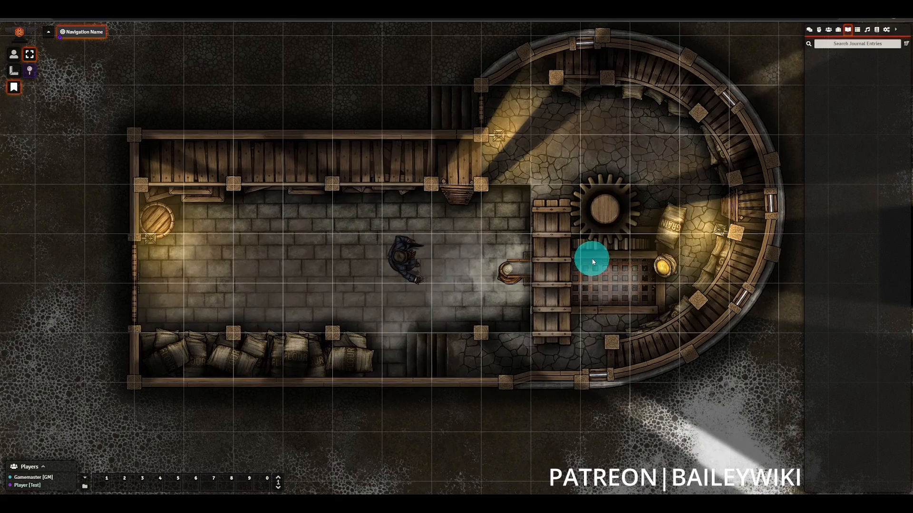
{"action": "left_click", "coordinate": [838, 29]}
{"action": "left_click", "coordinate": [848, 30]}
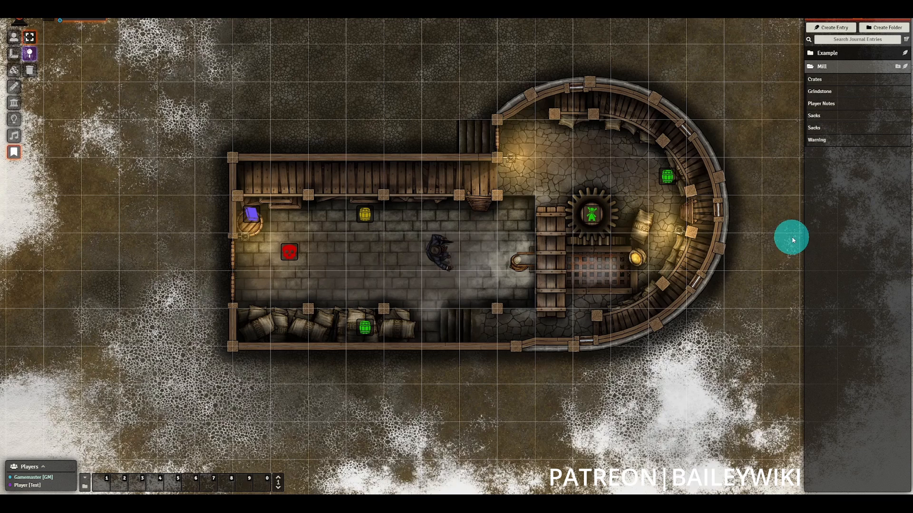
In the GM view, examine the permission levels offered for the Warning entry, and close its permission settings without saving.
{"action": "right_click", "coordinate": [816, 142]}
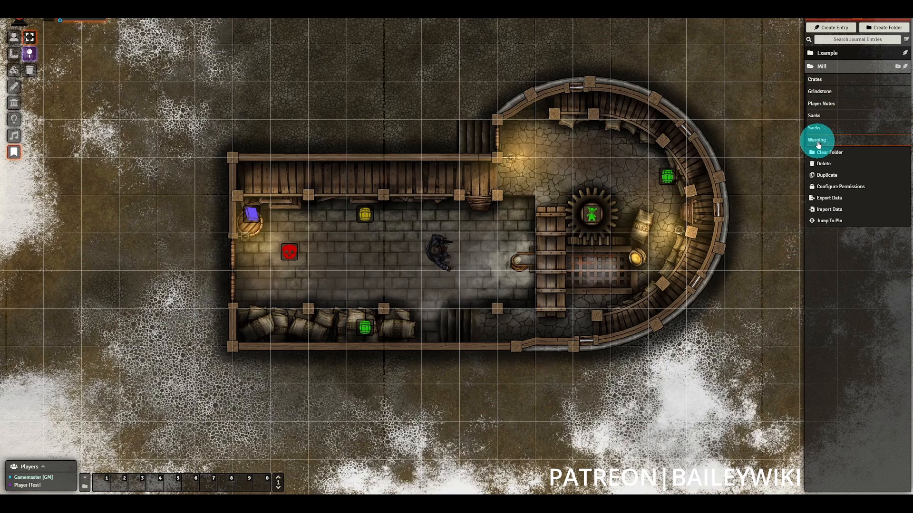
{"action": "left_click", "coordinate": [830, 186]}
{"action": "left_click", "coordinate": [743, 164]}
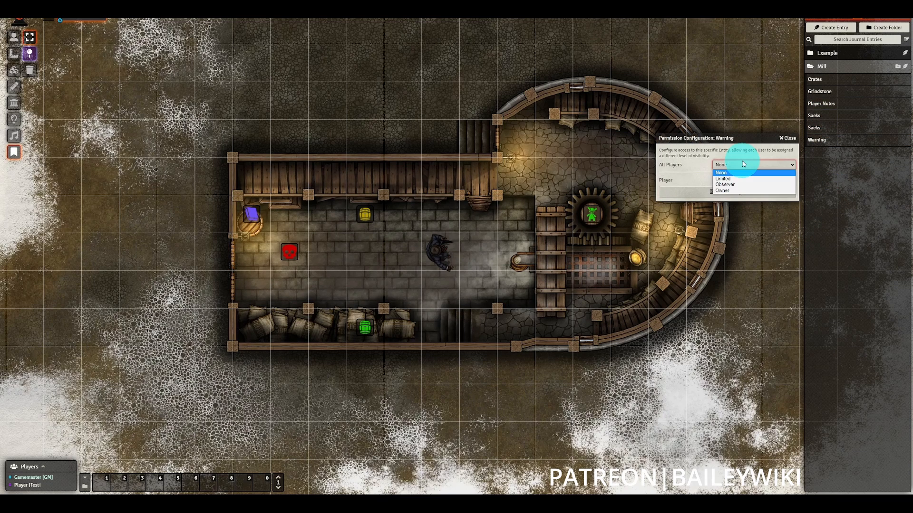
{"action": "left_click", "coordinate": [743, 165]}
{"action": "left_click", "coordinate": [740, 180]}
{"action": "left_click", "coordinate": [739, 178]}
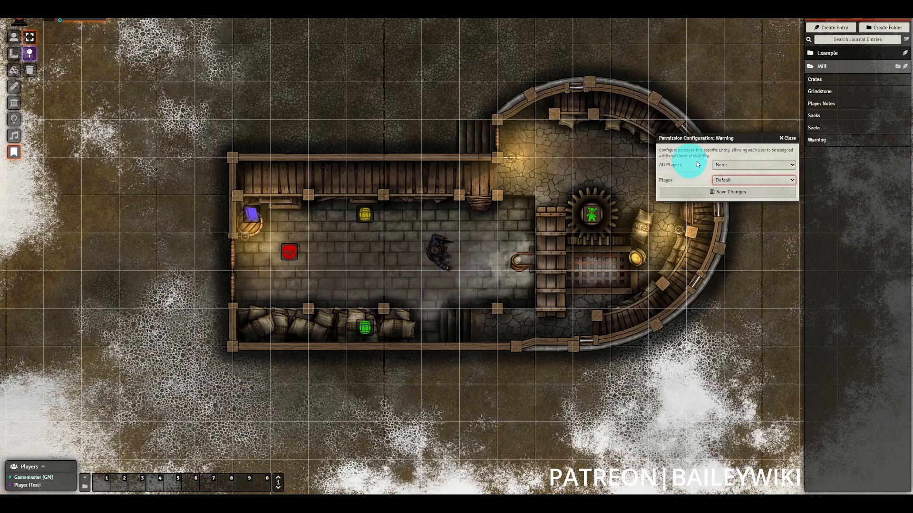
{"action": "left_click", "coordinate": [726, 180]}
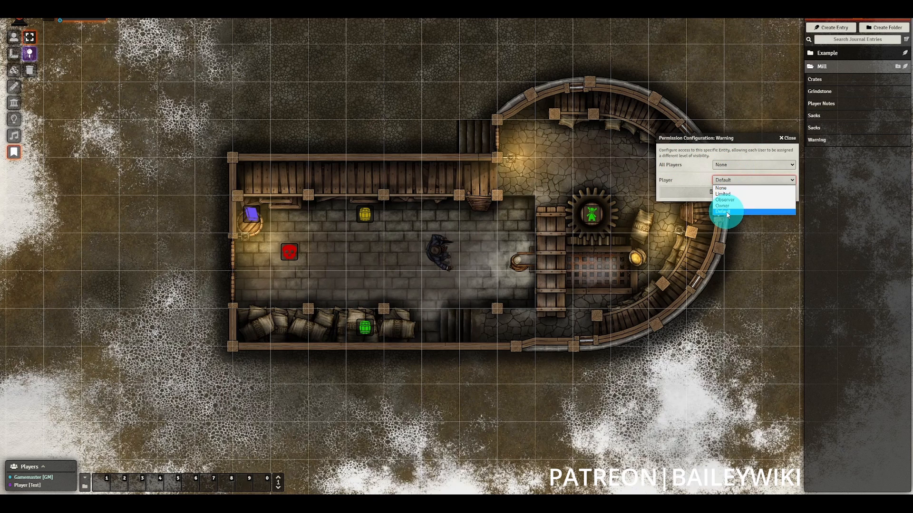
{"action": "left_click", "coordinate": [747, 181]}
{"action": "left_click", "coordinate": [751, 165]}
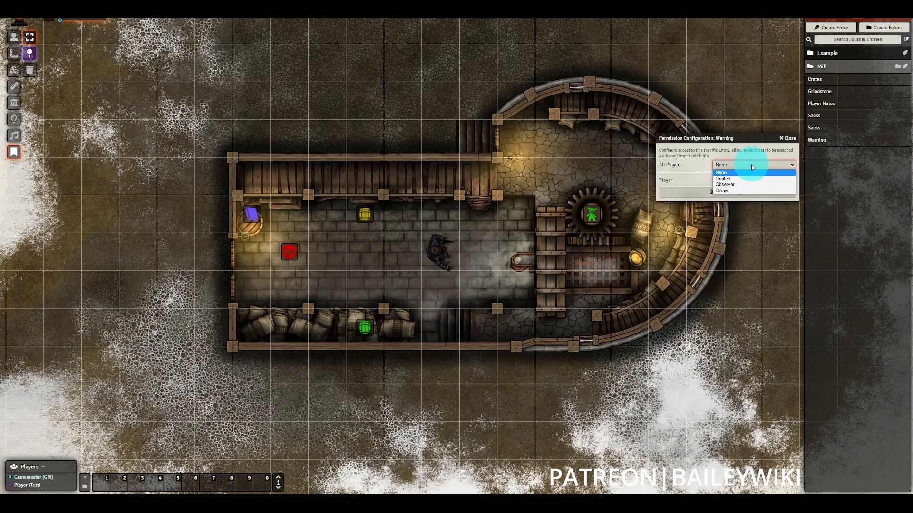
{"action": "left_click", "coordinate": [745, 191]}
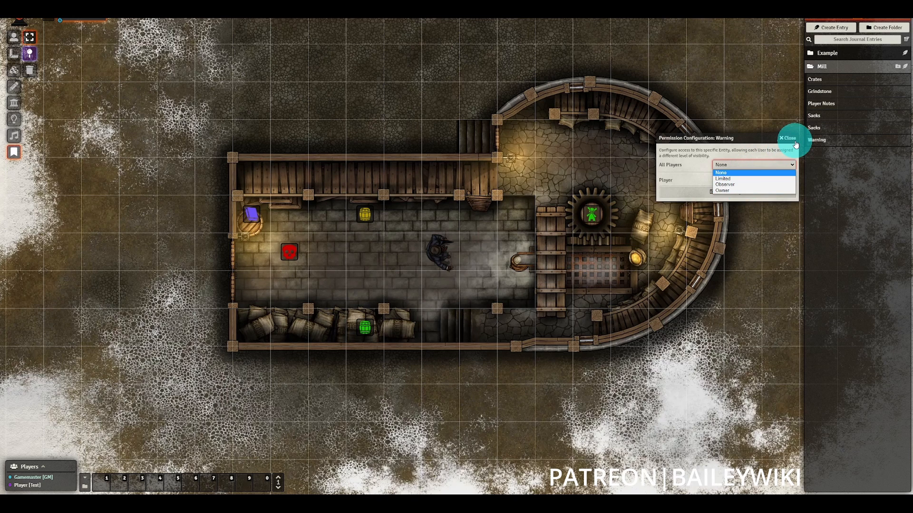
{"action": "left_click", "coordinate": [787, 138]}
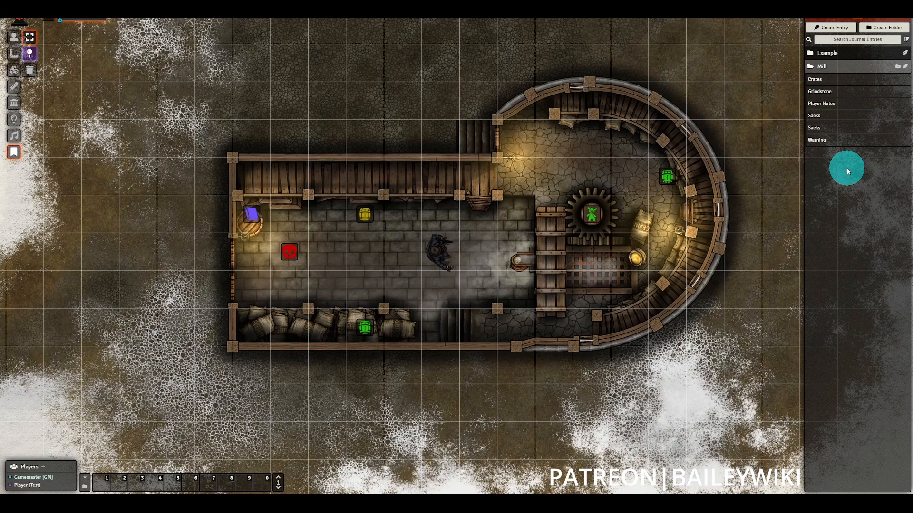
Set the Mill folder's permission for All Players to Limited and save the change.
{"action": "right_click", "coordinate": [827, 68]}
{"action": "left_click", "coordinate": [833, 93]}
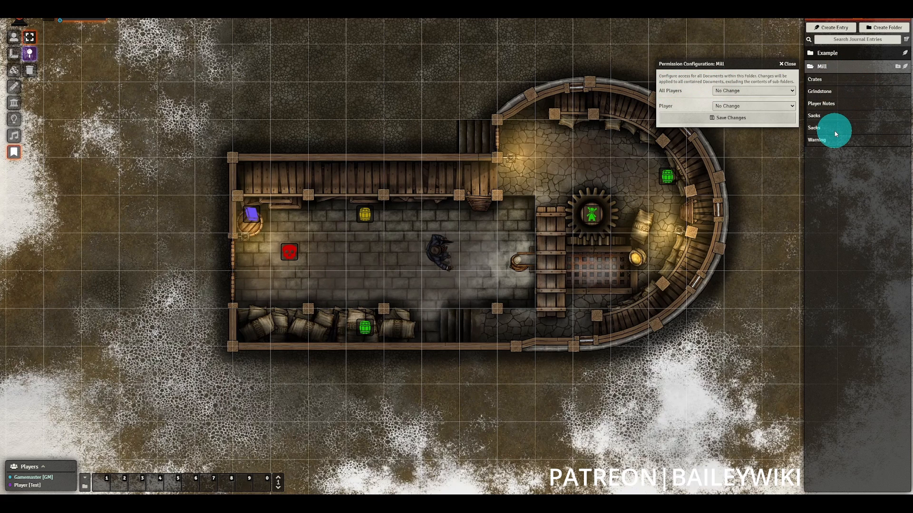
{"action": "left_click", "coordinate": [750, 103]}
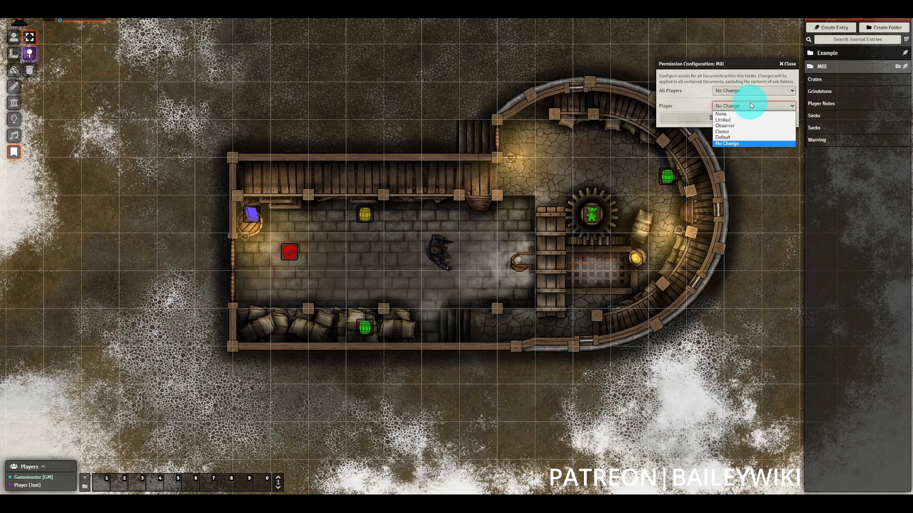
{"action": "left_click", "coordinate": [749, 103]}
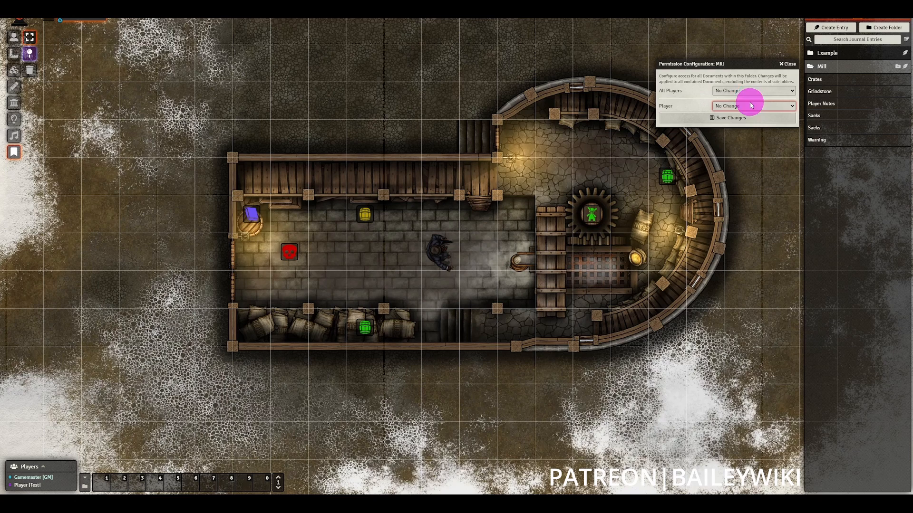
{"action": "left_click", "coordinate": [757, 92]}
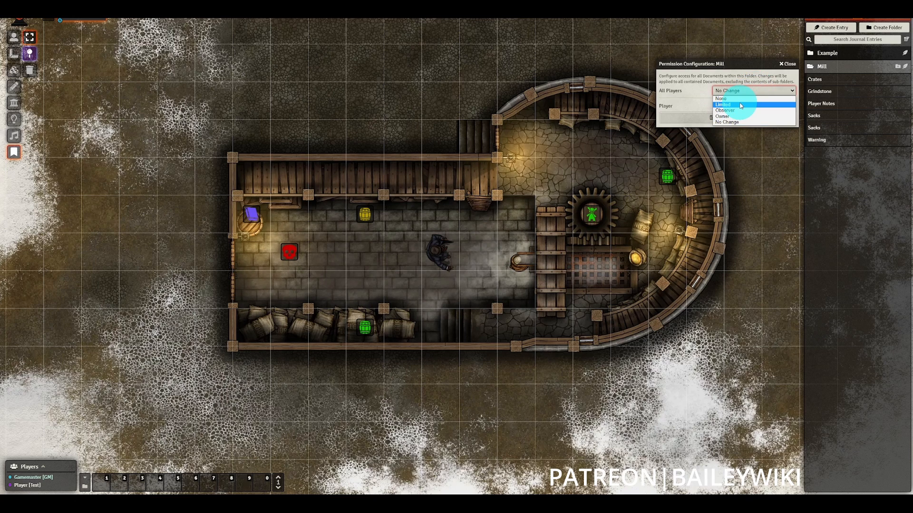
{"action": "left_click", "coordinate": [741, 105]}
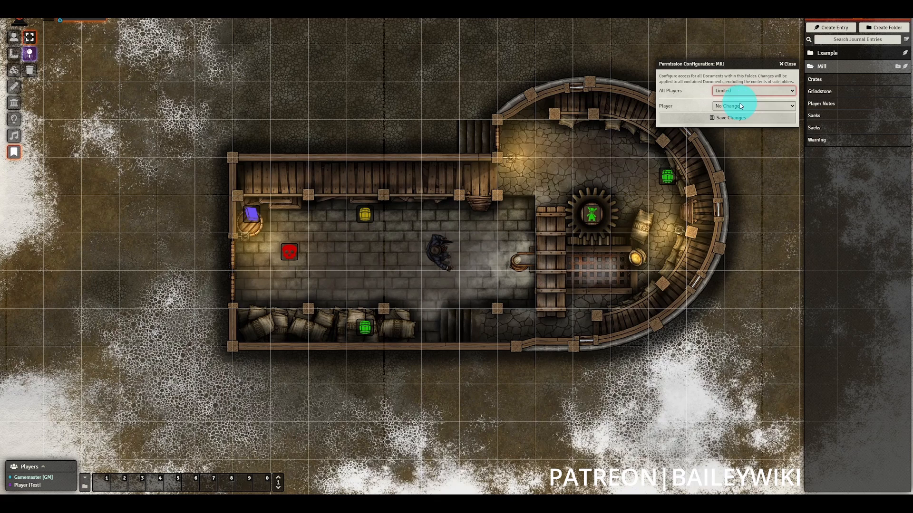
{"action": "left_click", "coordinate": [742, 119]}
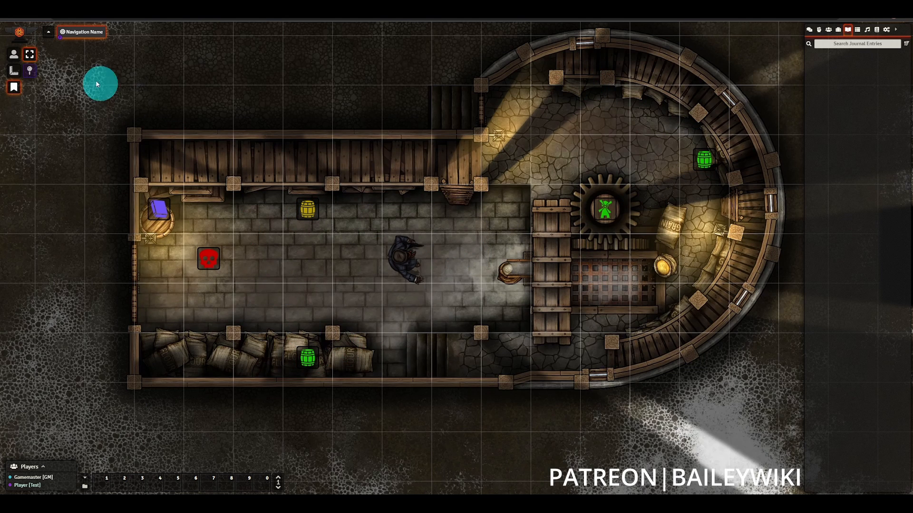
In the player's view, turn on the permanent display of map notes and return to the token controls.
{"action": "left_click", "coordinate": [14, 54]}
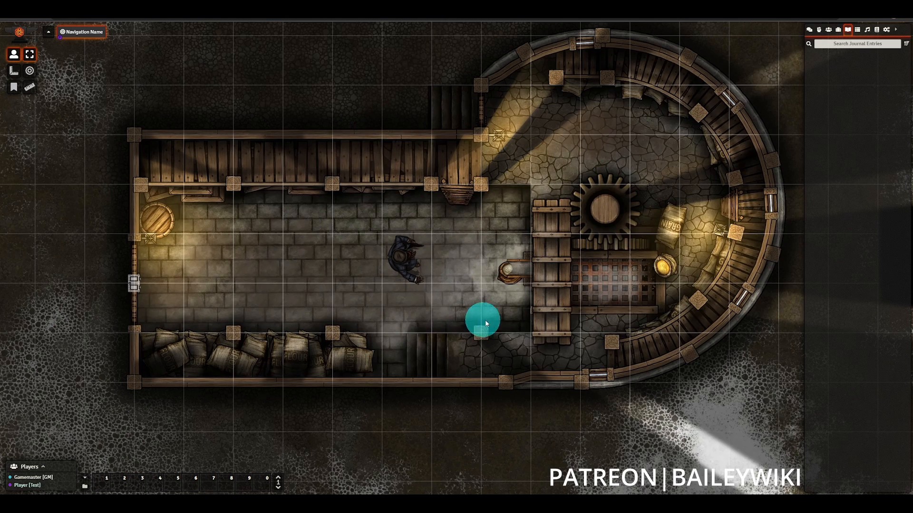
{"action": "left_click", "coordinate": [14, 87]}
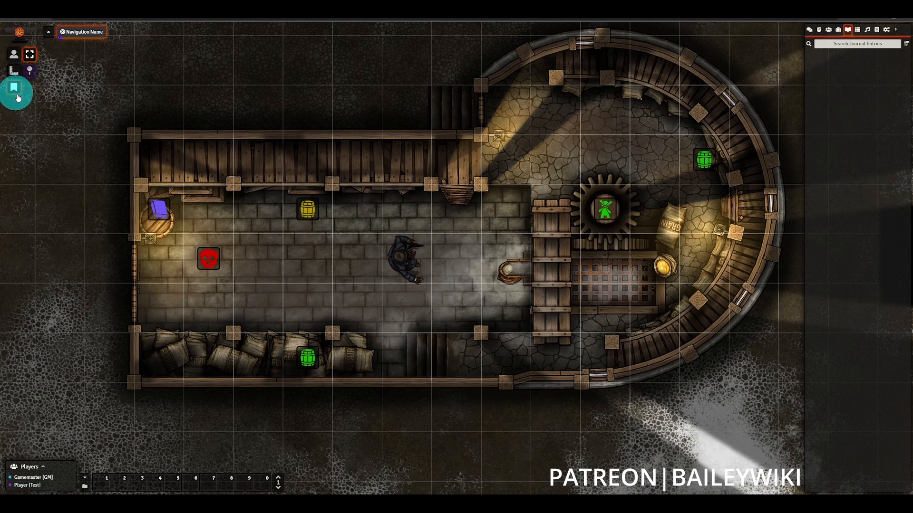
{"action": "left_click", "coordinate": [30, 73]}
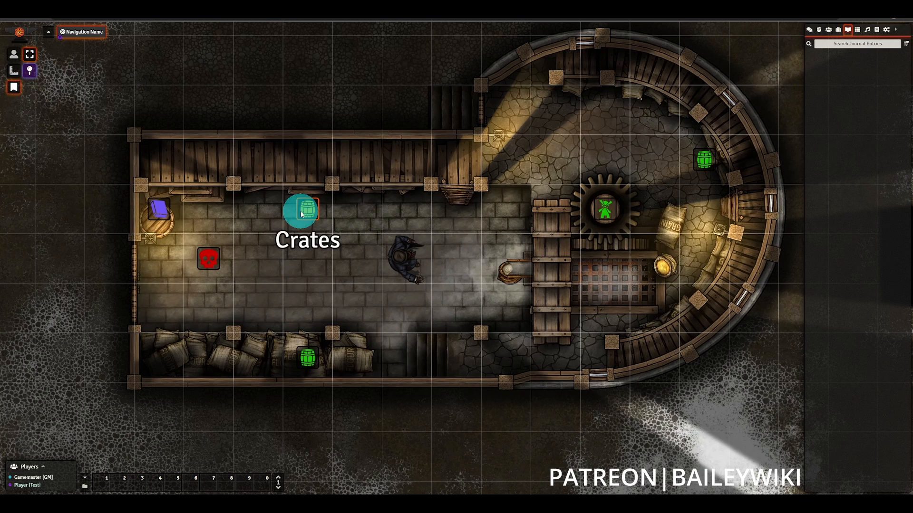
{"action": "left_click", "coordinate": [13, 56]}
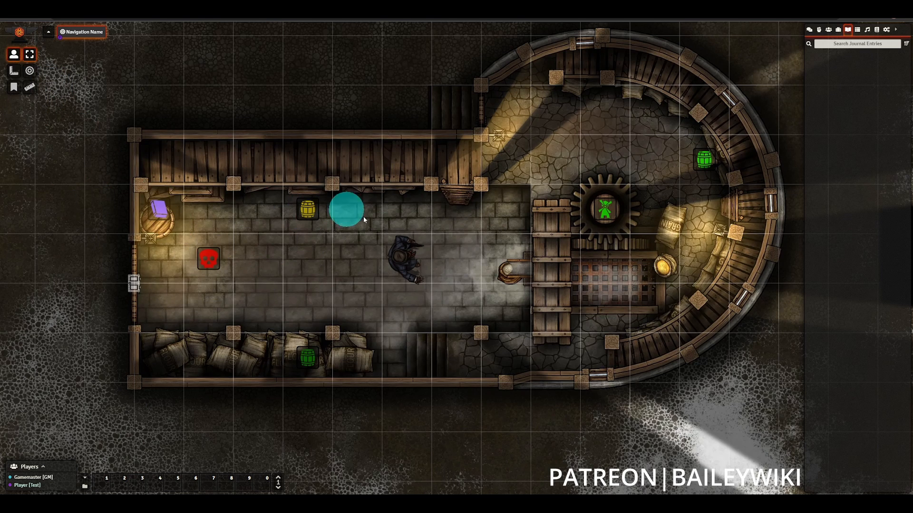
Alternate between the notes and token layers in the player's view to compare which map notes are shown.
{"action": "left_click", "coordinate": [12, 91]}
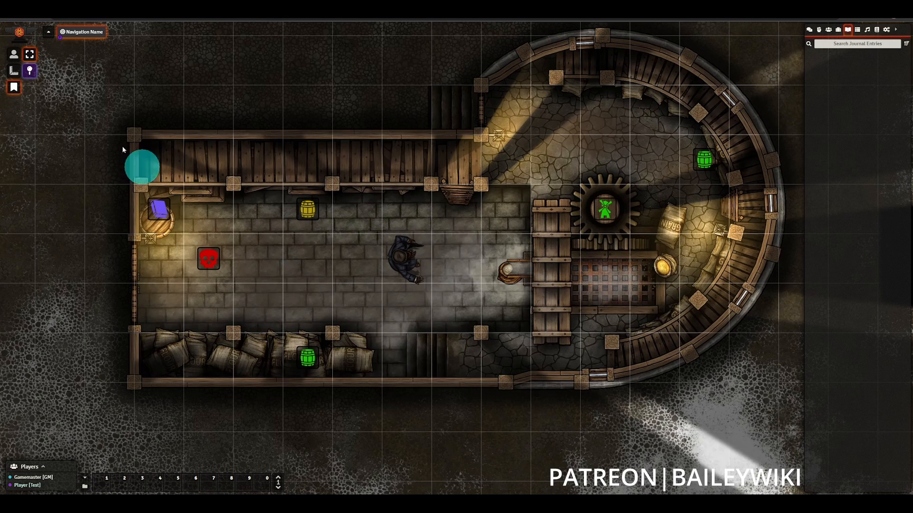
{"action": "left_click", "coordinate": [14, 54]}
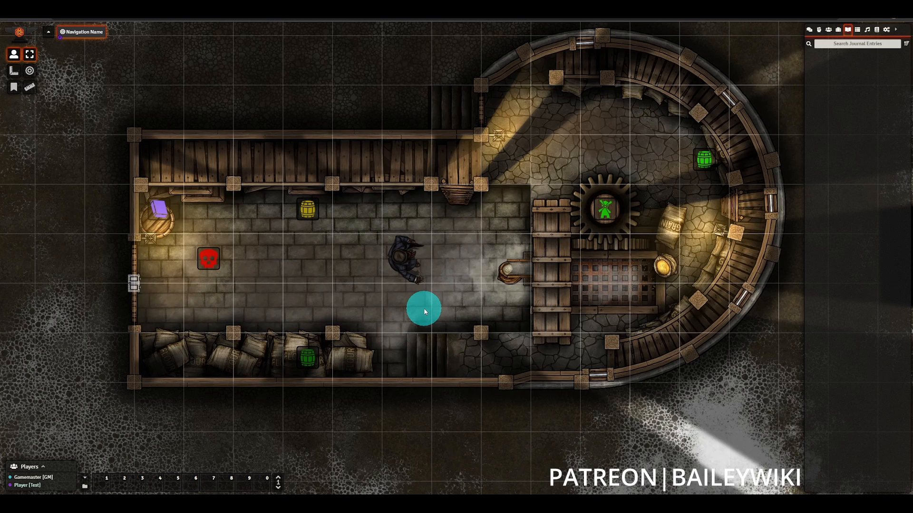
{"action": "left_click", "coordinate": [14, 87]}
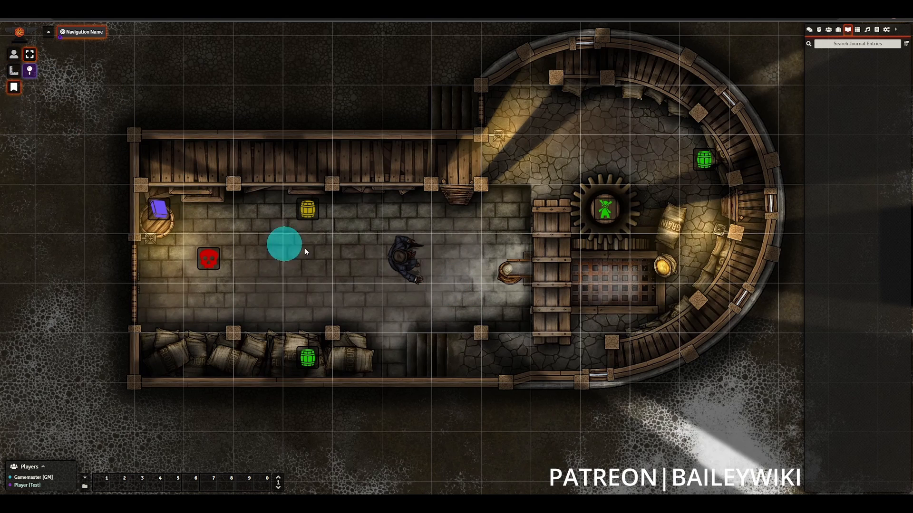
{"action": "left_click", "coordinate": [13, 54]}
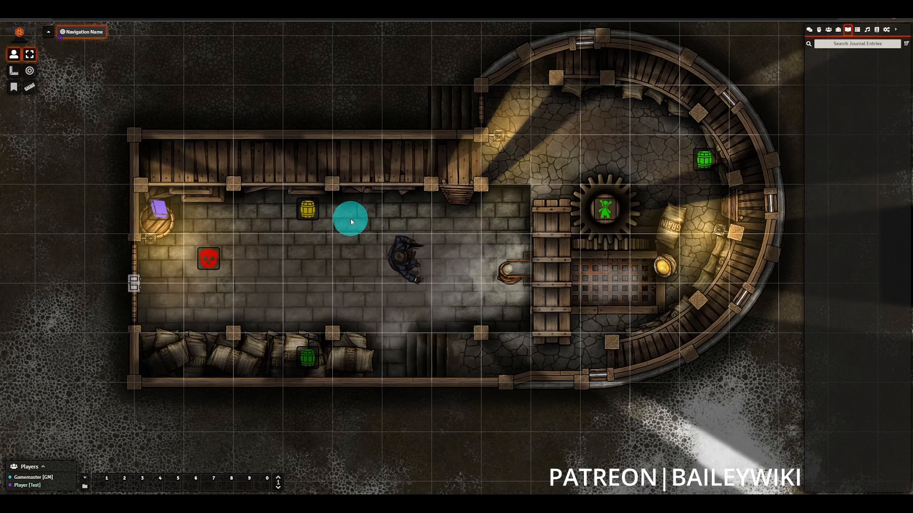
{"action": "left_click", "coordinate": [400, 256]}
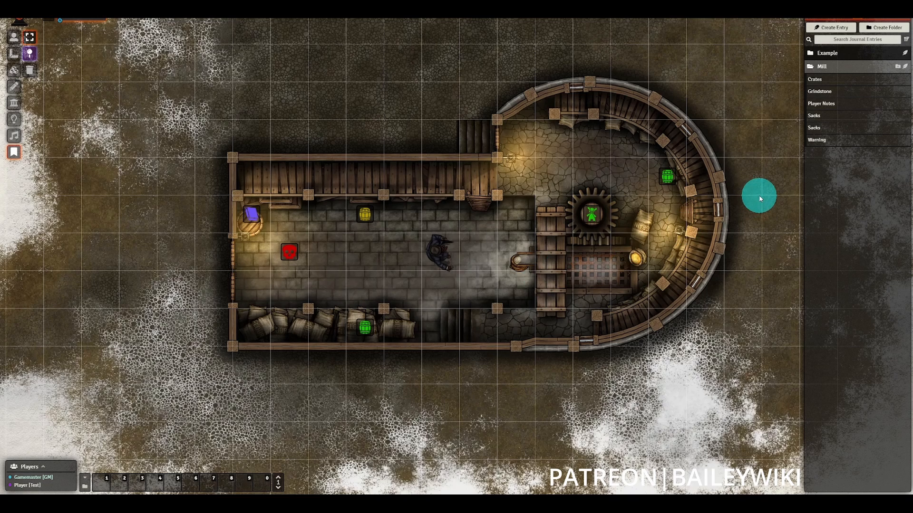
Review the permission settings of the Warning and Player Notes entries, closing each without changes.
{"action": "right_click", "coordinate": [817, 142]}
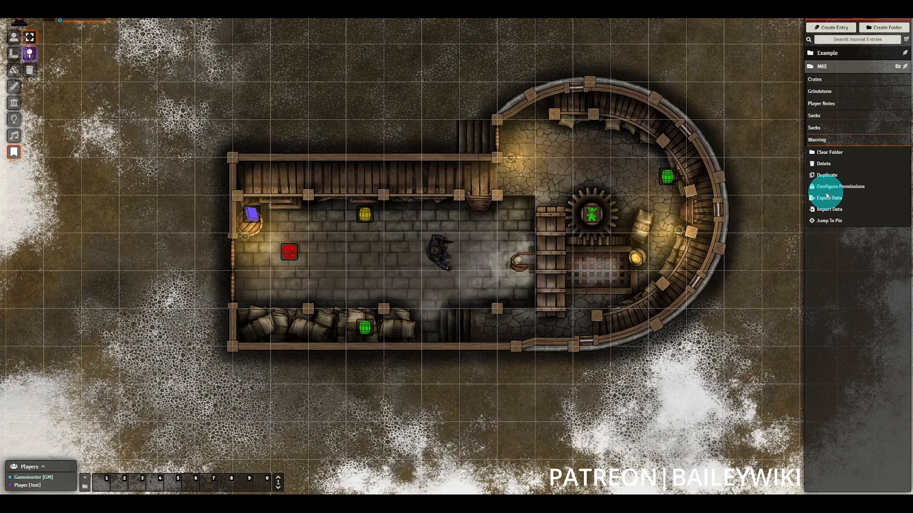
{"action": "left_click", "coordinate": [828, 187]}
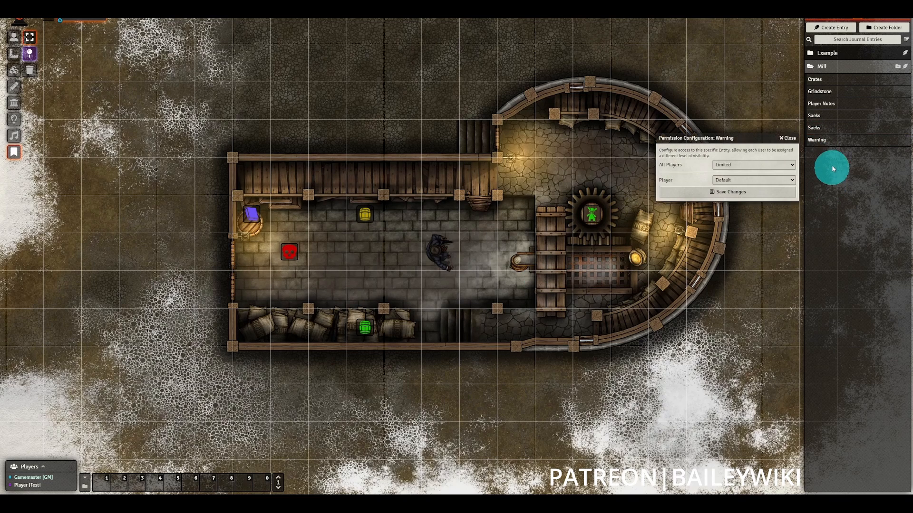
{"action": "left_click", "coordinate": [789, 143]}
{"action": "right_click", "coordinate": [821, 103]}
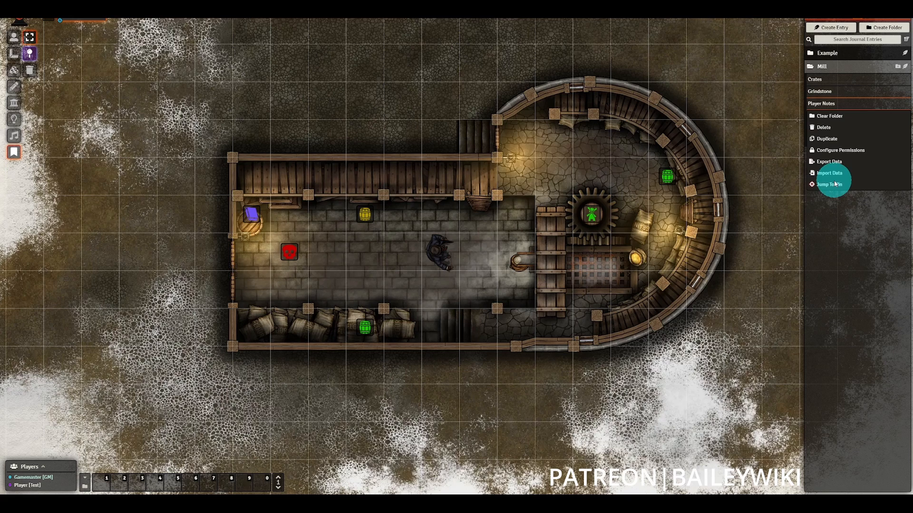
{"action": "left_click", "coordinate": [836, 149]}
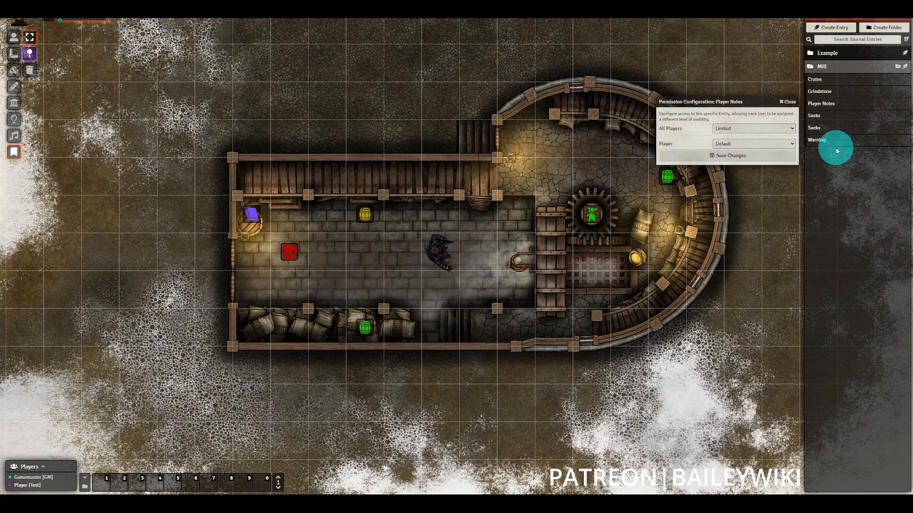
{"action": "left_click", "coordinate": [781, 108]}
Jump to the map pins of the second Sacks entry and the Player Notes entry to locate them in the mill.
{"action": "right_click", "coordinate": [812, 127]}
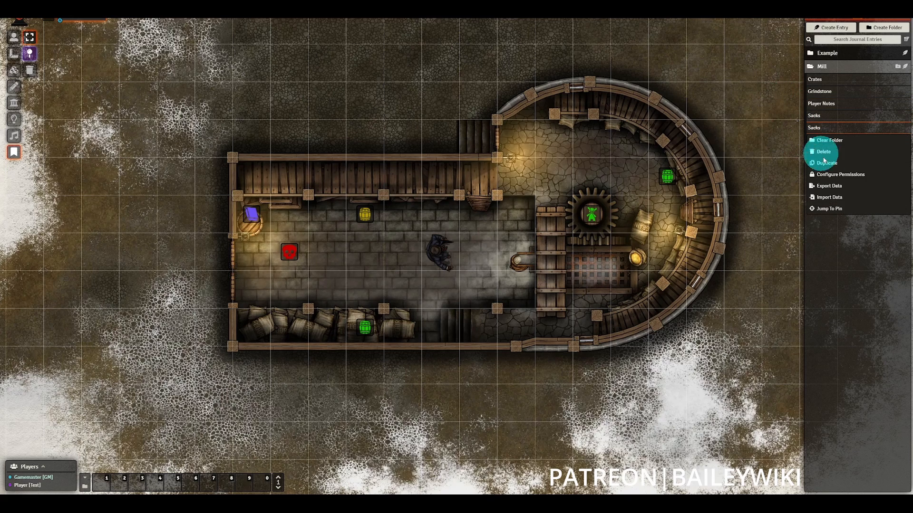
{"action": "left_click", "coordinate": [830, 208]}
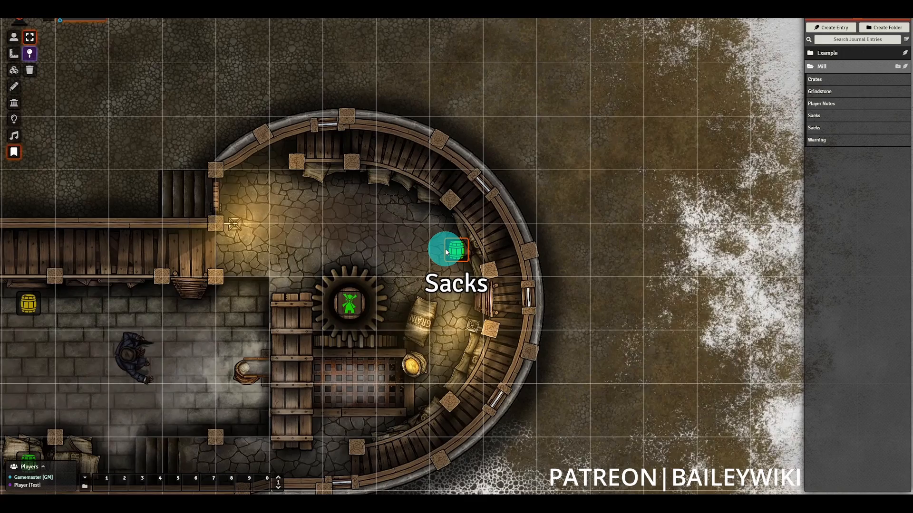
{"action": "right_click", "coordinate": [821, 102]}
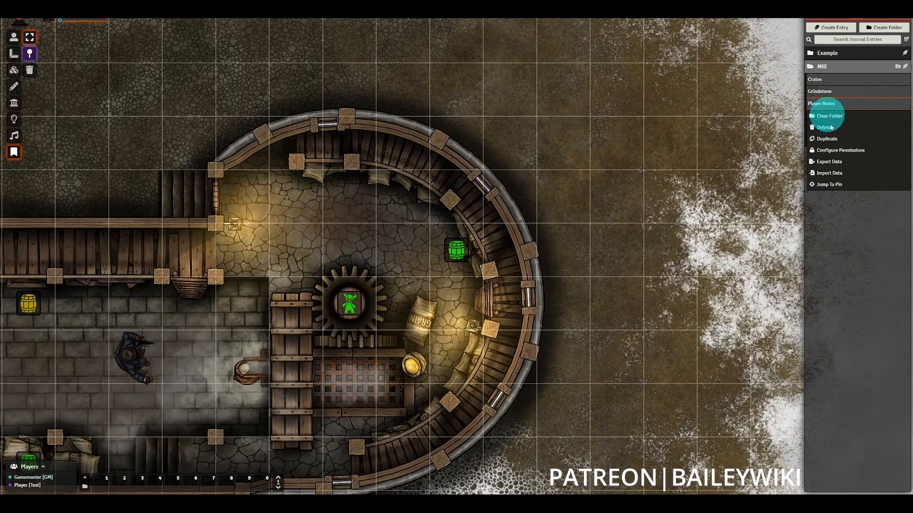
{"action": "left_click", "coordinate": [836, 183]}
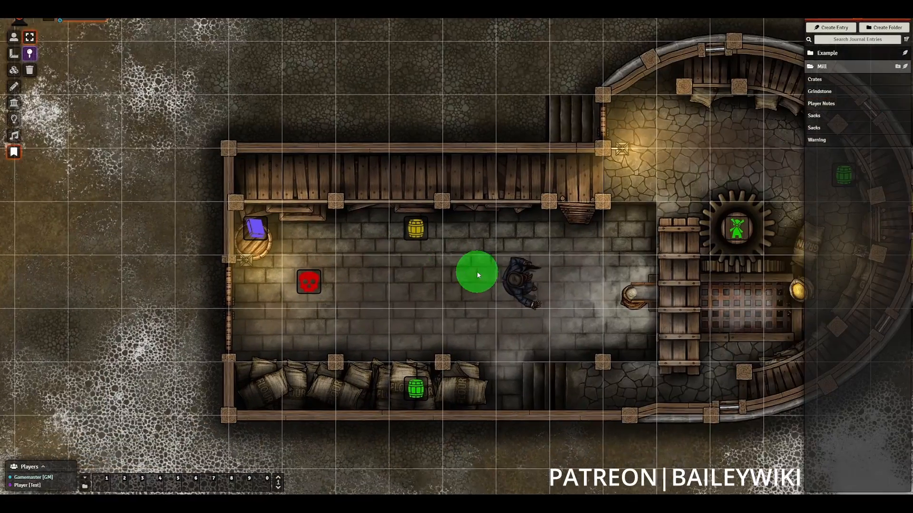
{"action": "scroll", "coordinate": [586, 266], "scroll_direction": "down", "scroll_amount": 7}
{"action": "left_click_drag", "start_coordinate": [590, 252], "coordinate": [525, 244]}
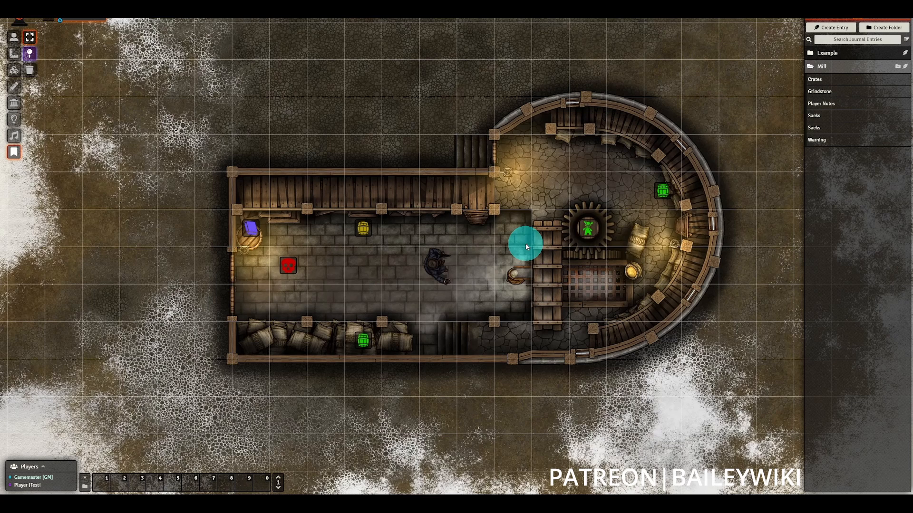
Recheck the Warning entry's permission level for All Players and close its settings unchanged.
{"action": "right_click", "coordinate": [816, 140]}
{"action": "left_click", "coordinate": [835, 188]}
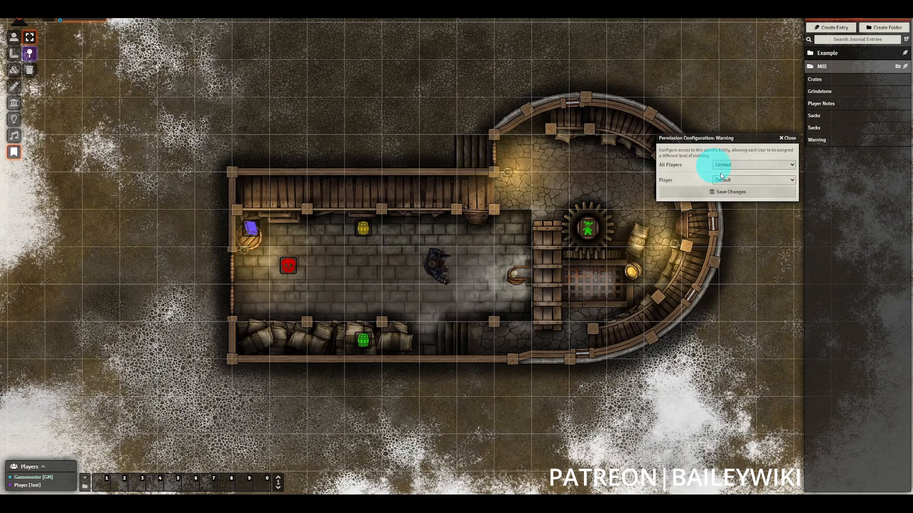
{"action": "left_click", "coordinate": [788, 138]}
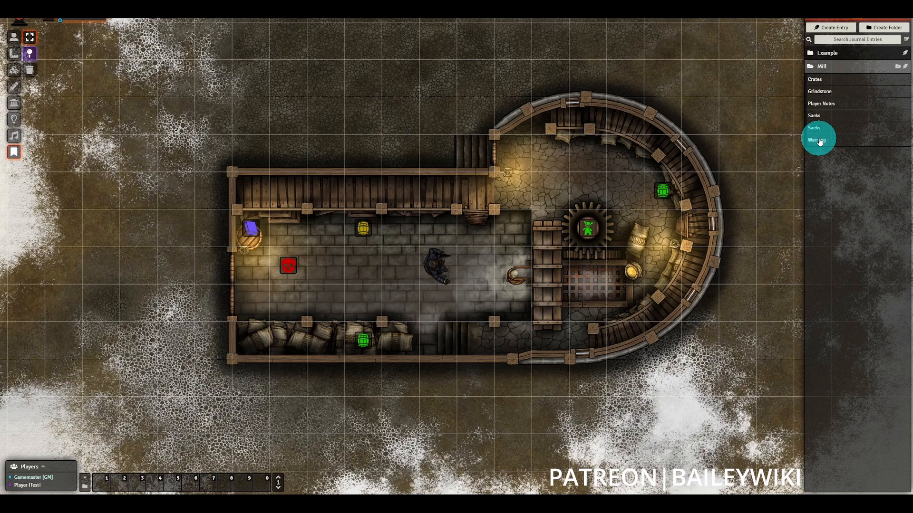
Take the Warning entry out of the Mill folder to review its permission settings, and return it to the folder.
{"action": "left_click_drag", "start_coordinate": [819, 140], "coordinate": [821, 176]}
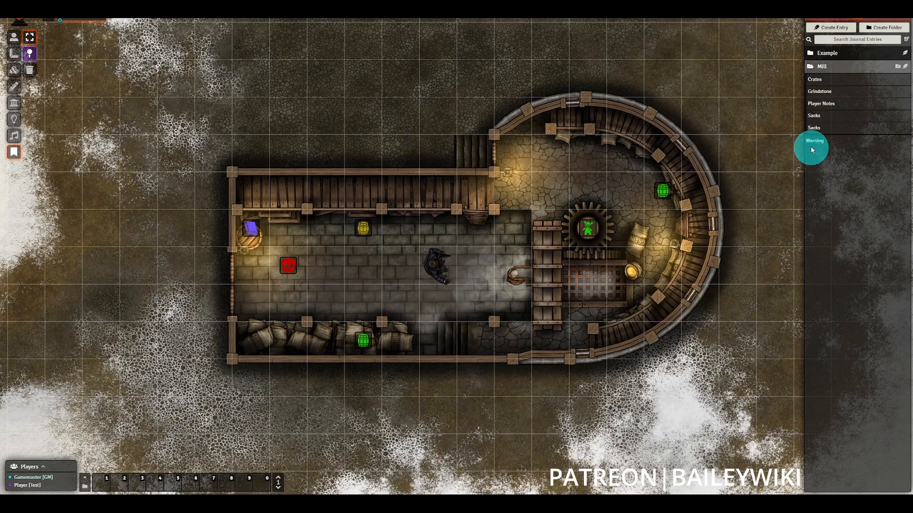
{"action": "right_click", "coordinate": [815, 141]}
{"action": "left_click", "coordinate": [821, 177]}
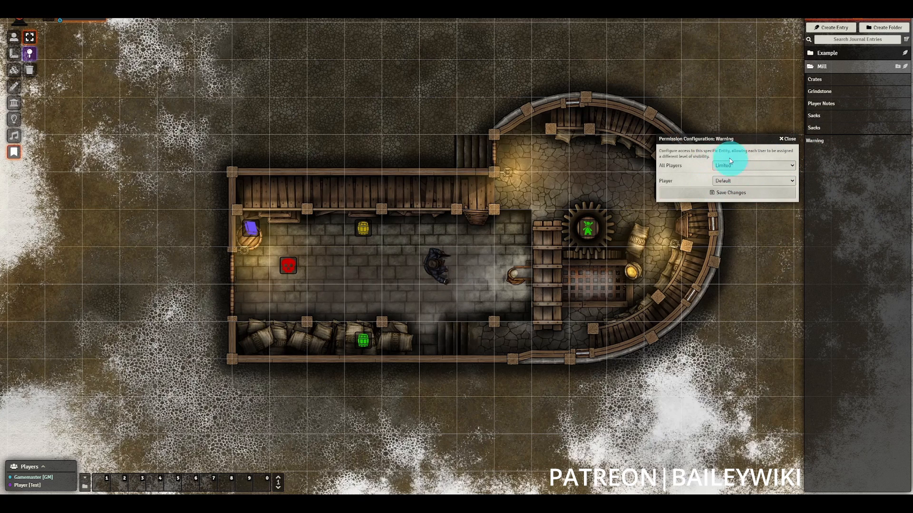
{"action": "left_click", "coordinate": [783, 139]}
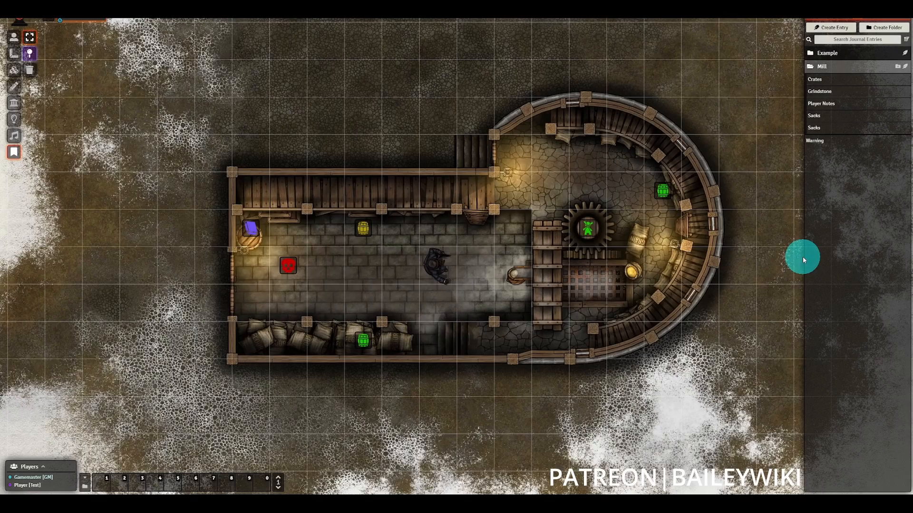
{"action": "left_click_drag", "start_coordinate": [817, 141], "coordinate": [829, 106]}
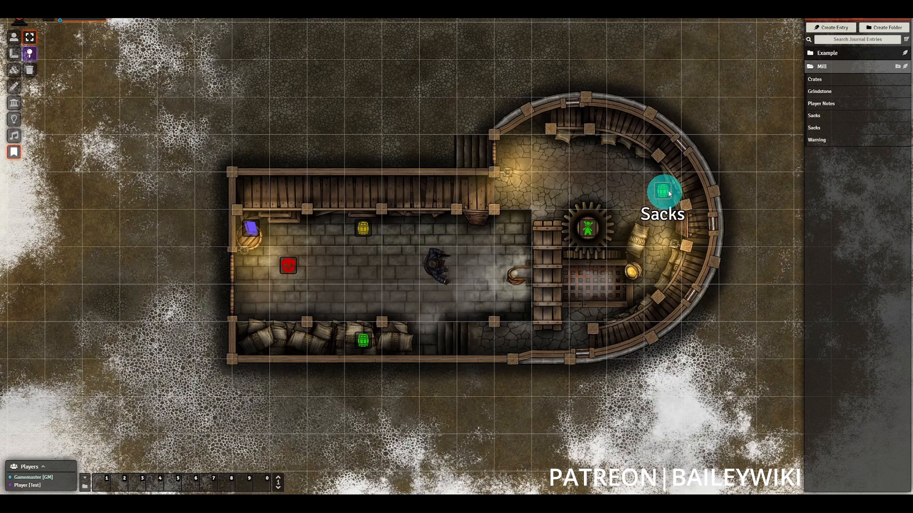
Set the All Players permission of both Sacks entries to Observer and save each change.
{"action": "right_click", "coordinate": [816, 118]}
{"action": "left_click", "coordinate": [836, 163]}
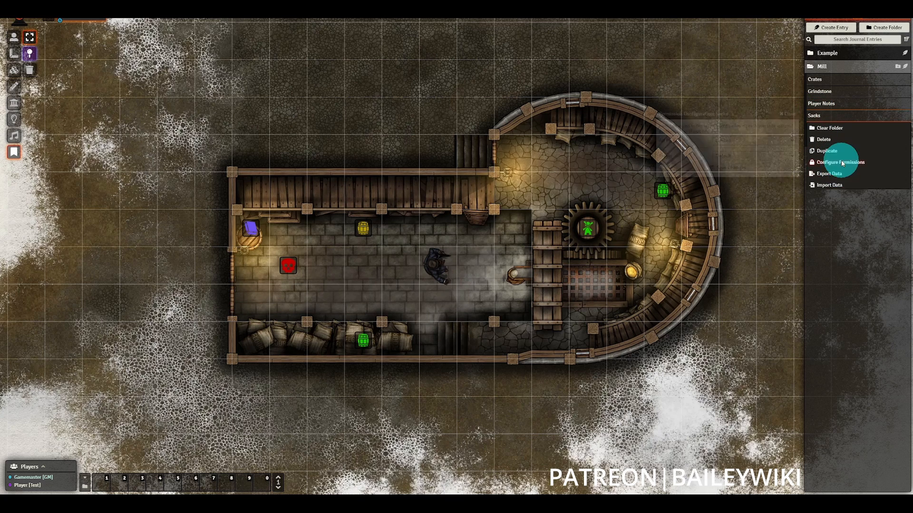
{"action": "left_click", "coordinate": [764, 141]}
{"action": "left_click", "coordinate": [752, 165]}
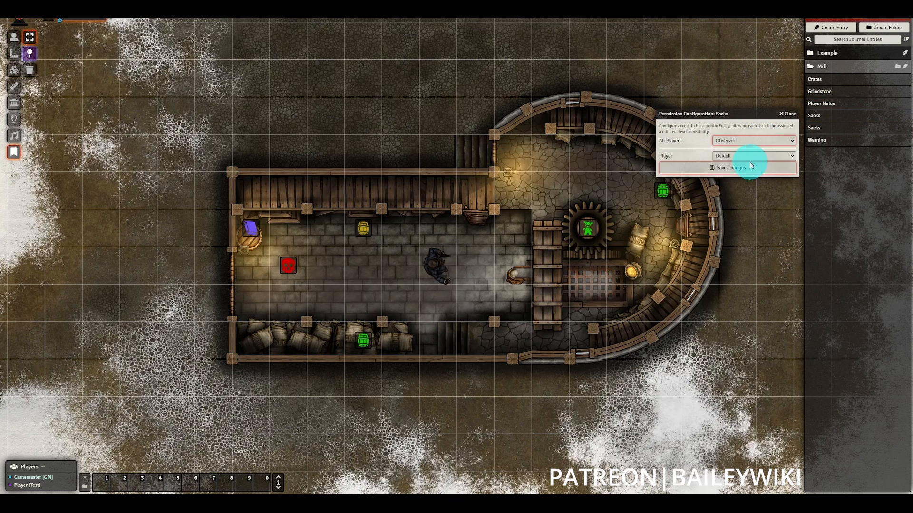
{"action": "right_click", "coordinate": [815, 127]}
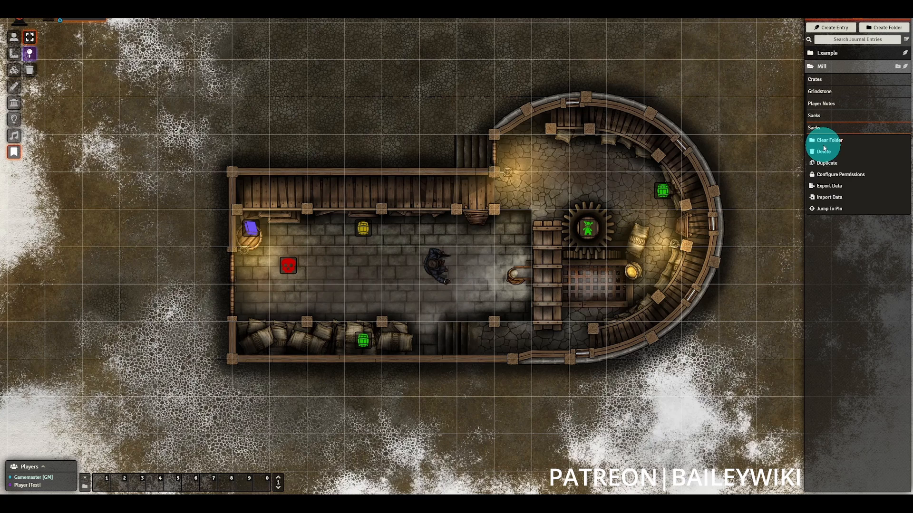
{"action": "left_click", "coordinate": [838, 174]}
{"action": "left_click", "coordinate": [774, 152]}
{"action": "left_click", "coordinate": [748, 172]}
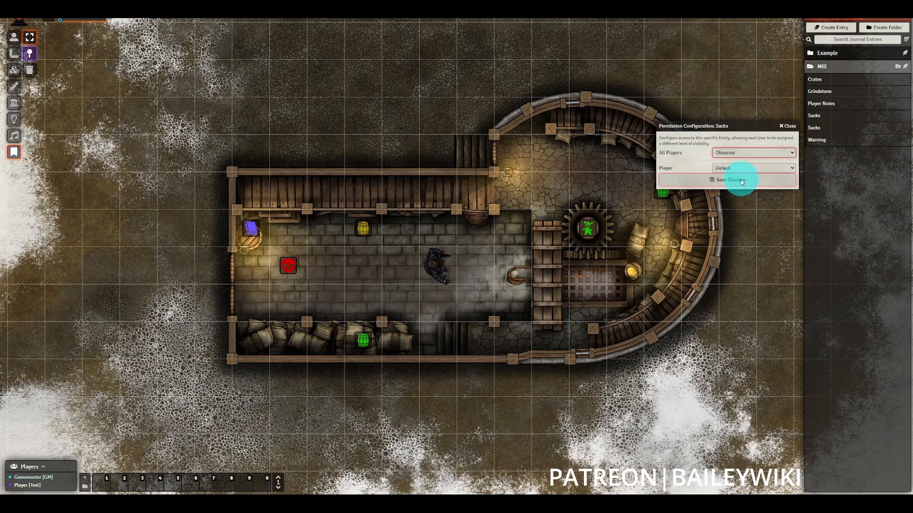
{"action": "left_click", "coordinate": [742, 179]}
Set the Grindstone entry's permission for All Players to Observer and save the change.
{"action": "right_click", "coordinate": [826, 89]}
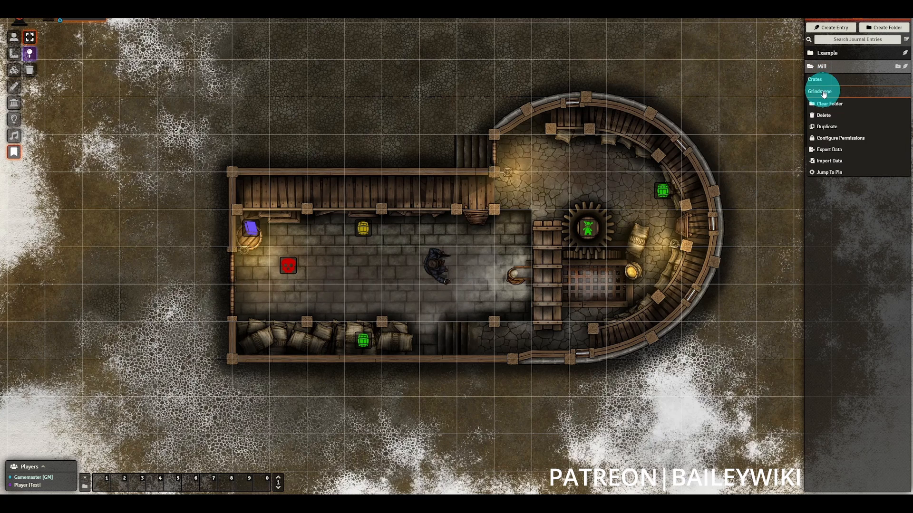
{"action": "left_click", "coordinate": [824, 135]}
{"action": "left_click", "coordinate": [745, 116]}
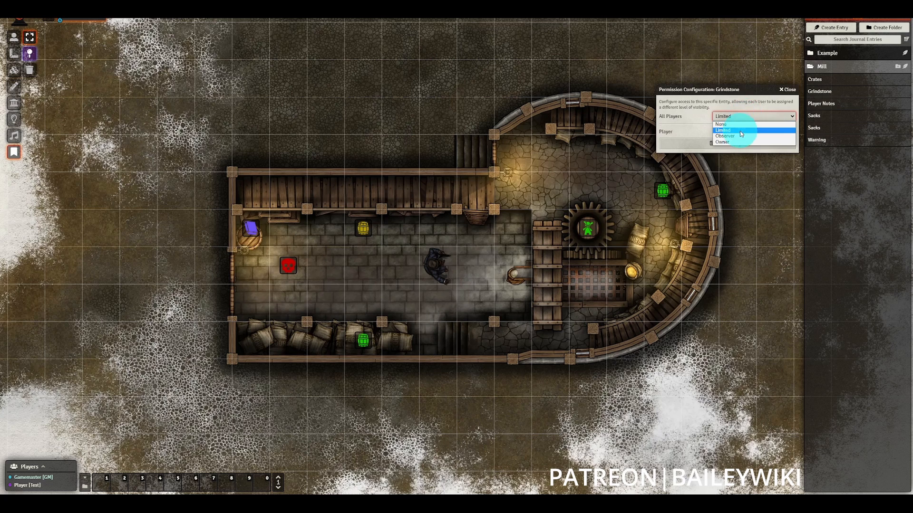
{"action": "left_click", "coordinate": [744, 143]}
{"action": "left_click", "coordinate": [732, 143]}
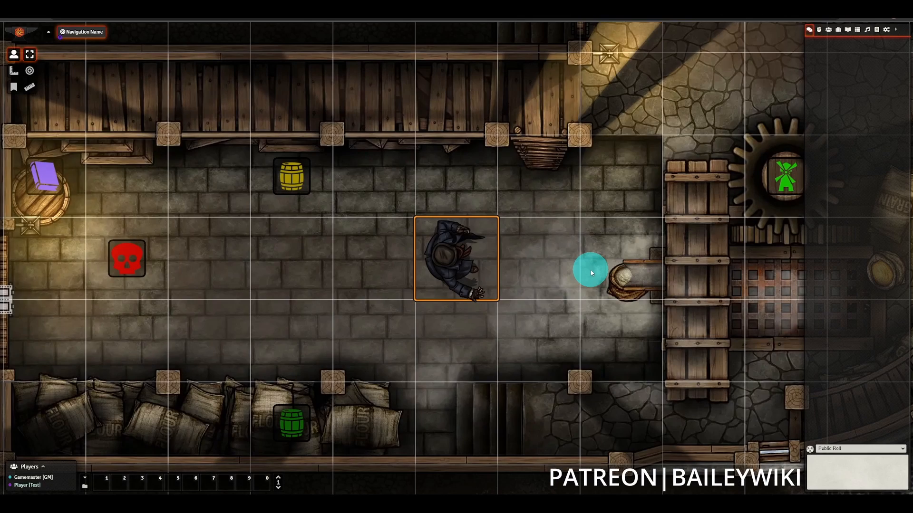
In the player's view, open the Grindstone note from its map pin to check its text, and close it.
{"action": "scroll", "coordinate": [591, 272], "scroll_direction": "down", "scroll_amount": 4}
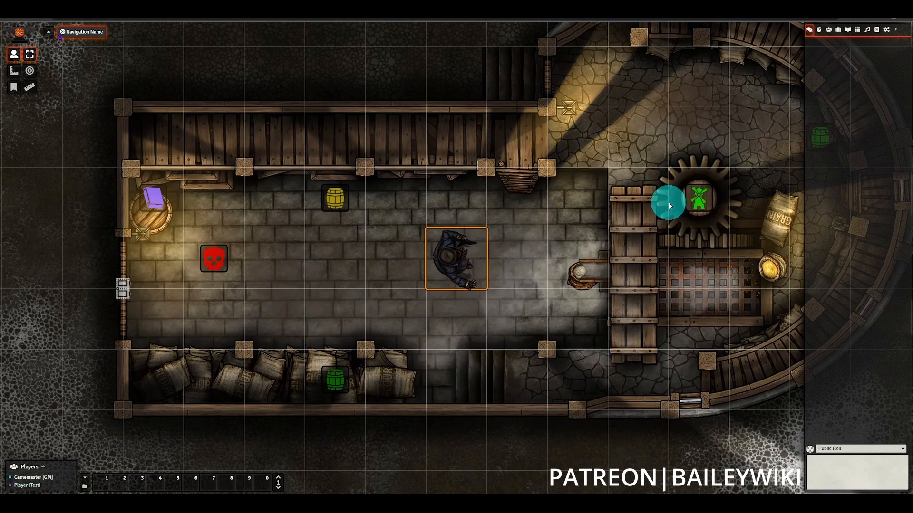
{"action": "double_click", "coordinate": [692, 199]}
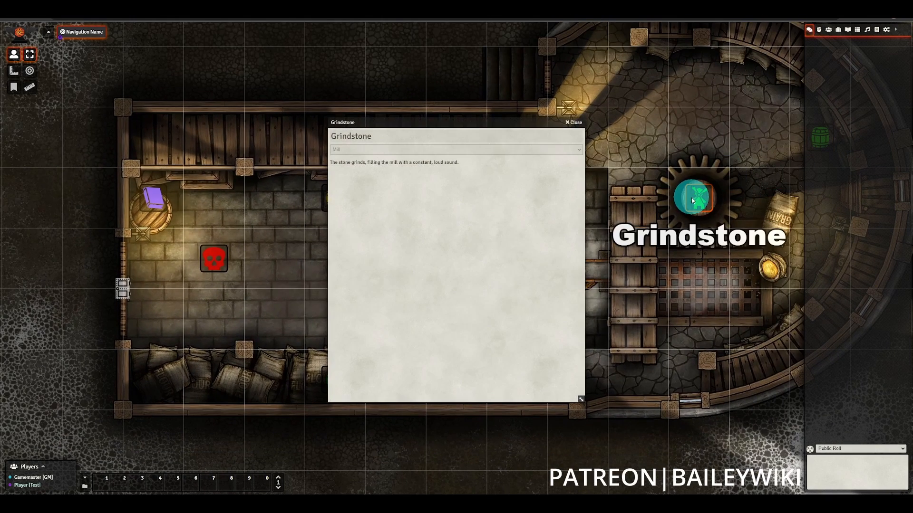
{"action": "left_click", "coordinate": [574, 123]}
Expand the Mill folder in the player's journal, read the Grindstone entry from there, and close it.
{"action": "left_click", "coordinate": [837, 29]}
{"action": "left_click", "coordinate": [857, 30]}
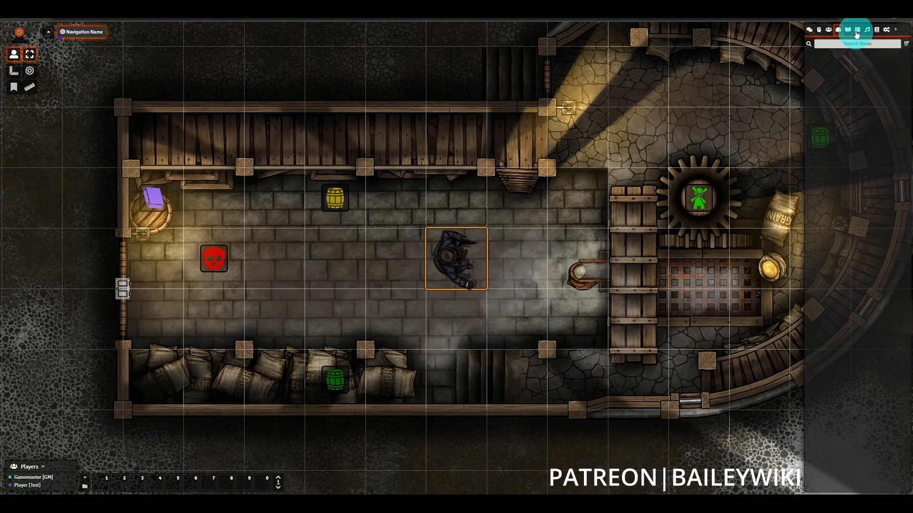
{"action": "left_click", "coordinate": [847, 30]}
{"action": "left_click", "coordinate": [823, 60]}
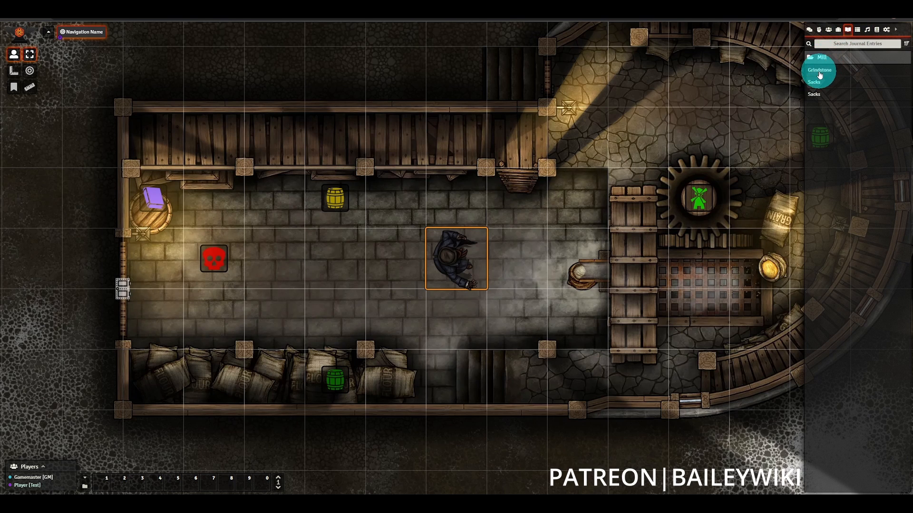
{"action": "left_click", "coordinate": [819, 71]}
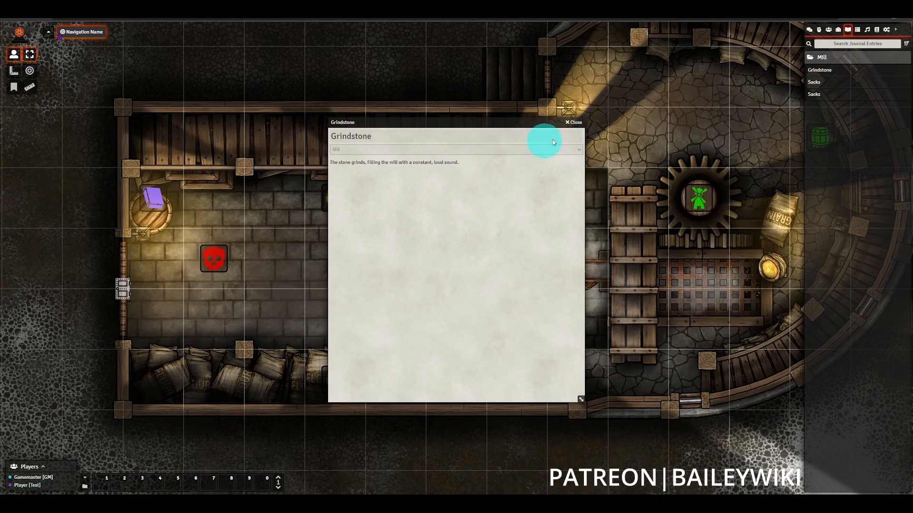
{"action": "left_click", "coordinate": [574, 123]}
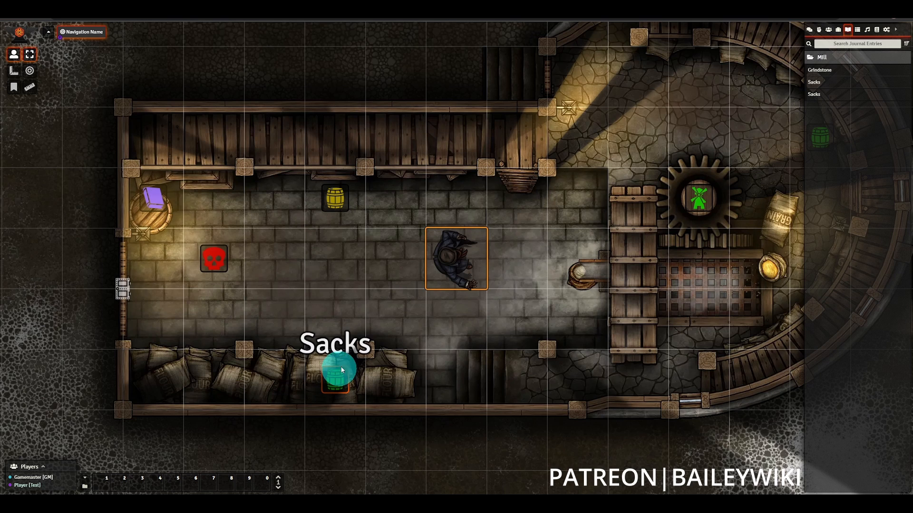
Open both Sacks notes from their map pins in the player's view to check their text, closing each.
{"action": "left_click_drag", "start_coordinate": [636, 192], "coordinate": [556, 186]}
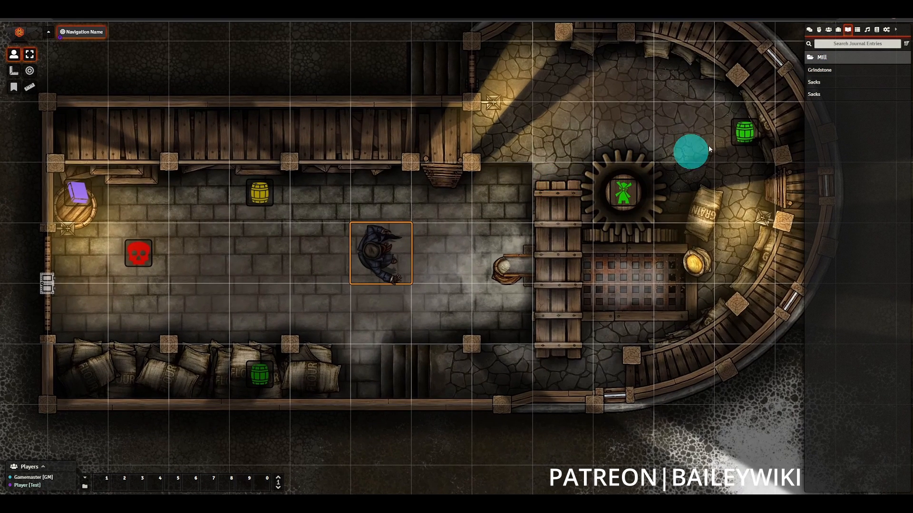
{"action": "double_click", "coordinate": [749, 123]}
{"action": "left_click", "coordinate": [561, 125]}
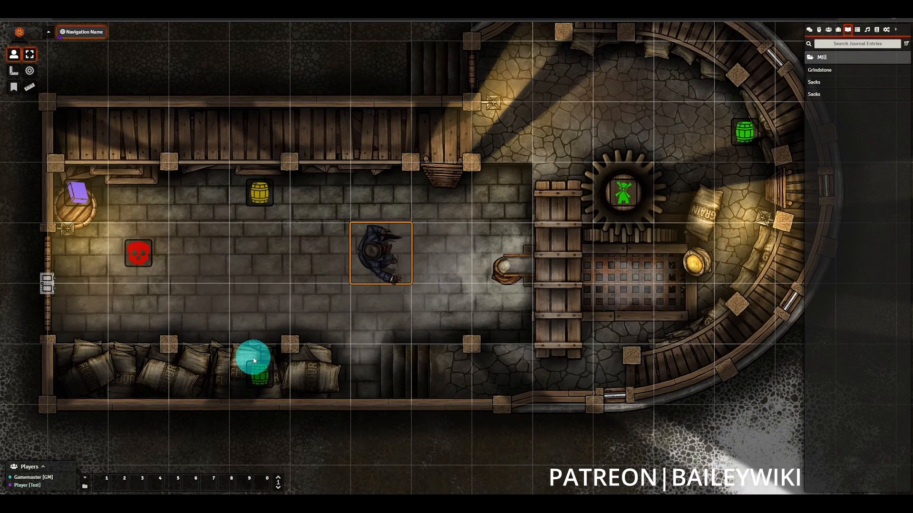
{"action": "double_click", "coordinate": [257, 372]}
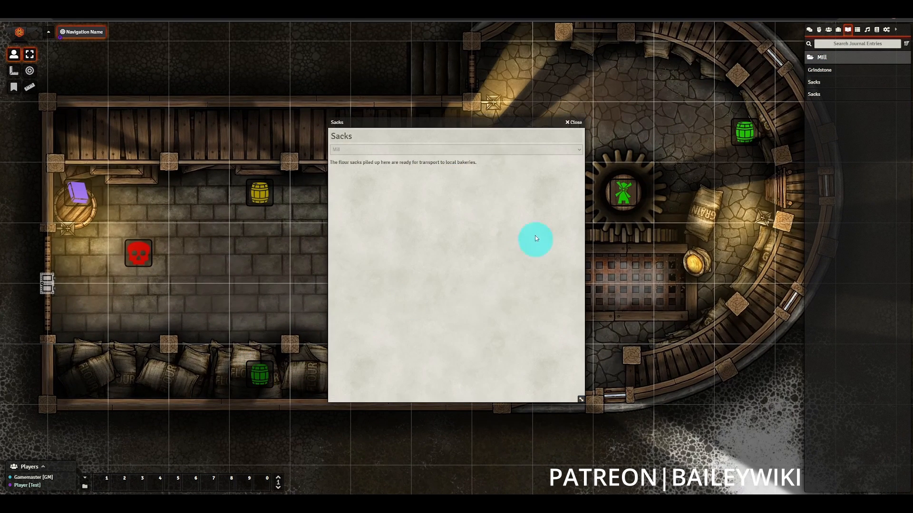
{"action": "left_click", "coordinate": [573, 122]}
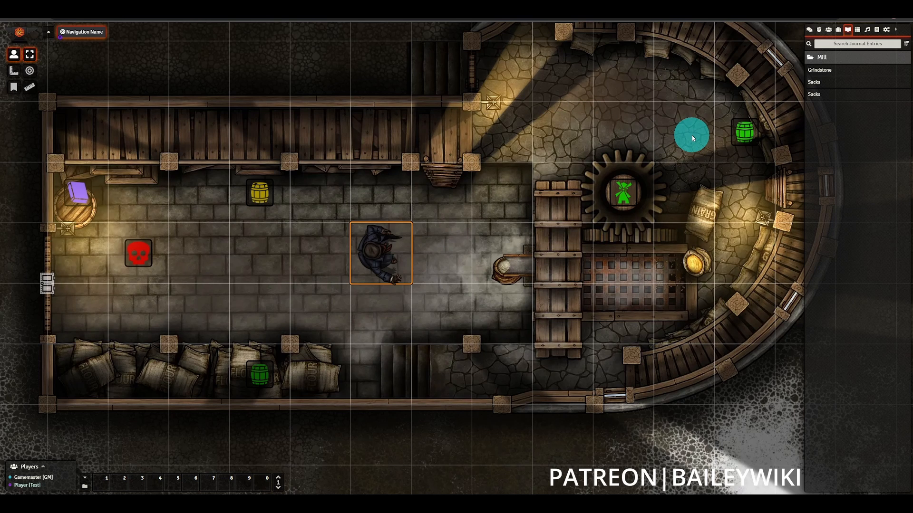
{"action": "left_click", "coordinate": [827, 57]}
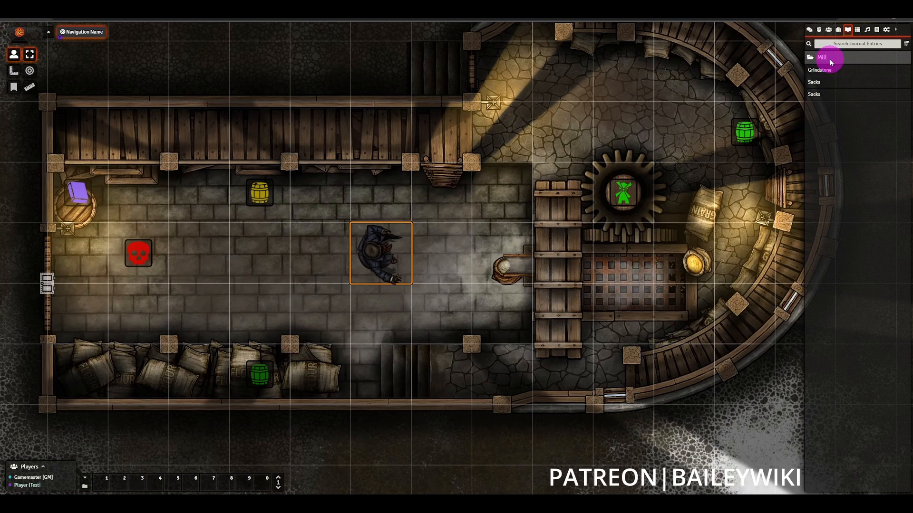
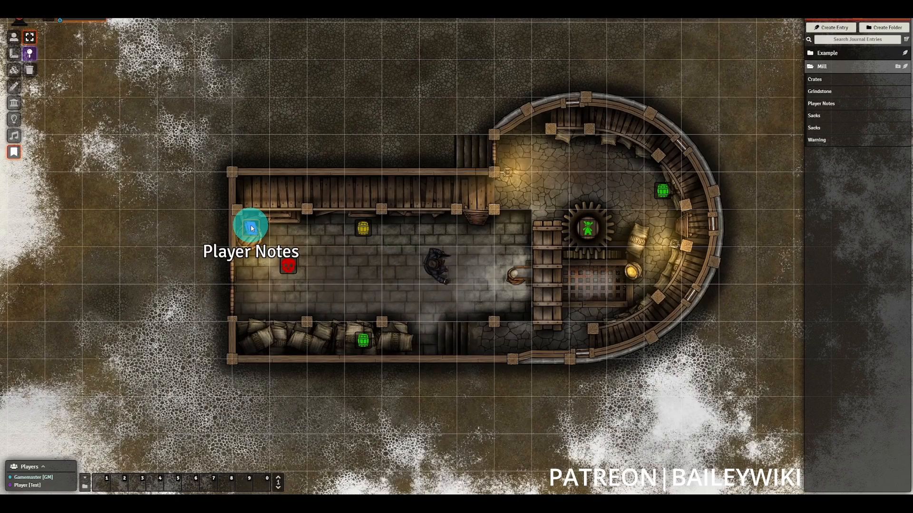
Set the Player Notes entry's permission for All Players to Owner and save the change.
{"action": "right_click", "coordinate": [825, 104]}
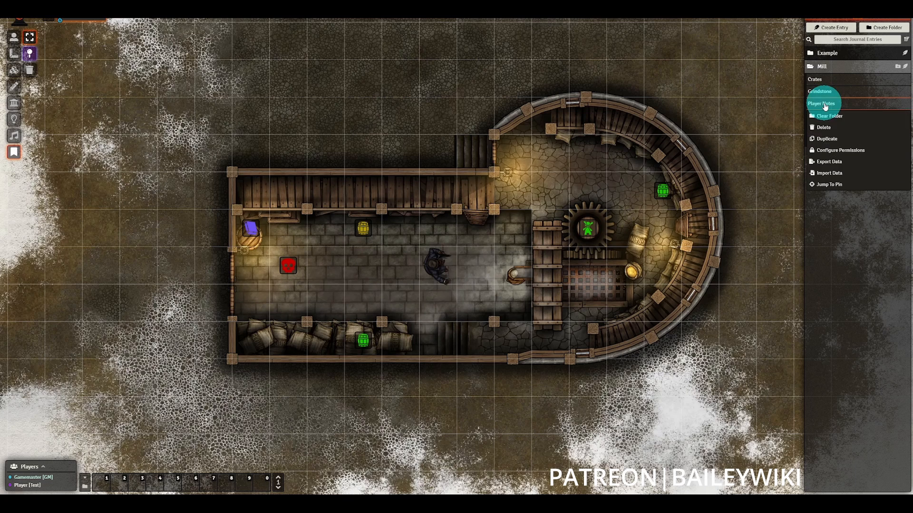
{"action": "left_click", "coordinate": [828, 150]}
{"action": "left_click", "coordinate": [754, 129]}
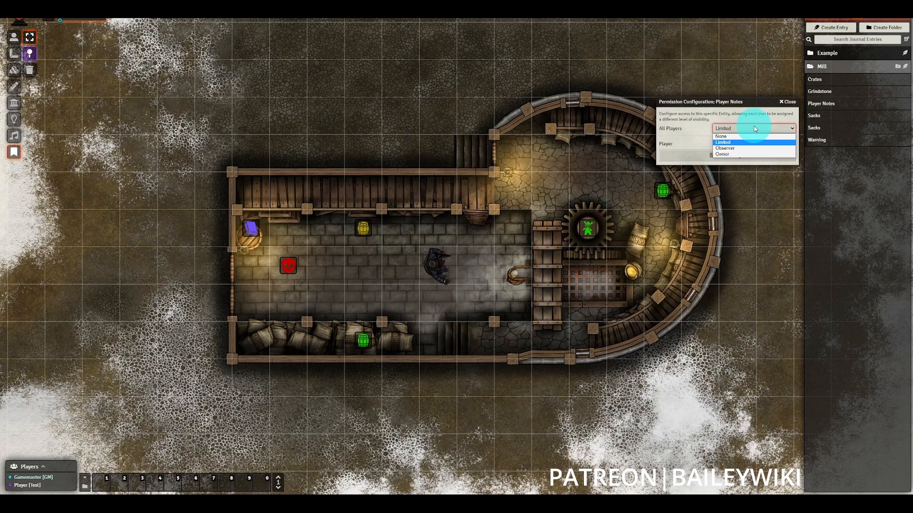
{"action": "left_click", "coordinate": [731, 154]}
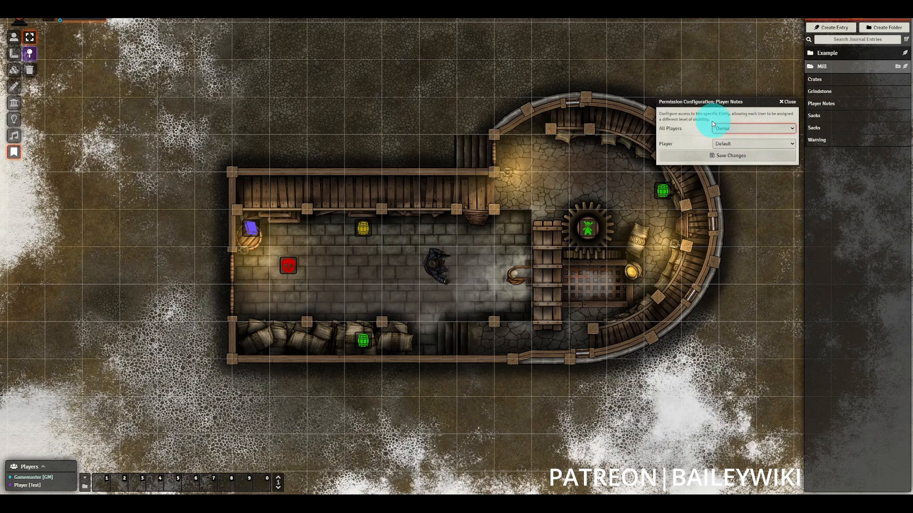
{"action": "left_click", "coordinate": [712, 154]}
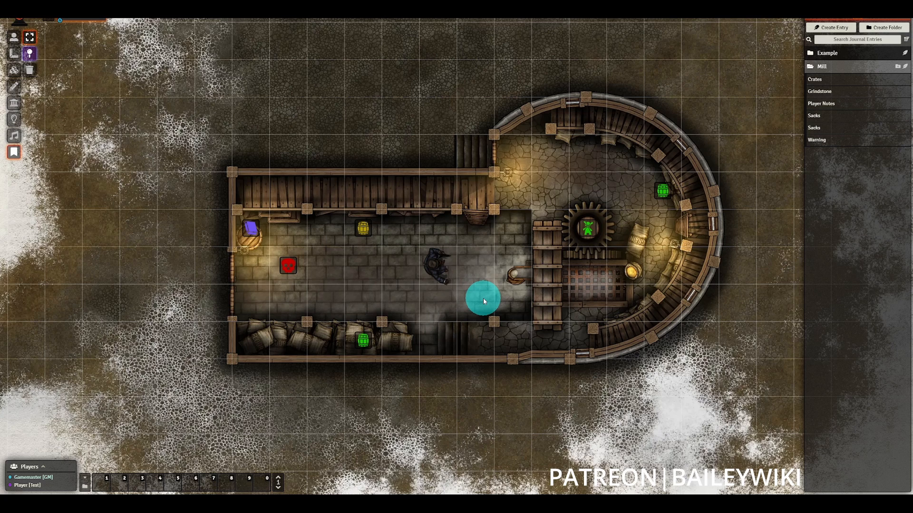
Set the Warning entry's permission for All Players to Observer and save the change.
{"action": "right_click", "coordinate": [814, 140]}
{"action": "left_click", "coordinate": [831, 184]}
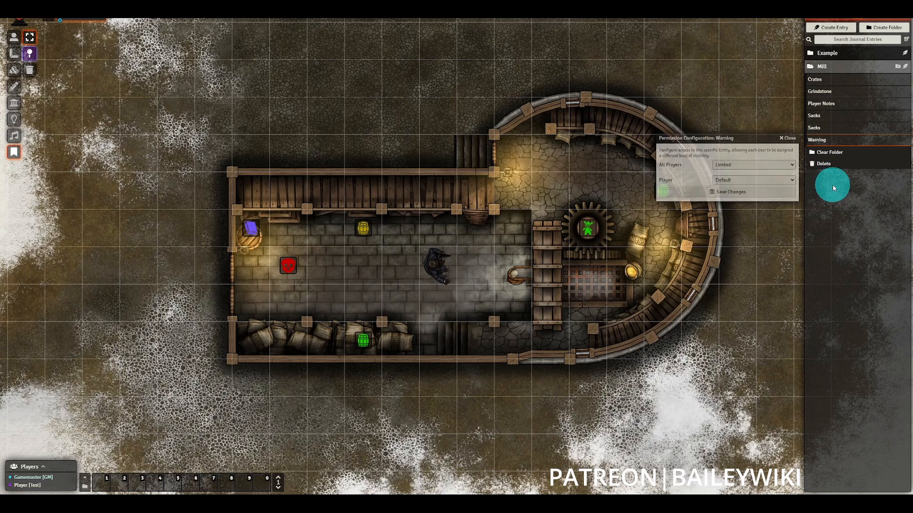
{"action": "left_click", "coordinate": [756, 166]}
{"action": "left_click", "coordinate": [737, 186]}
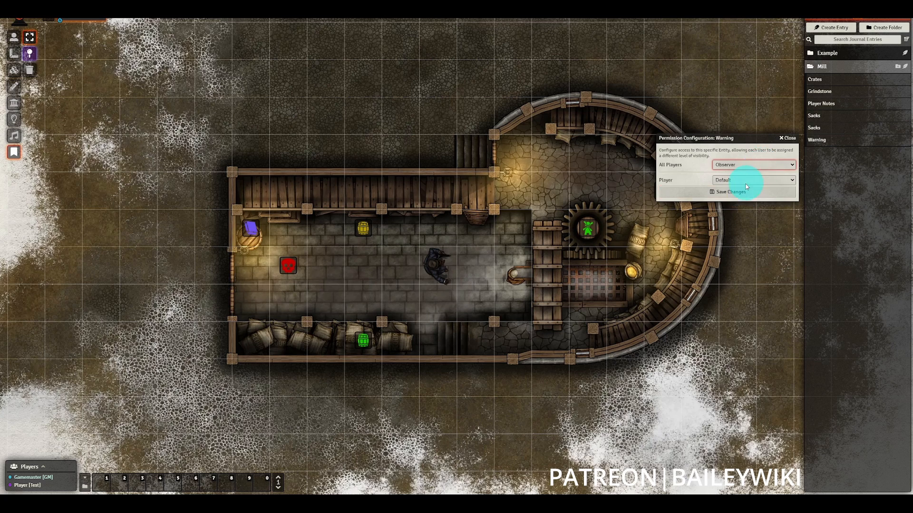
{"action": "left_click", "coordinate": [733, 192]}
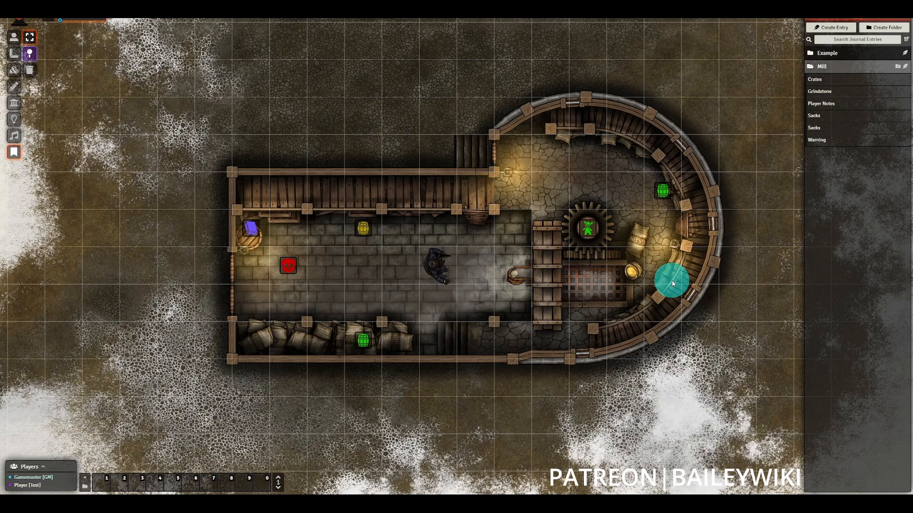
Switch to the player's view, expand the Mill folder in the journal, and reload the page.
{"action": "left_click_drag", "start_coordinate": [672, 281], "coordinate": [666, 287]}
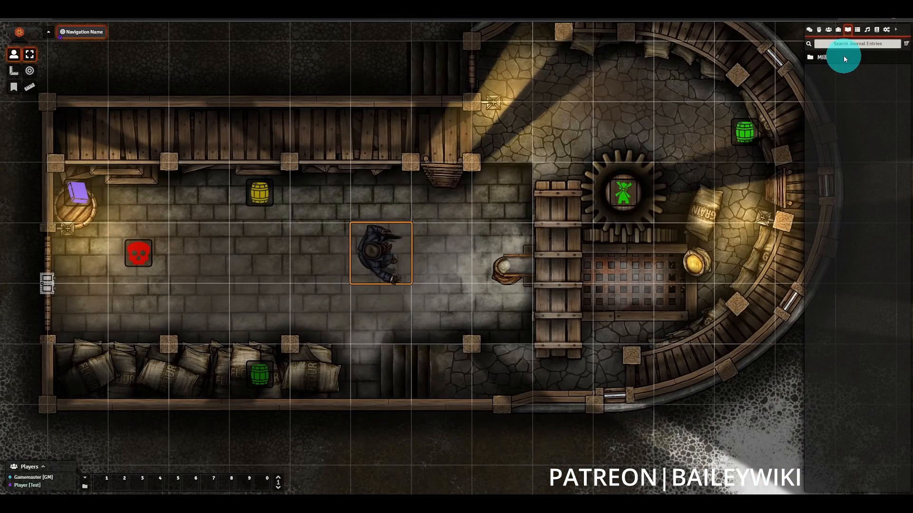
{"action": "left_click", "coordinate": [839, 57]}
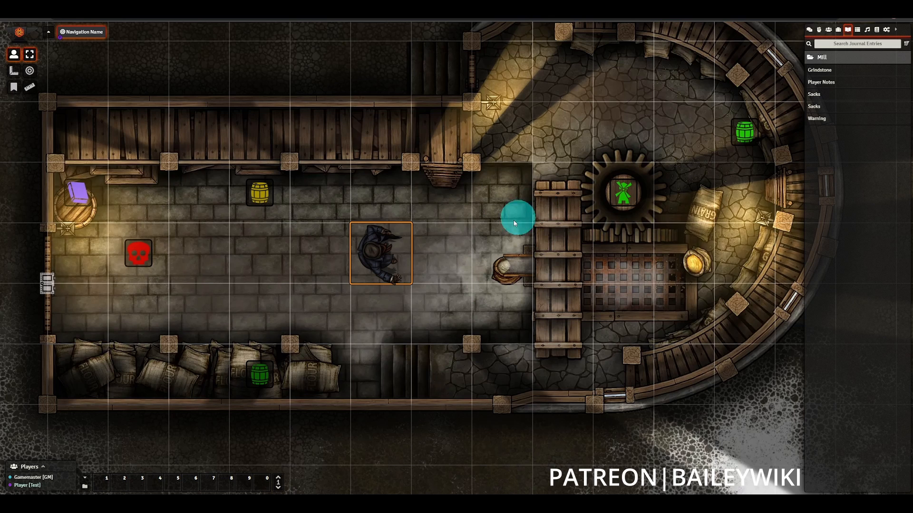
{"action": "key", "text": "F5"}
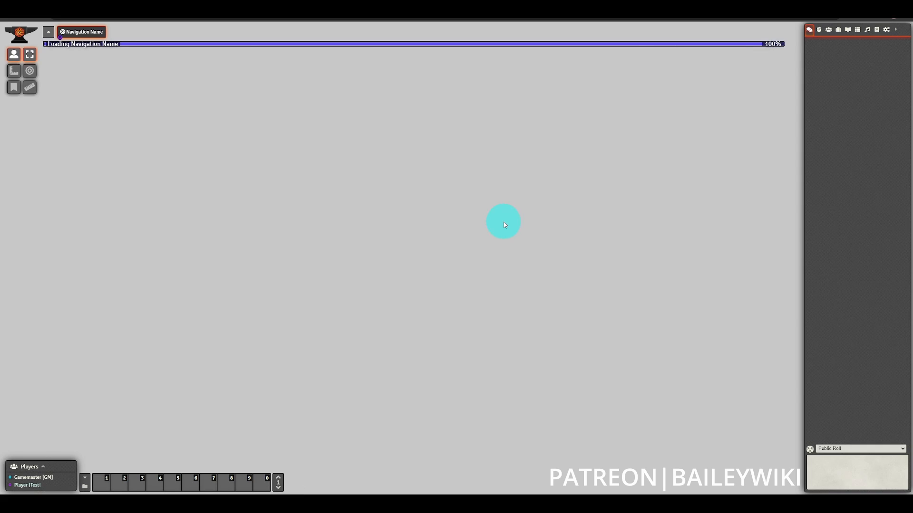
{"action": "scroll", "coordinate": [533, 254], "scroll_direction": "down", "scroll_amount": 4}
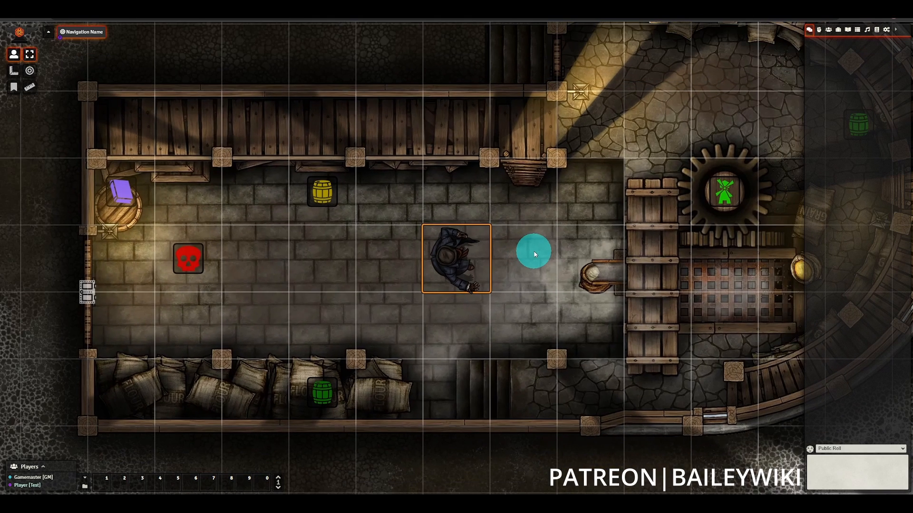
As the player, add "Hmmm this is a conundrum" signed "-Z" to the Player Notes entry, save it, and close it.
{"action": "left_click", "coordinate": [850, 32]}
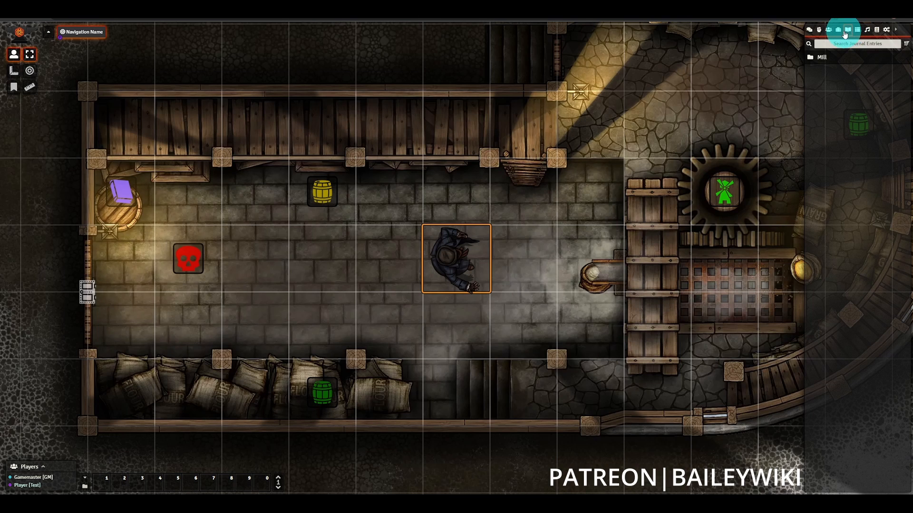
{"action": "left_click", "coordinate": [820, 81]}
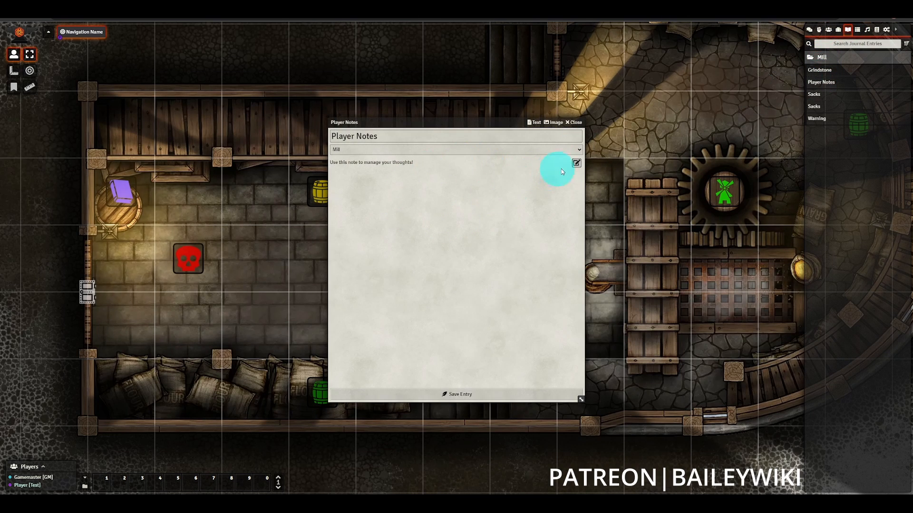
{"action": "left_click", "coordinate": [576, 164]}
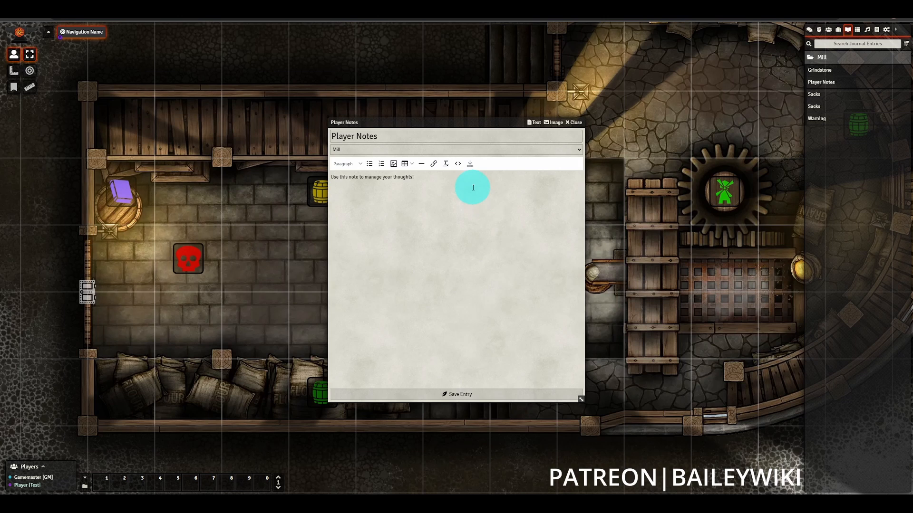
{"action": "type", "text": "Hmmm this is a conundrum"}
{"action": "left_click", "coordinate": [457, 391]}
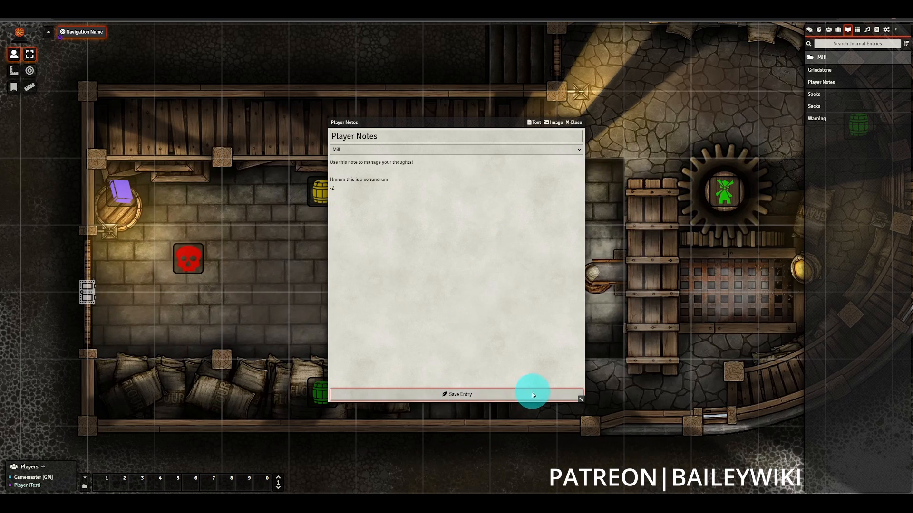
{"action": "left_click", "coordinate": [575, 123]}
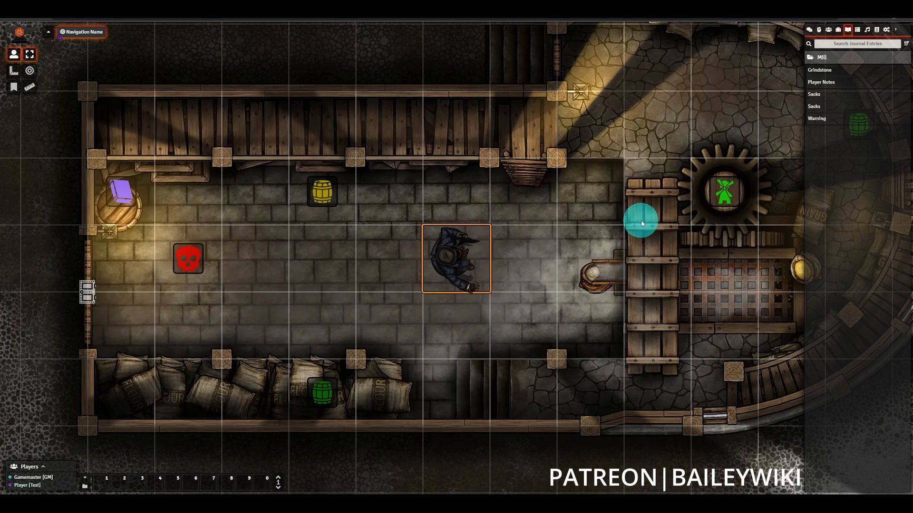
Collapse the Mill folder, check the Player Notes text from its map pin in the player's view, and close the note.
{"action": "left_click", "coordinate": [820, 57]}
{"action": "double_click", "coordinate": [122, 190]}
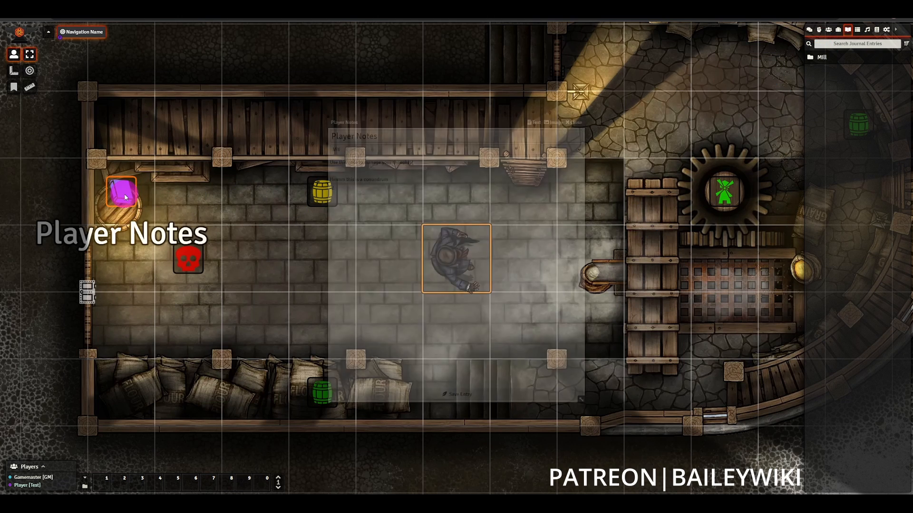
{"action": "left_click", "coordinate": [575, 123]}
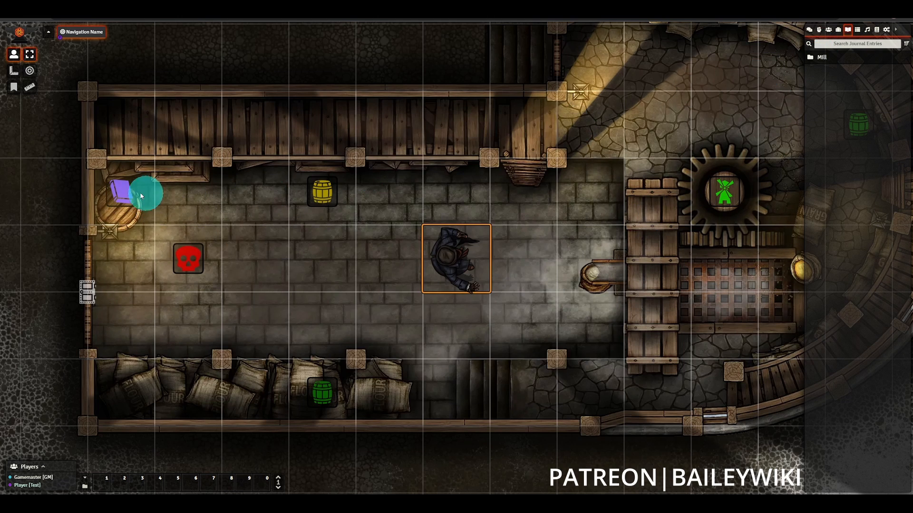
With the player's journal note controls, try to move the Player Notes pin and to place a new Player Notes pin on the map.
{"action": "left_click", "coordinate": [13, 87]}
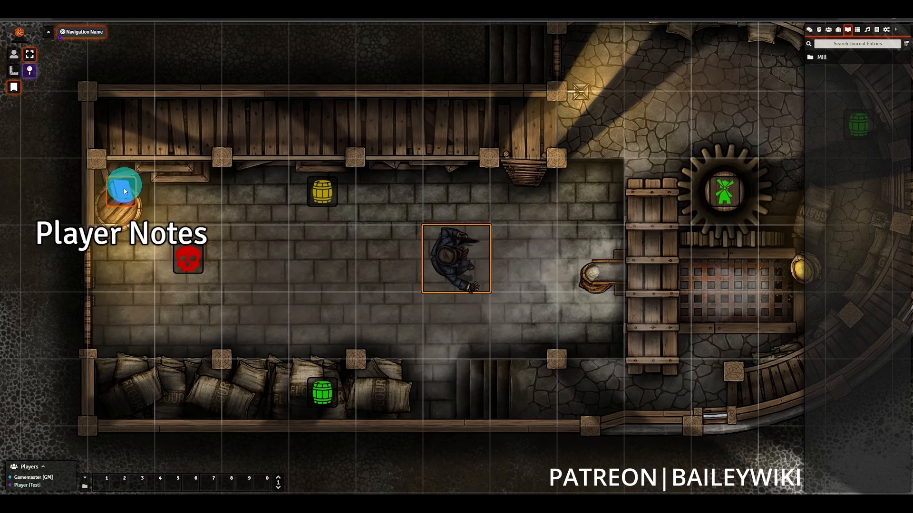
{"action": "mouse_move", "coordinate": [122, 190]}
{"action": "left_mouse_down"}
{"action": "mouse_move", "coordinate": [213, 203]}
{"action": "mouse_move", "coordinate": [217, 196]}
{"action": "mouse_move", "coordinate": [117, 190]}
{"action": "mouse_move", "coordinate": [320, 264]}
{"action": "mouse_move", "coordinate": [319, 299]}
{"action": "mouse_move", "coordinate": [251, 216]}
{"action": "mouse_move", "coordinate": [253, 223]}
{"action": "mouse_move", "coordinate": [116, 204]}
{"action": "mouse_move", "coordinate": [119, 197]}
{"action": "left_mouse_up"}
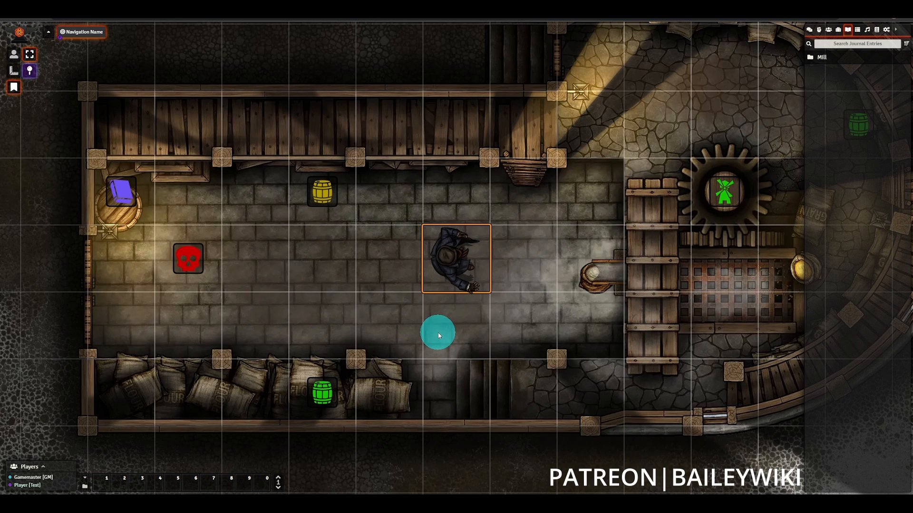
{"action": "left_click", "coordinate": [826, 59]}
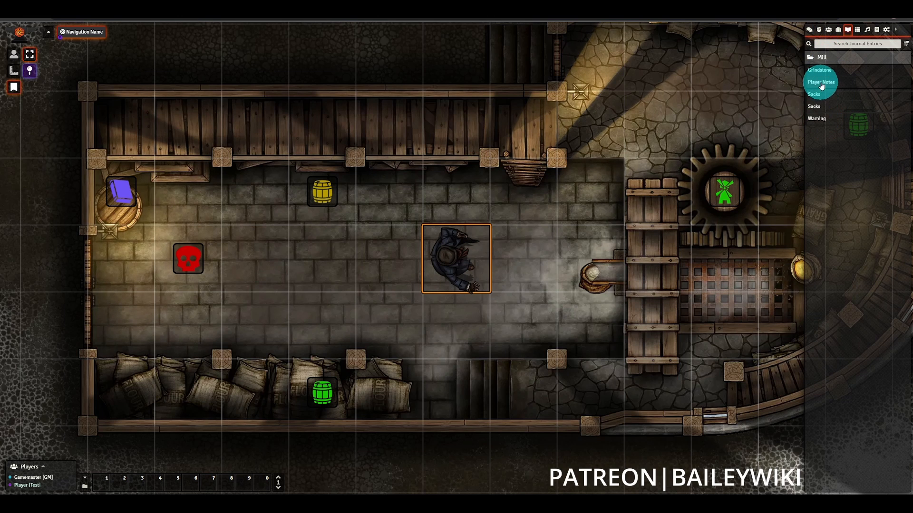
{"action": "left_click_drag", "start_coordinate": [821, 86], "coordinate": [385, 257]}
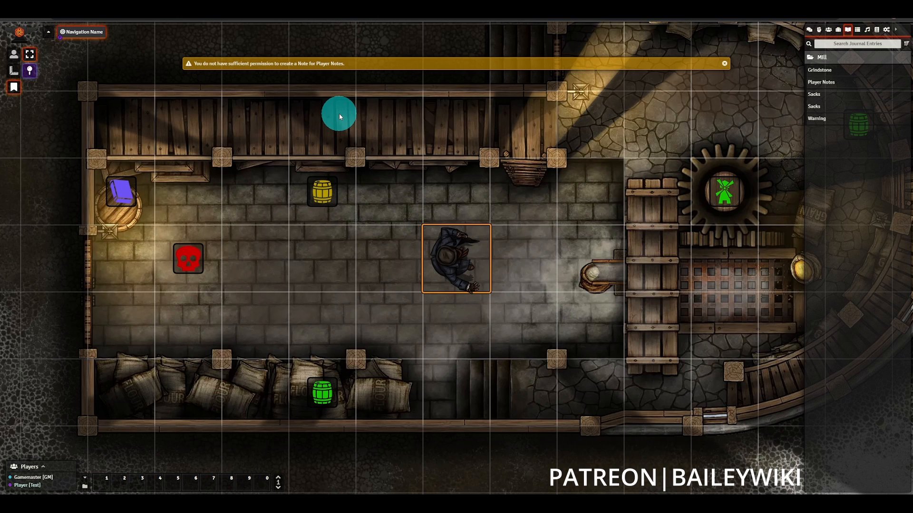
Try to move the existing Player Notes and Warning pins across the map as the player.
{"action": "mouse_move", "coordinate": [125, 196]}
{"action": "left_mouse_down"}
{"action": "mouse_move", "coordinate": [228, 215]}
{"action": "mouse_move", "coordinate": [222, 227]}
{"action": "mouse_move", "coordinate": [122, 204]}
{"action": "left_mouse_up"}
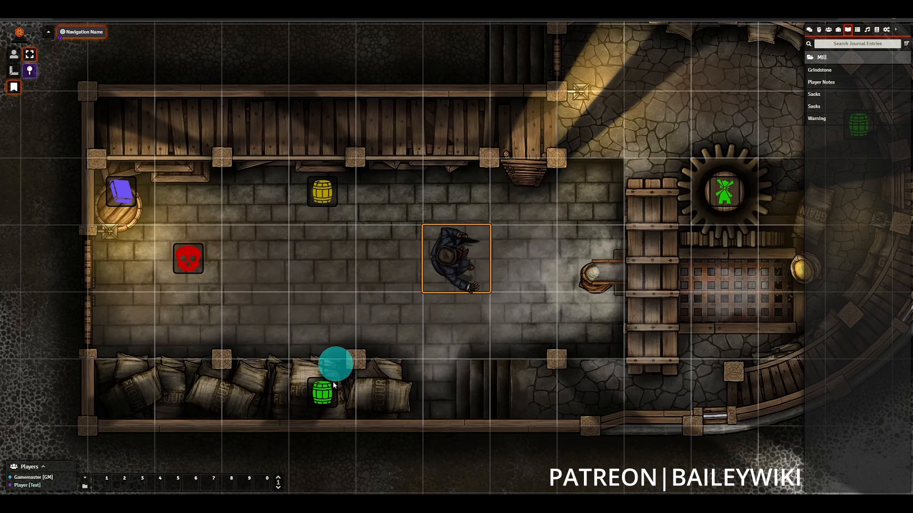
{"action": "left_click_drag", "start_coordinate": [187, 258], "coordinate": [304, 282]}
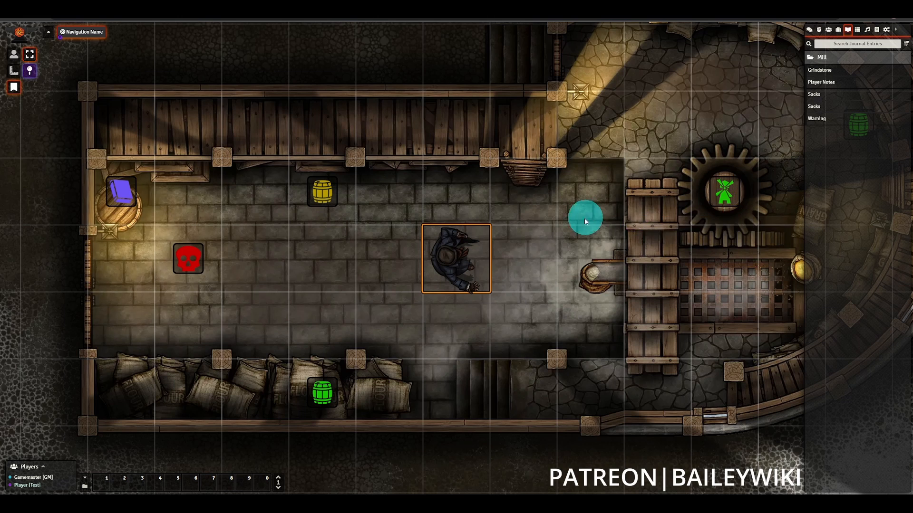
{"action": "left_click_drag", "start_coordinate": [113, 196], "coordinate": [550, 266]}
{"action": "key", "text": "ctrl+z"}
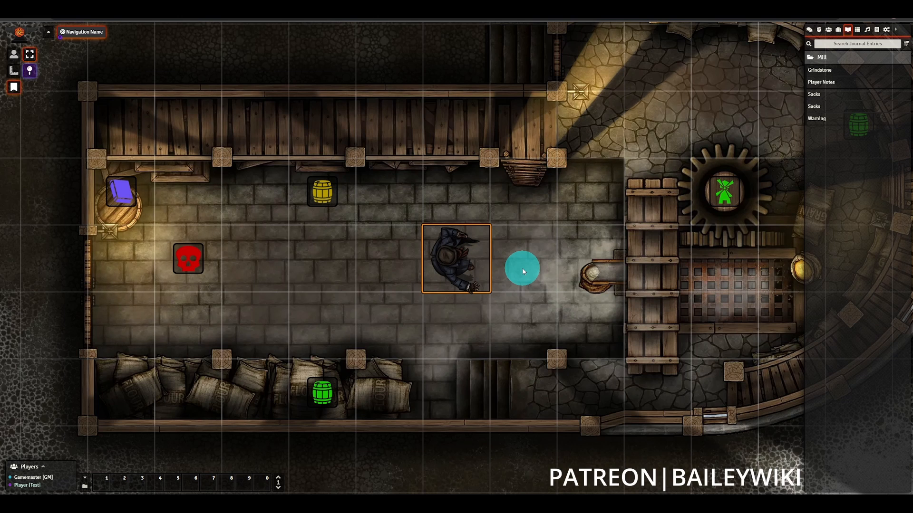
Reopen the Player Notes entry from the player's journal to check its text, and close it.
{"action": "left_click", "coordinate": [828, 84]}
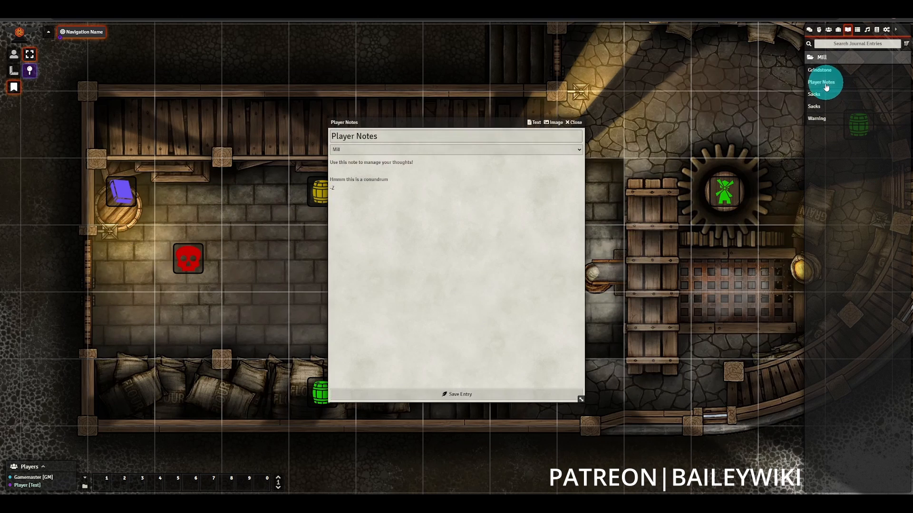
{"action": "left_click", "coordinate": [577, 118]}
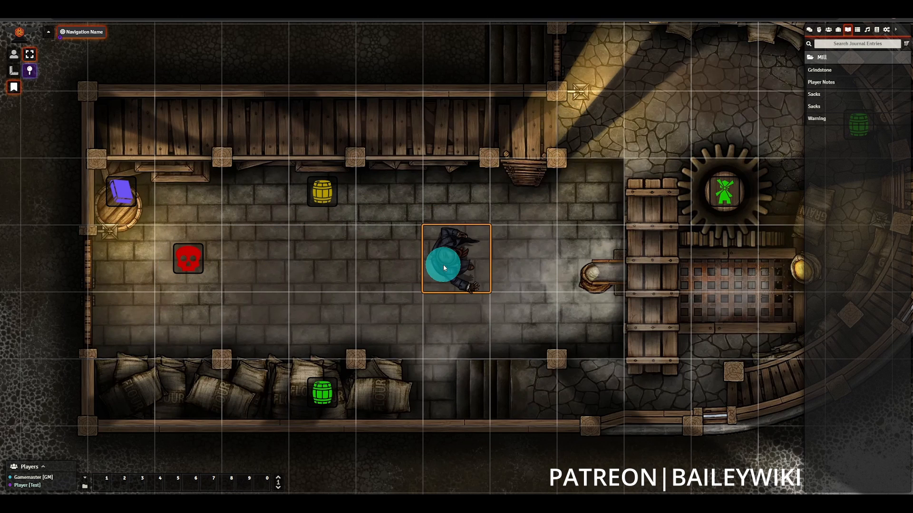
Move the character token to the mill's west wall, read the Warning note from its map pin, and close it.
{"action": "left_click", "coordinate": [15, 54]}
{"action": "key", "text": "Left"}
{"action": "key", "text": "Left"}
{"action": "key", "text": "Left"}
{"action": "key", "text": "Left"}
{"action": "key", "text": "Left"}
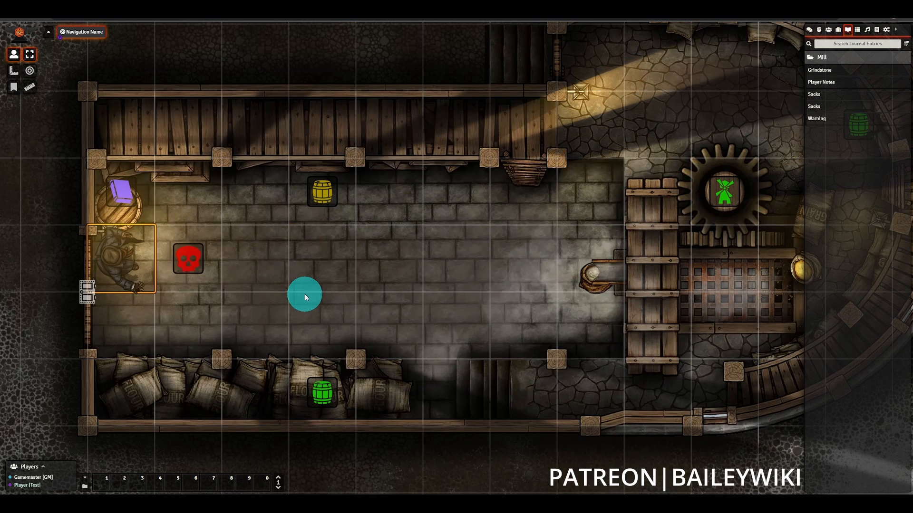
{"action": "double_click", "coordinate": [187, 258]}
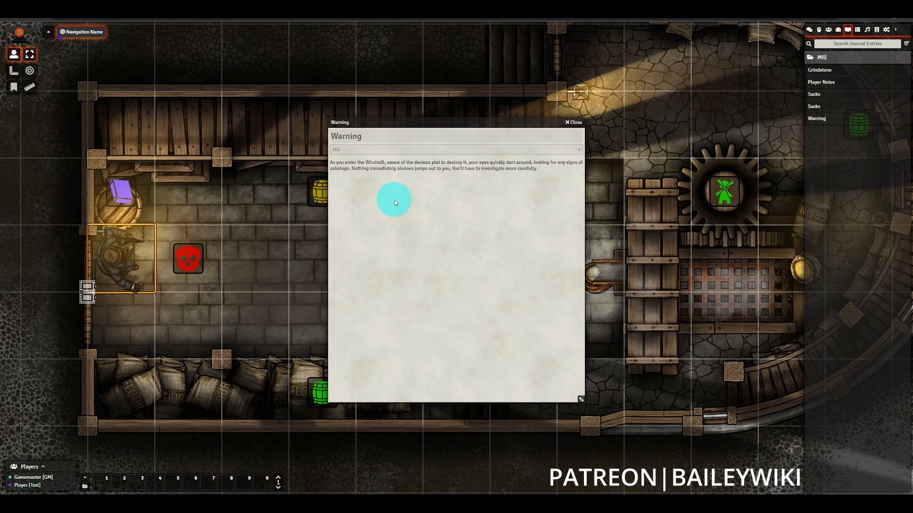
{"action": "left_click", "coordinate": [578, 124]}
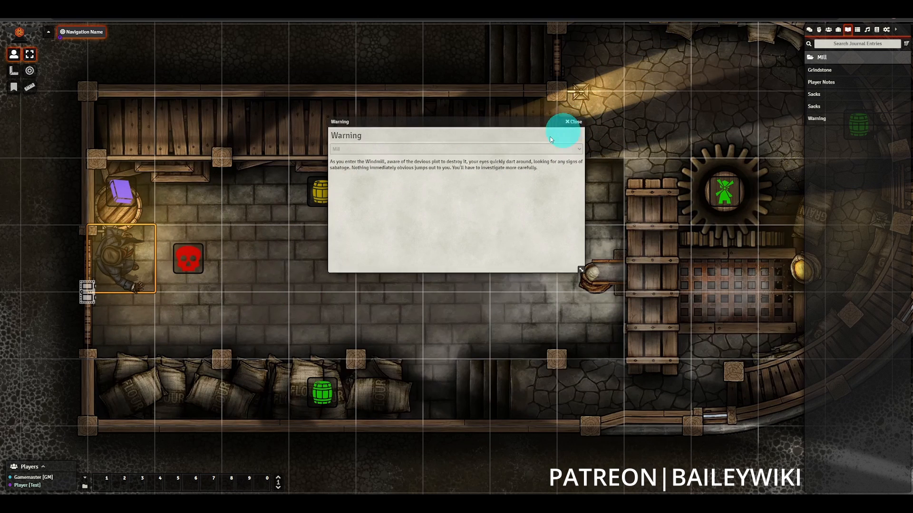
Move the token two squares east, past the Crates pin and back, reread the Warning entry from the journal, and close it.
{"action": "key", "text": "Right"}
{"action": "key", "text": "Right"}
{"action": "key", "text": "Up"}
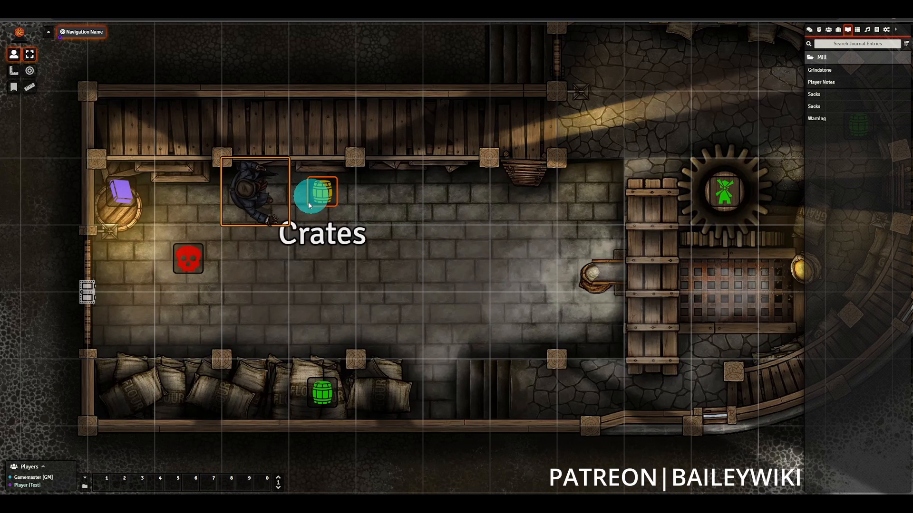
{"action": "key", "text": "Down"}
{"action": "left_click", "coordinate": [813, 122]}
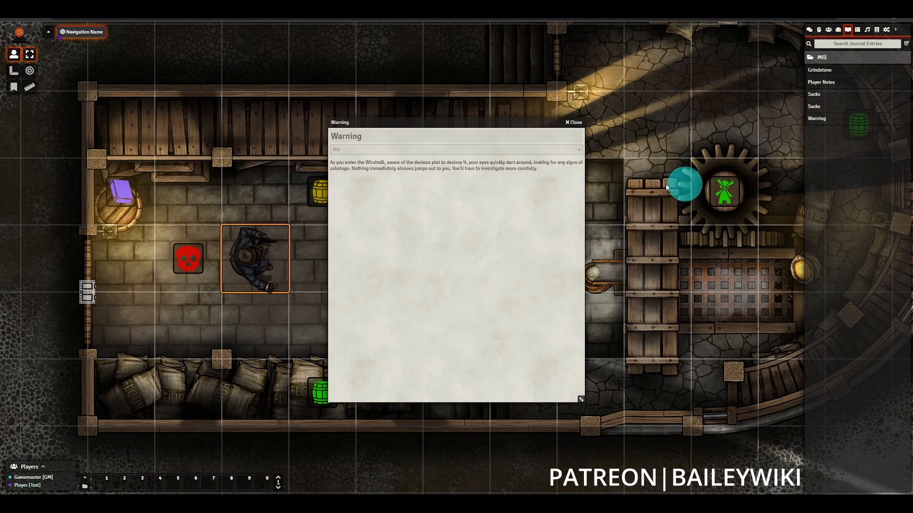
{"action": "left_click", "coordinate": [574, 122]}
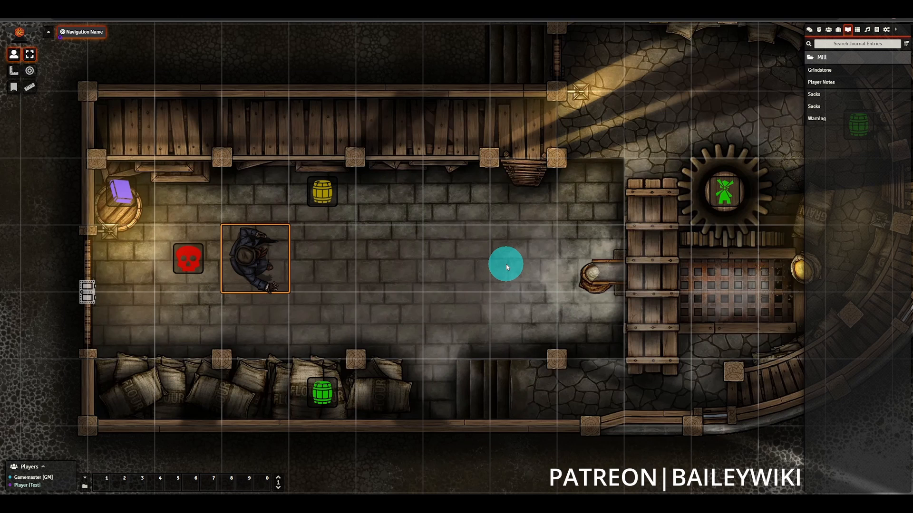
Move the token beside the flour sacks along the south wall and open the Sacks note from its map pin.
{"action": "key", "text": "Down"}
{"action": "key", "text": "Right"}
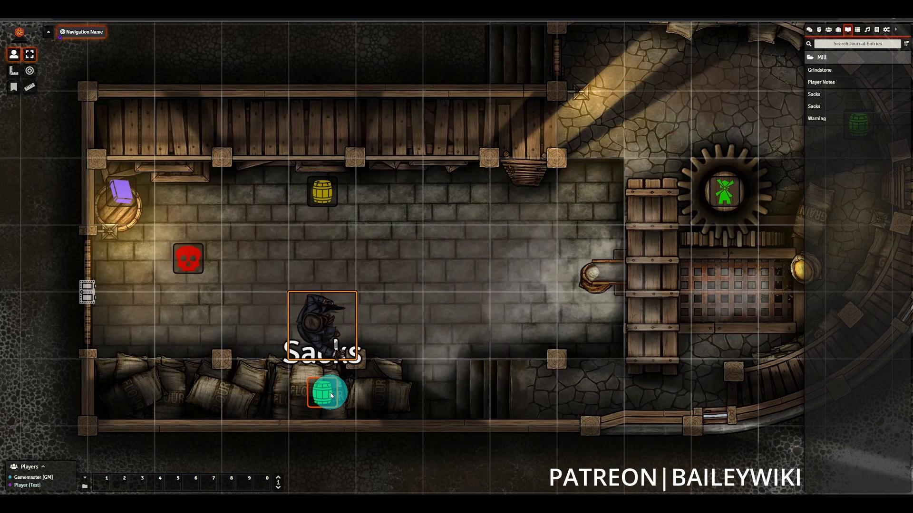
{"action": "double_click", "coordinate": [331, 395]}
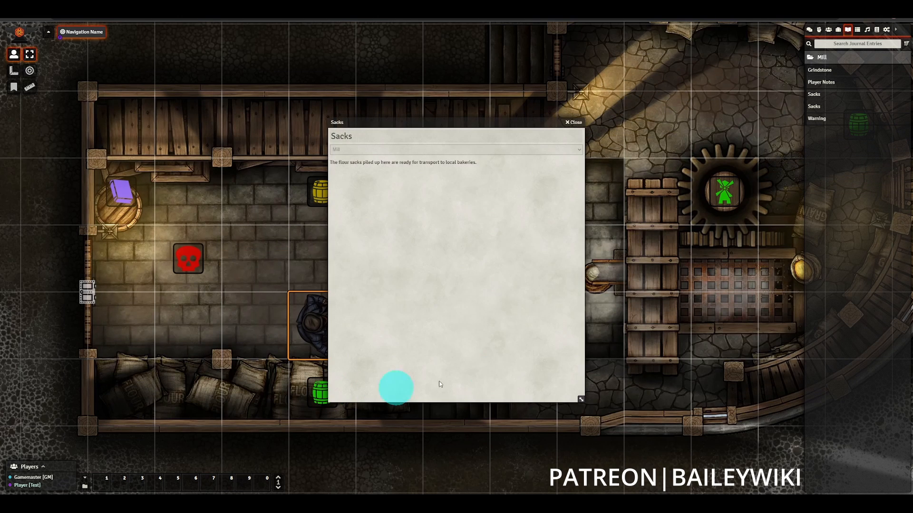
Add the line "Sacks by the door are ready for transport, have probably been inspected." to Player Notes, then save and close it.
{"action": "left_click", "coordinate": [573, 124]}
{"action": "double_click", "coordinate": [125, 191]}
{"action": "left_click", "coordinate": [577, 161]}
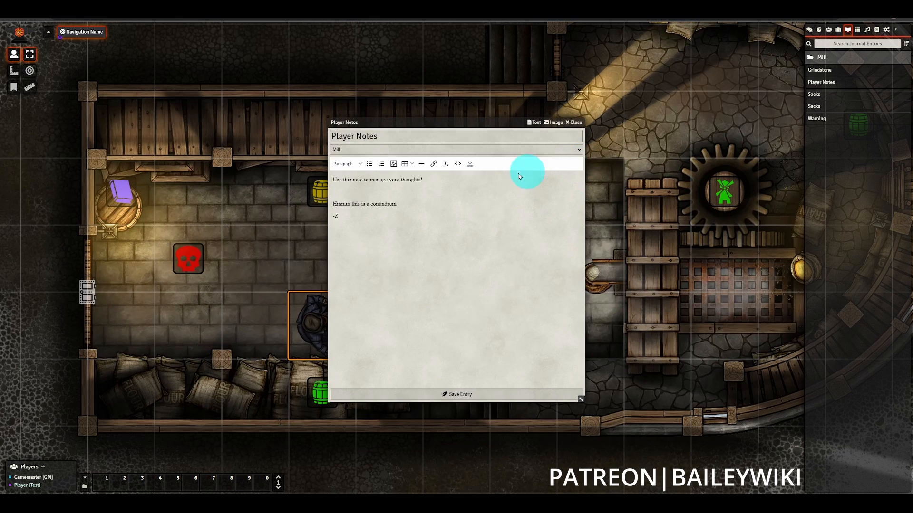
{"action": "left_click", "coordinate": [404, 207]}
{"action": "type", "text": "Sack"}
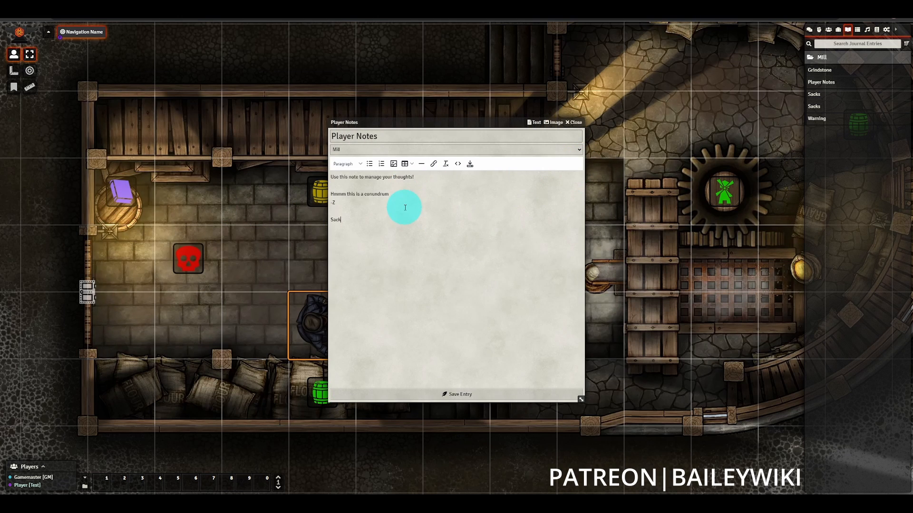
{"action": "type", "text": "s by the door are ready for t"}
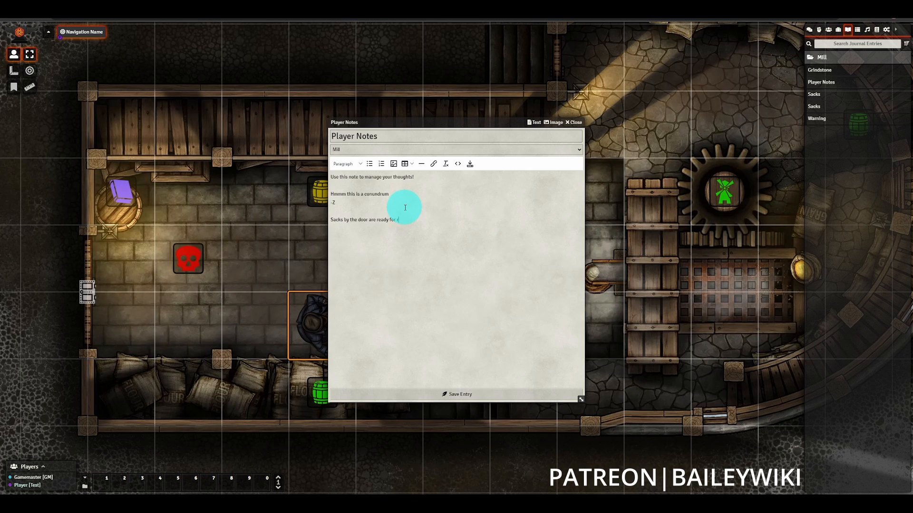
{"action": "type", "text": "ranspor"}
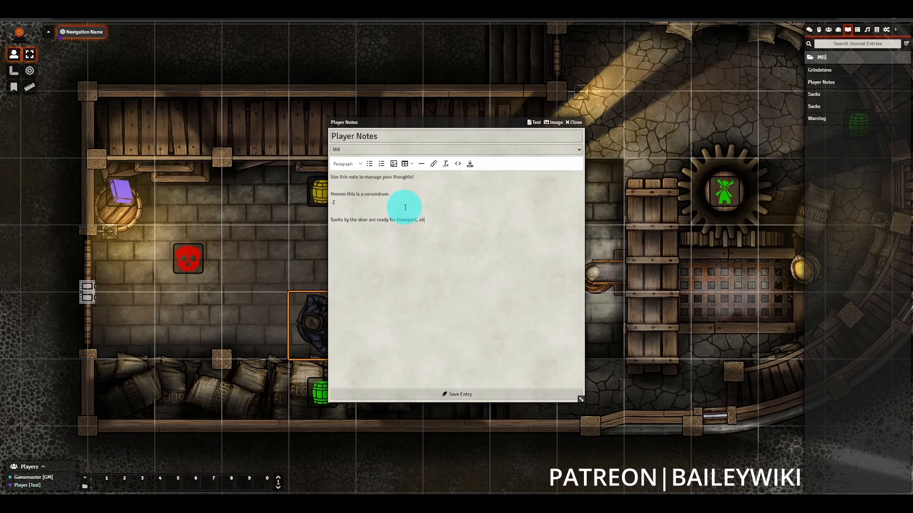
{"action": "type", "text": "t, have probably been inspected."}
{"action": "left_click", "coordinate": [433, 391]}
{"action": "left_click", "coordinate": [573, 122]}
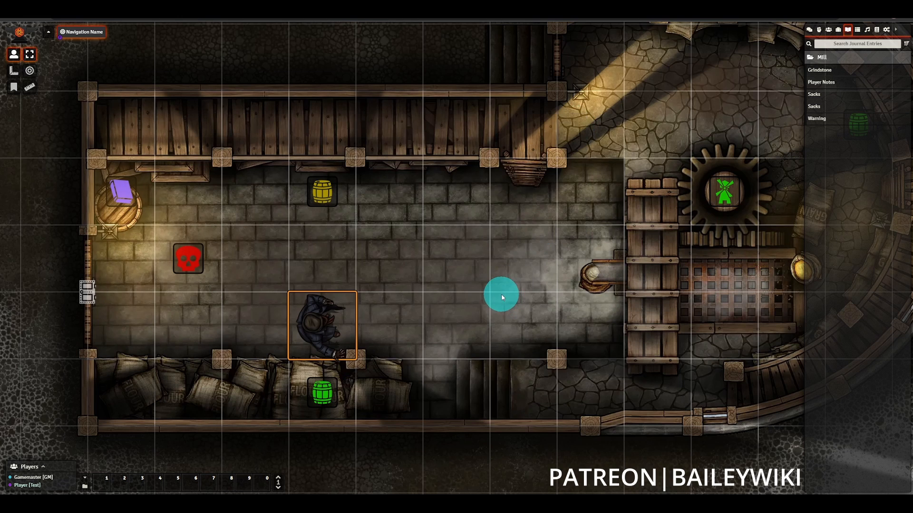
Recheck the flour sacks note, then format the sacks sentence in Player Notes as Secret and save the entry.
{"action": "double_click", "coordinate": [323, 390]}
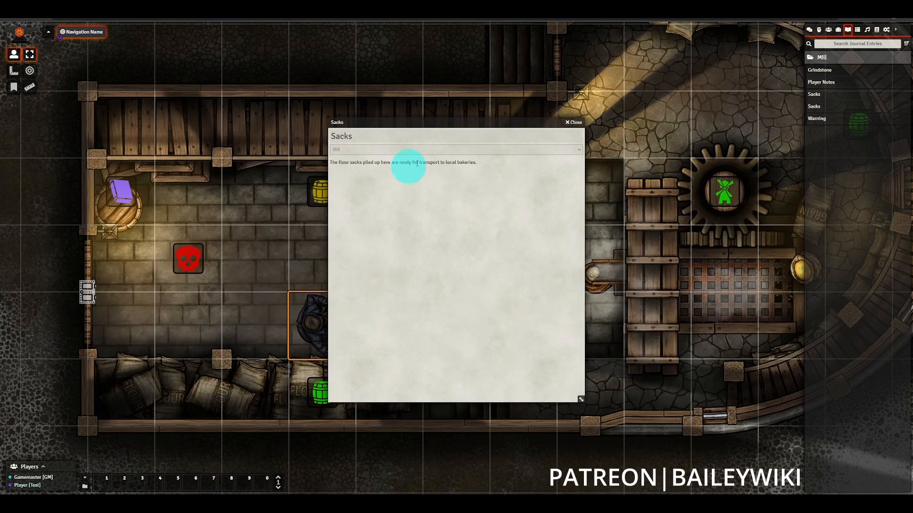
{"action": "left_click", "coordinate": [575, 123]}
{"action": "double_click", "coordinate": [124, 190]}
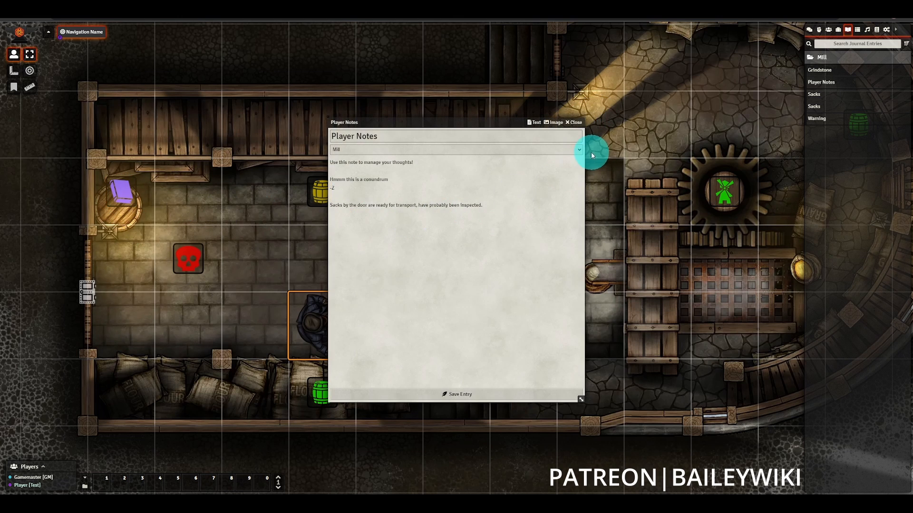
{"action": "left_click", "coordinate": [578, 161]}
{"action": "left_click", "coordinate": [522, 224]}
{"action": "left_click_drag", "start_coordinate": [519, 222], "coordinate": [285, 212]}
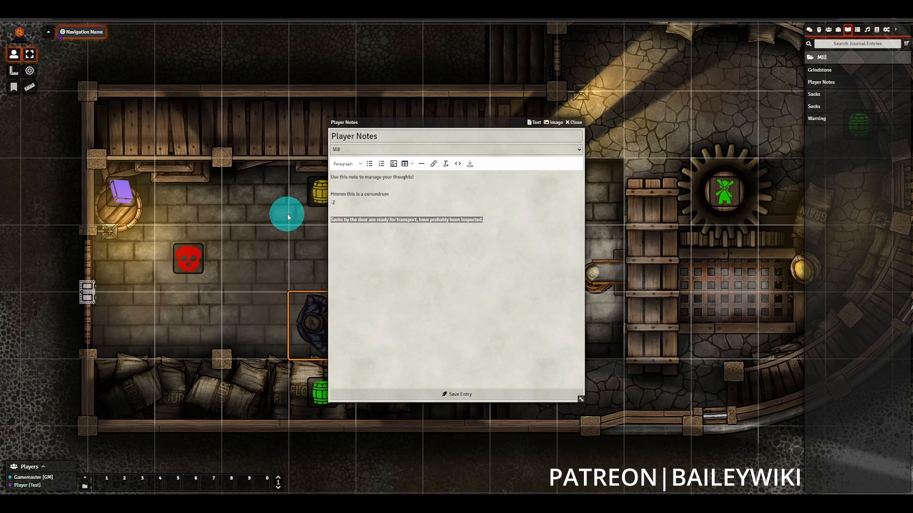
{"action": "left_click", "coordinate": [354, 162]}
{"action": "left_click", "coordinate": [377, 224]}
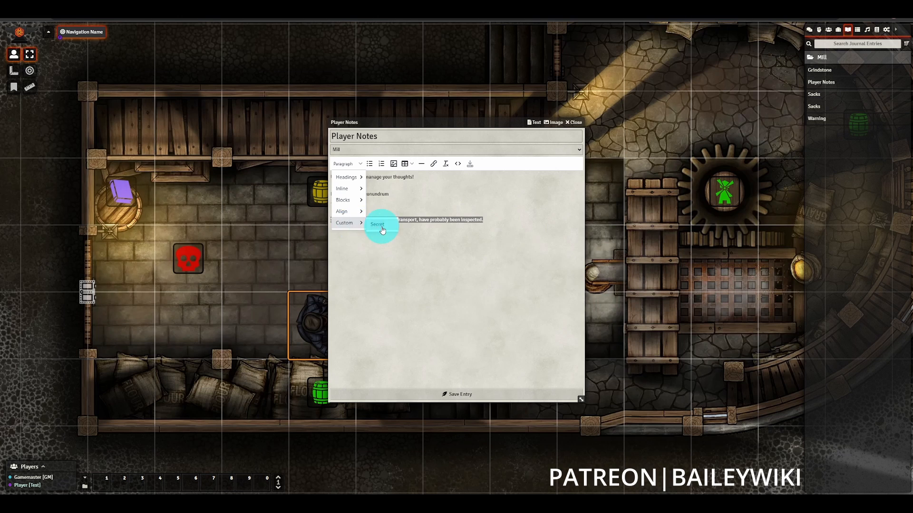
{"action": "left_click", "coordinate": [445, 393]}
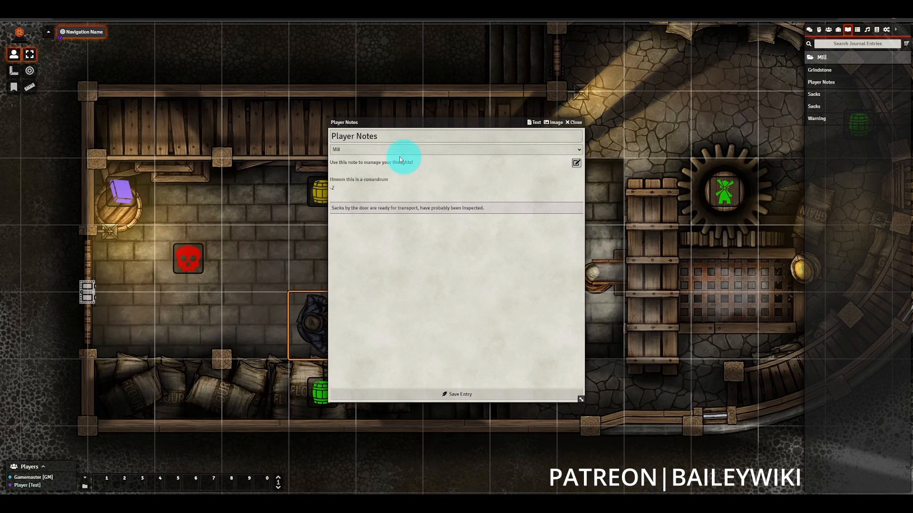
{"action": "left_click", "coordinate": [577, 124]}
Reread the Sacks note beside the flour sacks, and move the token east along the hall towards the grindstone.
{"action": "double_click", "coordinate": [321, 392]}
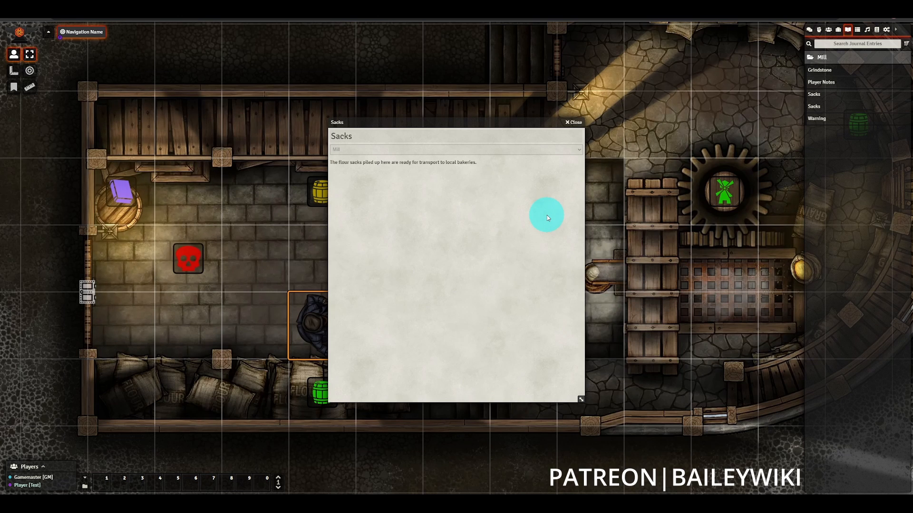
{"action": "left_click", "coordinate": [573, 123]}
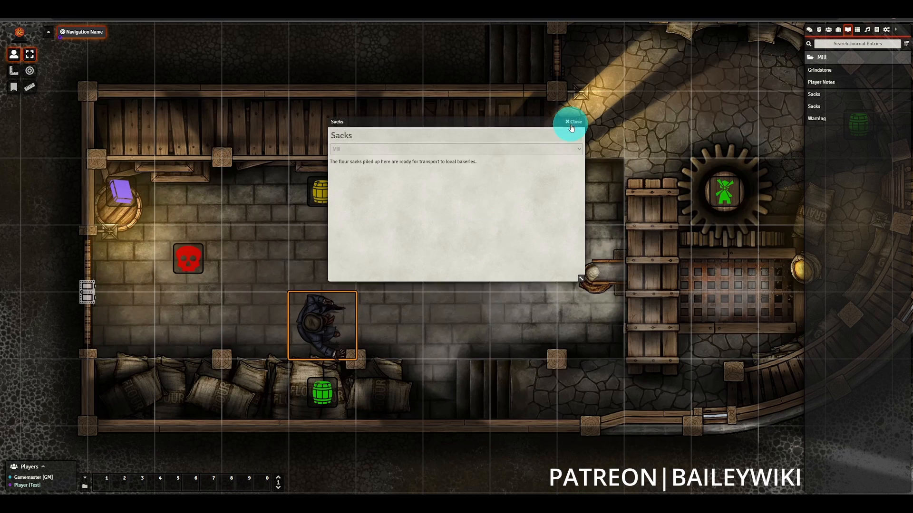
{"action": "left_click_drag", "start_coordinate": [316, 320], "coordinate": [421, 326]}
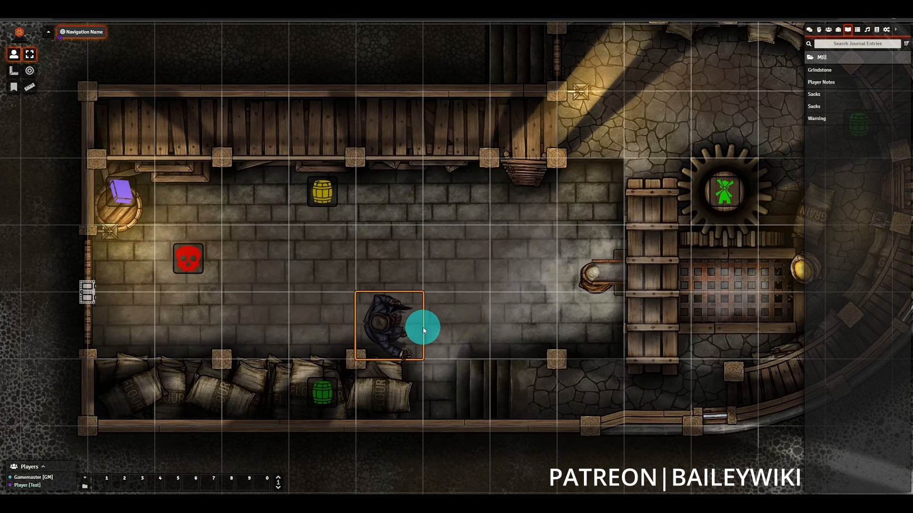
{"action": "left_click_drag", "start_coordinate": [508, 311], "coordinate": [321, 315]}
{"action": "key", "text": "d"}
{"action": "key", "text": "d"}
{"action": "key", "text": "d"}
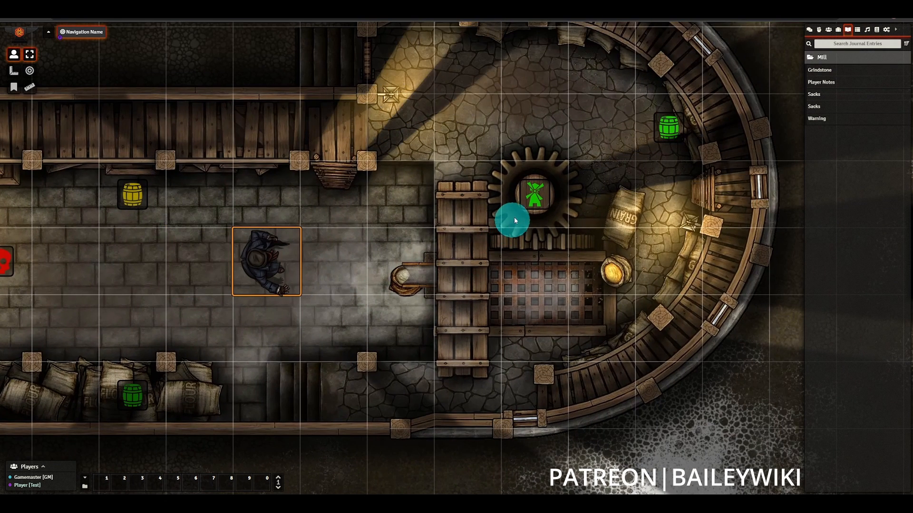
Read the Grindstone note from its map pin, move the token closer to the wooden walkway, and read it again.
{"action": "double_click", "coordinate": [523, 203]}
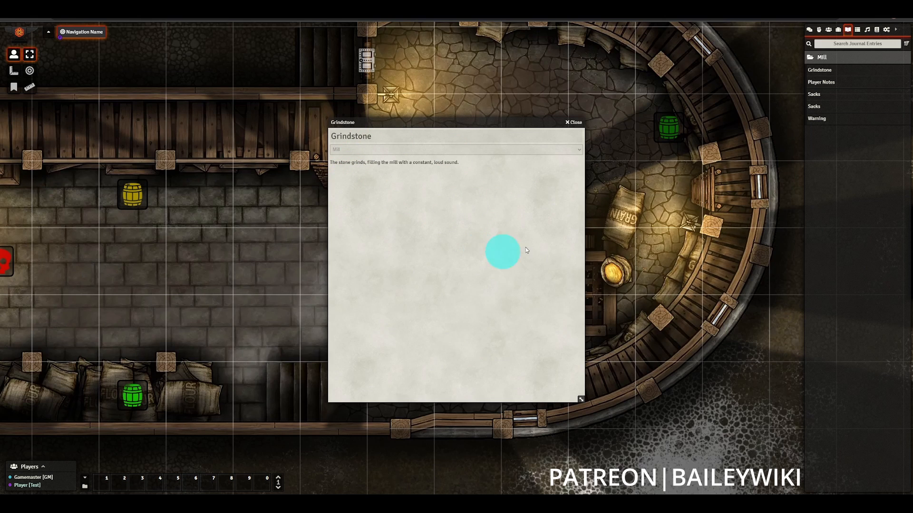
{"action": "left_click", "coordinate": [574, 122]}
{"action": "left_click_drag", "start_coordinate": [340, 284], "coordinate": [362, 309]}
{"action": "key", "text": "Left"}
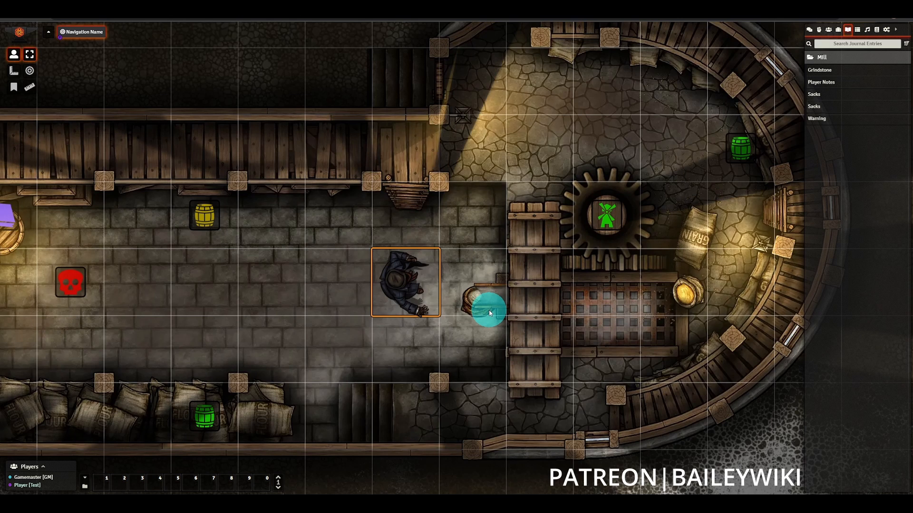
{"action": "double_click", "coordinate": [597, 207]}
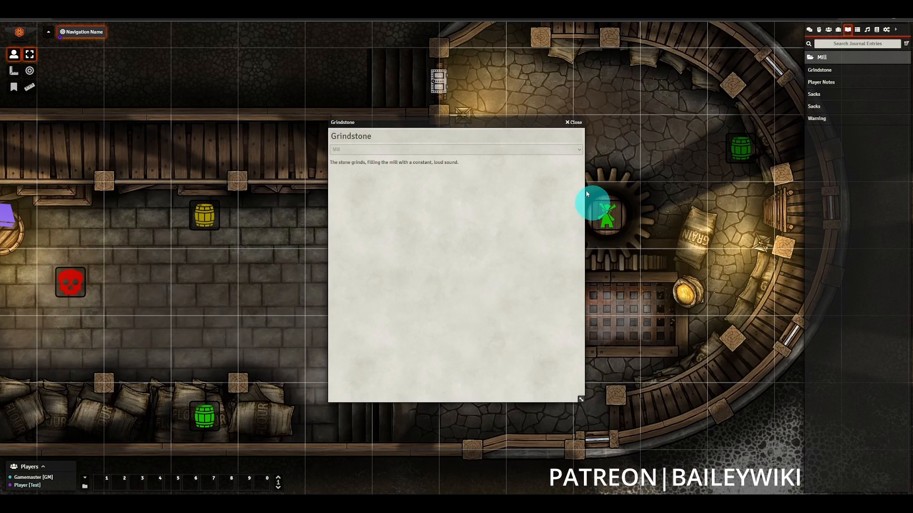
{"action": "left_click", "coordinate": [575, 123]}
In the Gamemaster's view, remove the Secret formatting from the flammable flour sentence in the Grindstone entry and save it.
{"action": "left_click", "coordinate": [510, 286]}
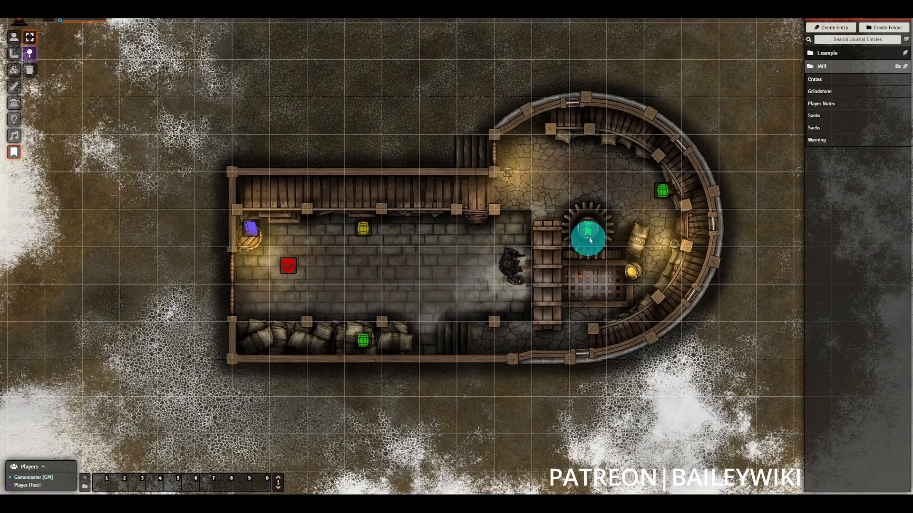
{"action": "double_click", "coordinate": [589, 229]}
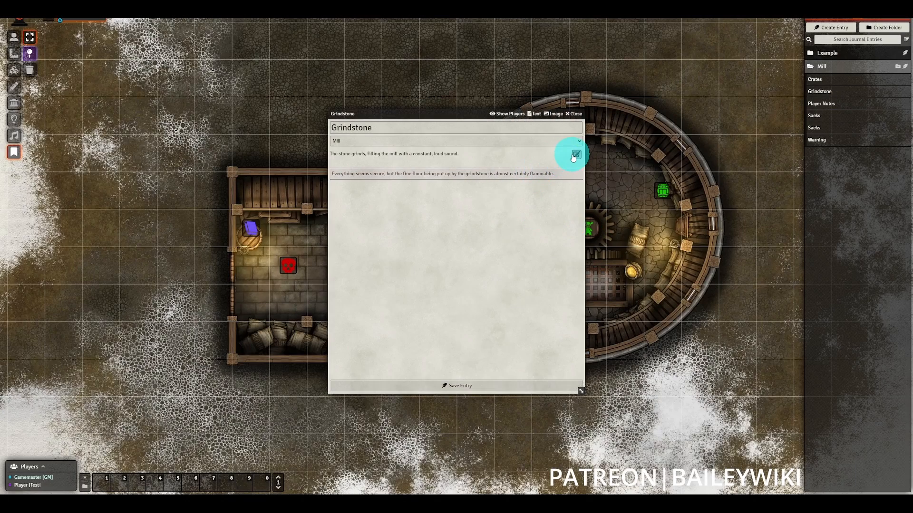
{"action": "left_click", "coordinate": [575, 156]}
{"action": "left_click_drag", "start_coordinate": [333, 188], "coordinate": [573, 185]}
{"action": "left_click", "coordinate": [354, 155]}
{"action": "mouse_move", "coordinate": [348, 217]}
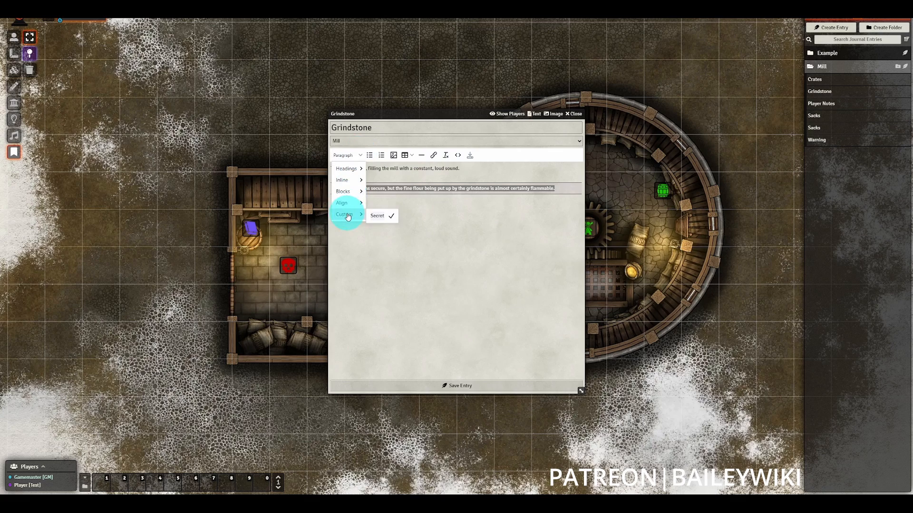
{"action": "left_click", "coordinate": [378, 216]}
{"action": "left_click", "coordinate": [489, 240]}
{"action": "left_click", "coordinate": [454, 390]}
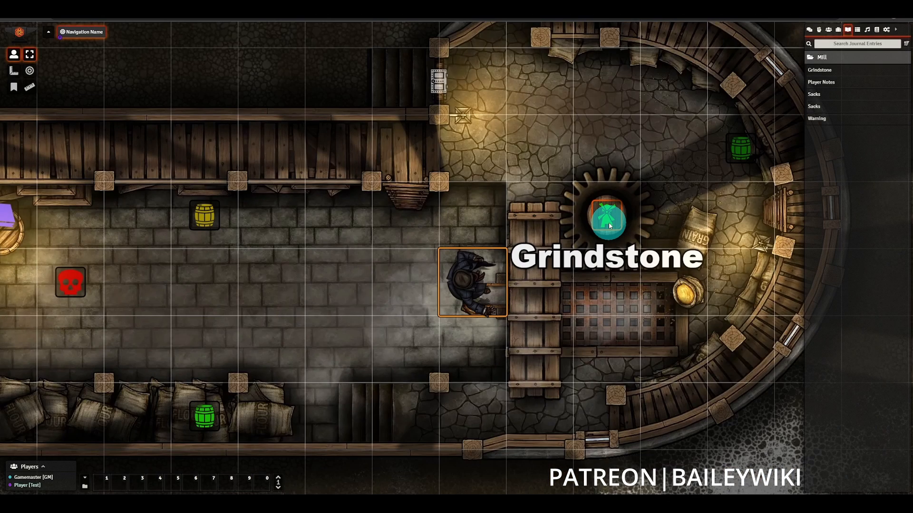
Back in the player's view, reopen the Grindstone note to check the flammable flour sentence, and close it.
{"action": "double_click", "coordinate": [608, 222]}
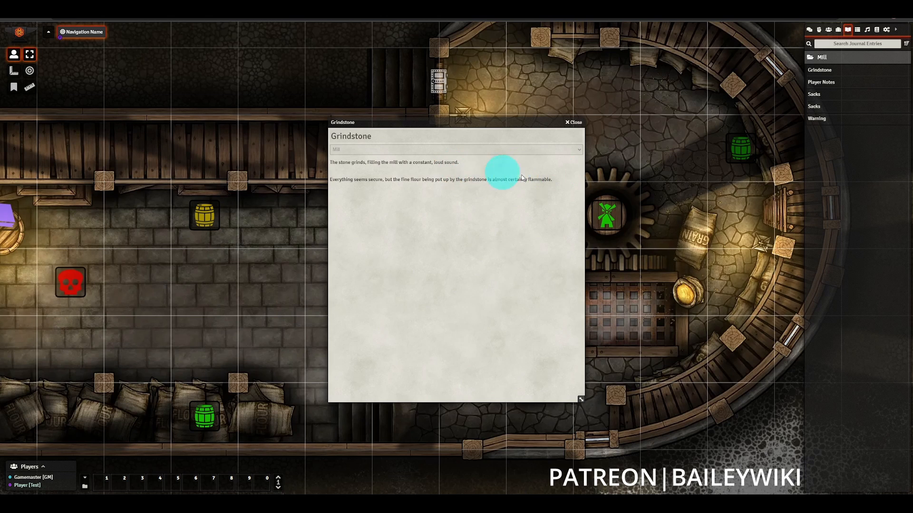
{"action": "left_click_drag", "start_coordinate": [442, 179], "coordinate": [566, 179]}
{"action": "left_click", "coordinate": [479, 188]}
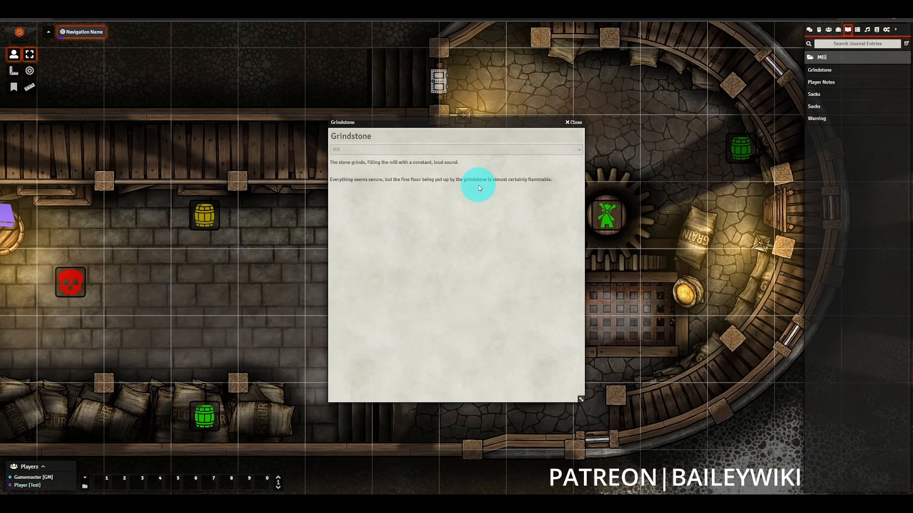
{"action": "left_click", "coordinate": [572, 122]}
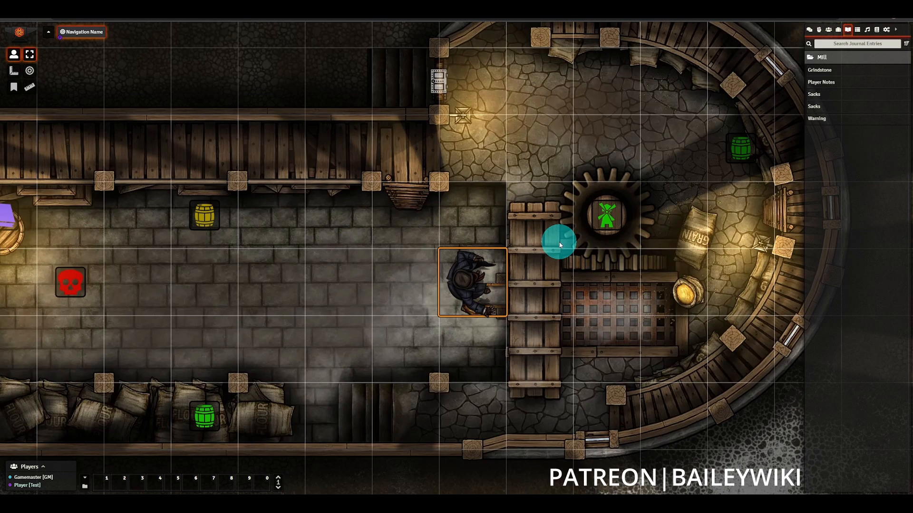
Open the Sacks note pinned by the round room's east wall from the player's view, and close it.
{"action": "key", "text": "Left"}
{"action": "key", "text": "Right"}
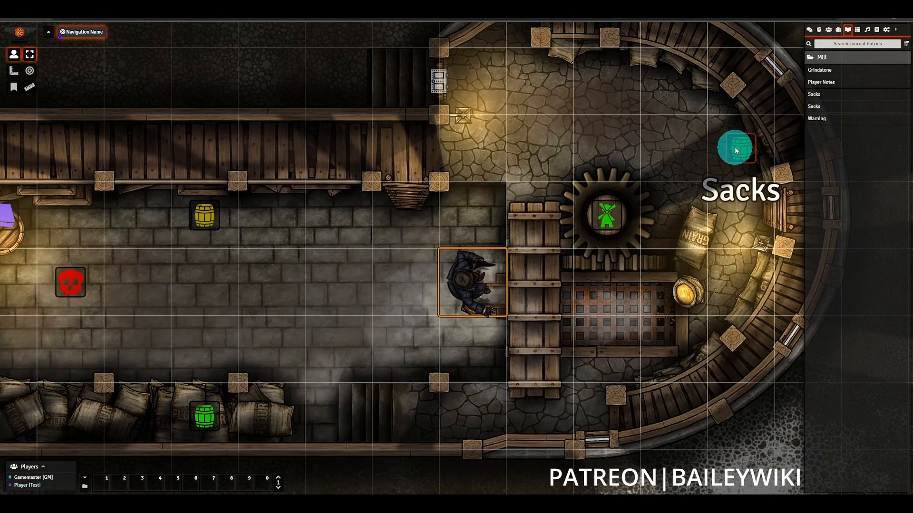
{"action": "double_click", "coordinate": [736, 149]}
{"action": "left_click", "coordinate": [564, 124]}
{"action": "scroll", "coordinate": [464, 281], "scroll_direction": "down", "scroll_amount": 5}
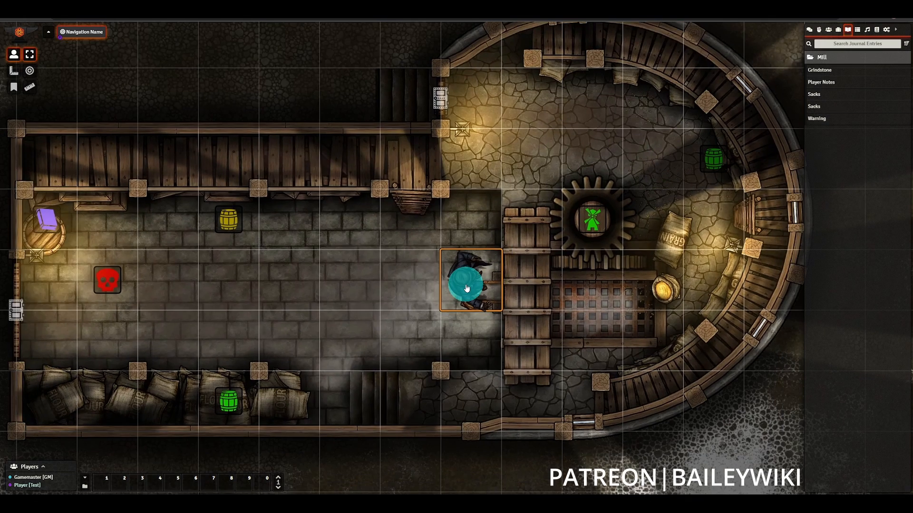
Move the token west across the hall and out through the west door to the ground outside the mill.
{"action": "key", "text": "Left"}
{"action": "key", "text": "Left"}
{"action": "key", "text": "Left"}
{"action": "key", "text": "Left"}
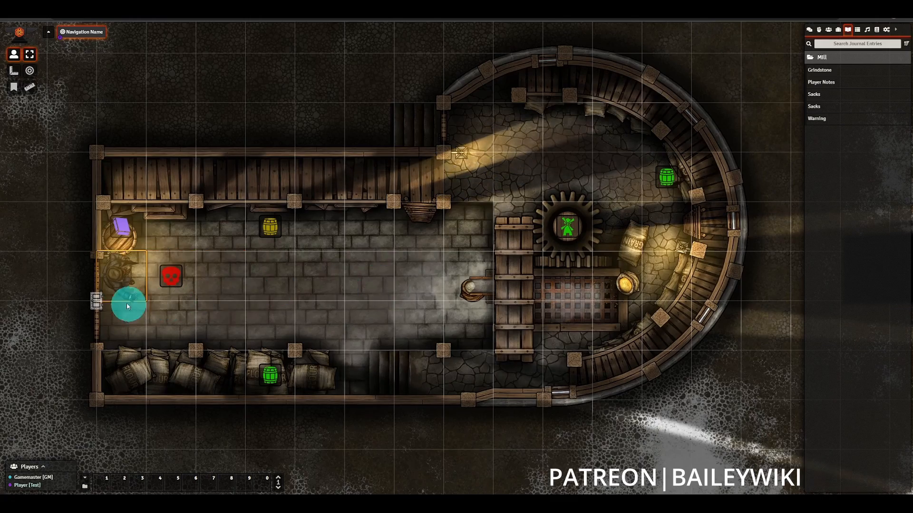
{"action": "left_click", "coordinate": [97, 301]}
{"action": "key", "text": "Left"}
{"action": "key", "text": "Left"}
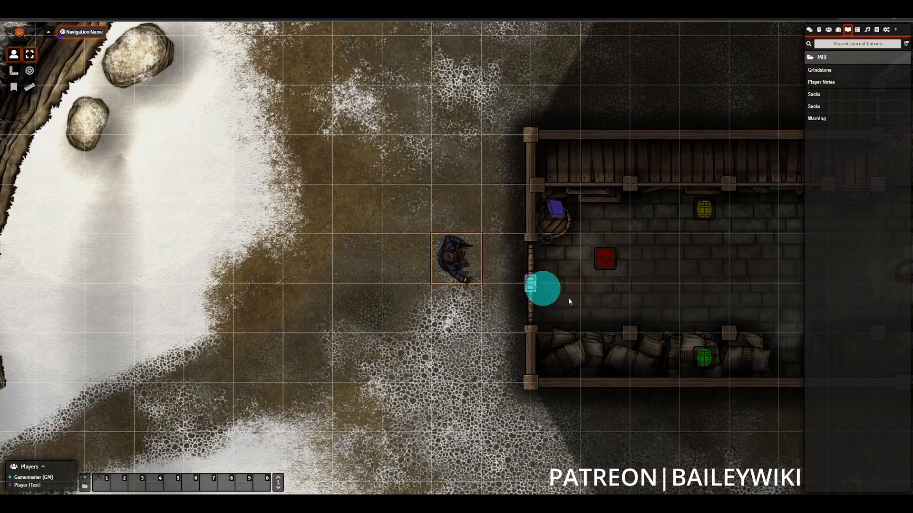
{"action": "scroll", "coordinate": [643, 320], "scroll_direction": "down", "scroll_amount": 2}
{"action": "scroll", "coordinate": [641, 312], "scroll_direction": "down", "scroll_amount": 4}
{"action": "left_click_drag", "start_coordinate": [630, 273], "coordinate": [510, 273]}
{"action": "key", "text": "Up"}
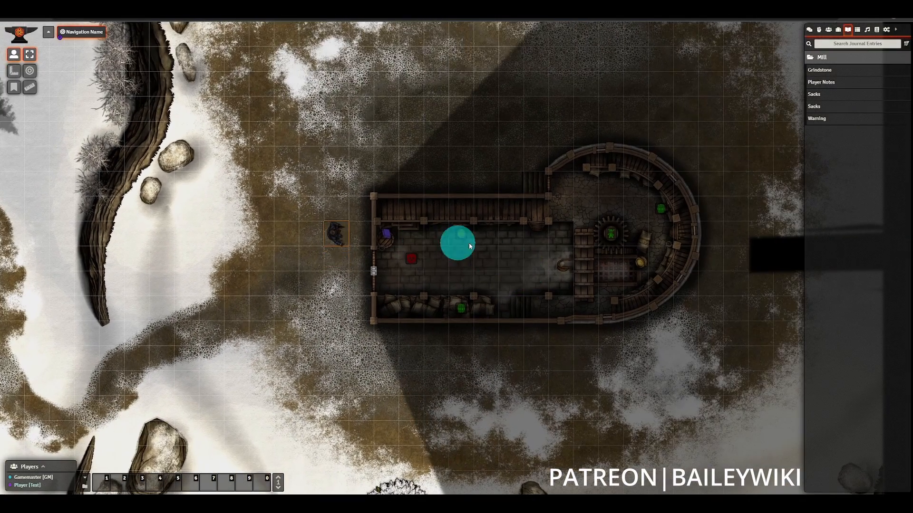
From outside the mill, open and close the round room's Sacks pin, the Player Notes pin and the flour sacks pin.
{"action": "double_click", "coordinate": [661, 206]}
{"action": "left_click", "coordinate": [580, 129]}
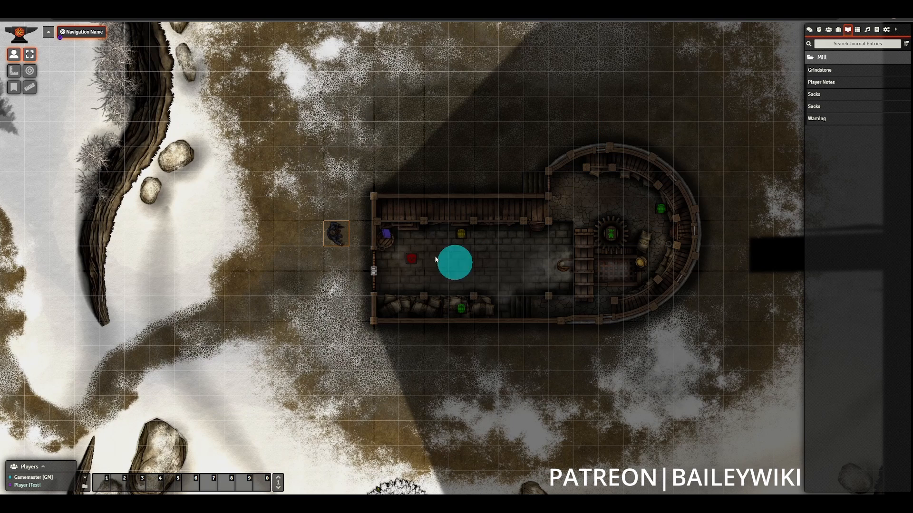
{"action": "double_click", "coordinate": [385, 235]}
{"action": "left_click", "coordinate": [579, 123]}
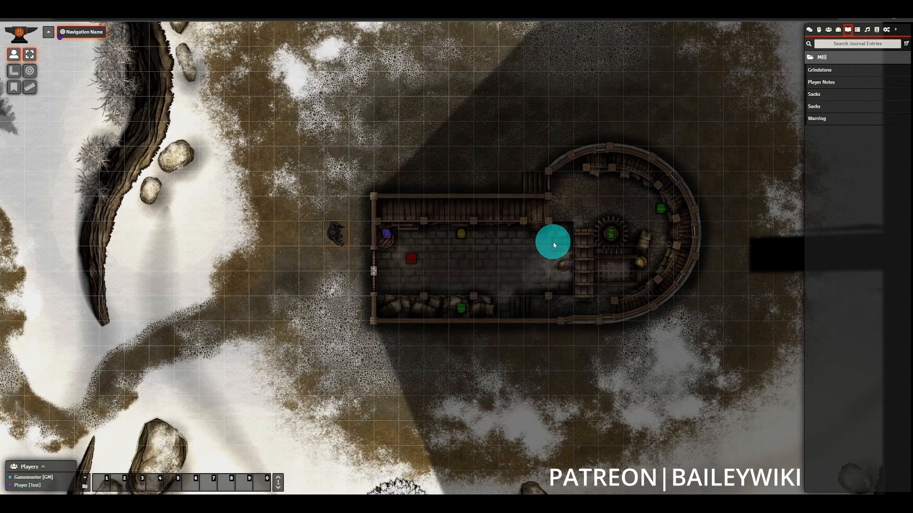
{"action": "double_click", "coordinate": [472, 302]}
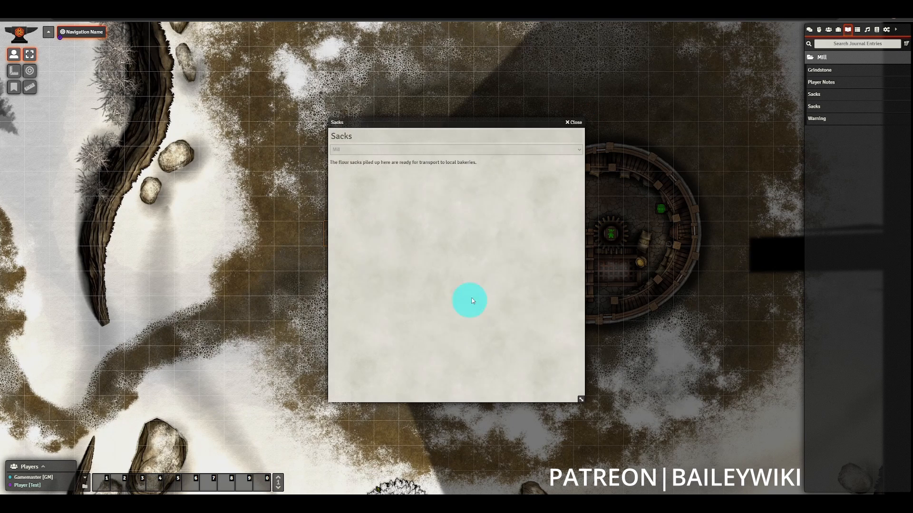
{"action": "left_click", "coordinate": [575, 122]}
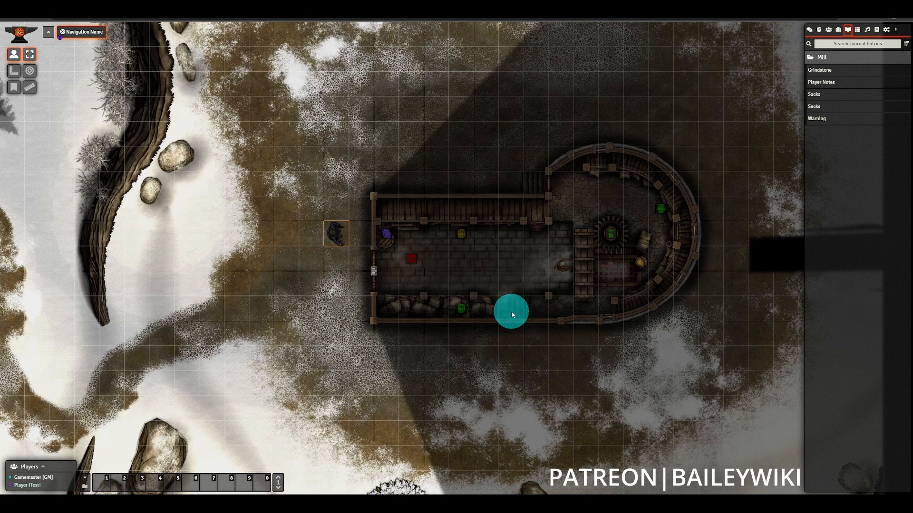
Bring the token back through the west door into the hall, between the Crates and flour sacks pins.
{"action": "key", "text": "Down"}
{"action": "key", "text": "Right"}
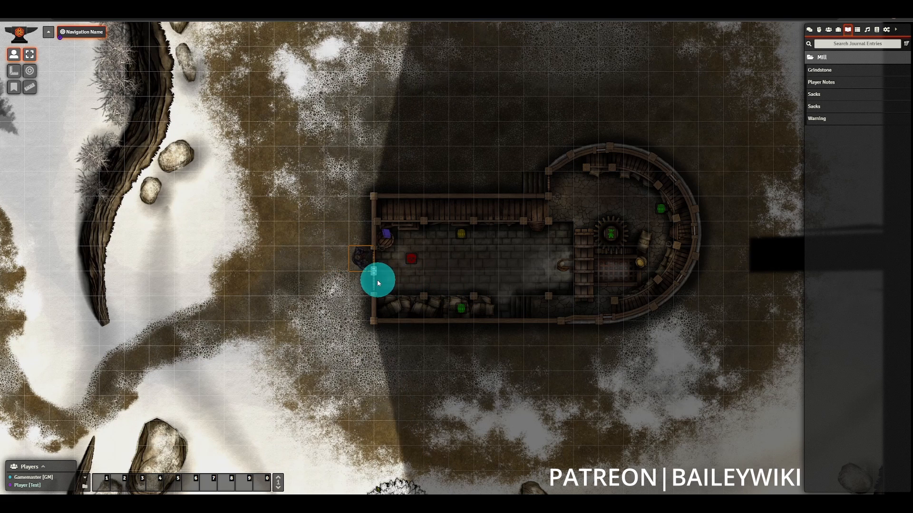
{"action": "left_click", "coordinate": [374, 272]}
{"action": "key", "text": "Right"}
{"action": "key", "text": "Right"}
{"action": "scroll", "coordinate": [503, 280], "scroll_direction": "up", "scroll_amount": 3}
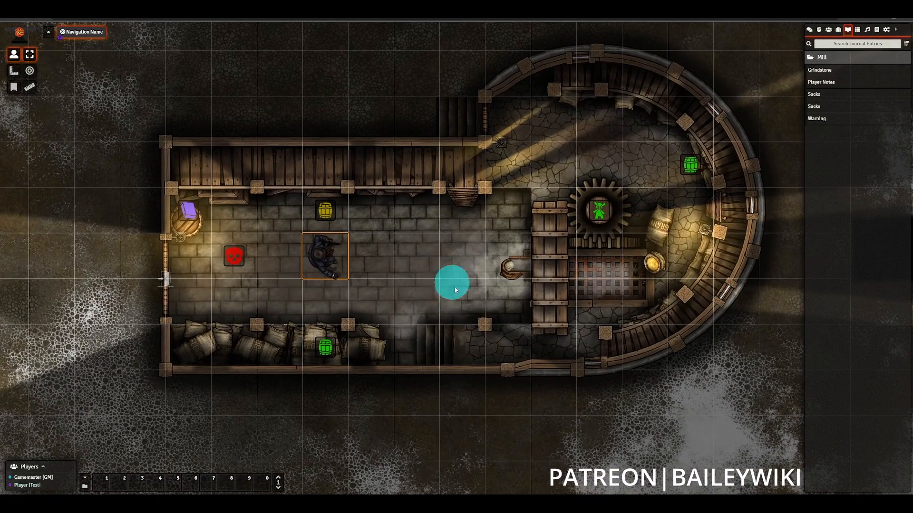
Move the token two squares east along the hall, then open and close the Grindstone note and the round room's Sacks note.
{"action": "key", "text": "Right"}
{"action": "key", "text": "Right"}
{"action": "scroll", "coordinate": [589, 217], "scroll_direction": "up", "scroll_amount": 1}
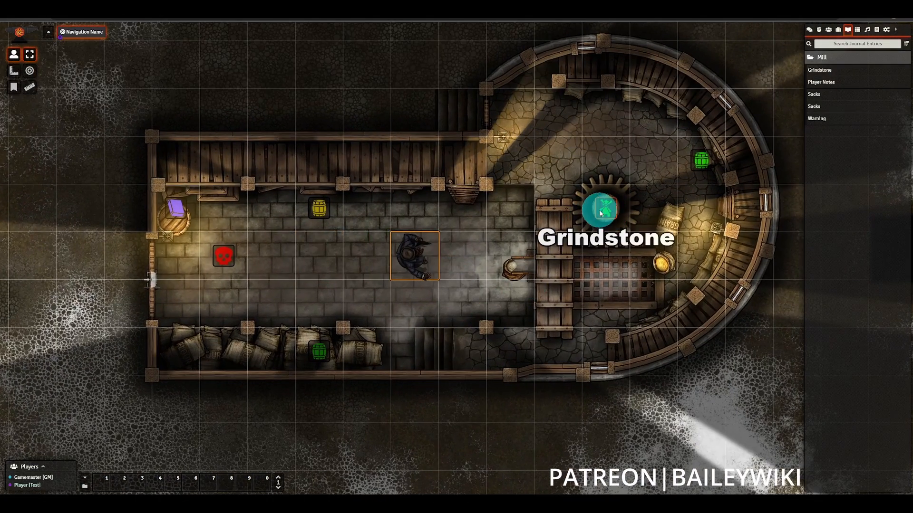
{"action": "double_click", "coordinate": [600, 213]}
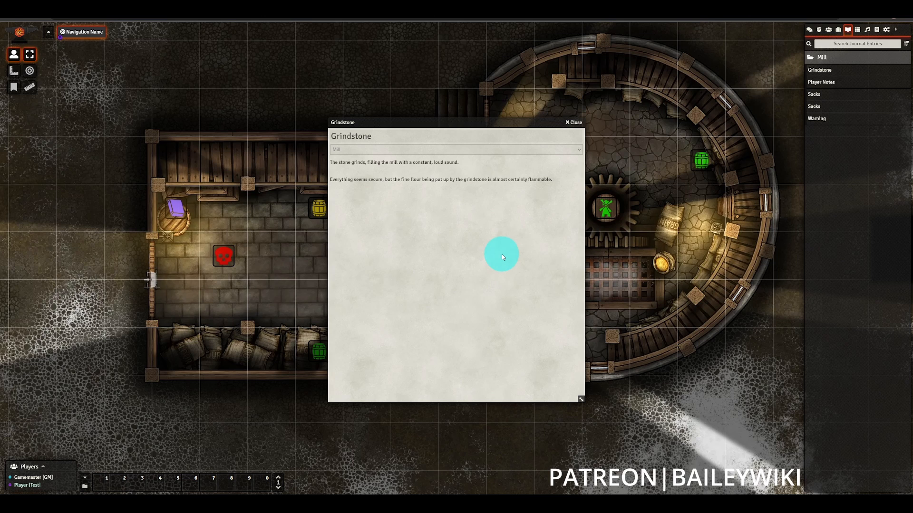
{"action": "left_click", "coordinate": [573, 122]}
{"action": "double_click", "coordinate": [703, 161]}
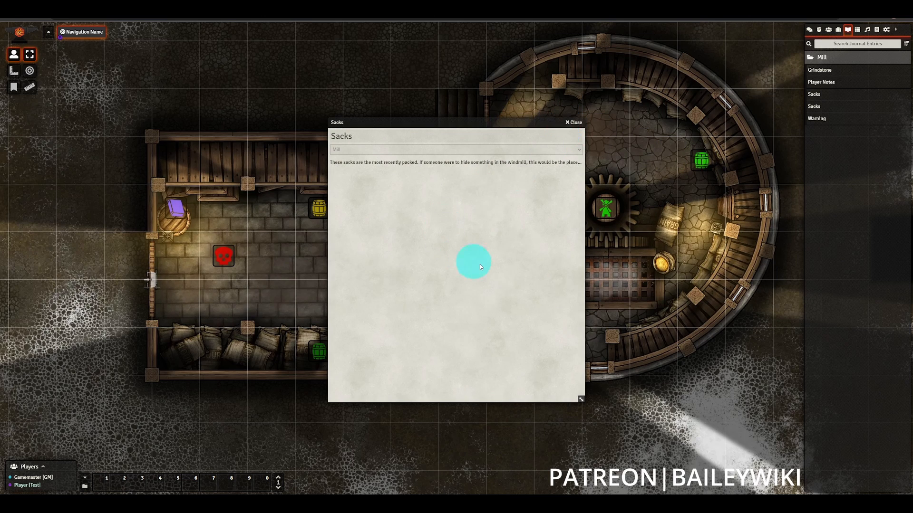
{"action": "left_click", "coordinate": [575, 124]}
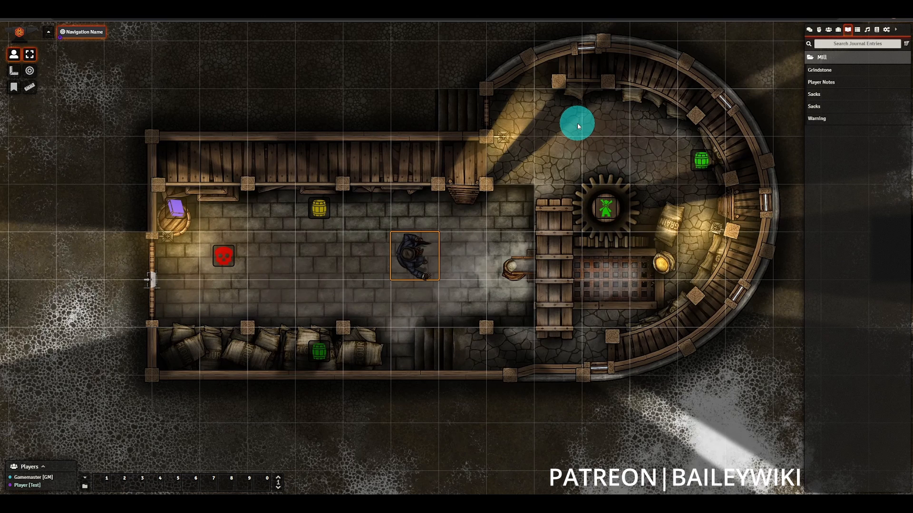
Reopen the round room's Sacks note, highlight its sentence about hiding something in the windmill, and close the note.
{"action": "double_click", "coordinate": [697, 159]}
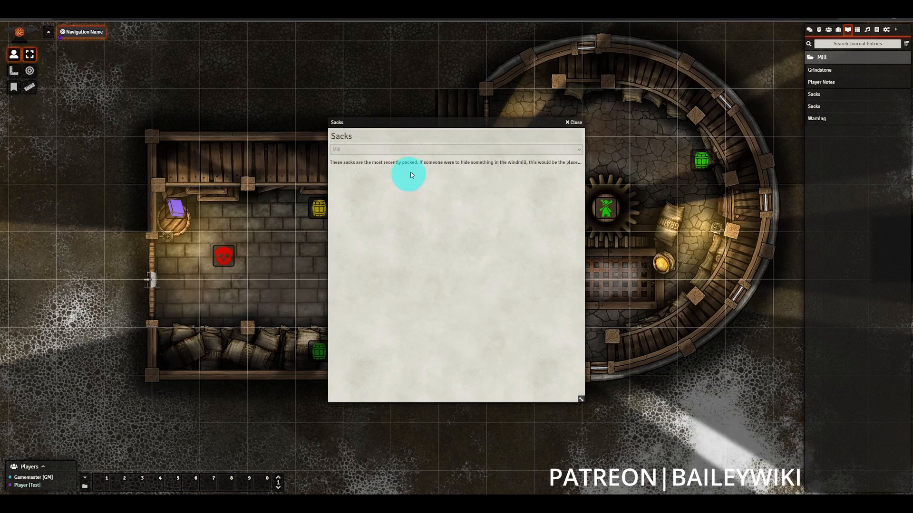
{"action": "left_click_drag", "start_coordinate": [419, 162], "coordinate": [521, 168]}
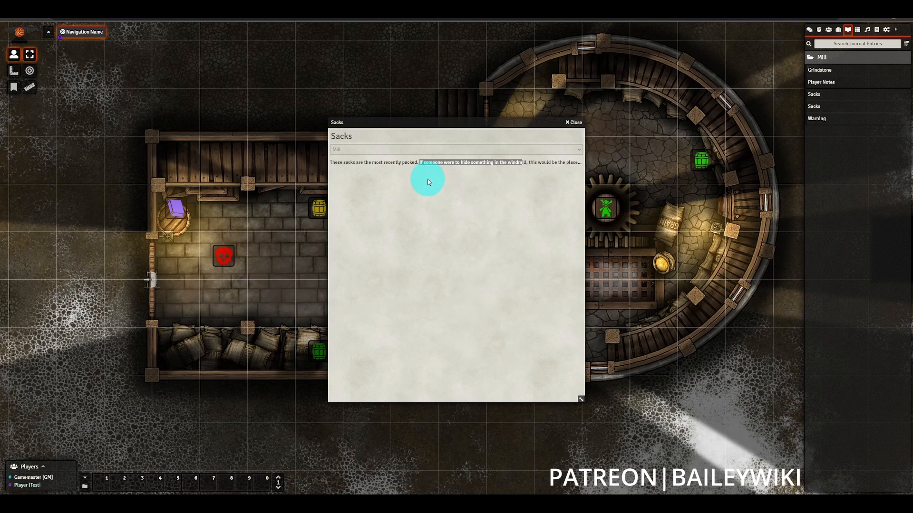
{"action": "left_click", "coordinate": [433, 164]}
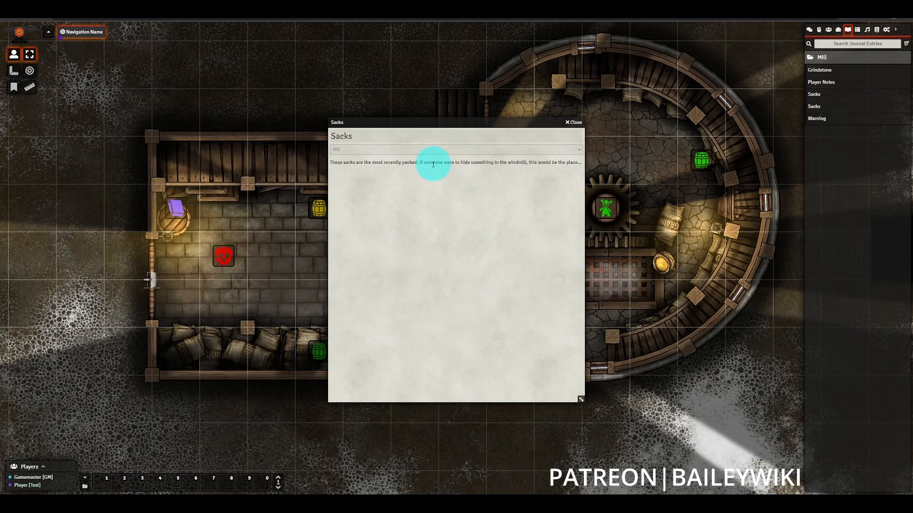
{"action": "left_click", "coordinate": [573, 122]}
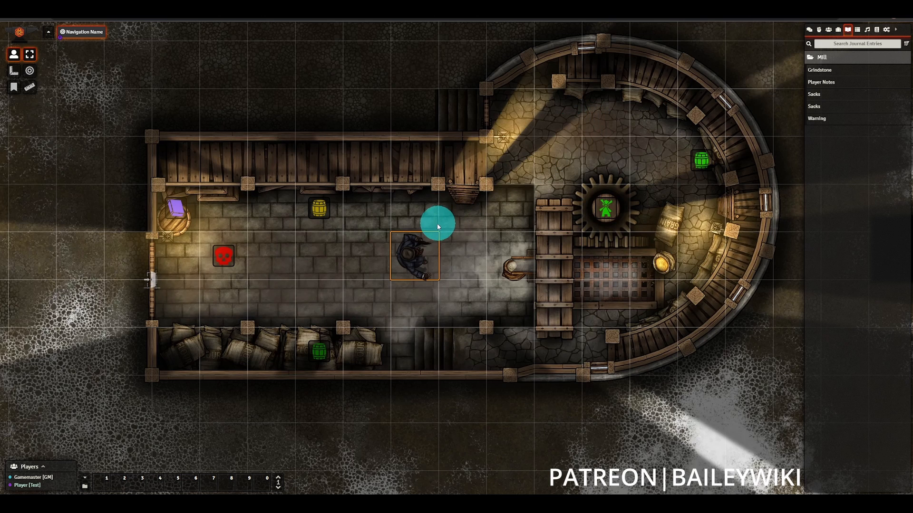
Walk the token three squares west to the Warning pin, open and close its note, and step back one square east.
{"action": "key", "text": "Left"}
{"action": "key", "text": "Left"}
{"action": "key", "text": "Up"}
{"action": "key", "text": "Down"}
{"action": "key", "text": "Left"}
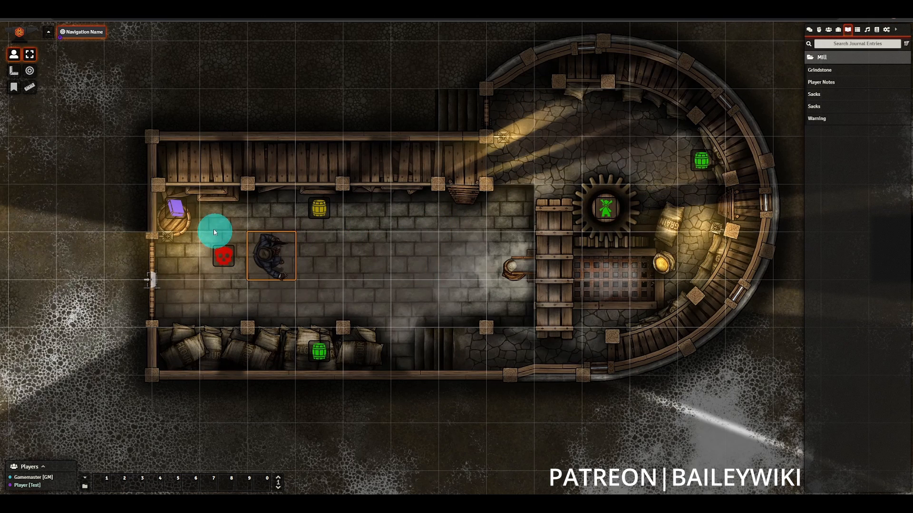
{"action": "double_click", "coordinate": [230, 258]}
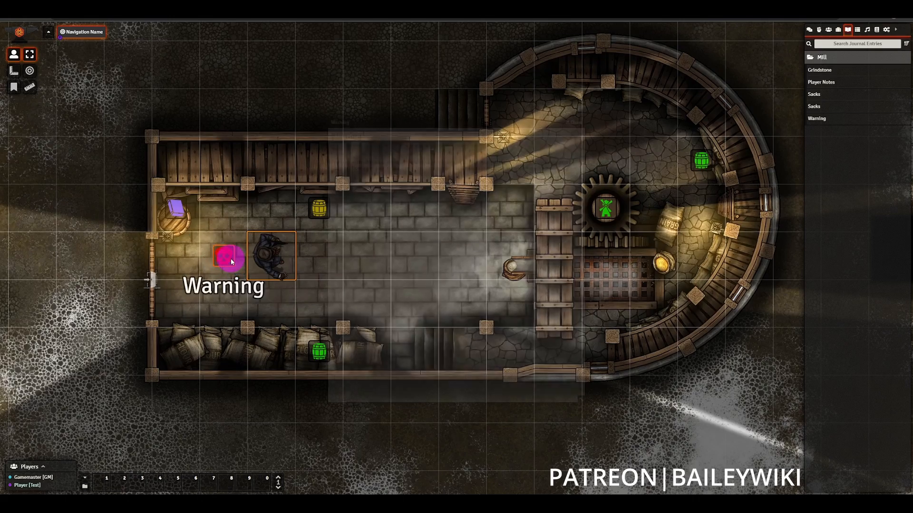
{"action": "left_click", "coordinate": [586, 119]}
{"action": "key", "text": "Right"}
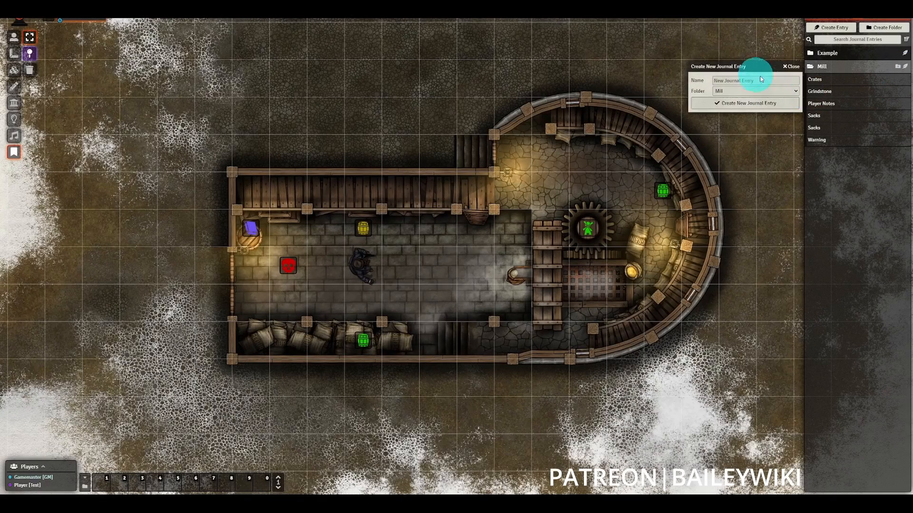
Create a journal entry named Trap in the Mill folder and begin its text with "If the players".
{"action": "type", "text": "Trap"}
{"action": "key", "text": "Return"}
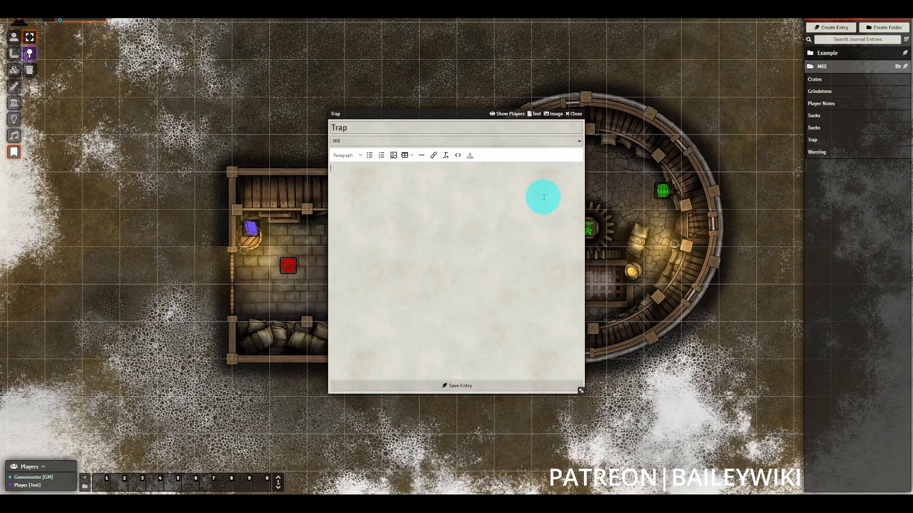
{"action": "type", "text": "If the players get to"}
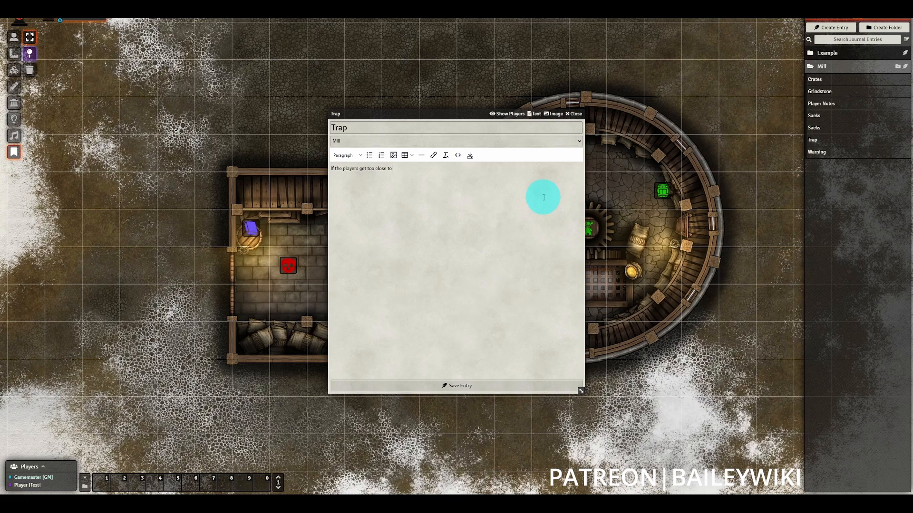
{"action": "type", "text": "o cl"}
{"action": "key", "text": "BackSpace"}
{"action": "key", "text": "BackSpace"}
{"action": "key", "text": "BackSpace"}
{"action": "key", "text": "BackSpace"}
{"action": "key", "text": "BackSpace"}
{"action": "key", "text": "BackSpace"}
{"action": "key", "text": "BackSpace"}
{"action": "key", "text": "BackSpace"}
{"action": "key", "text": "BackSpace"}
{"action": "key", "text": "BackSpace"}
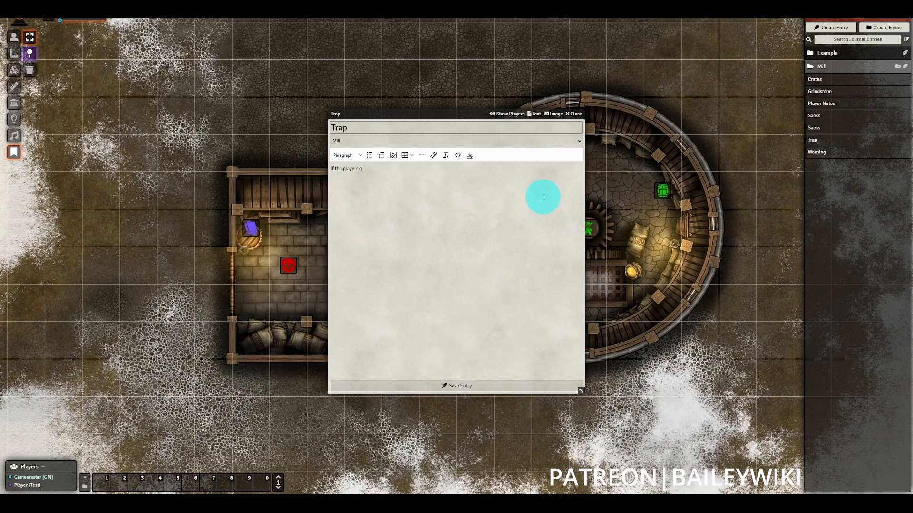
Continue the Trap text with "climb up onto the catwalk, there is a section designed to collapse and break,".
{"action": "type", "text": "climb up on"}
{"action": "type", "text": "to the catwalk, there is a section designed to c"}
{"action": "type", "text": "ollapse and break, making"}
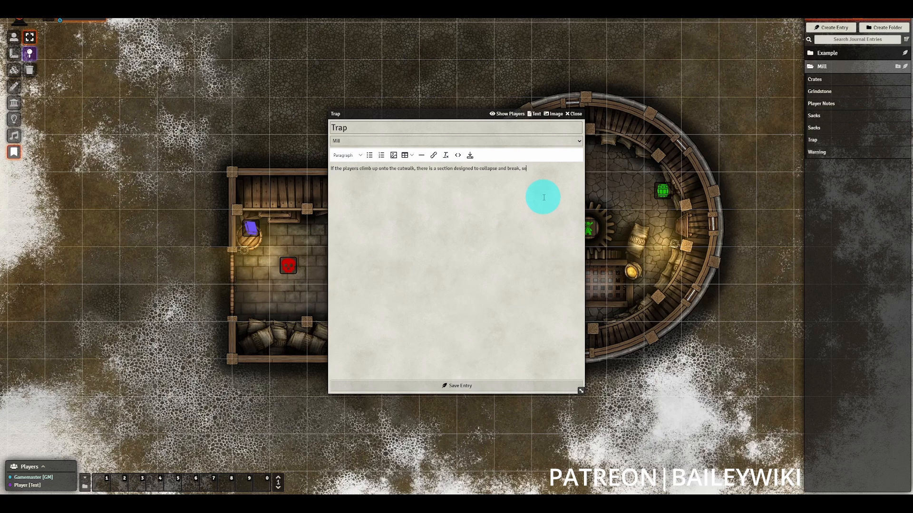
Finish the Trap text with "sending flour everywhere and making the search more difficult", and save and close the entry.
{"action": "type", "text": " flour everywhere and making the search more diff"}
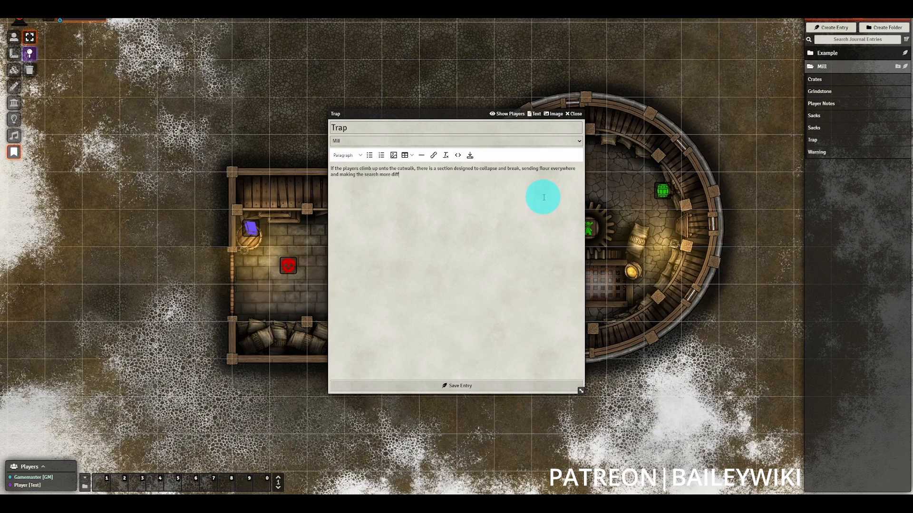
{"action": "type", "text": "icult"}
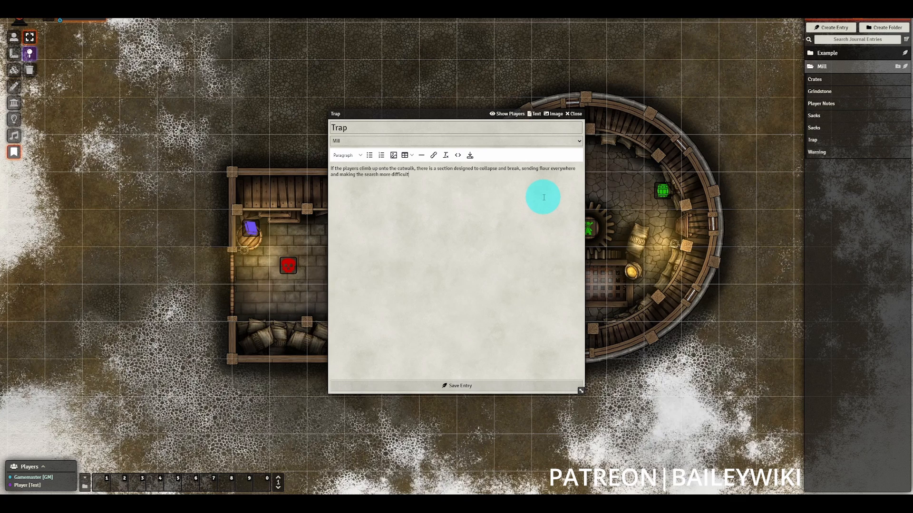
{"action": "left_click", "coordinate": [438, 386]}
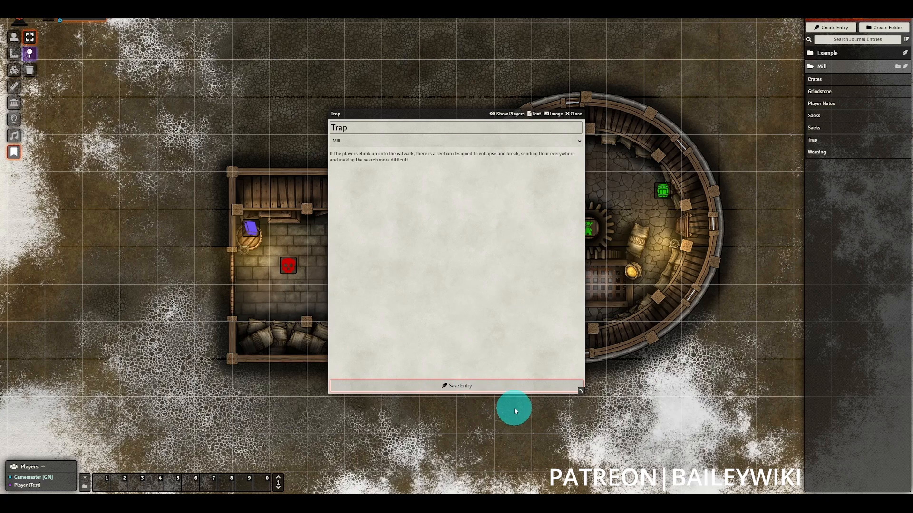
{"action": "left_click", "coordinate": [575, 116]}
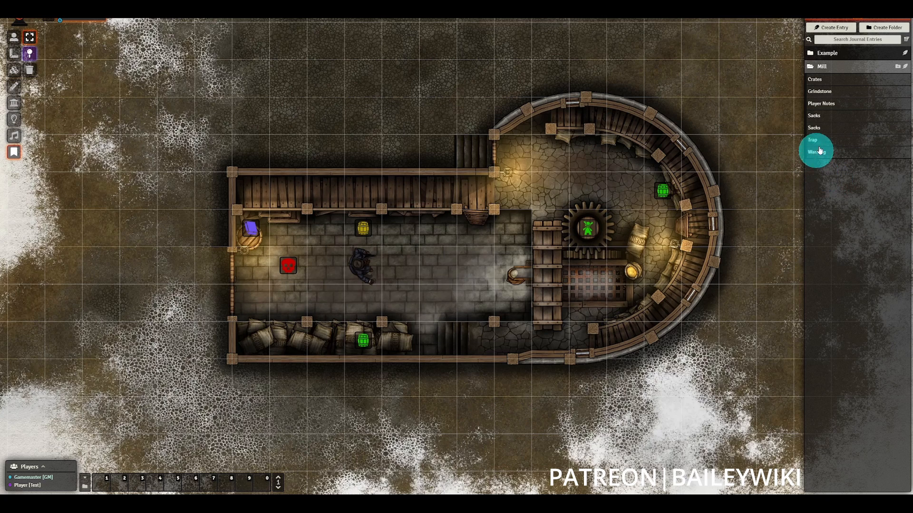
Check the player permissions of the Mill folder and of the Trap entry, closing both without changes.
{"action": "right_click", "coordinate": [823, 68]}
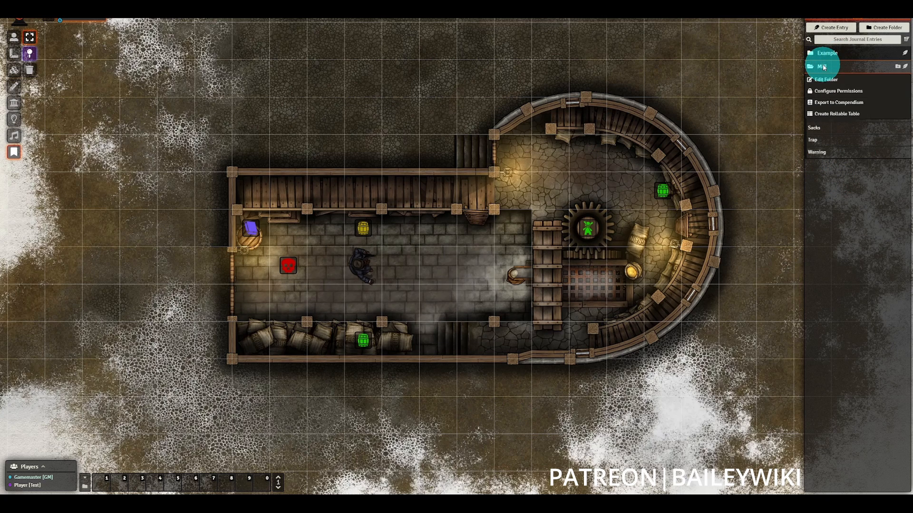
{"action": "left_click", "coordinate": [826, 92]}
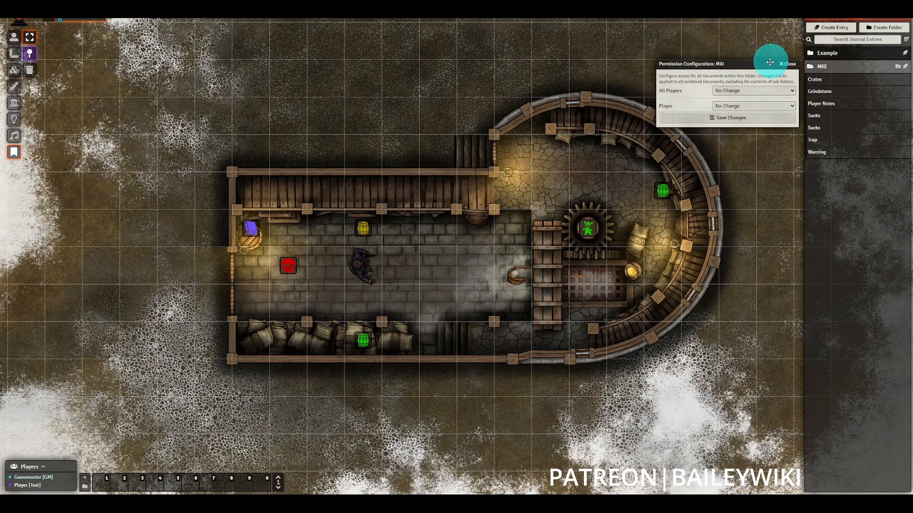
{"action": "left_click", "coordinate": [787, 63]}
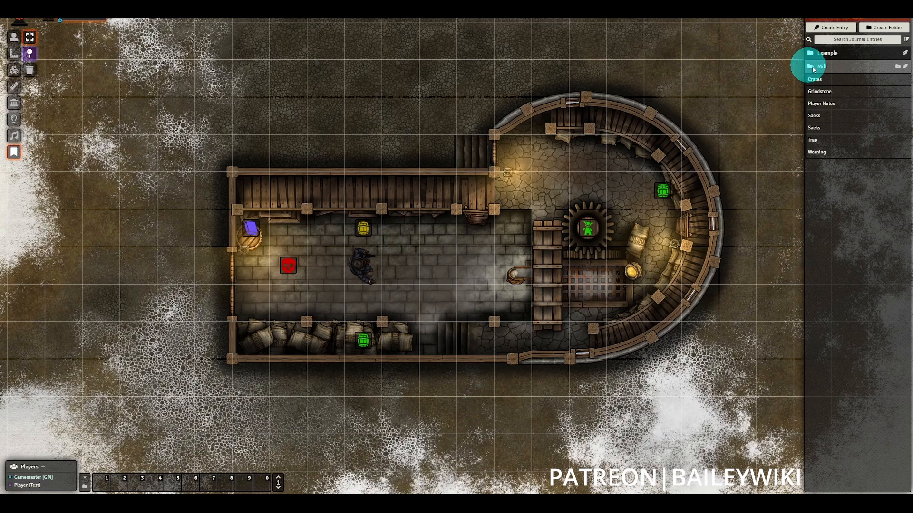
{"action": "right_click", "coordinate": [813, 140]}
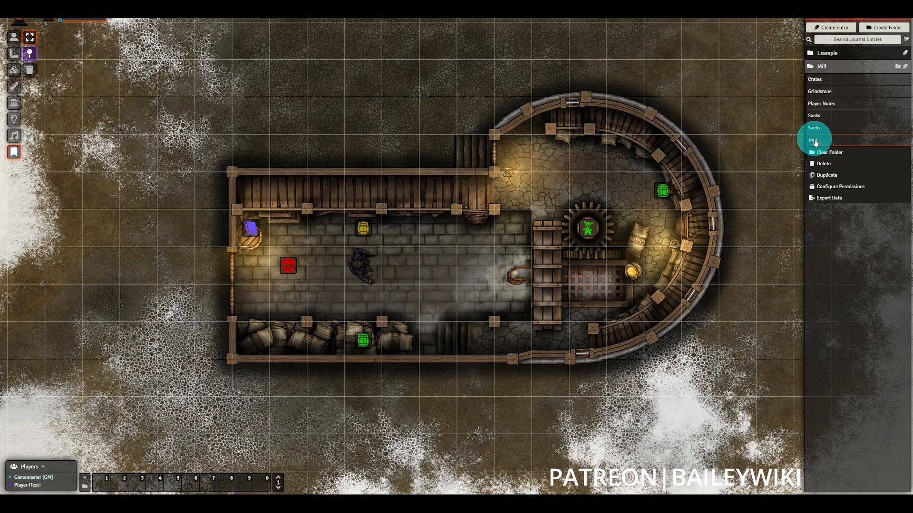
{"action": "left_click", "coordinate": [835, 187]}
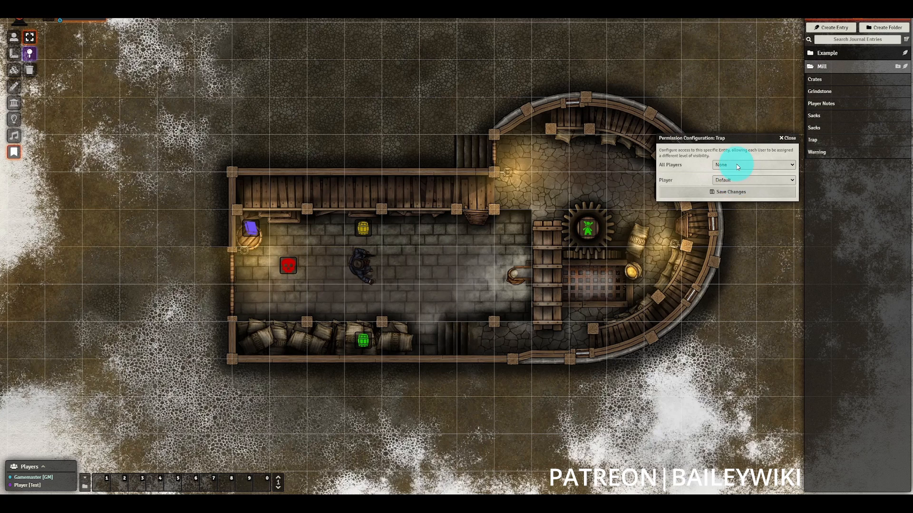
{"action": "left_click", "coordinate": [786, 138]}
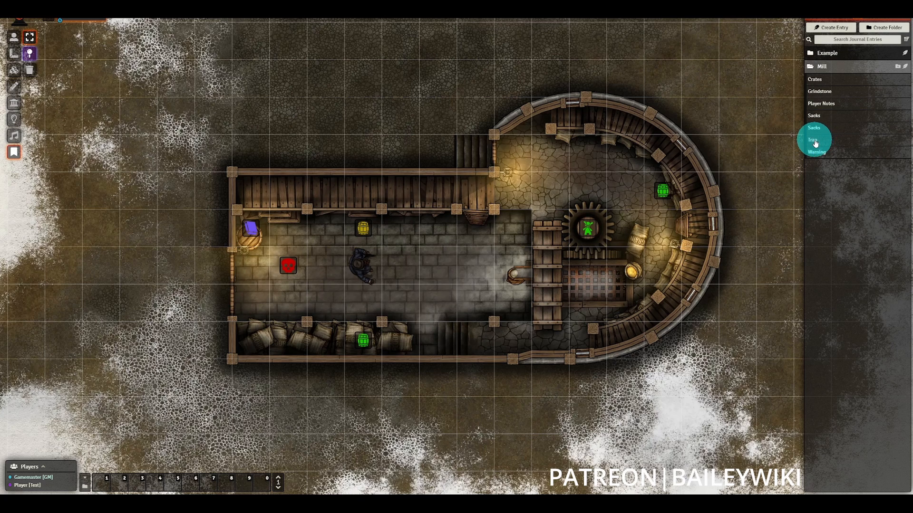
Pin the Trap entry in the northern part of the round room with the Trap icon and a dark magenta tint (163, 0, 112).
{"action": "left_click_drag", "start_coordinate": [814, 140], "coordinate": [625, 152]}
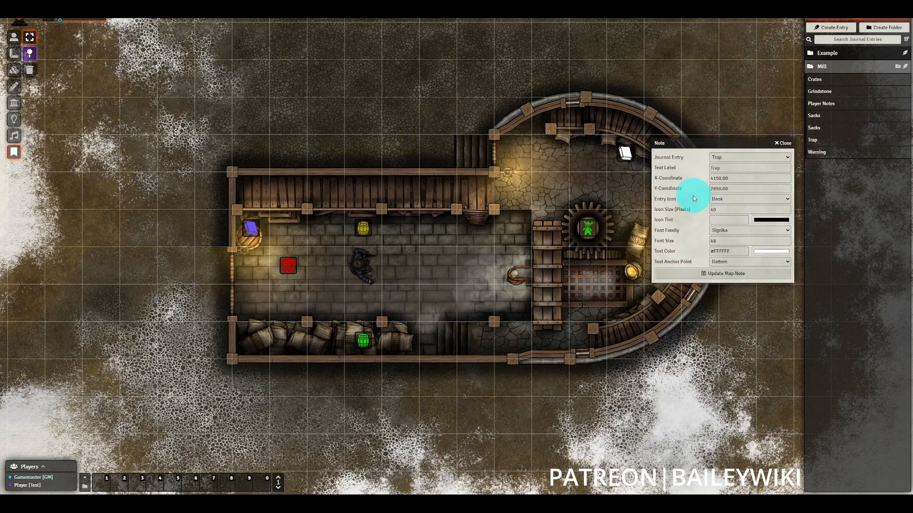
{"action": "left_click", "coordinate": [752, 203]}
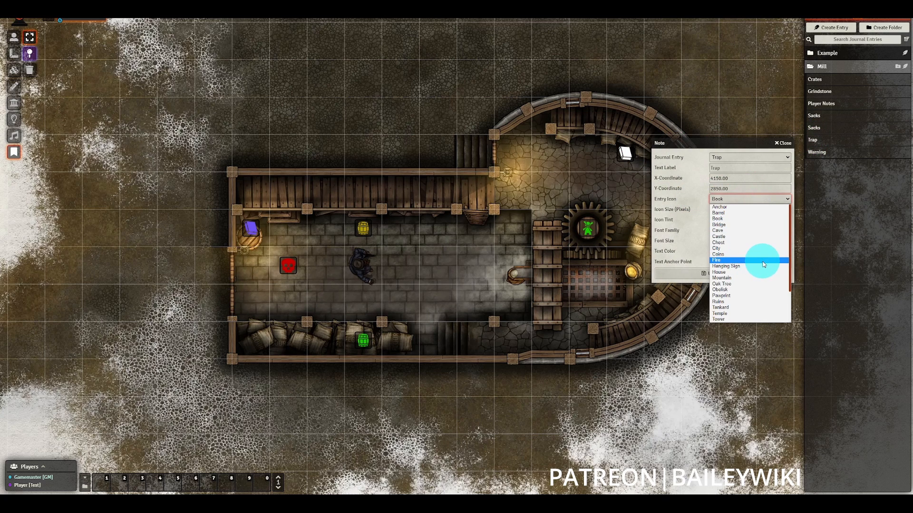
{"action": "scroll", "coordinate": [740, 302], "scroll_direction": "down", "scroll_amount": 2}
{"action": "left_click", "coordinate": [742, 283]}
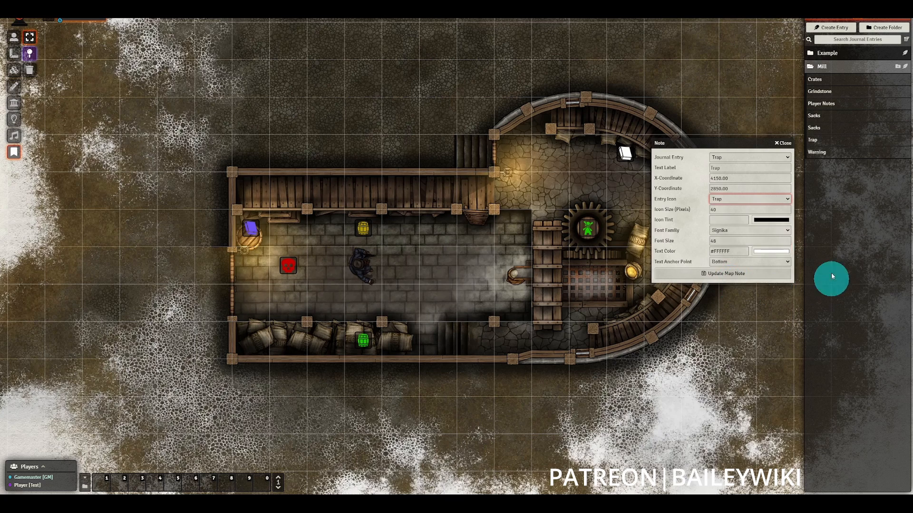
{"action": "left_click", "coordinate": [771, 220]}
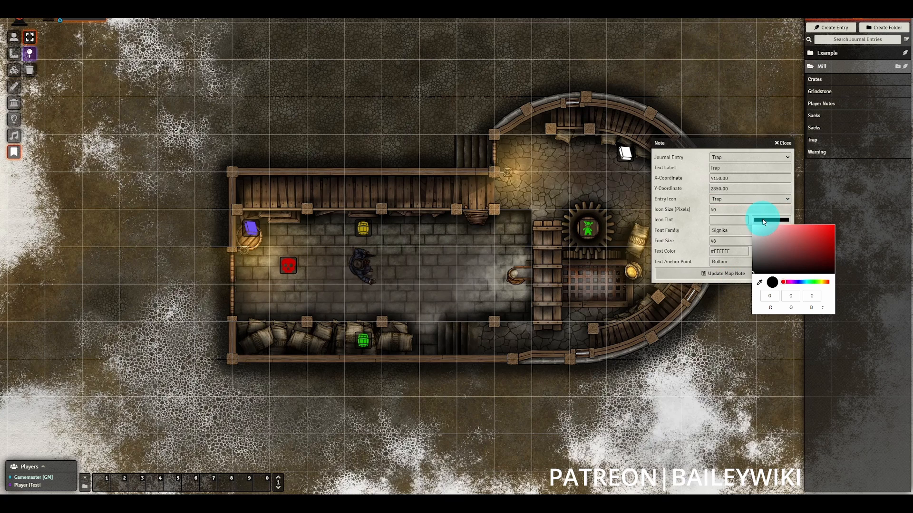
{"action": "left_click", "coordinate": [788, 283]}
{"action": "left_click_drag", "start_coordinate": [828, 244], "coordinate": [848, 243]}
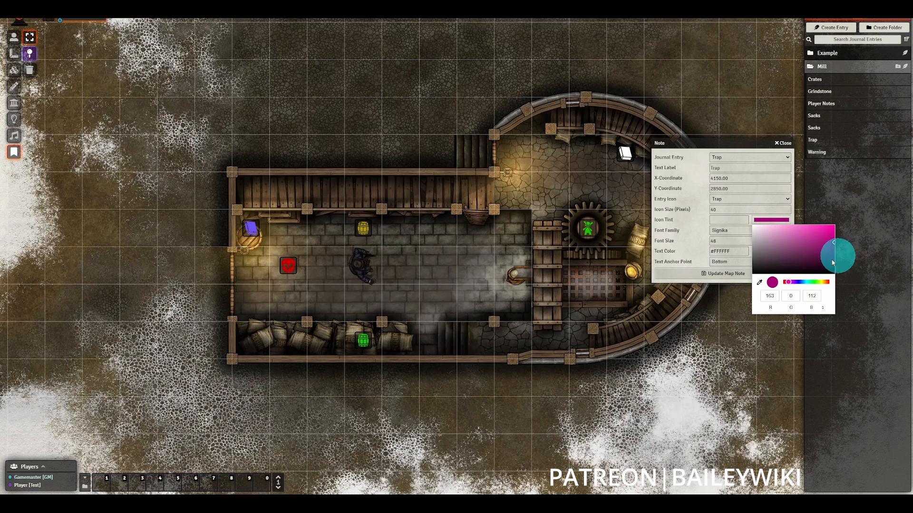
{"action": "left_click", "coordinate": [687, 273]}
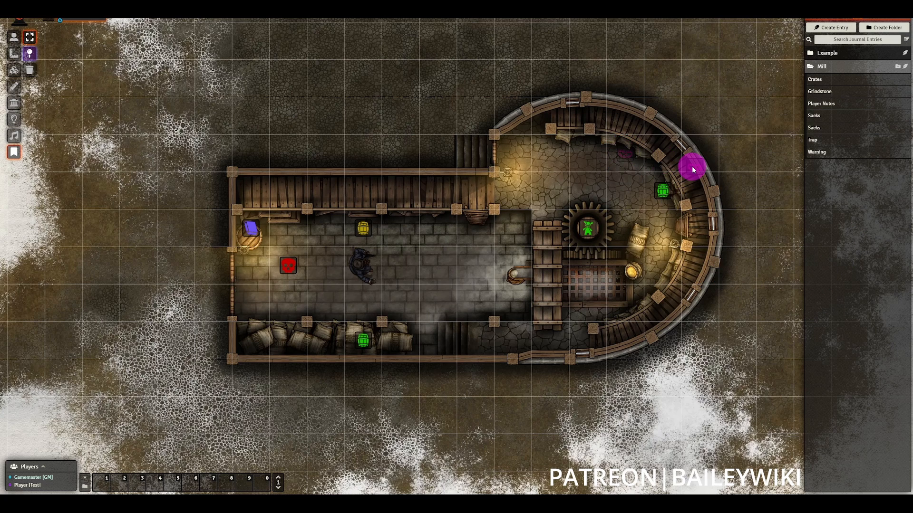
Move the Trap pin onto the catwalk at the round room's east wall, and open and close its note.
{"action": "left_click_drag", "start_coordinate": [675, 161], "coordinate": [665, 153]}
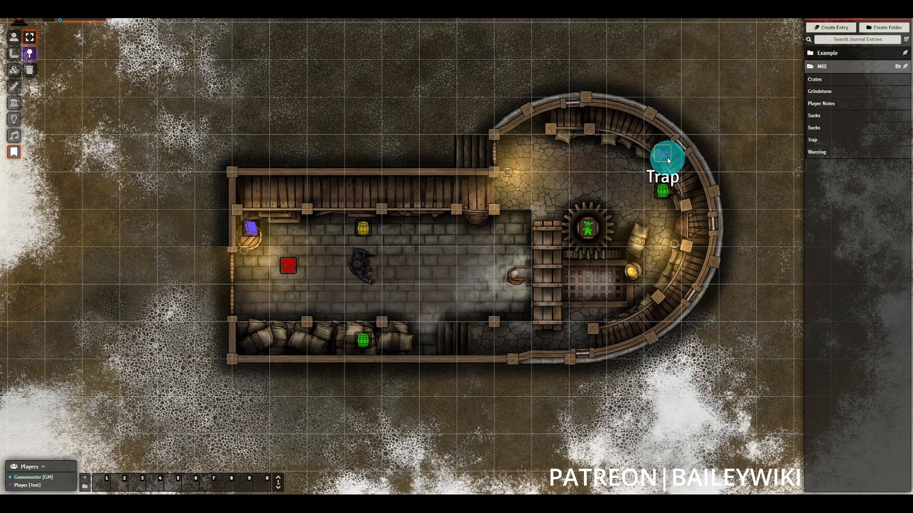
{"action": "left_click_drag", "start_coordinate": [706, 220], "coordinate": [702, 227]}
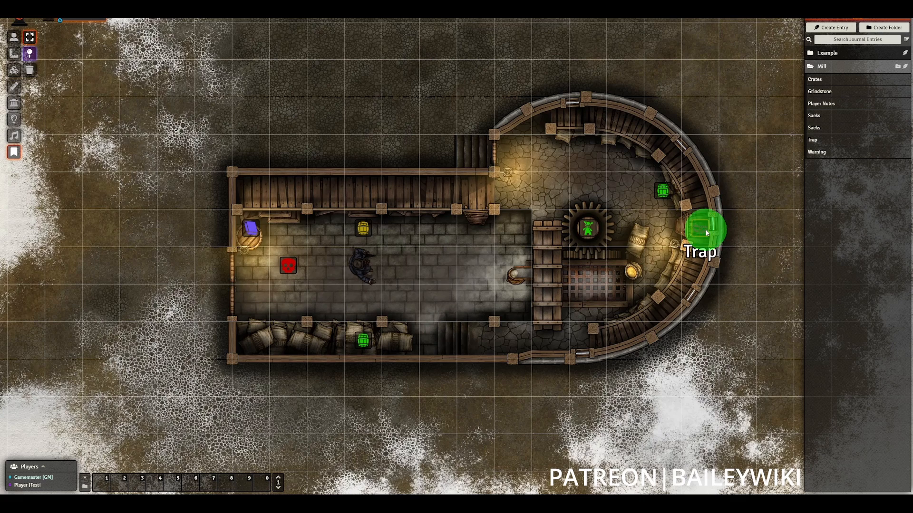
{"action": "left_click_drag", "start_coordinate": [708, 292], "coordinate": [623, 300]}
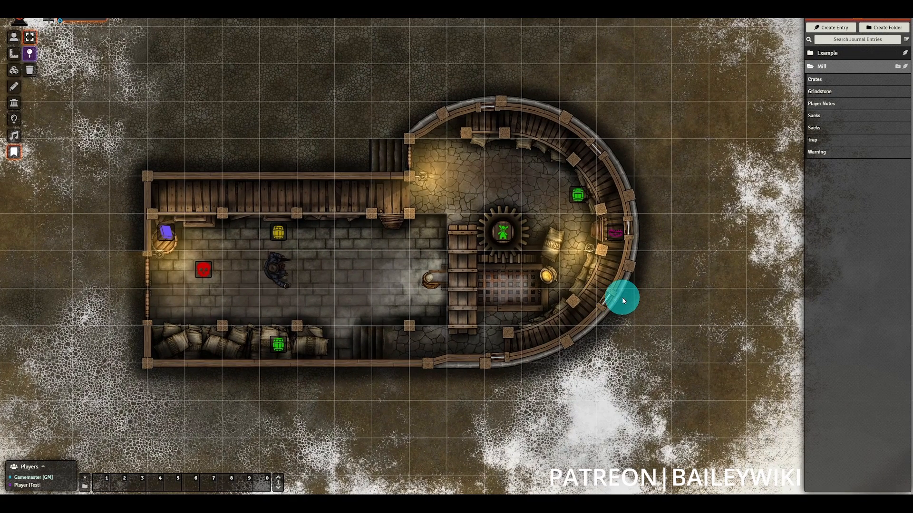
{"action": "double_click", "coordinate": [619, 240]}
{"action": "left_click", "coordinate": [575, 113]}
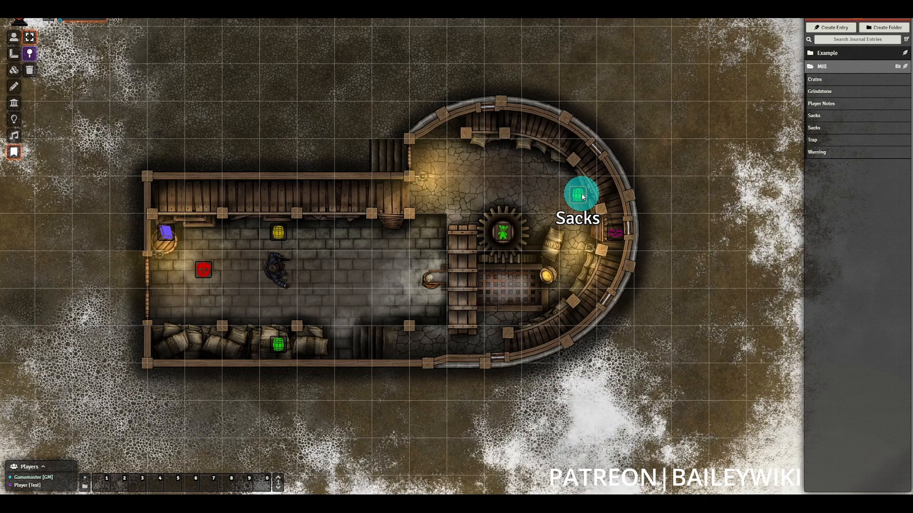
In the round room's Sacks entry, split off the sentence starting "If someone were to hide something" and format it as a custom secret block.
{"action": "double_click", "coordinate": [582, 196]}
{"action": "left_click", "coordinate": [576, 154]}
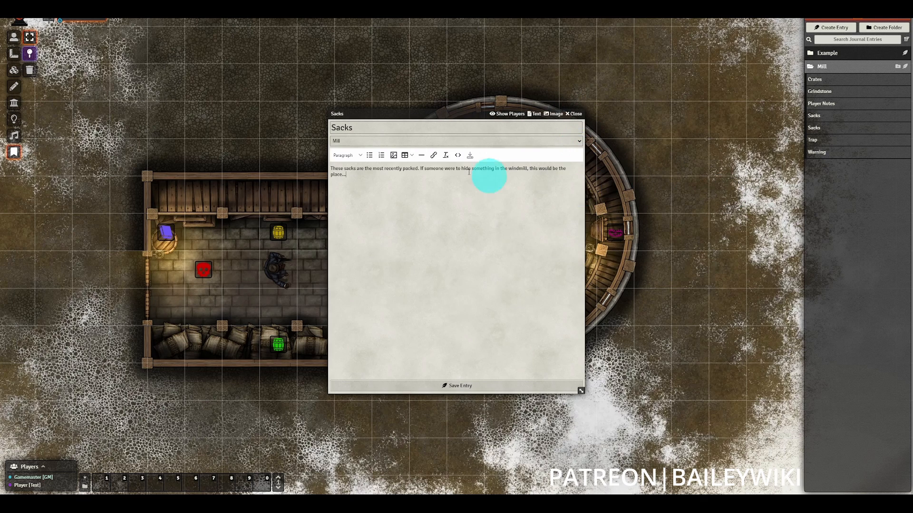
{"action": "left_click", "coordinate": [421, 168]}
{"action": "key", "text": "Return"}
{"action": "key", "text": "Return"}
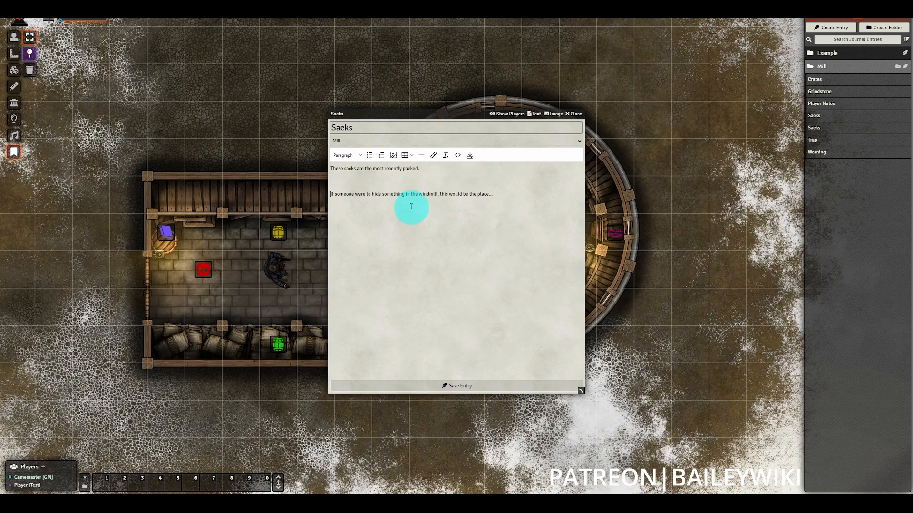
{"action": "left_click_drag", "start_coordinate": [502, 194], "coordinate": [295, 194]}
{"action": "left_click", "coordinate": [359, 155]}
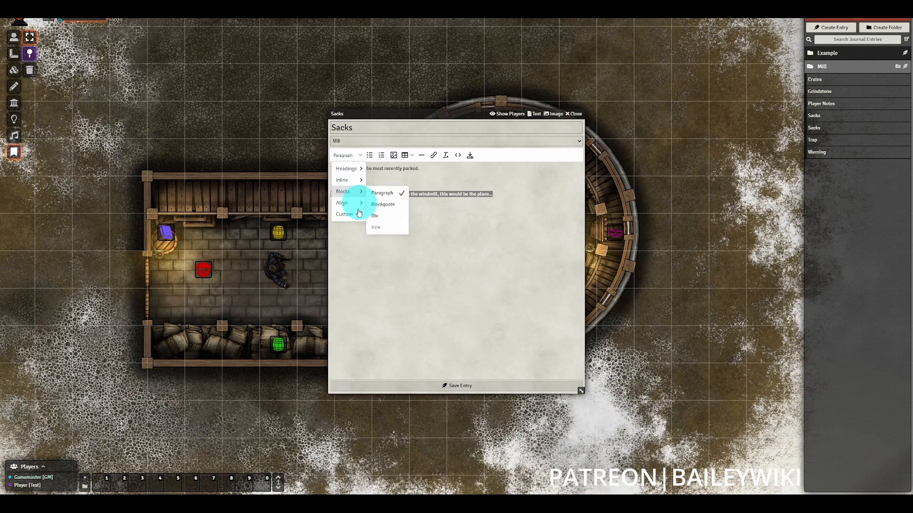
{"action": "mouse_move", "coordinate": [350, 215]}
{"action": "left_click", "coordinate": [378, 216]}
Prefix the secret sentence with a bold "DC 15:" and save and close the Sacks entry.
{"action": "left_click", "coordinate": [342, 195]}
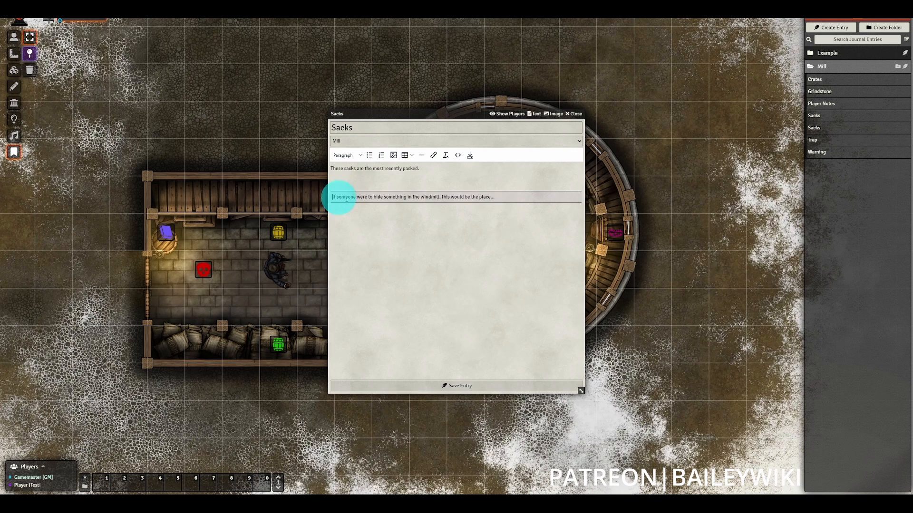
{"action": "type", "text": "DC 15 "}
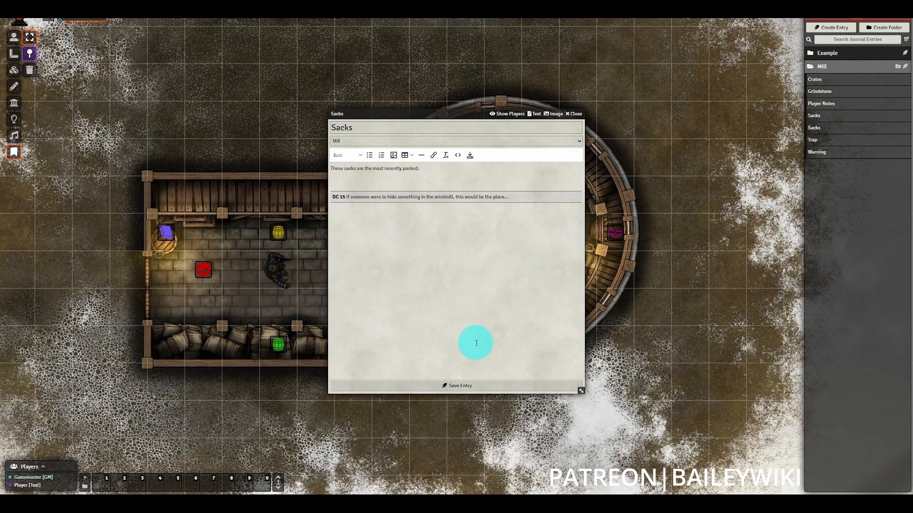
{"action": "type", "text": ":"}
{"action": "left_click", "coordinate": [461, 386]}
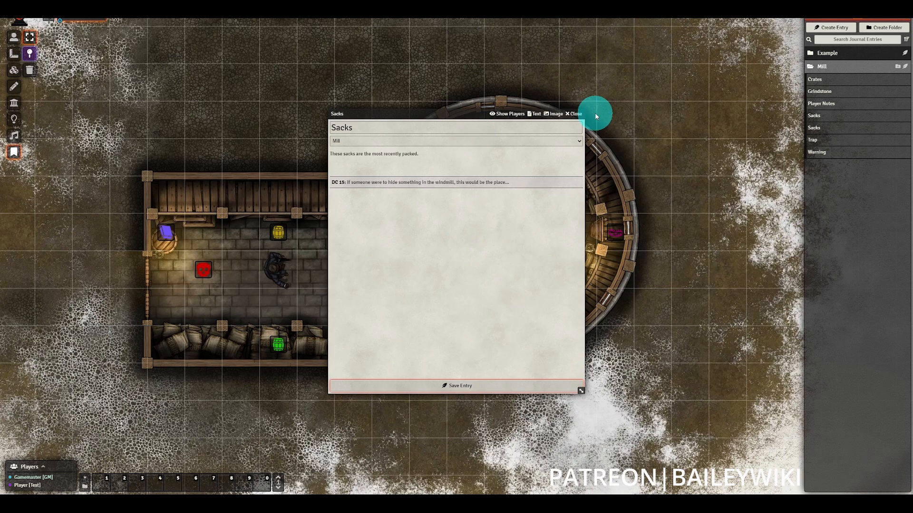
{"action": "left_click", "coordinate": [573, 113]}
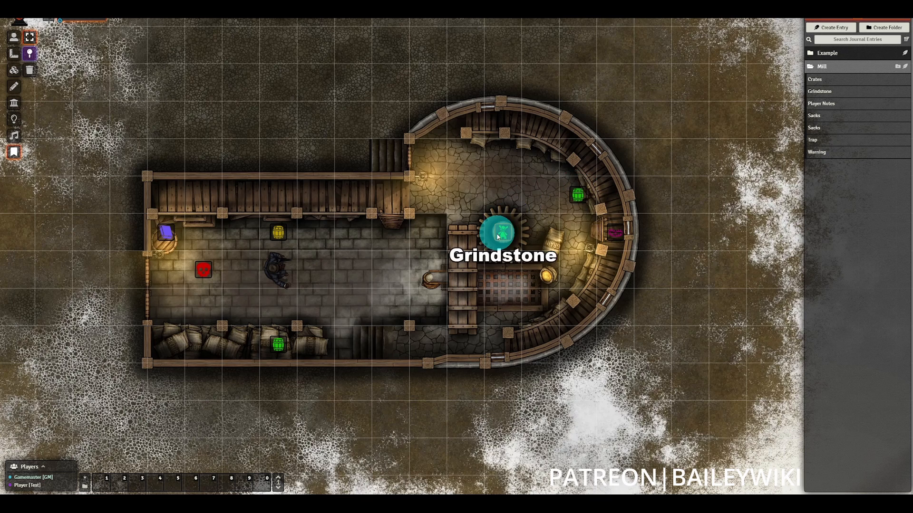